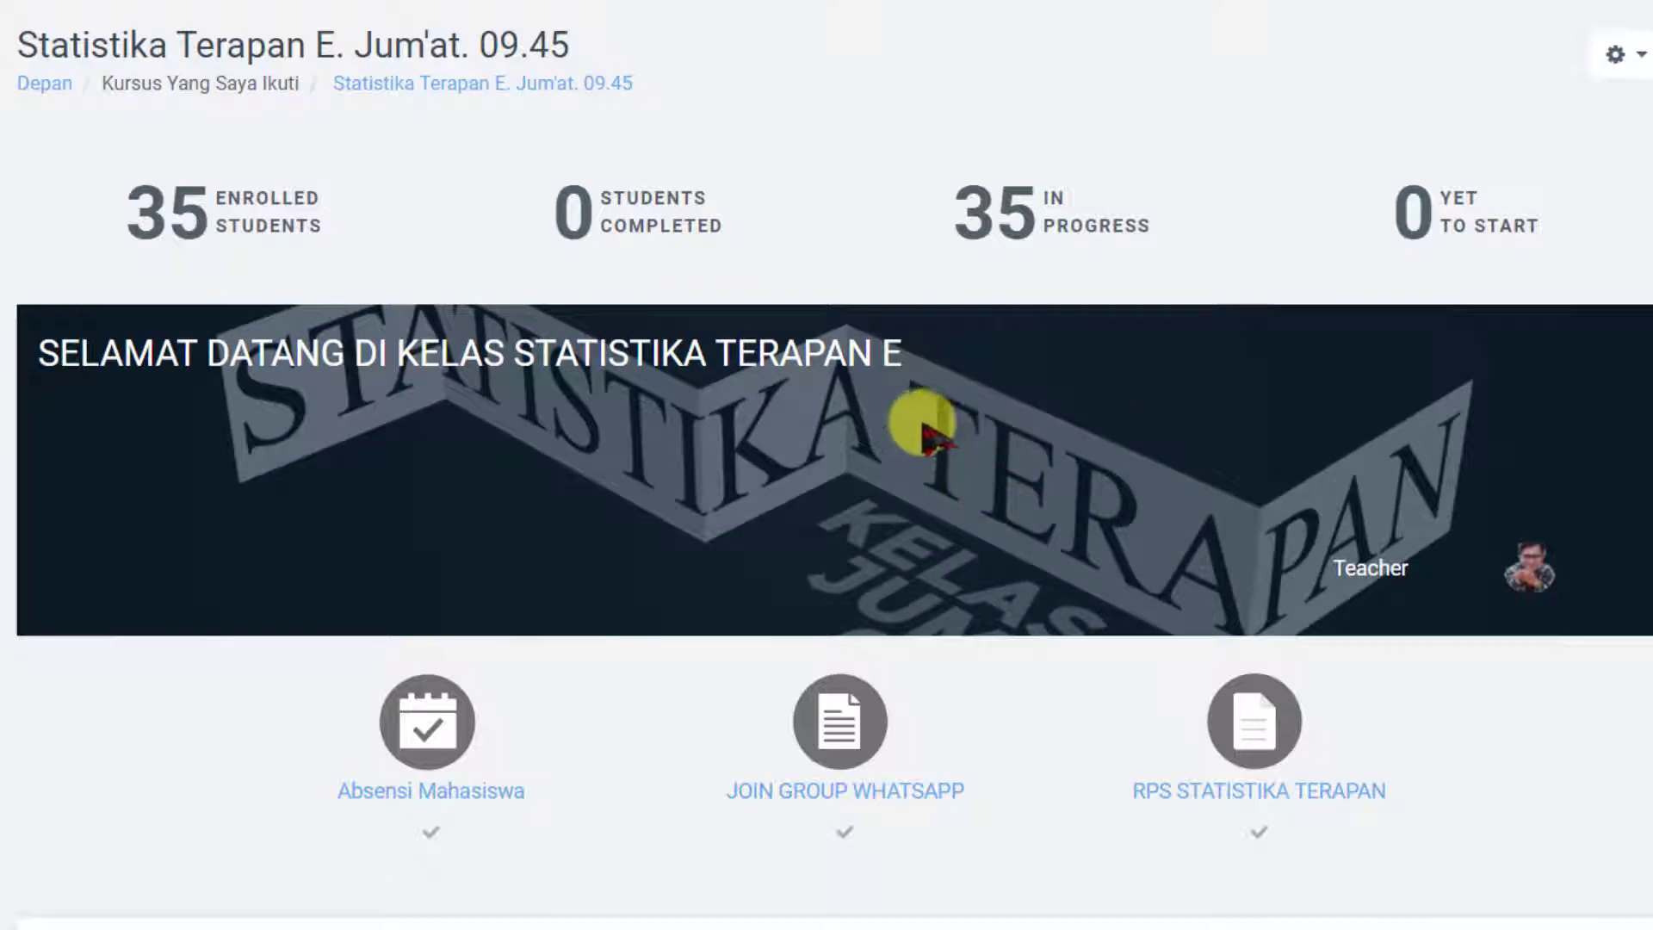
# Step: Review the meeting sections of the Statistika Terapan course page down to PERTEMUAN 8 on the UTS remedial and software installation
pyautogui.scroll(-7, 713, 504)
pyautogui.scroll(-20, 713, 503)
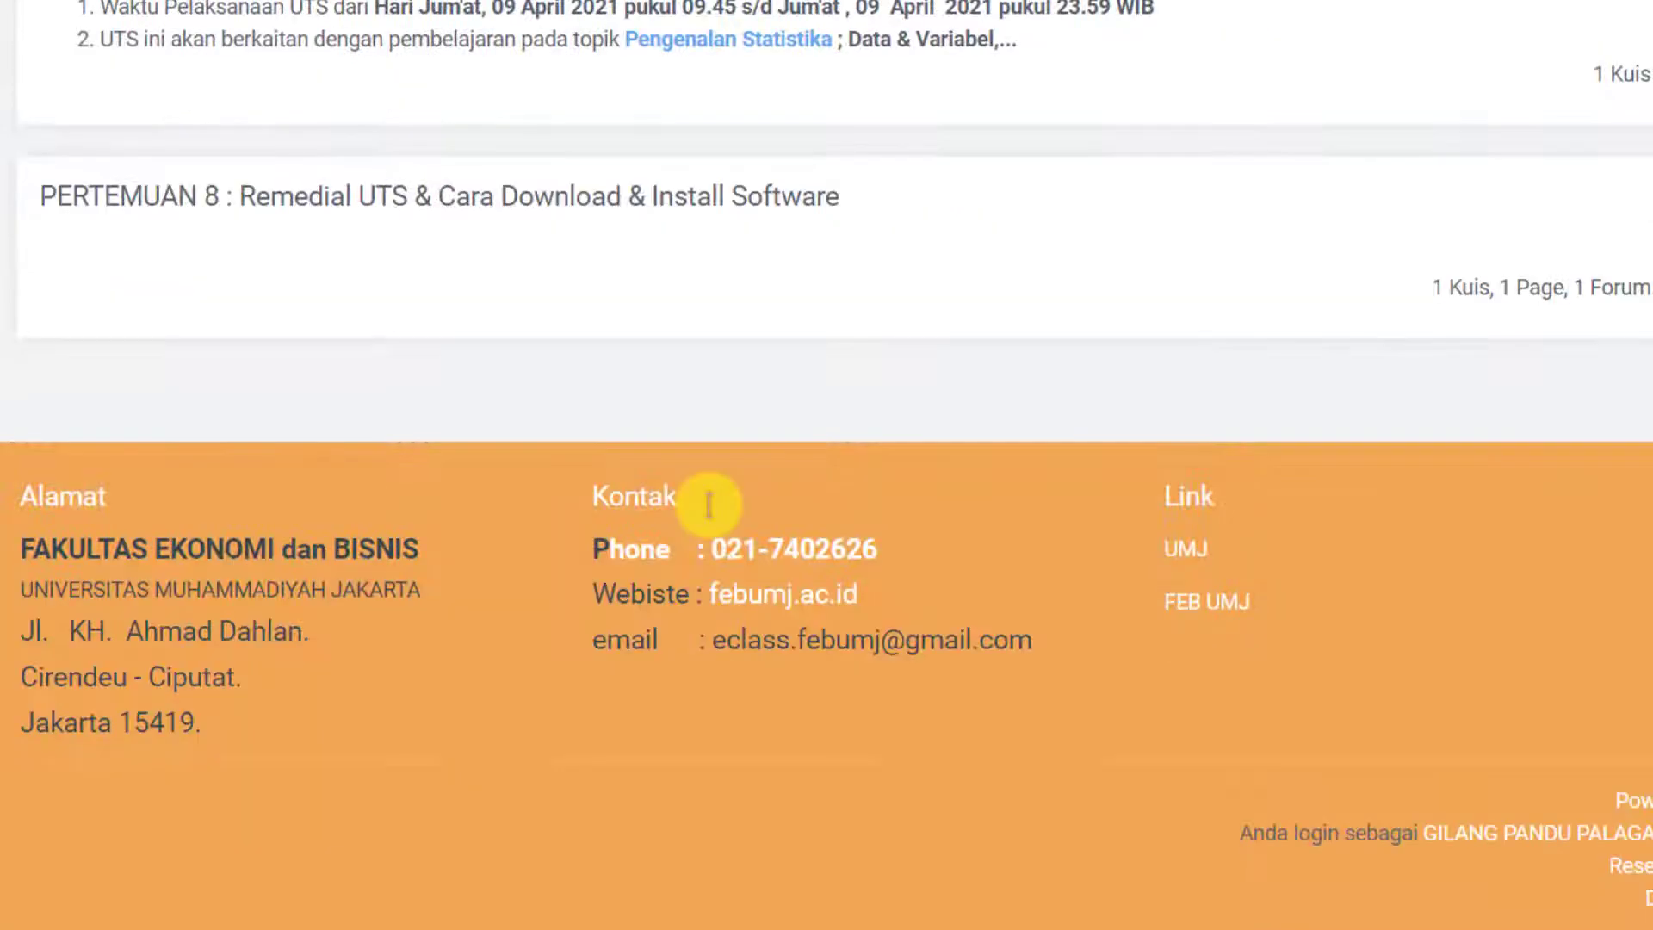
pyautogui.scroll(4, 713, 524)
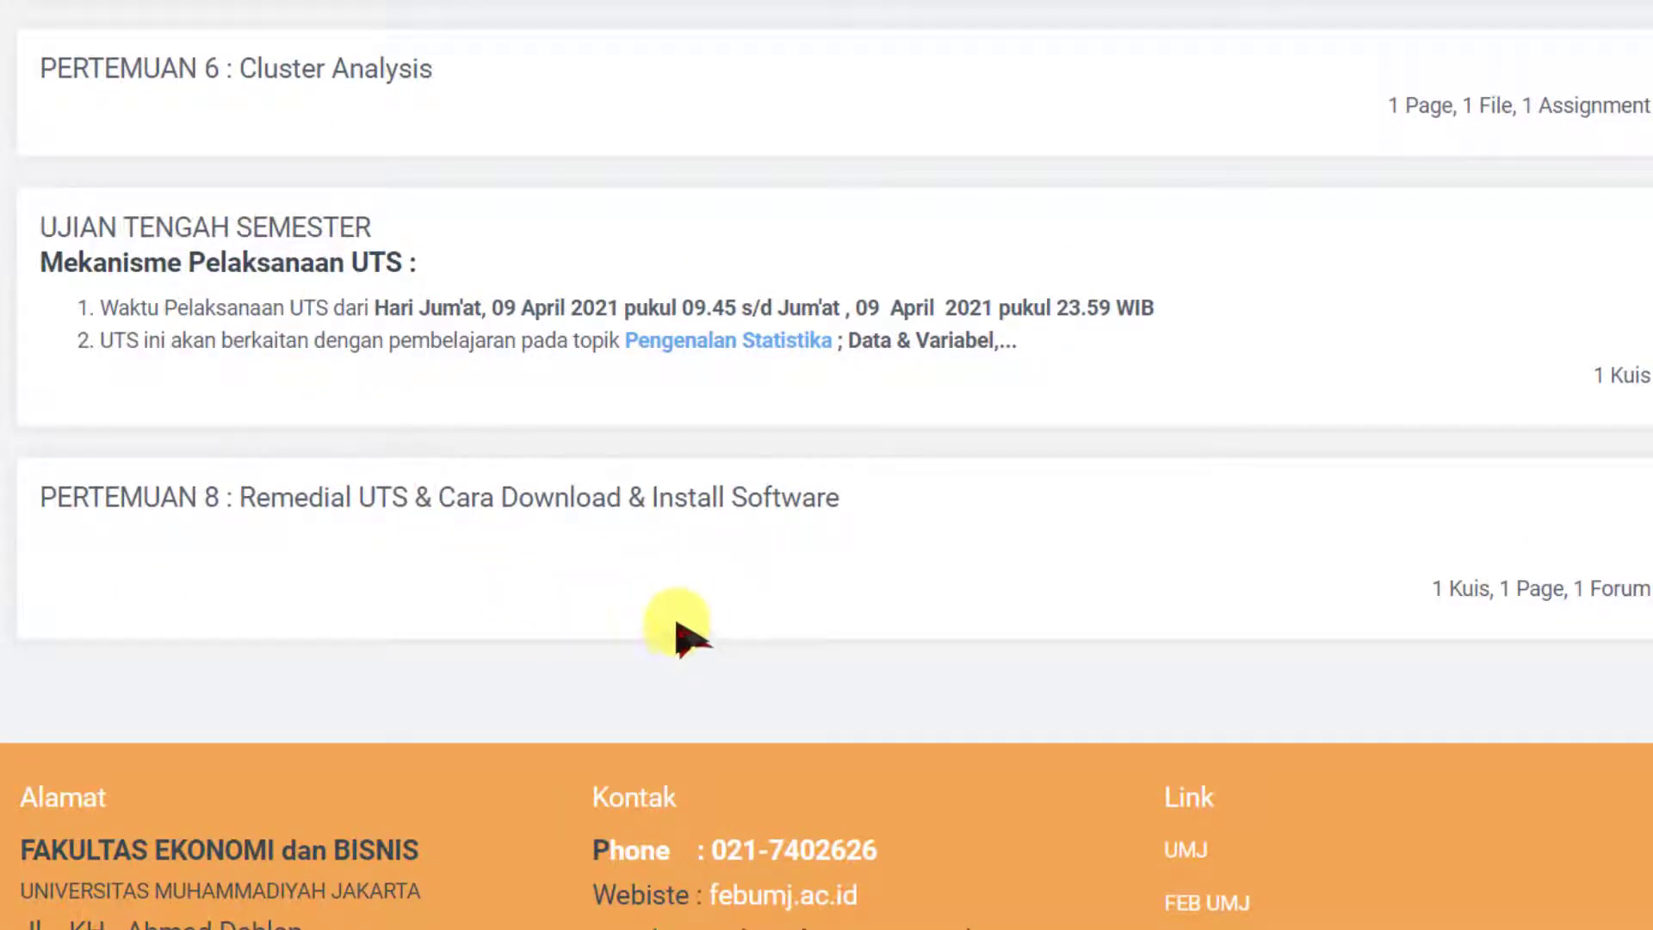
pyautogui.scroll(2, 664, 600)
pyautogui.scroll(2, 667, 603)
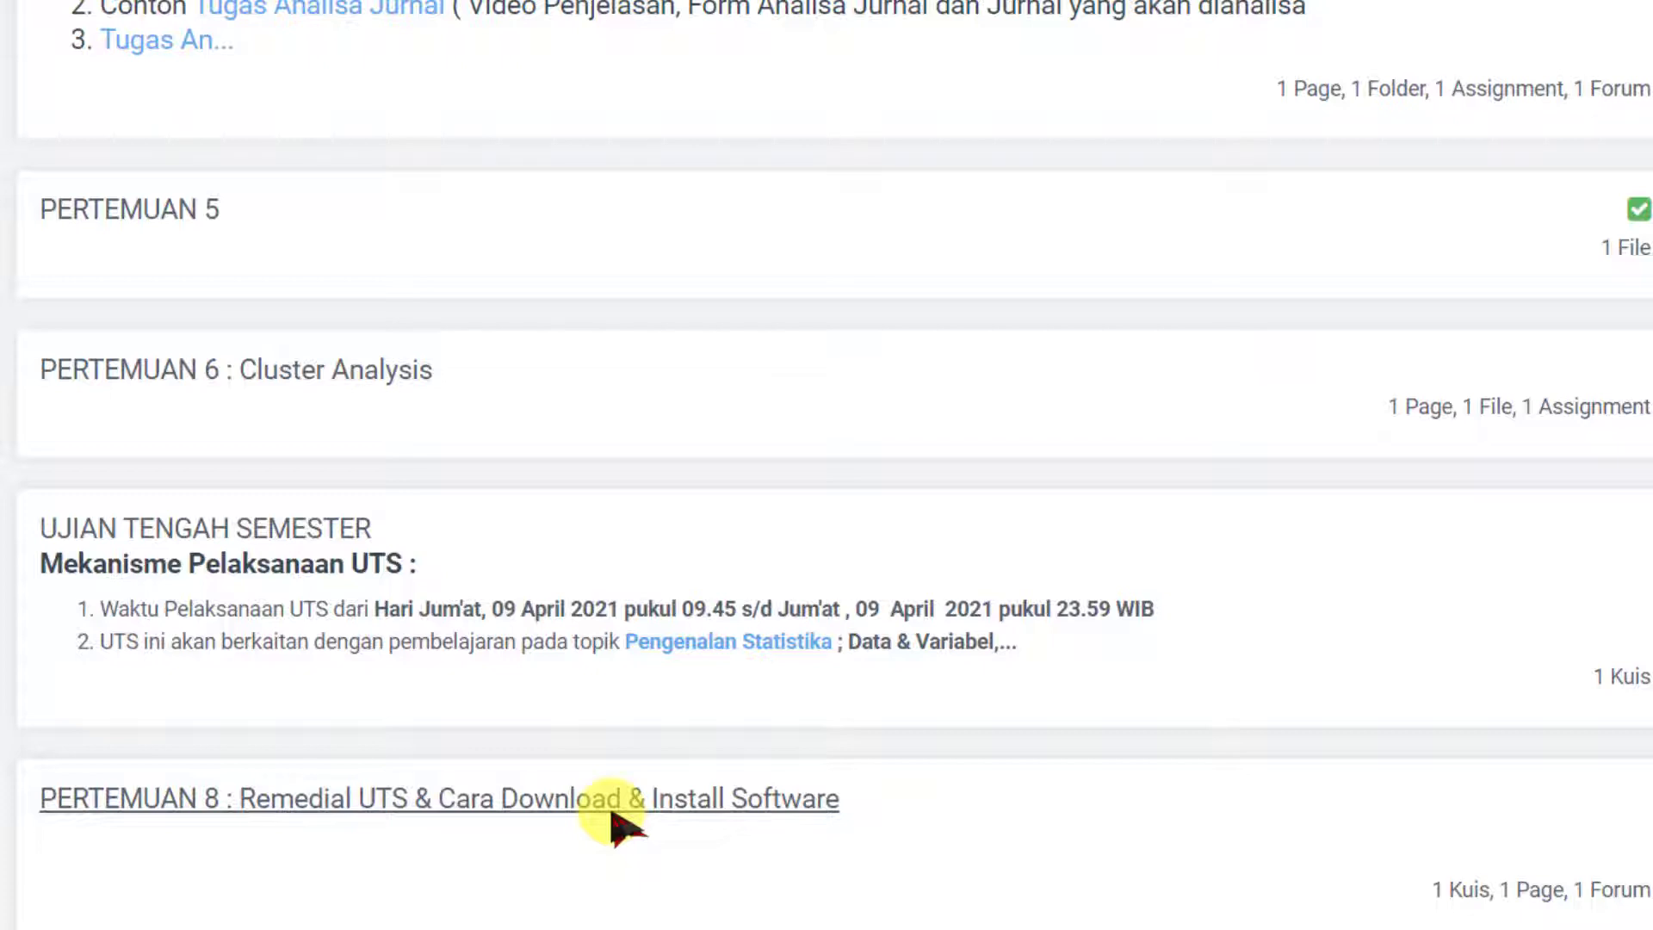
pyautogui.scroll(-2, 613, 825)
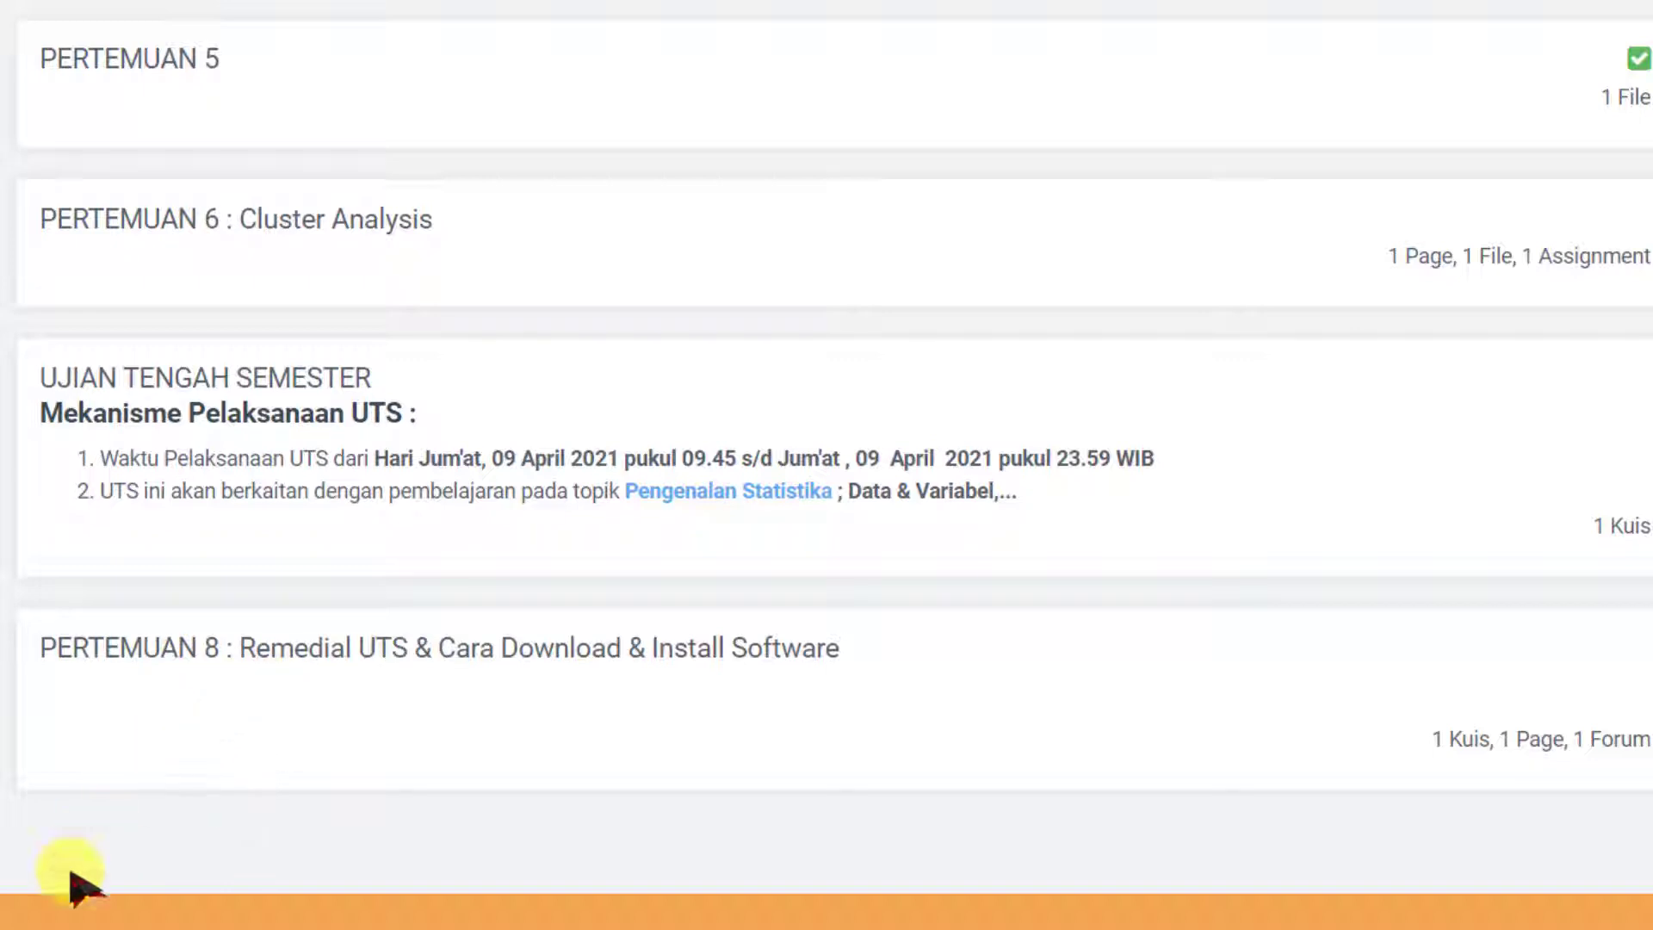
# Step: Open the Data Analisa Cluster workbook from its folder in Excel
pyautogui.click(86, 921)
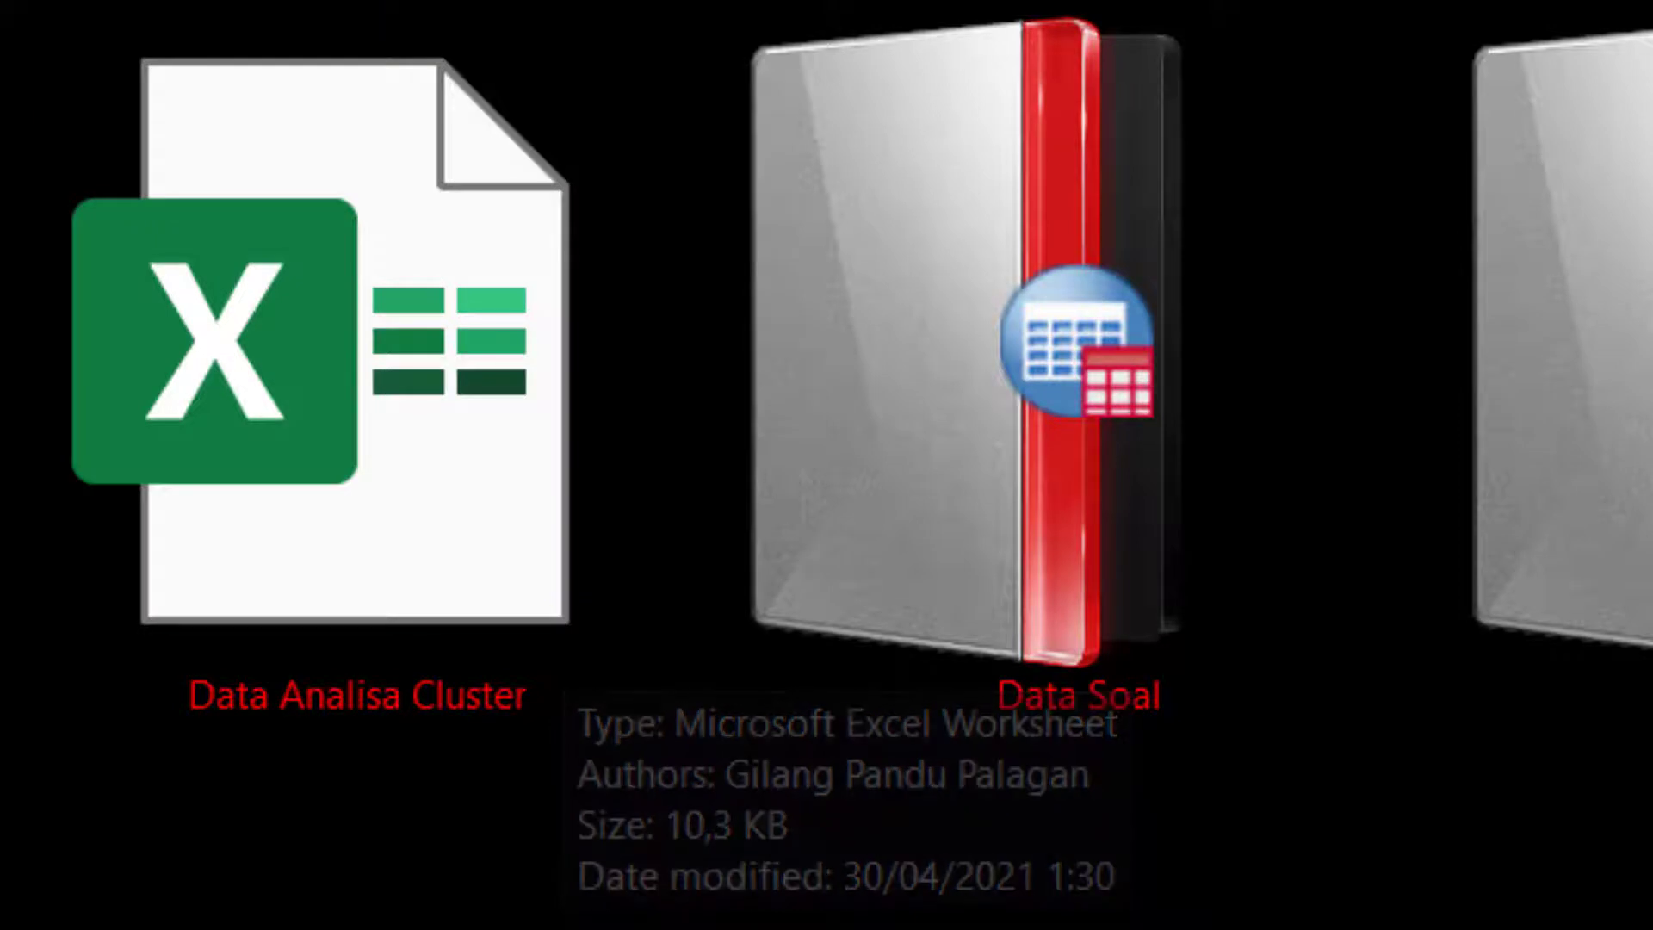
pyautogui.doubleClick(371, 594)
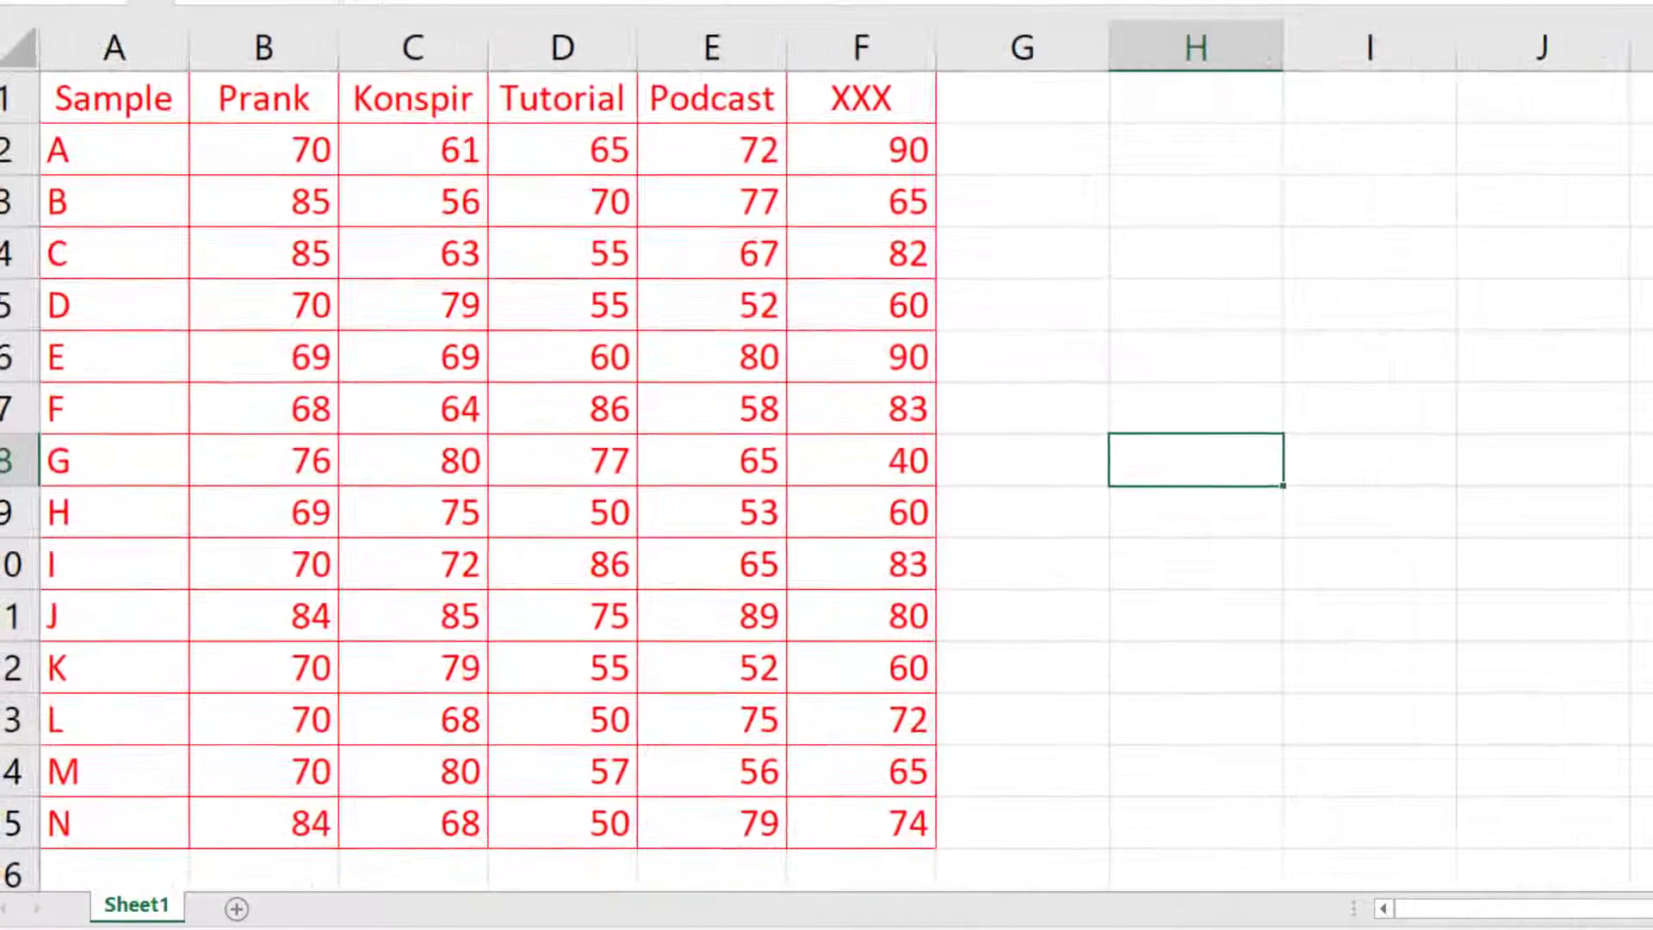
pyautogui.click(1097, 363)
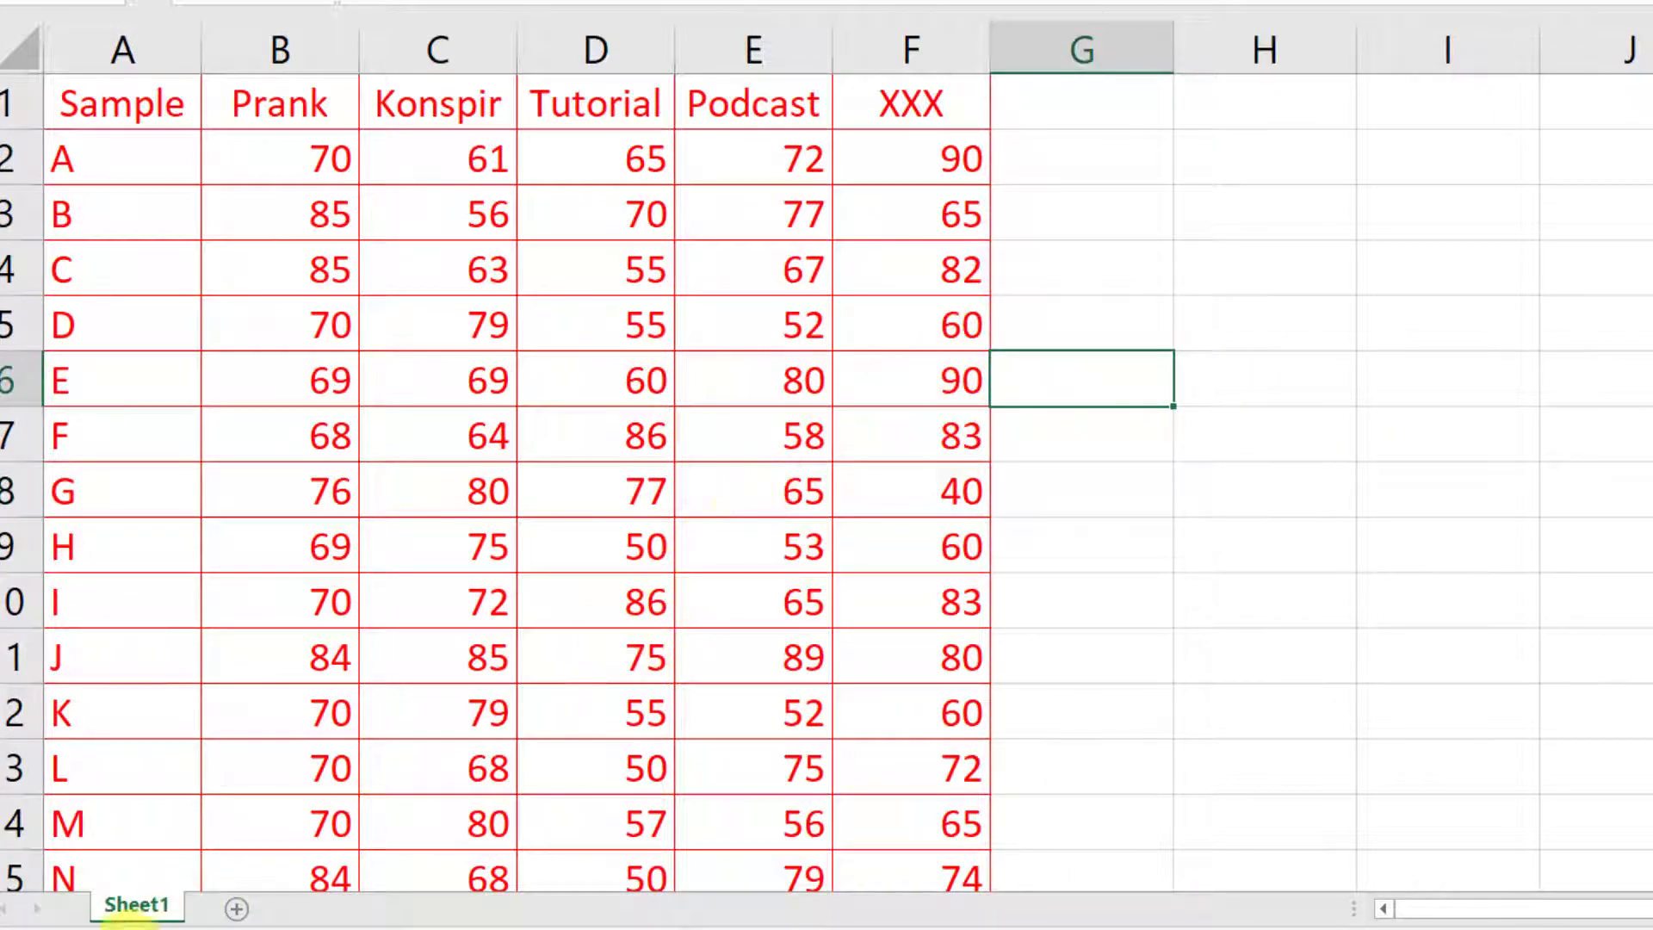
# Step: Search the installed programs for "spss" and launch IBM SPSS Statistics
pyautogui.click(19, 928)
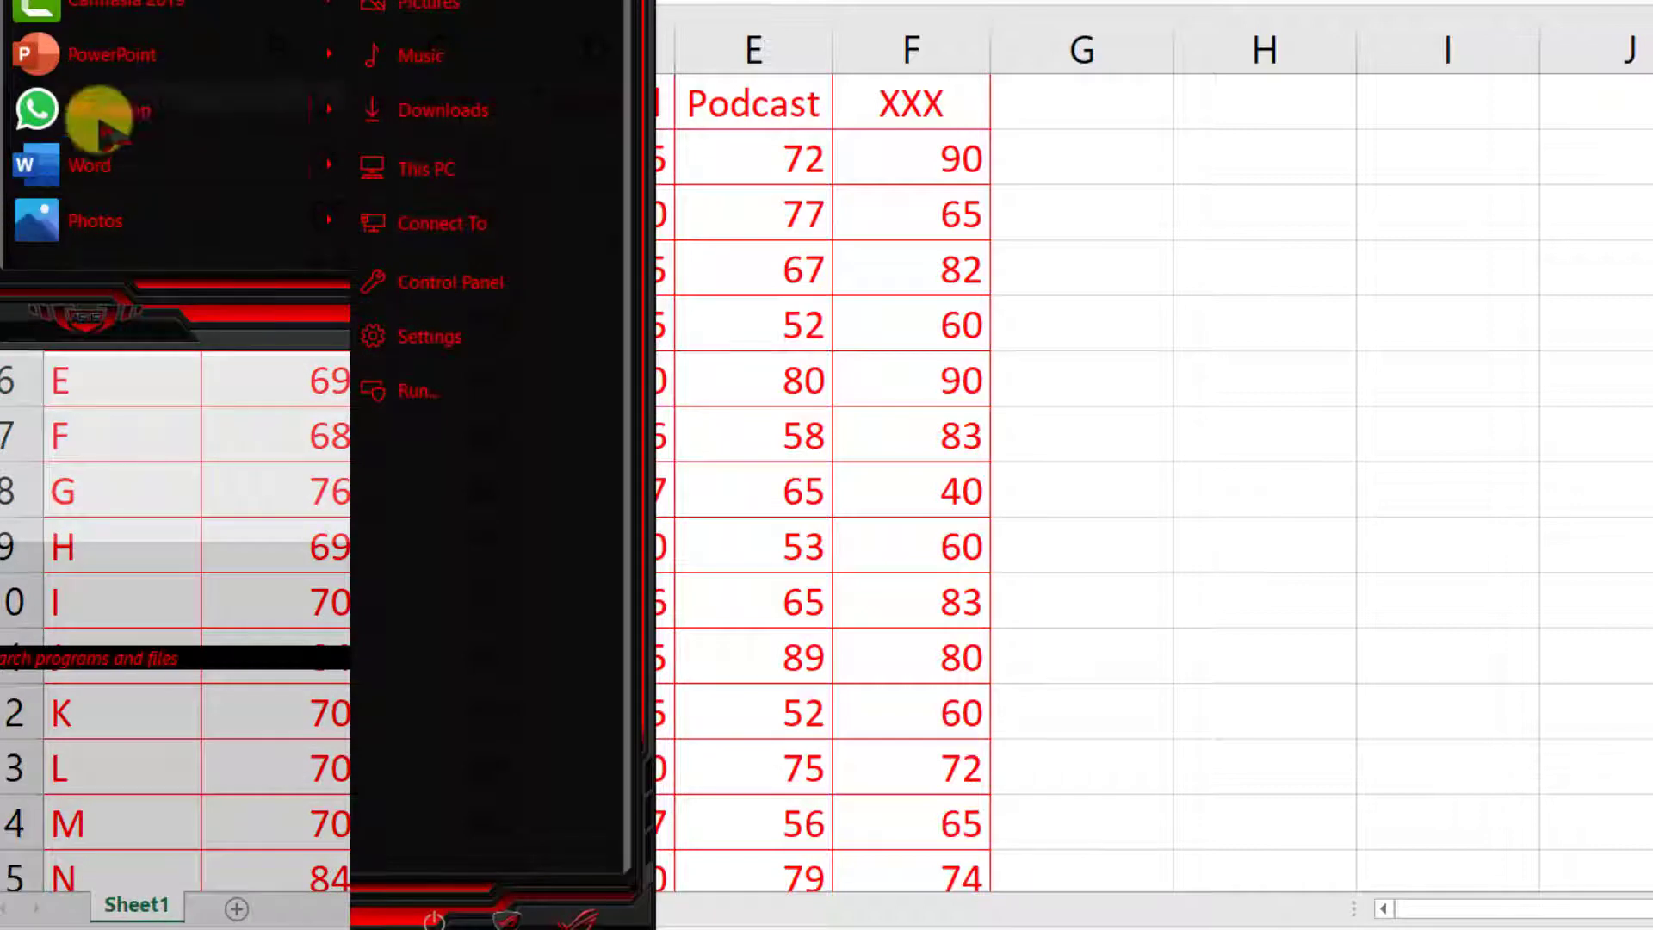
pyautogui.click(162, 647)
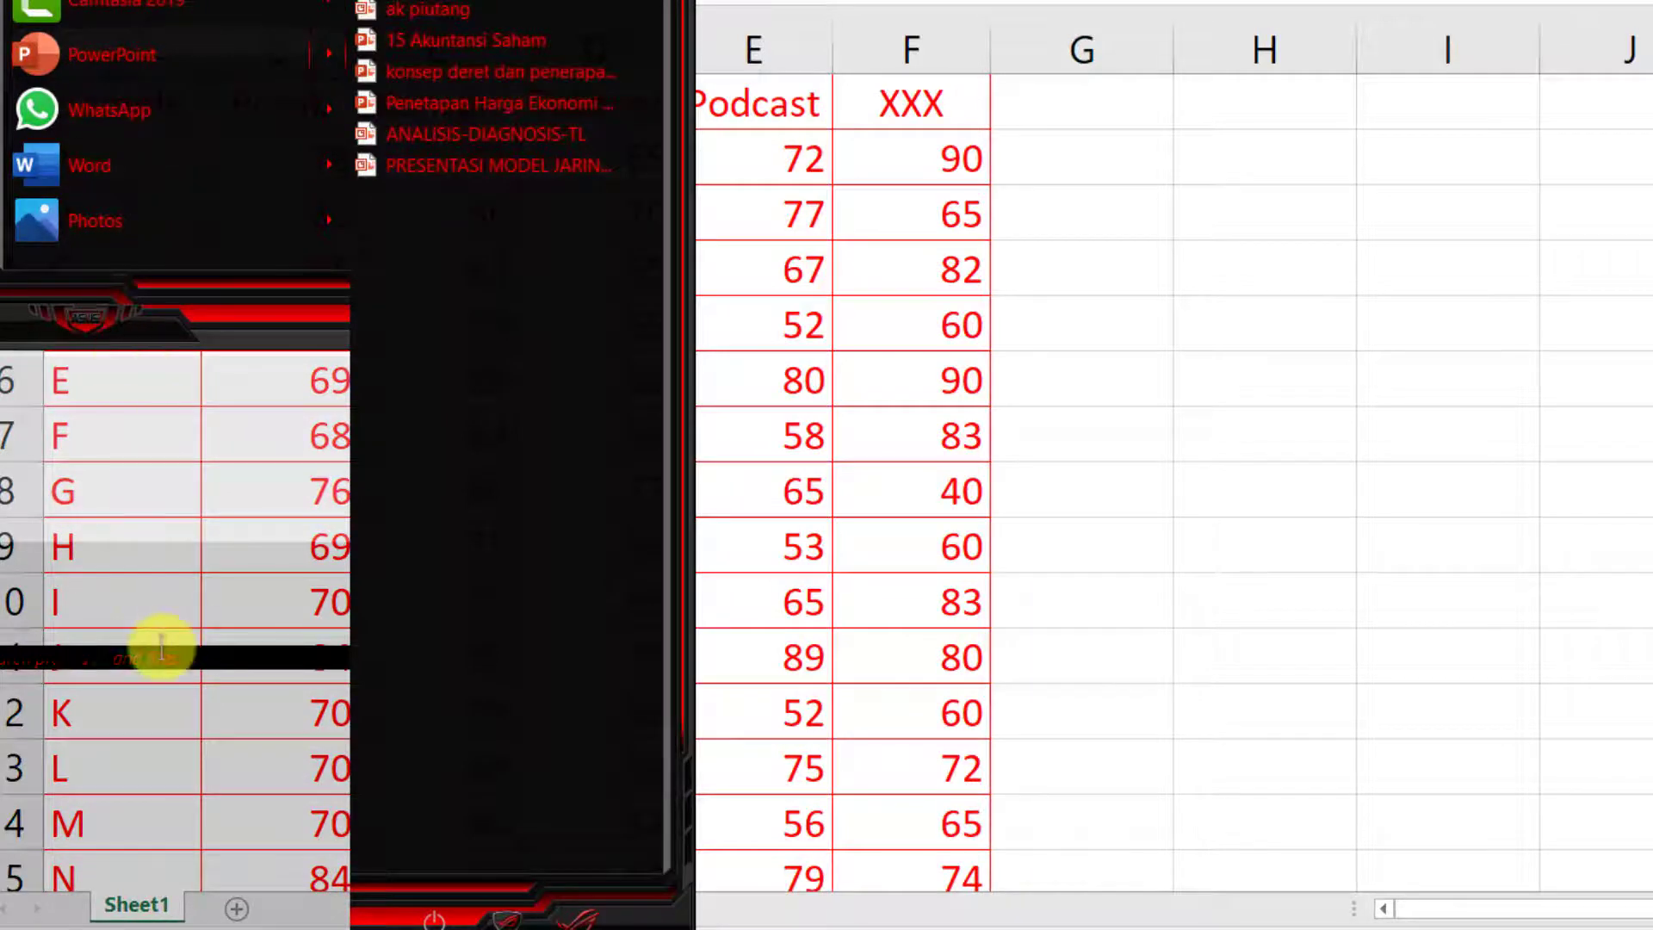
pyautogui.write('spss')
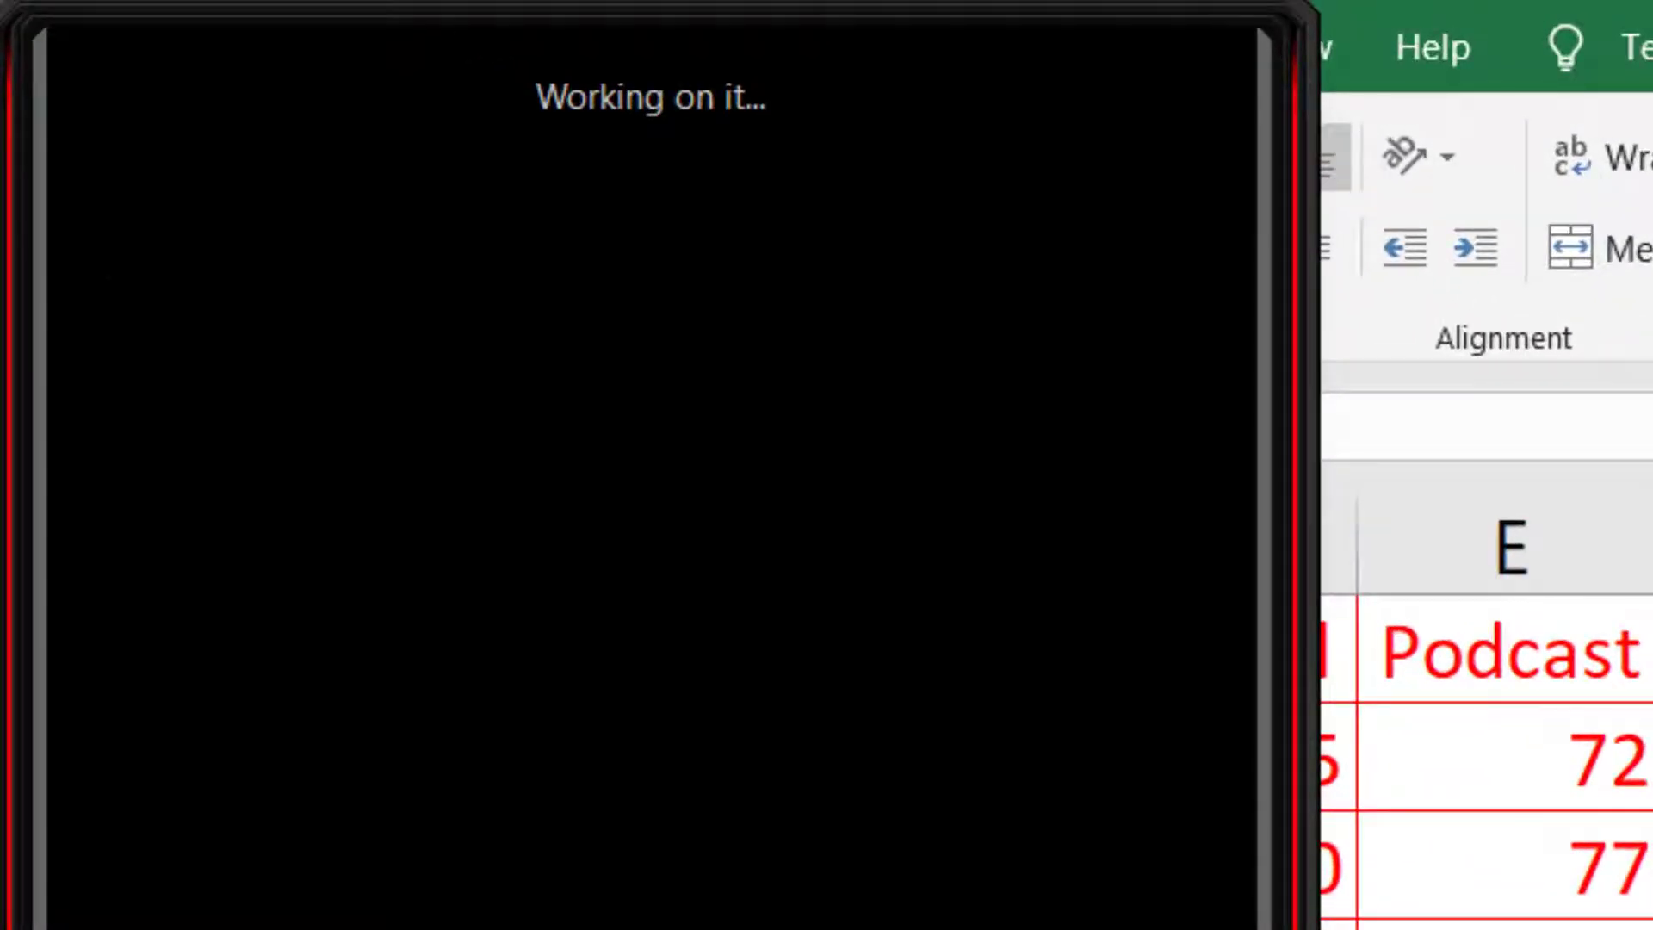
pyautogui.click(344, 151)
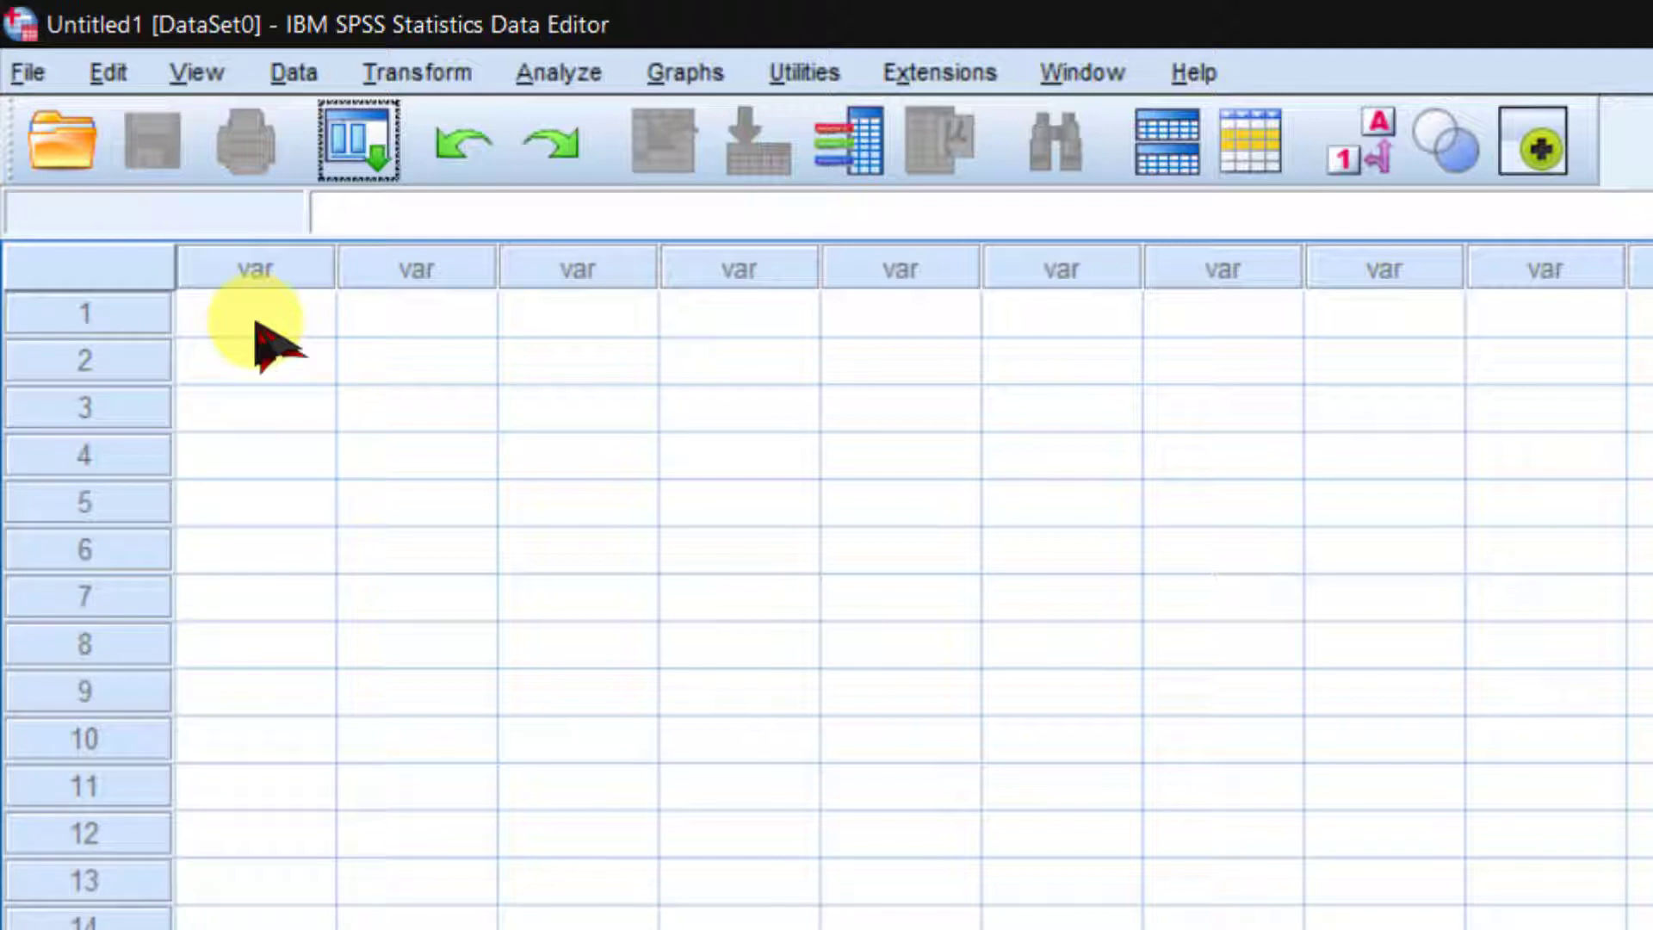
pyautogui.click(551, 78)
pyautogui.moveTo(578, 177)
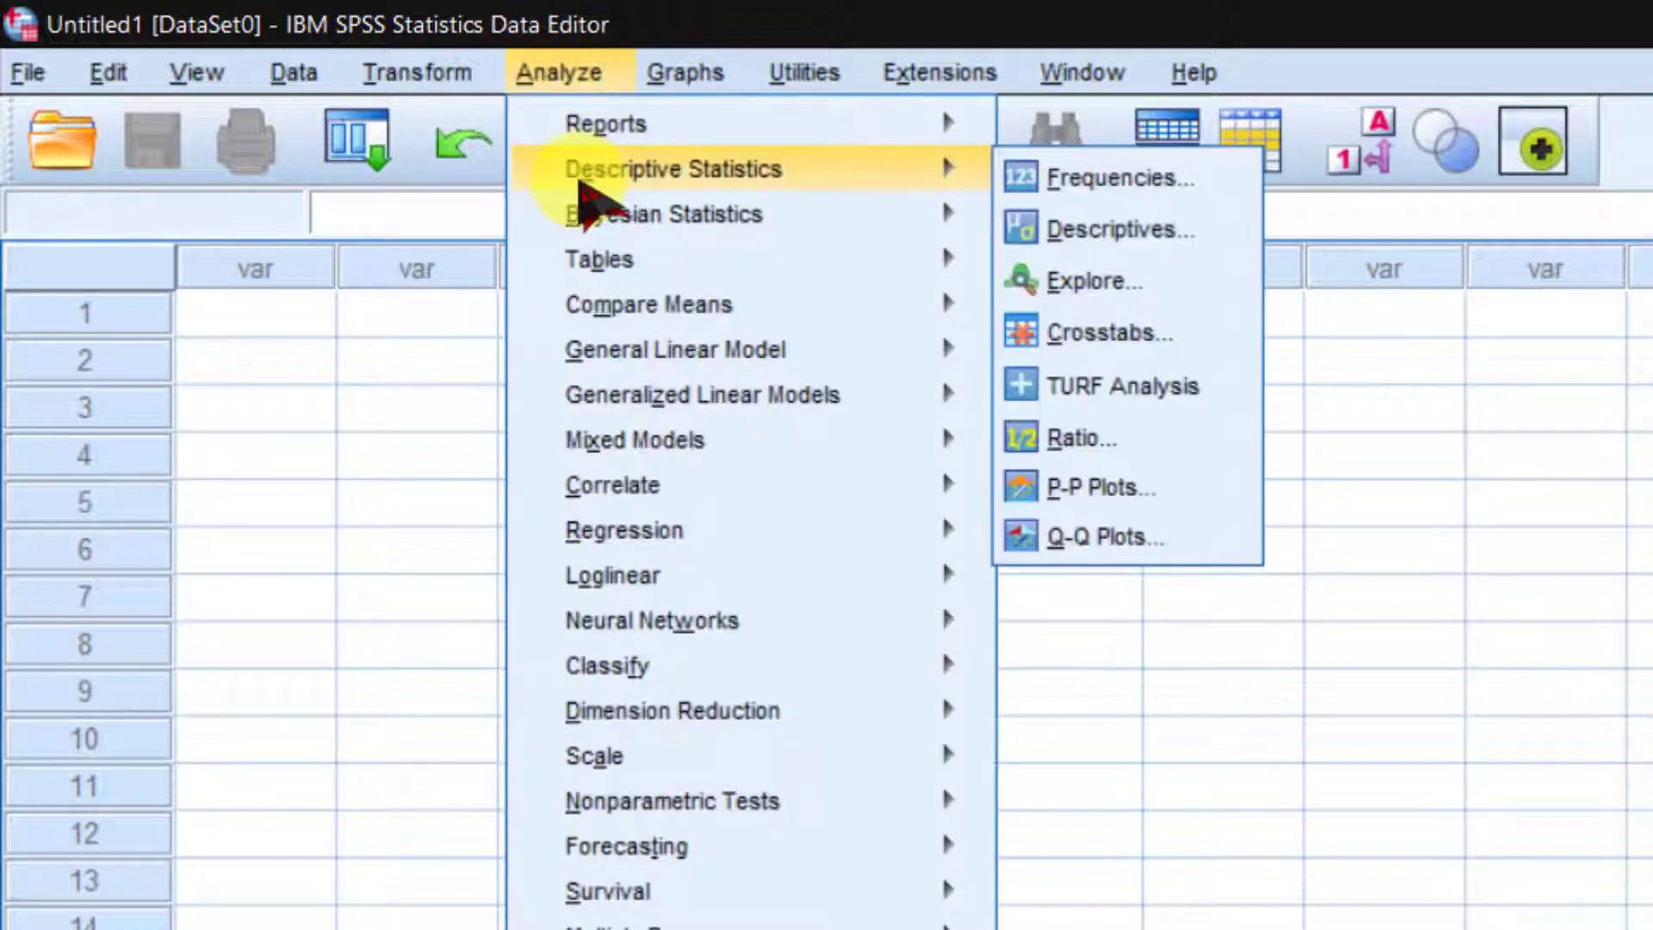
pyautogui.moveTo(775, 125)
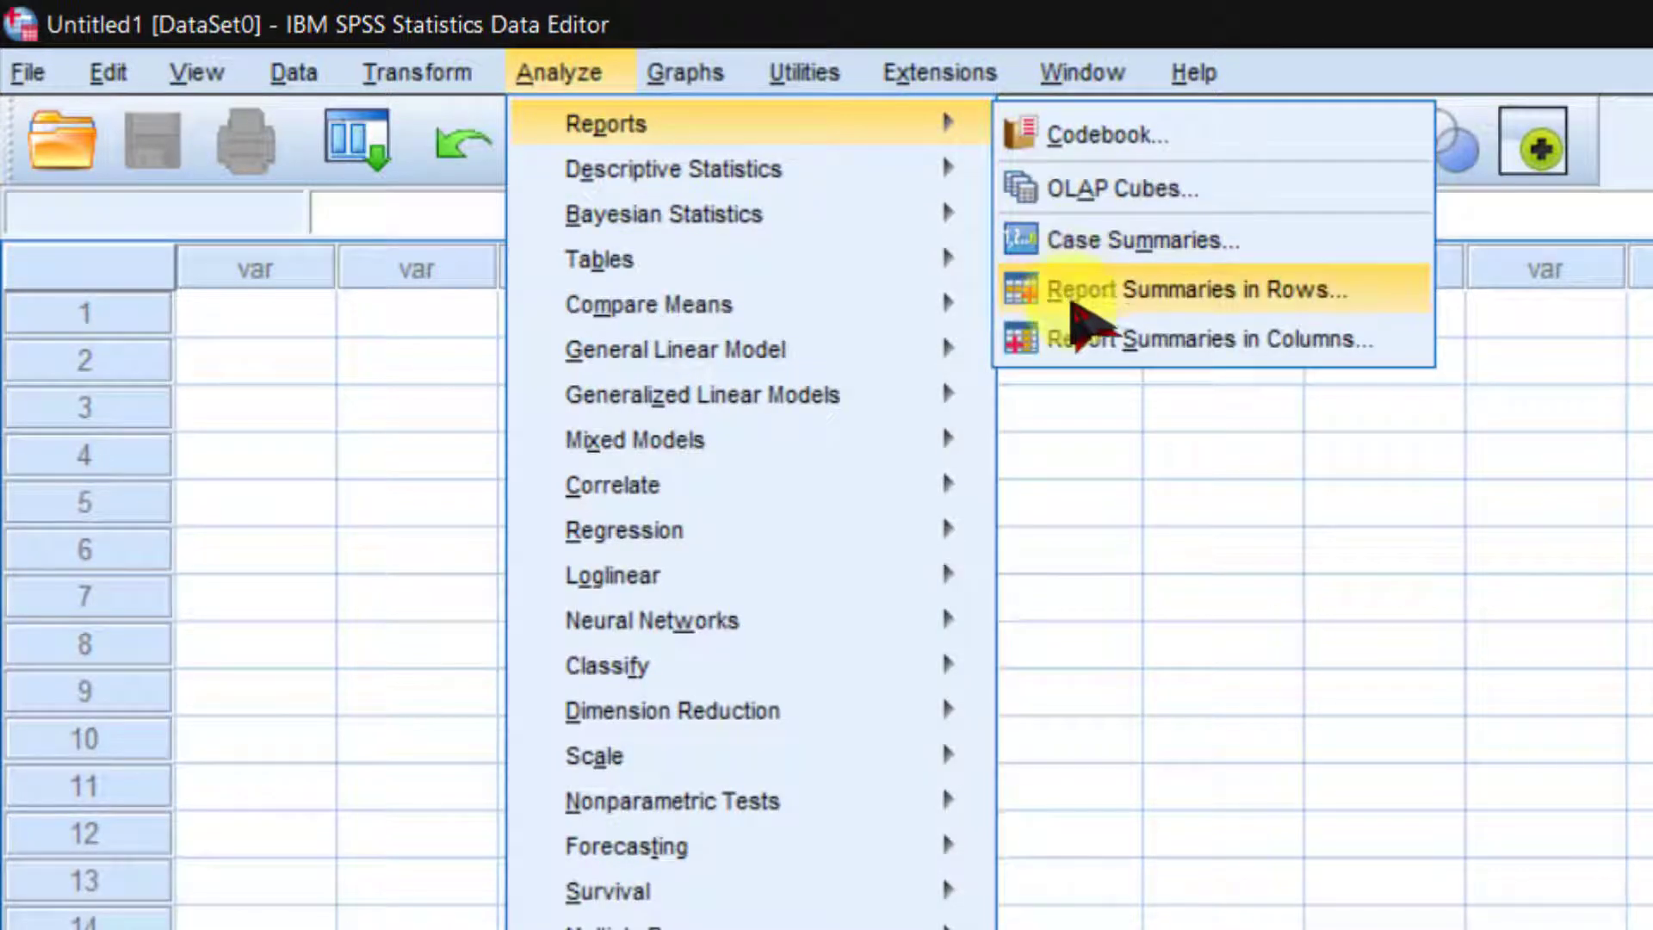
pyautogui.click(280, 366)
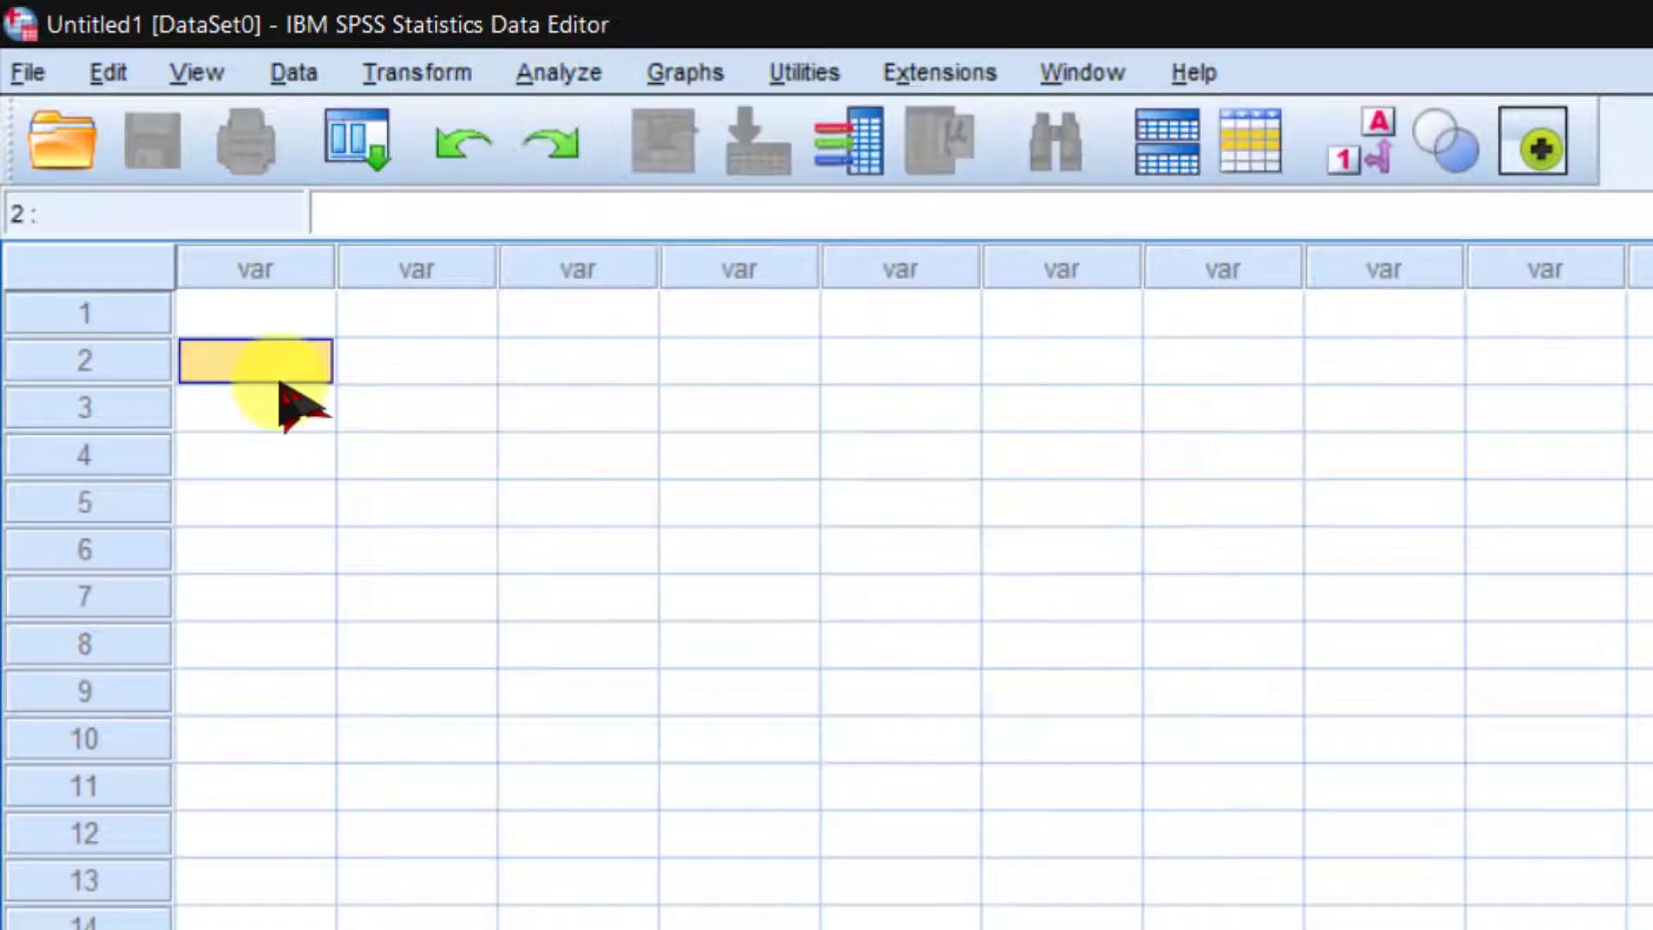
# Step: Enter trial values 1 and 2 in the first two rows of the first column and 4 in row 1 of the second
pyautogui.click(274, 323)
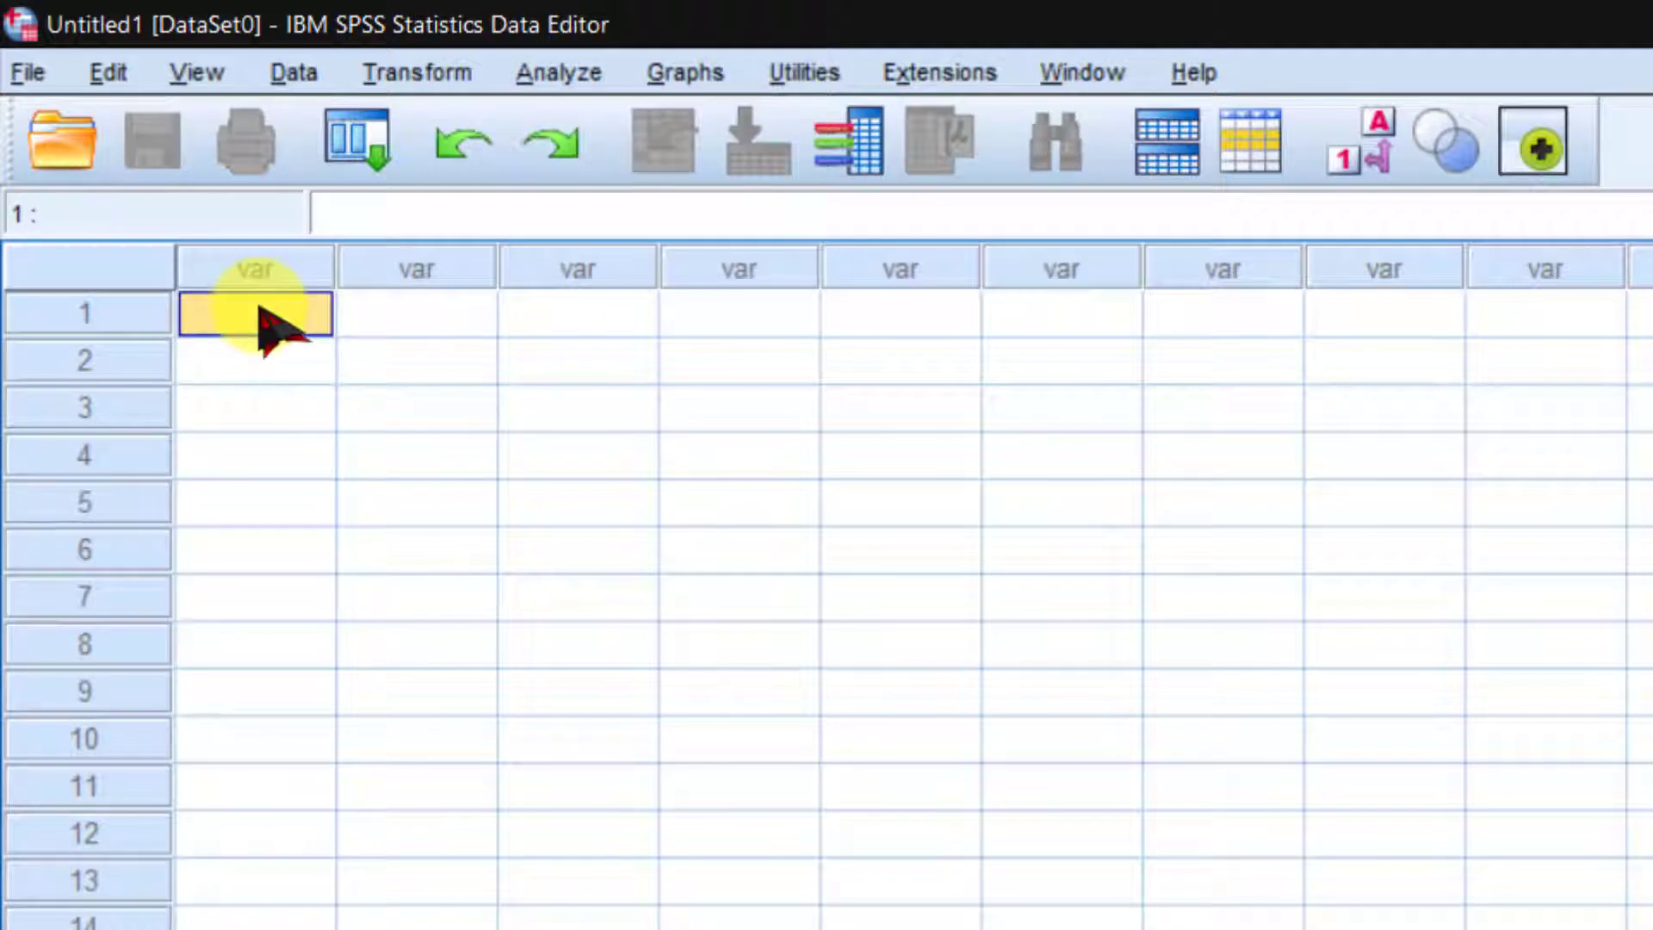
pyautogui.write('1')
pyautogui.press('Return')
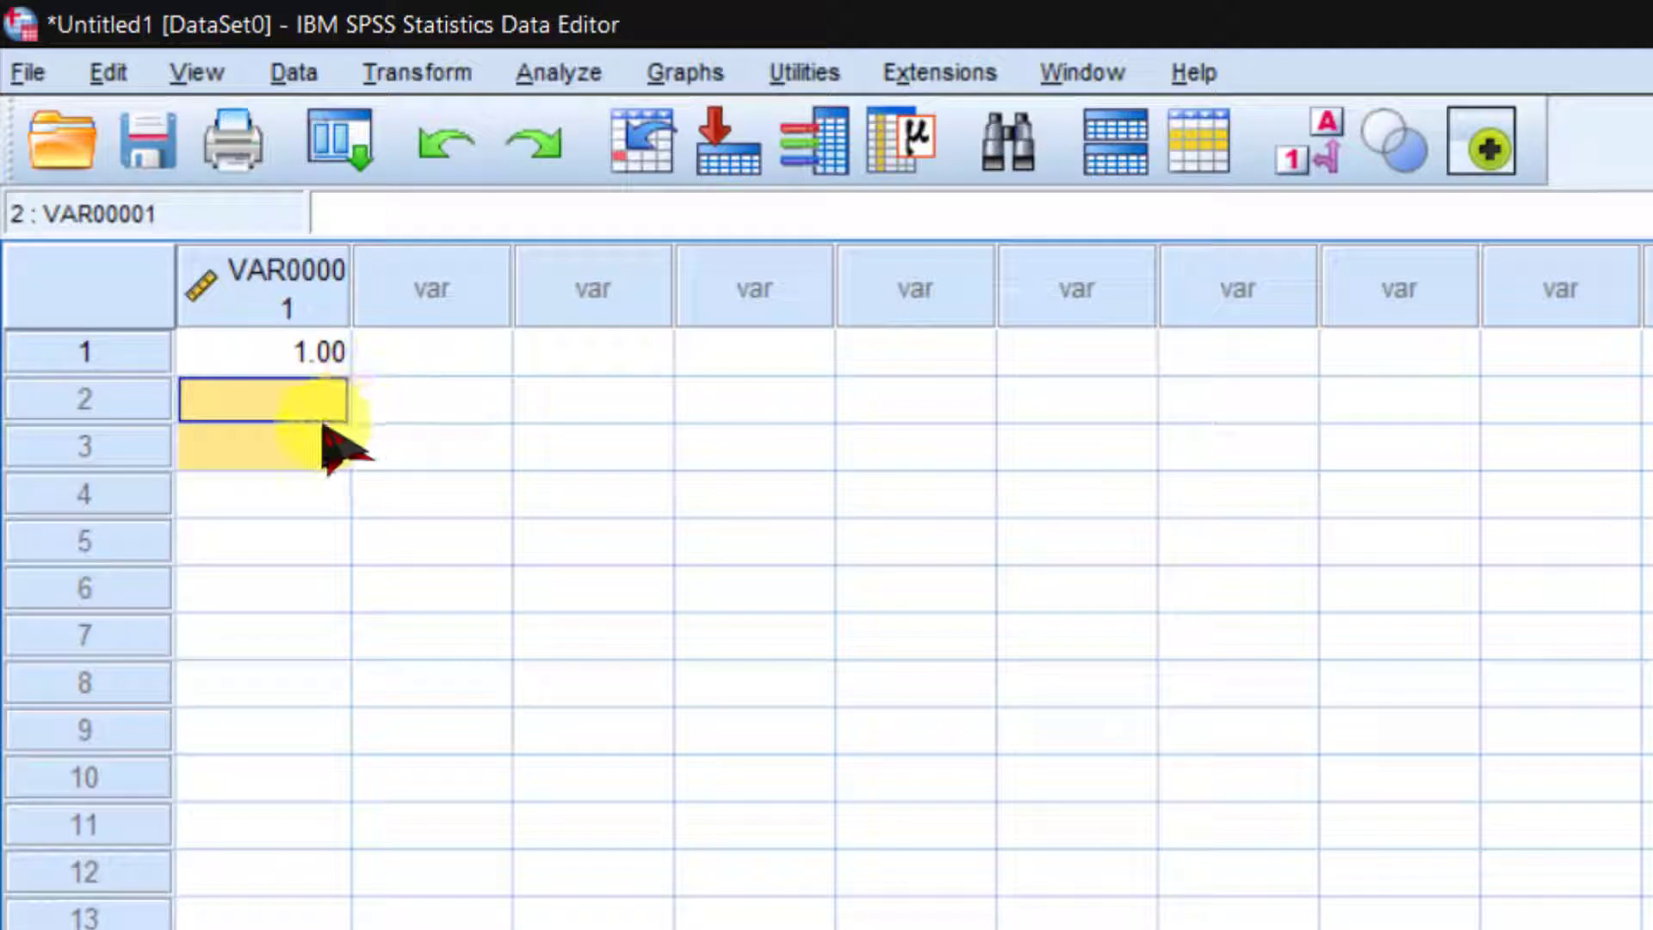
pyautogui.write('2')
pyautogui.click(297, 482)
pyautogui.click(297, 443)
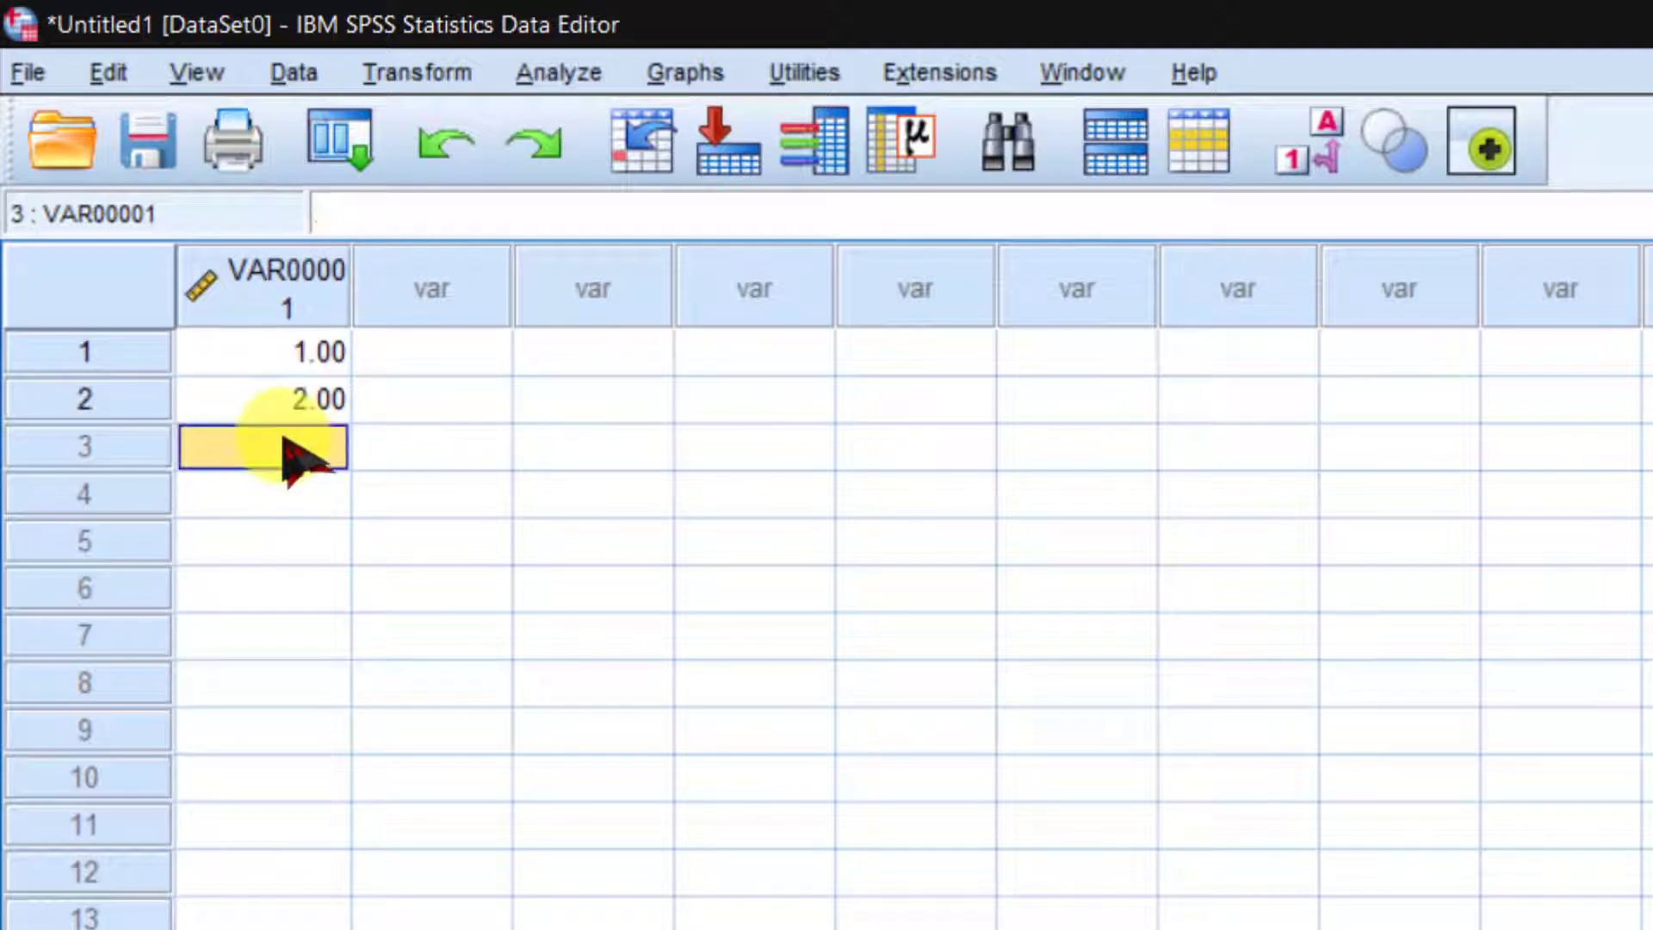
pyautogui.click(428, 355)
pyautogui.write('4')
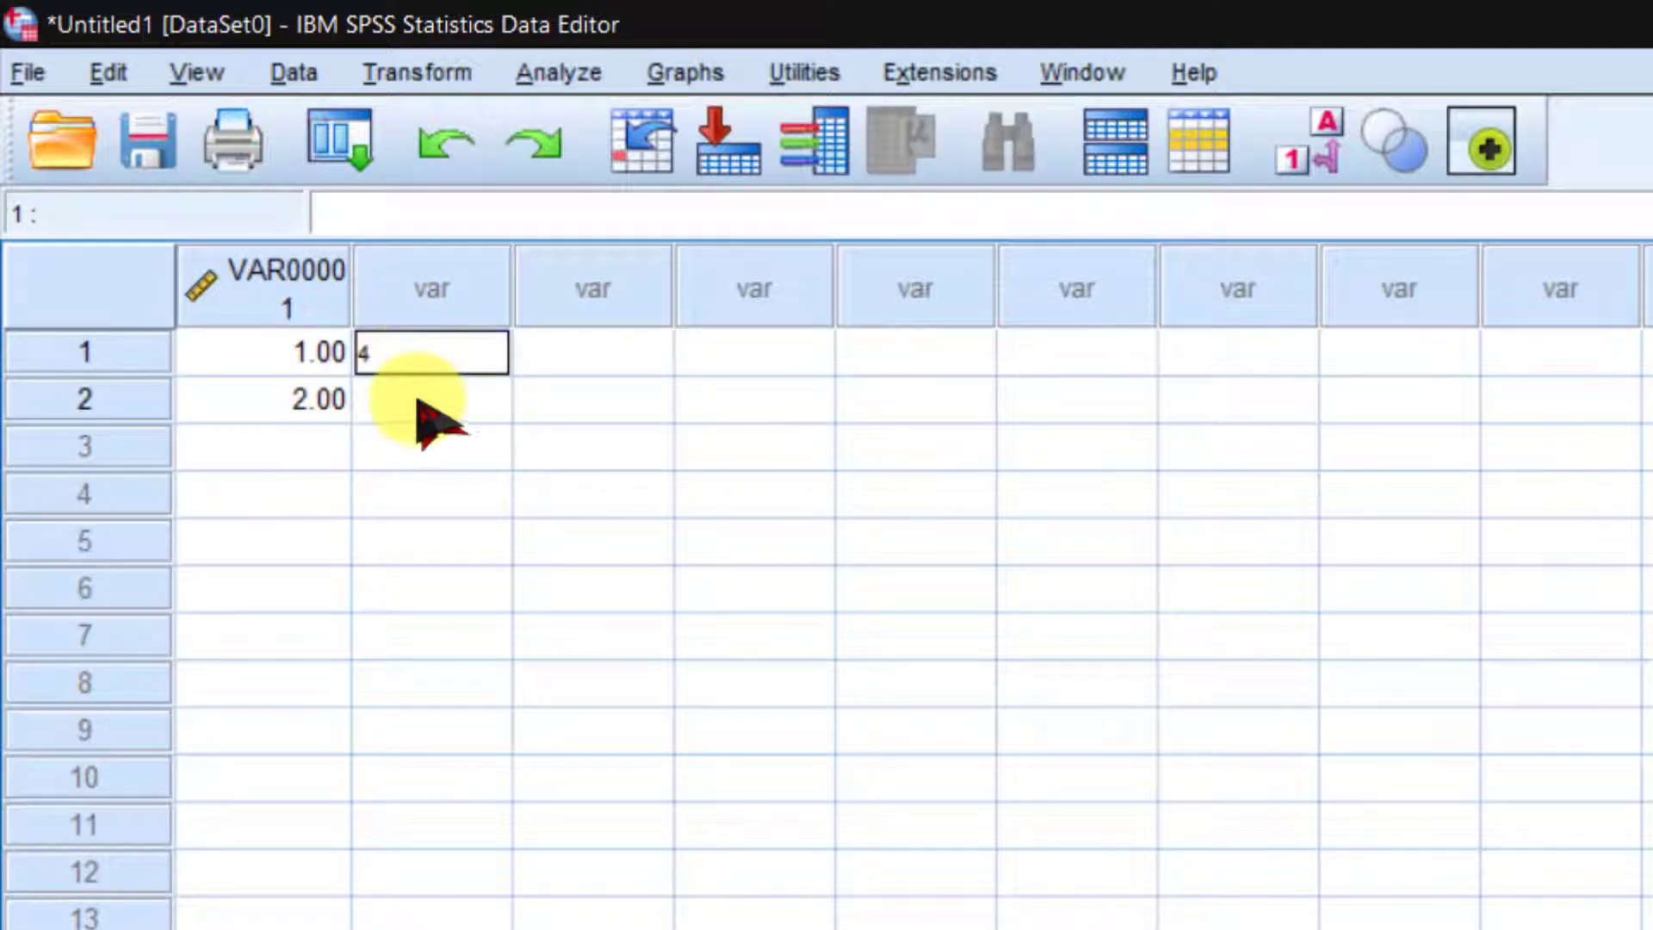
pyautogui.click(425, 411)
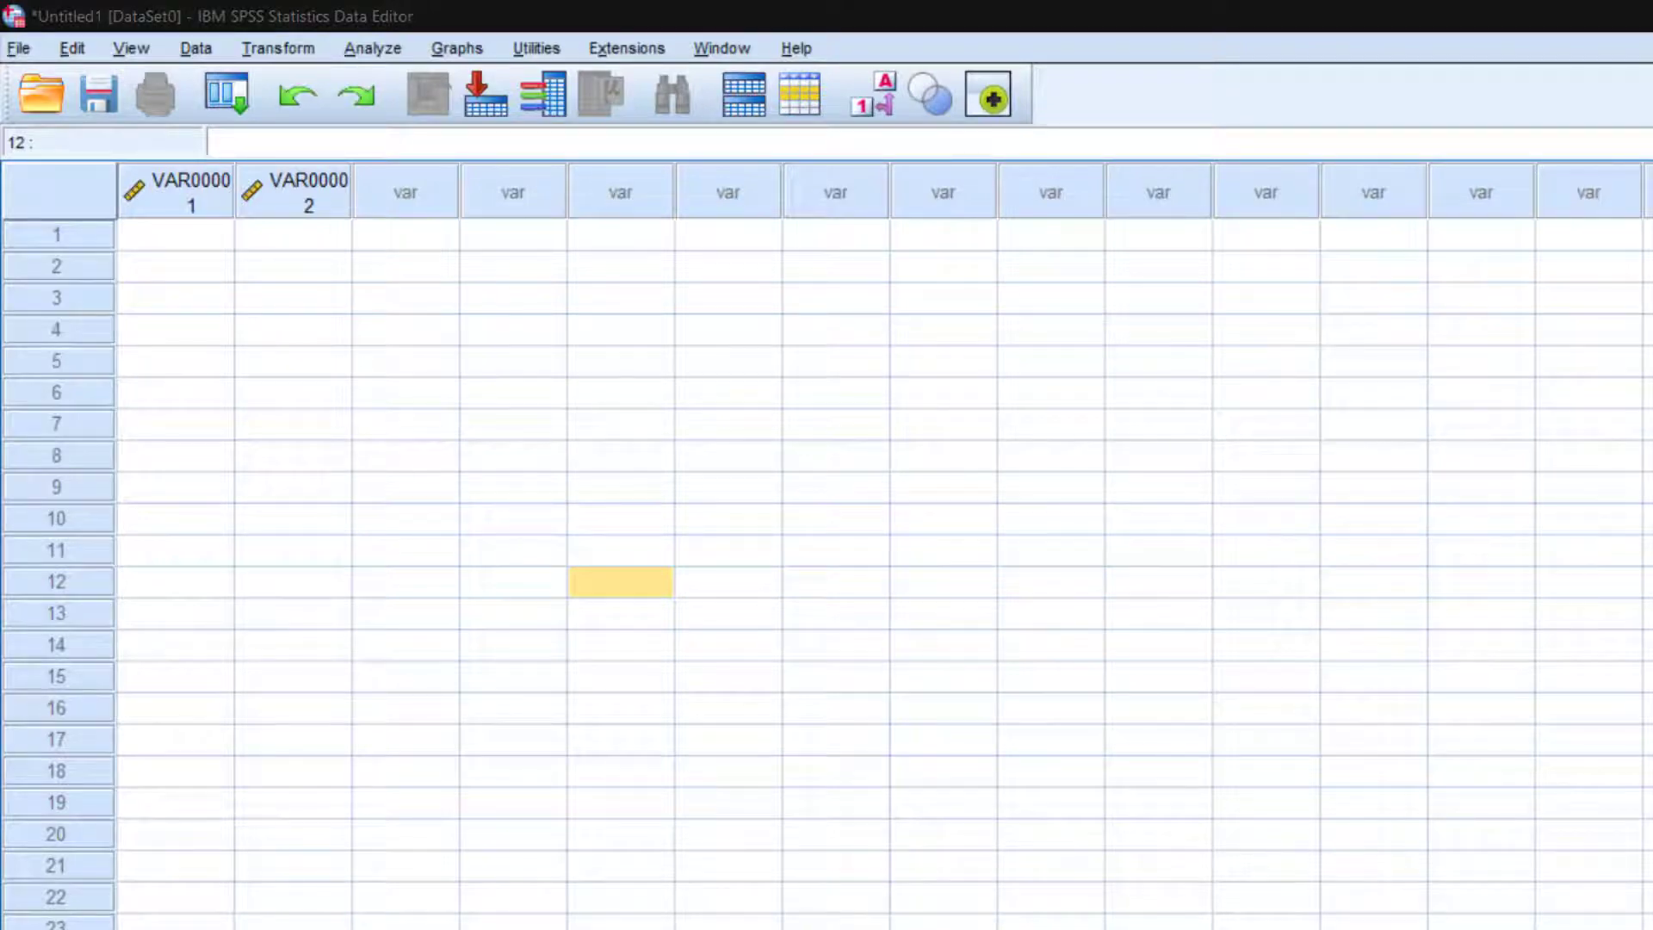
# Step: Copy the range A2:F15 from the Excel sheet and paste it into the SPSS data grid starting at row 1 of the first variable
pyautogui.click(499, 927)
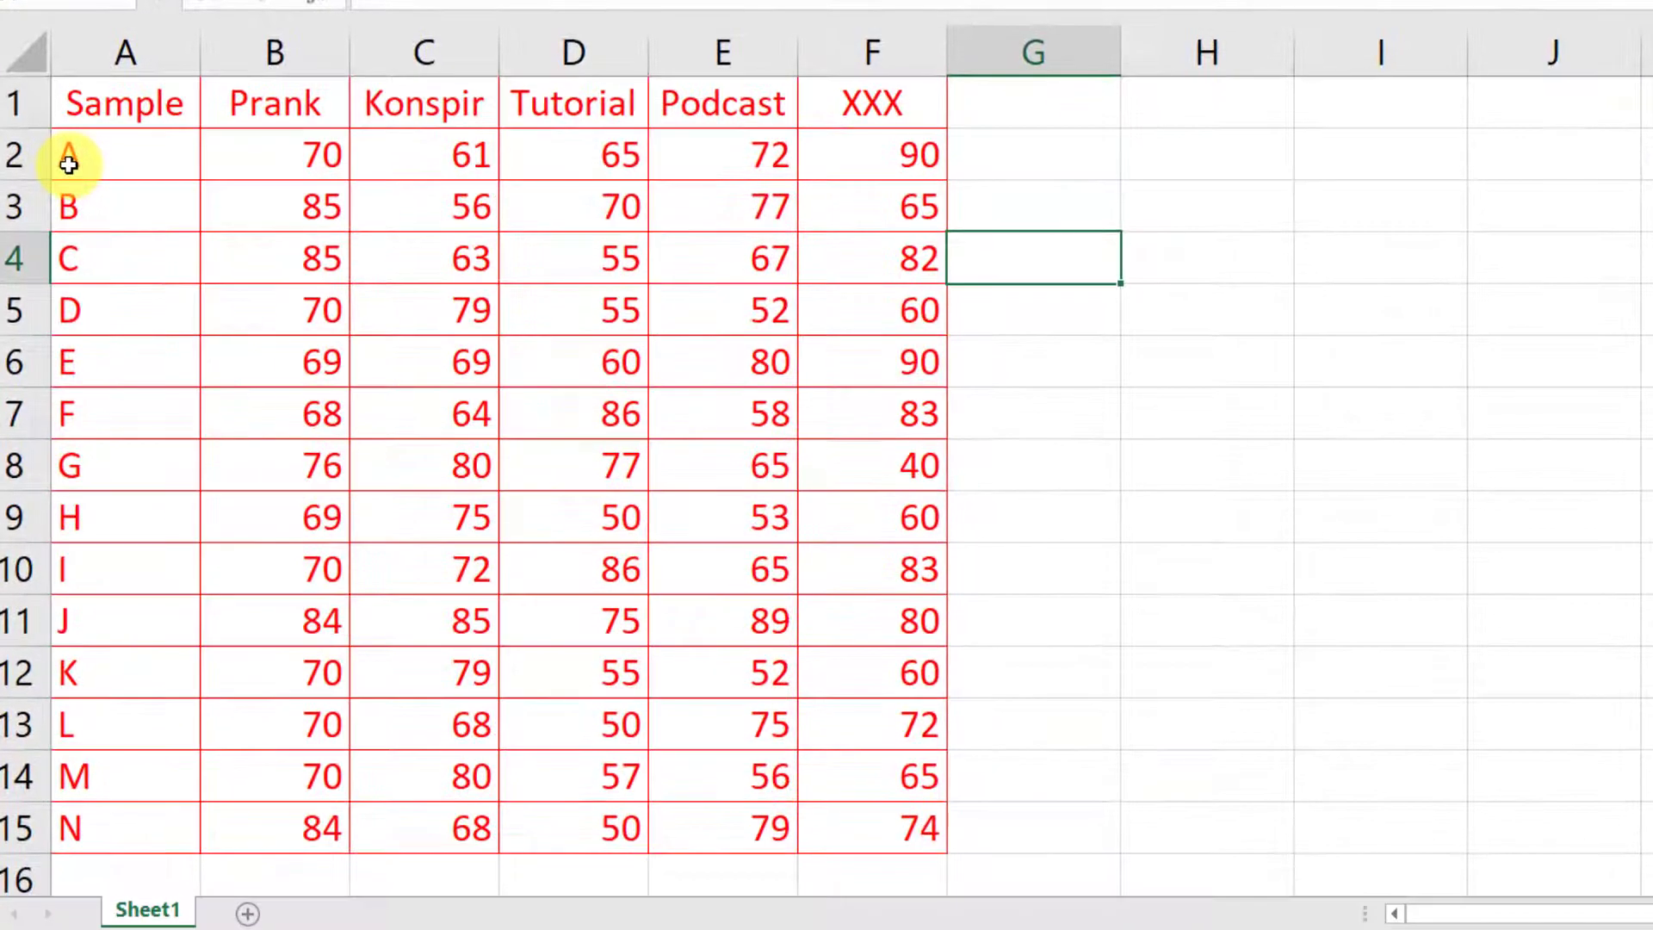
pyautogui.moveTo(72, 154); pyautogui.dragTo(826, 841)
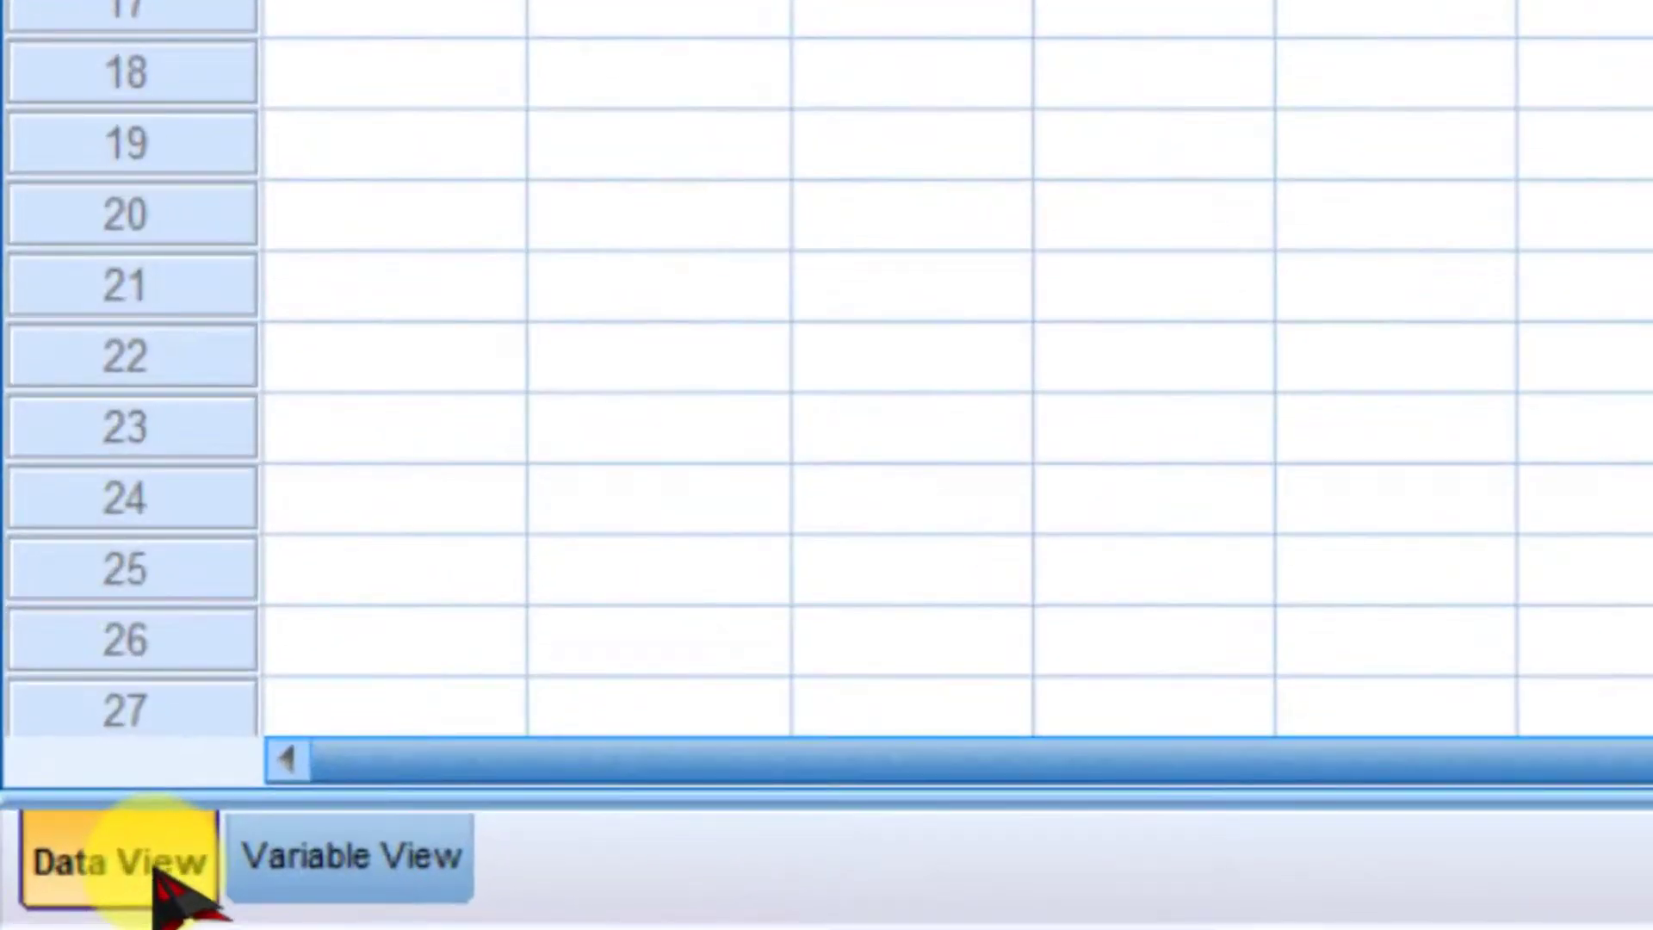
pyautogui.click(318, 869)
pyautogui.click(39, 886)
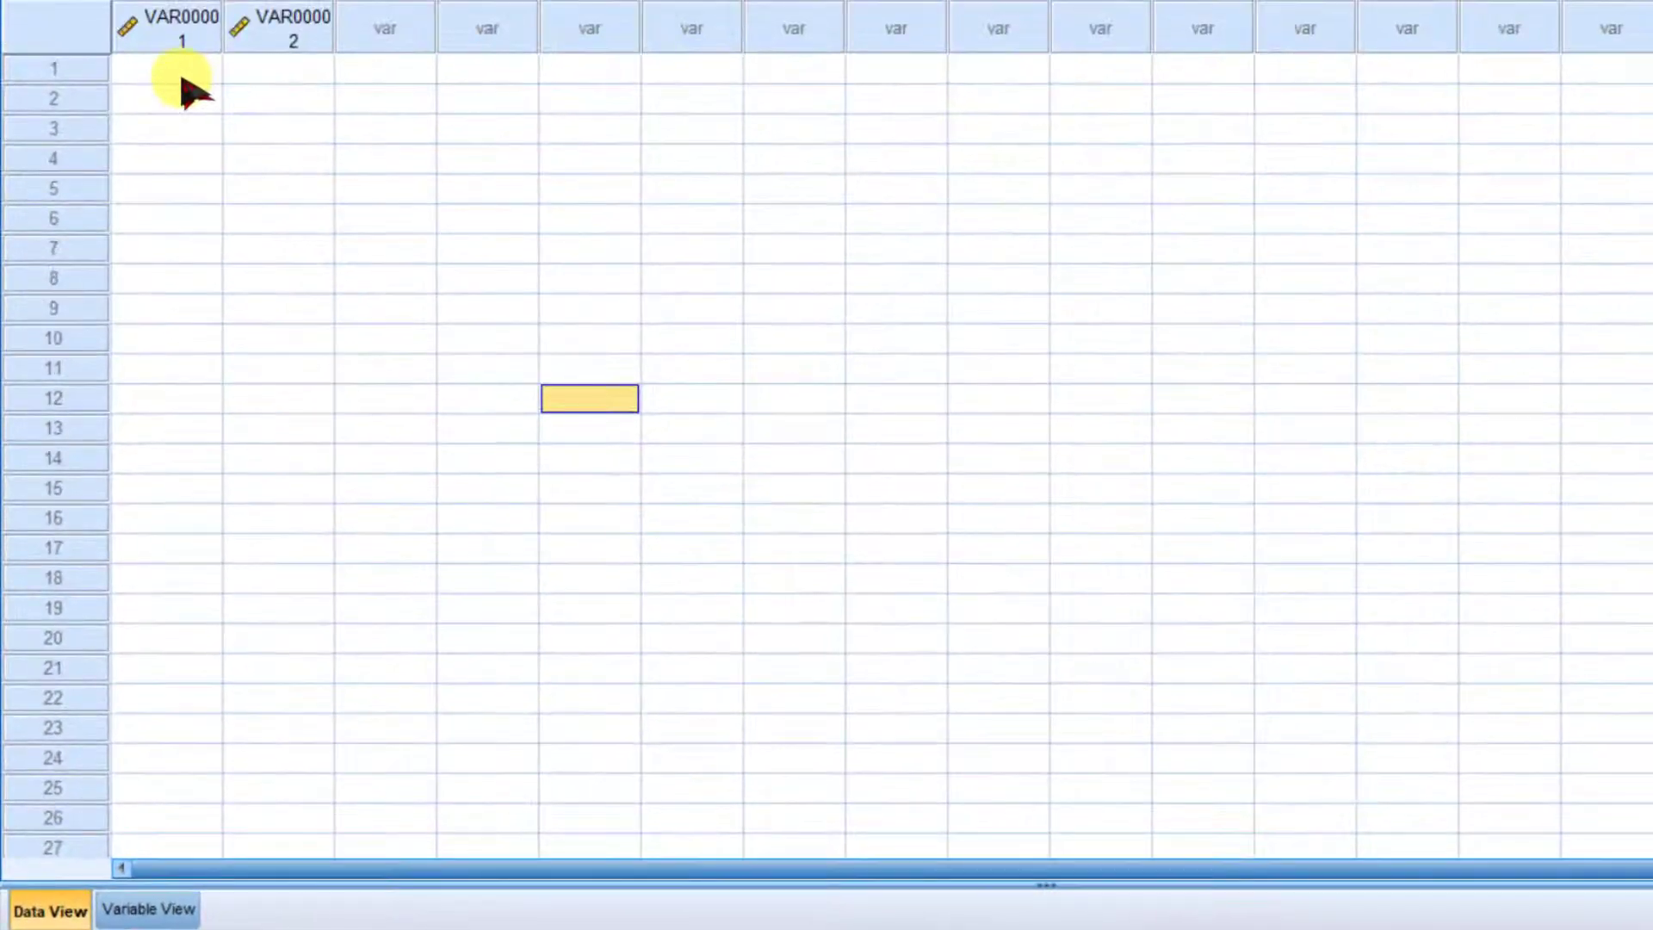
pyautogui.click(182, 74)
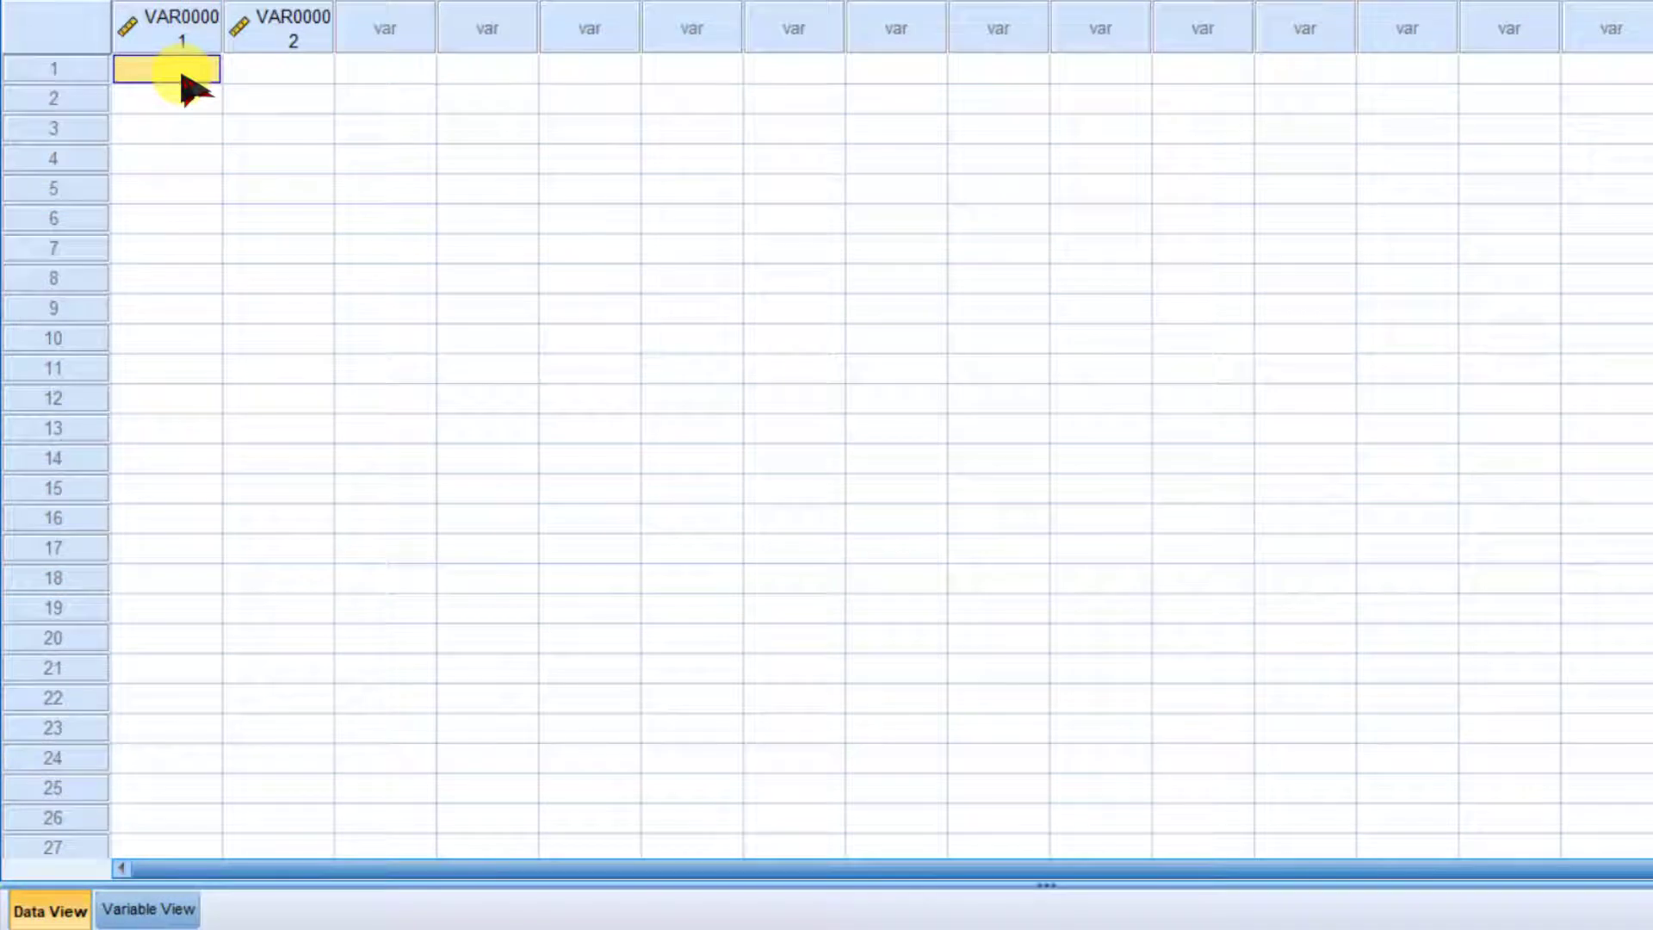
pyautogui.rightClick(189, 86)
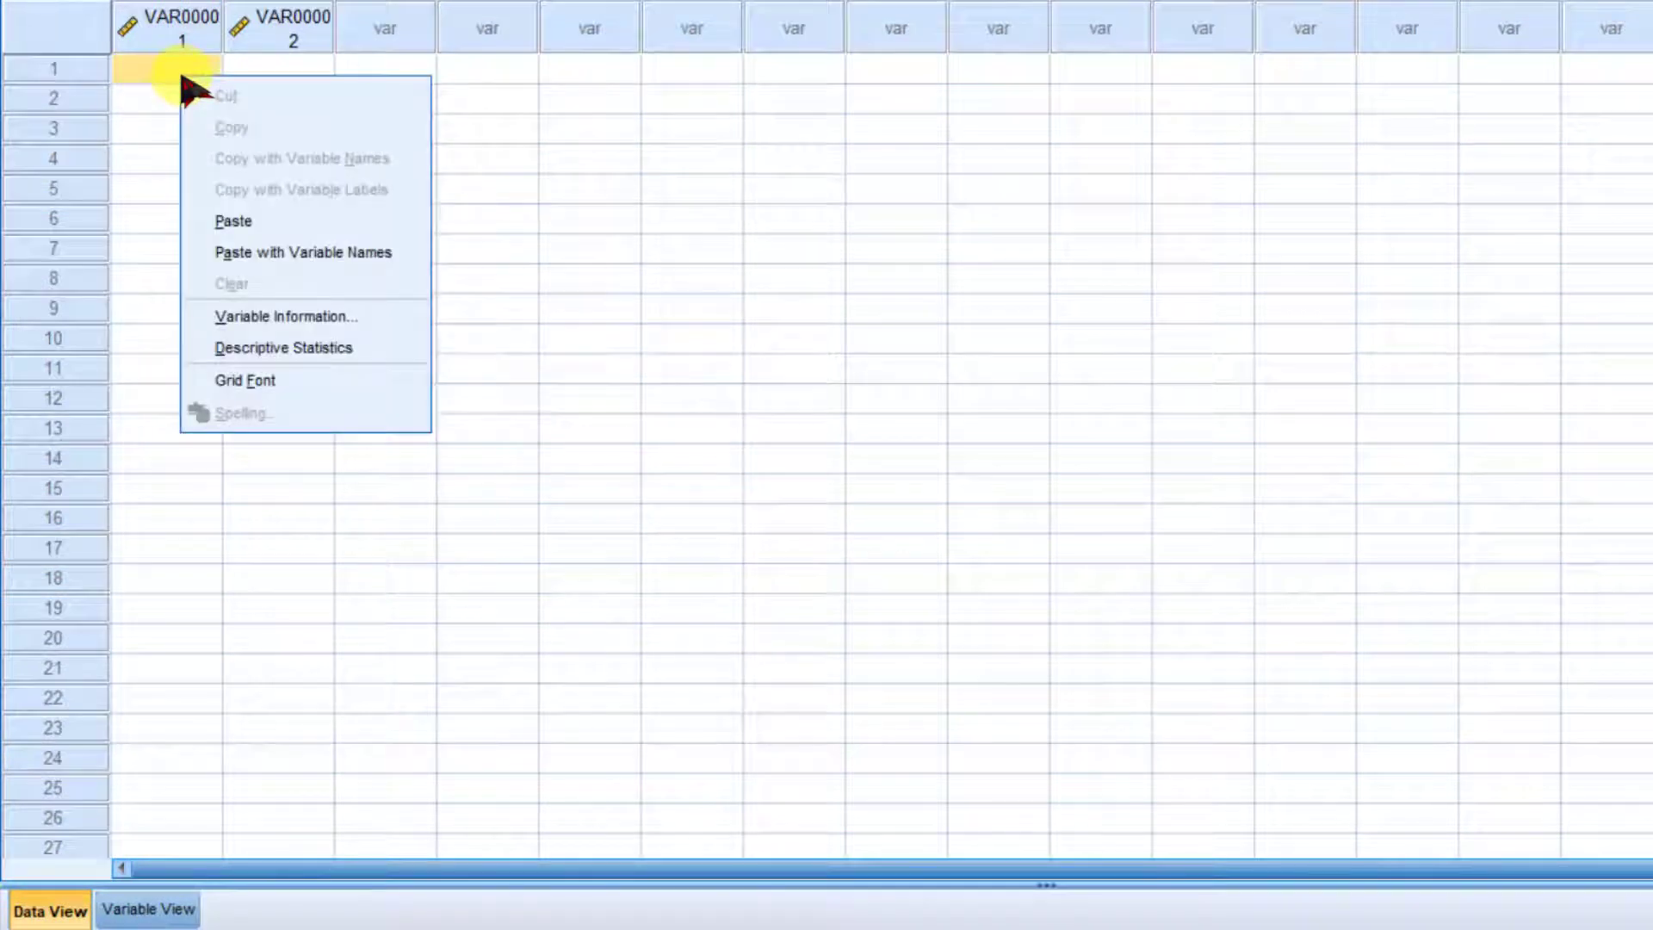
pyautogui.click(236, 222)
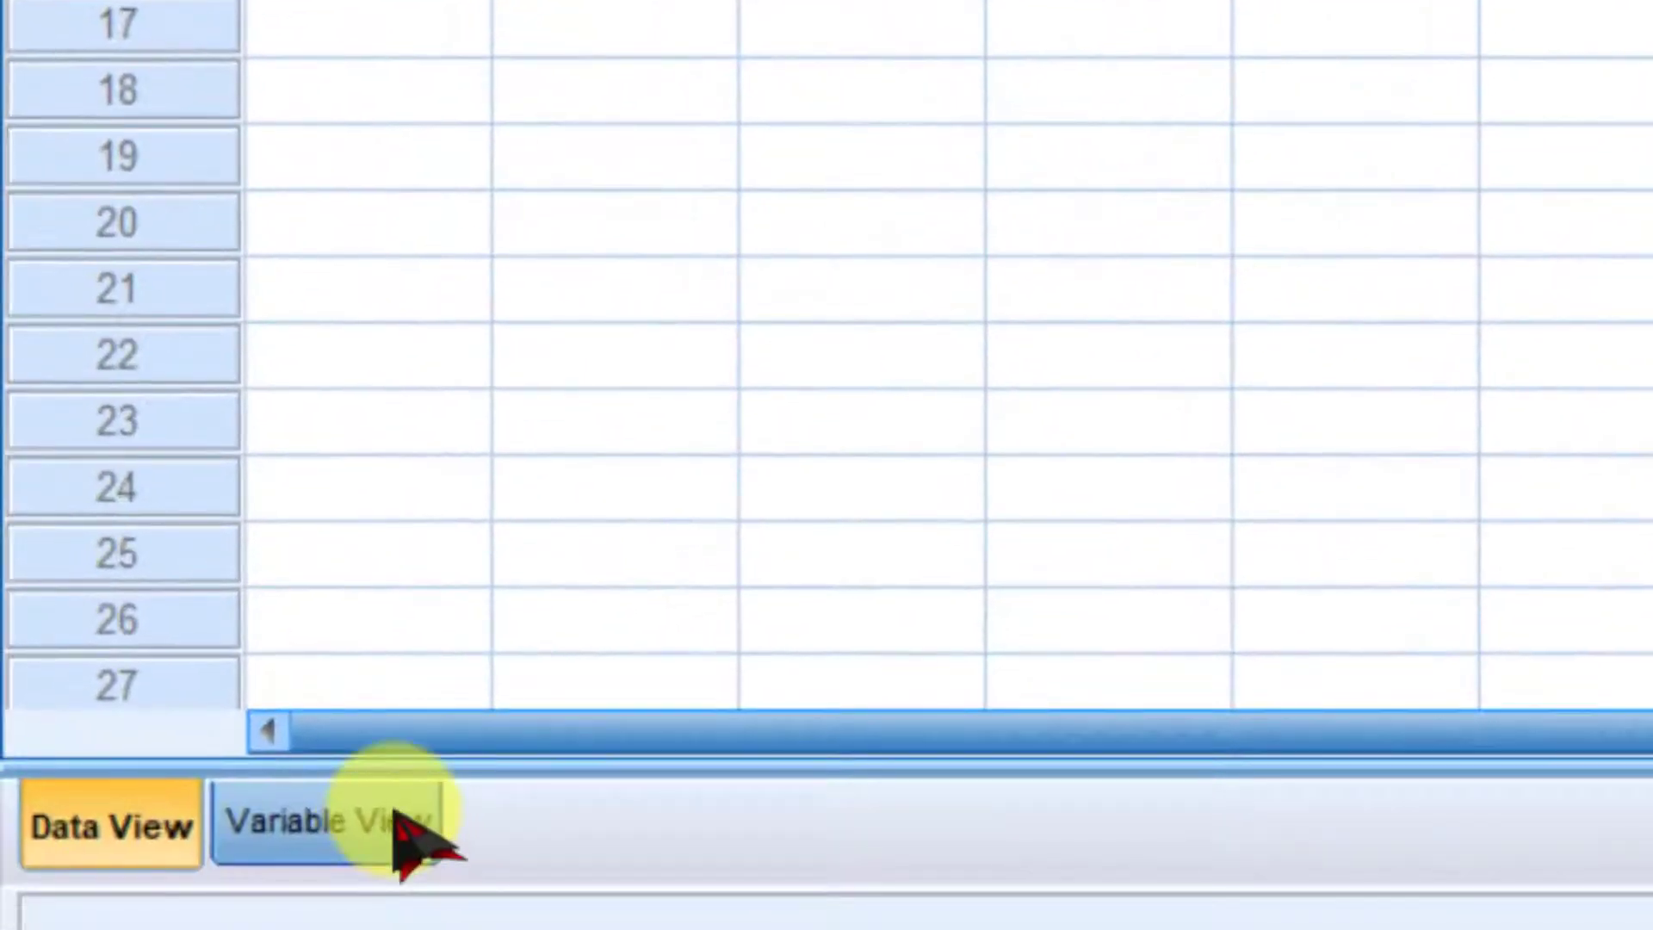
# Step: Compare the sample letters in A2:A15 of the Excel sheet with the first variable's pasted values and its definition in SPSS
pyautogui.click(405, 827)
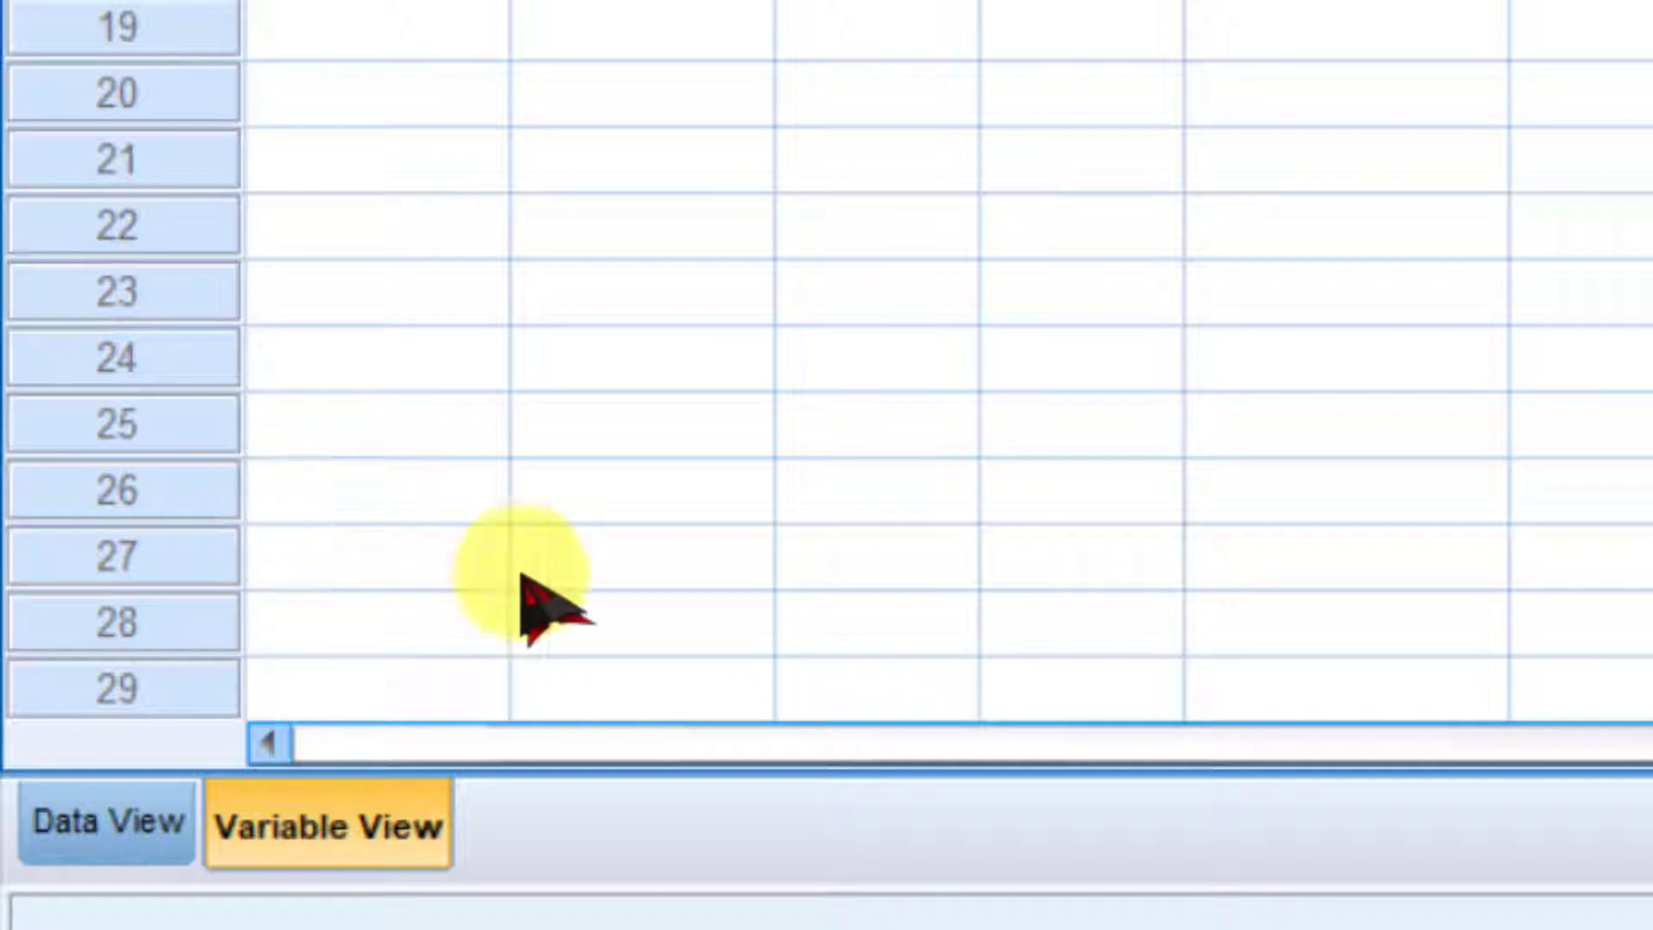
pyautogui.click(163, 826)
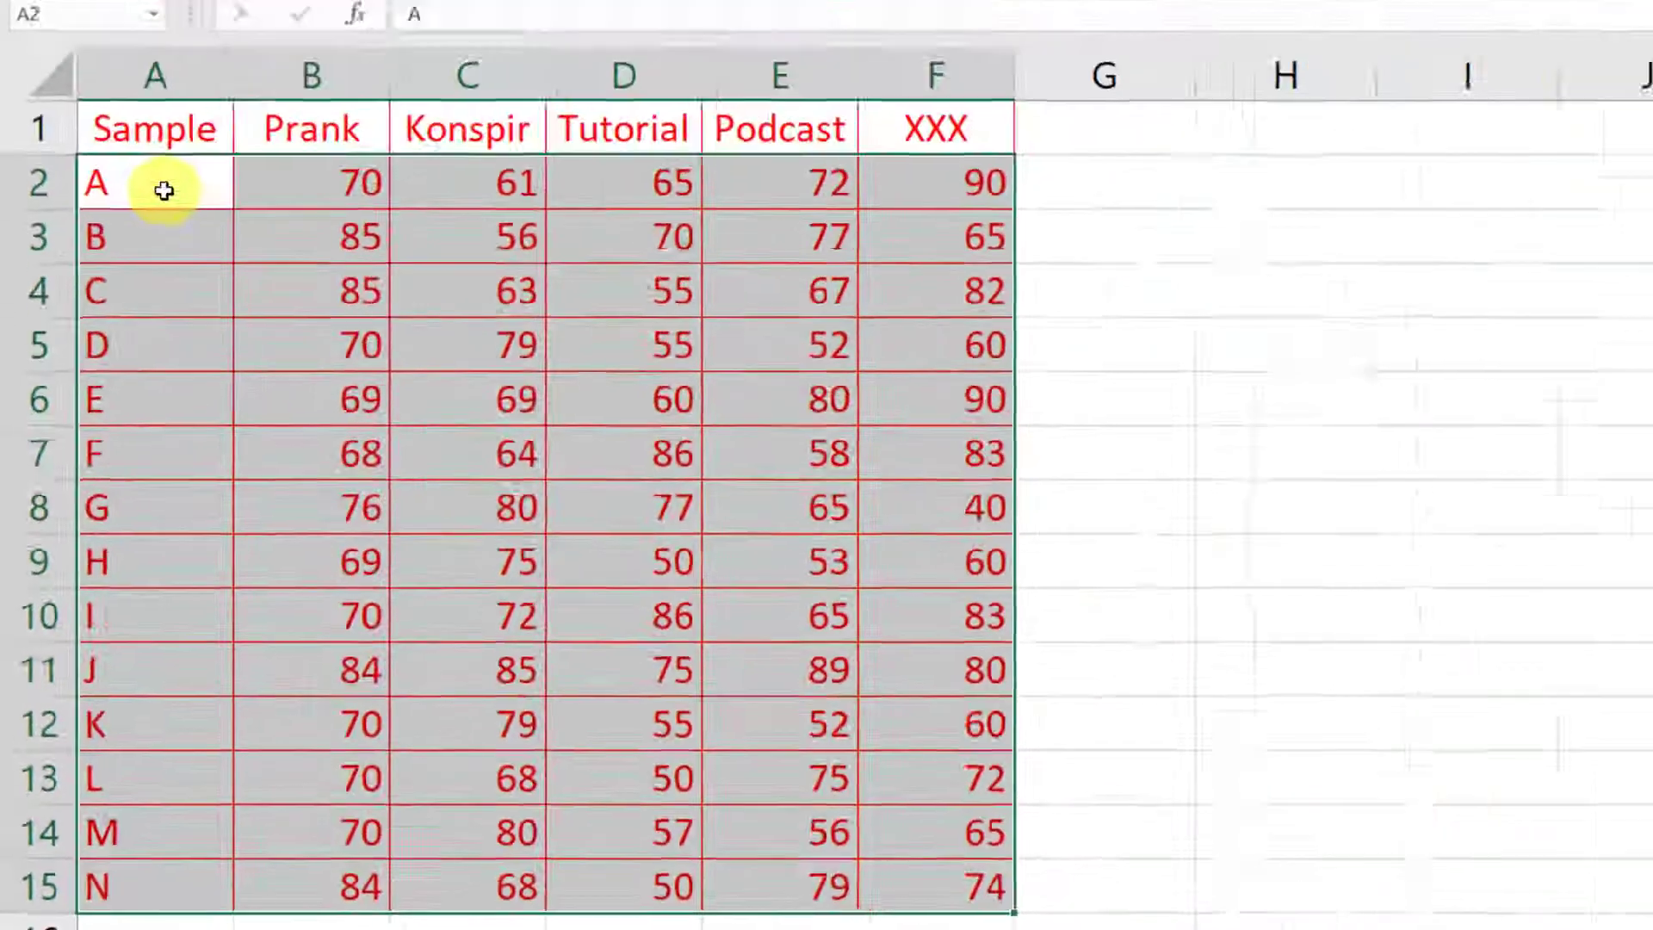
pyautogui.click(163, 188)
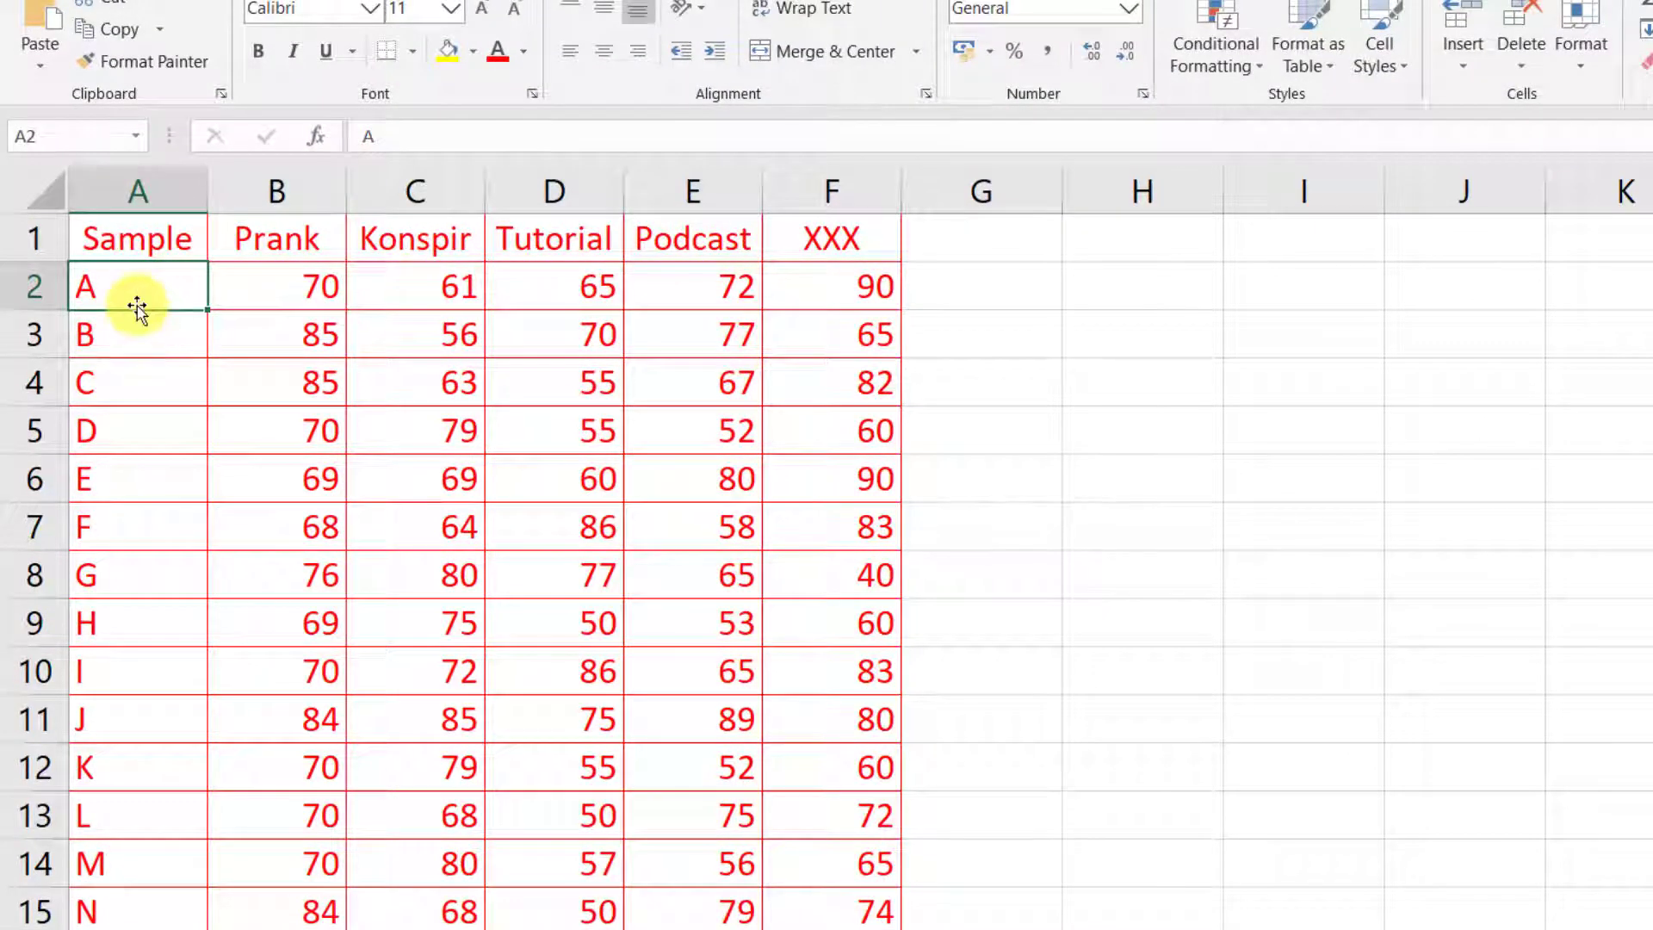
pyautogui.moveTo(137, 298); pyautogui.dragTo(81, 912)
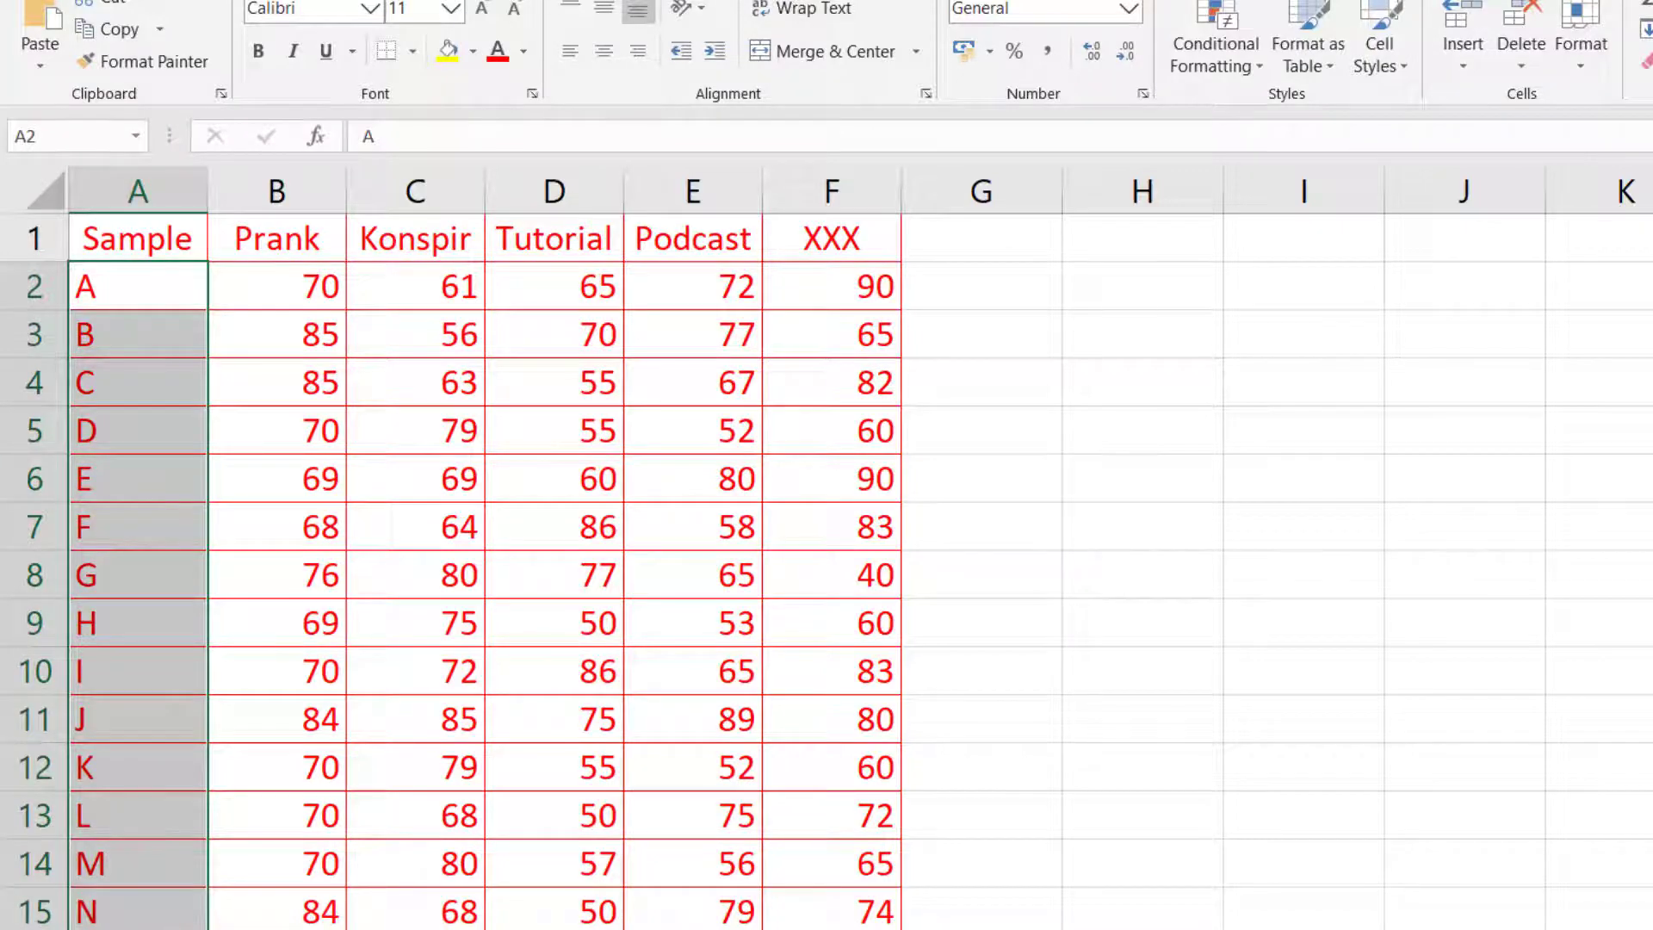
pyautogui.click(551, 926)
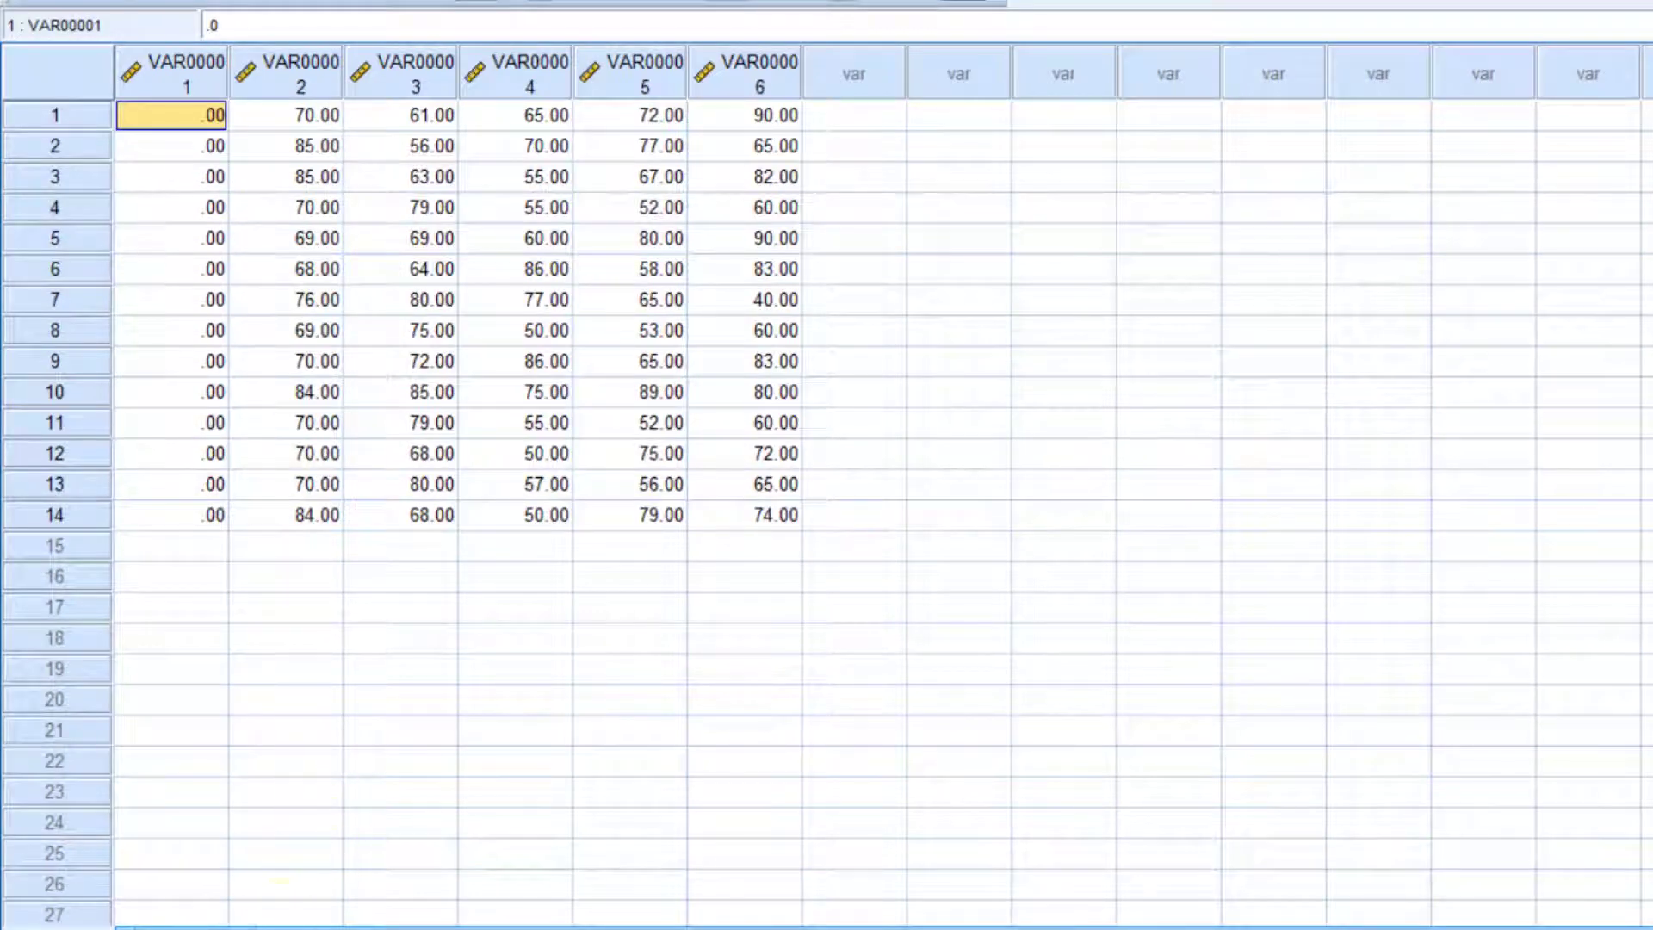
pyautogui.click(185, 928)
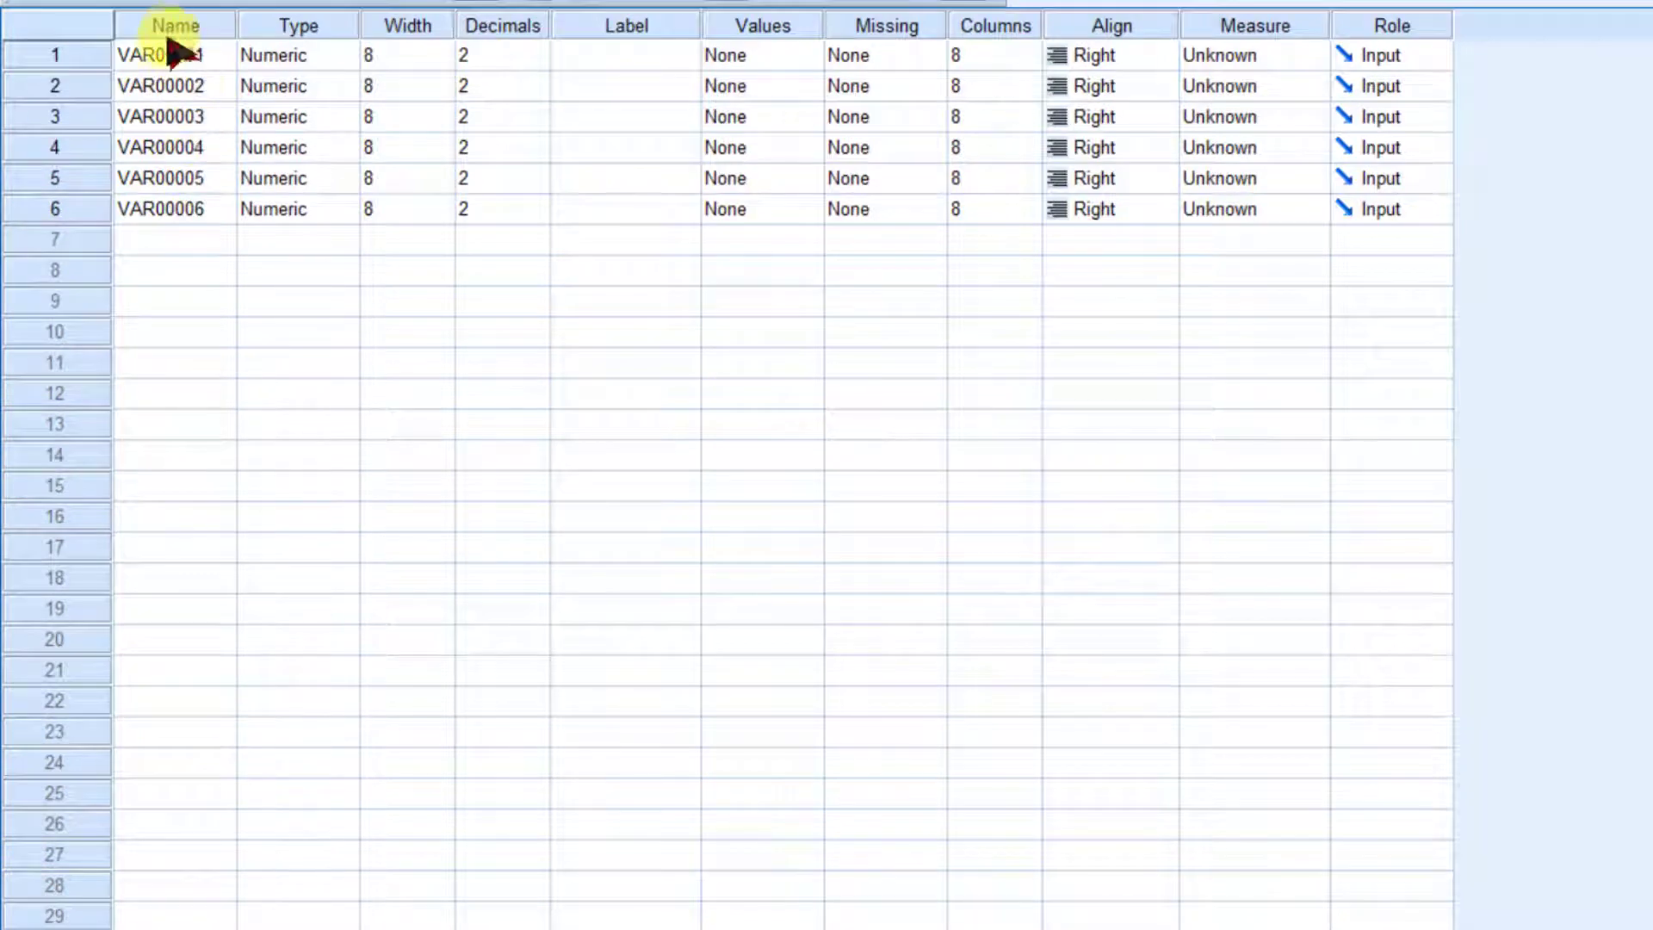
pyautogui.click(168, 47)
pyautogui.click(82, 927)
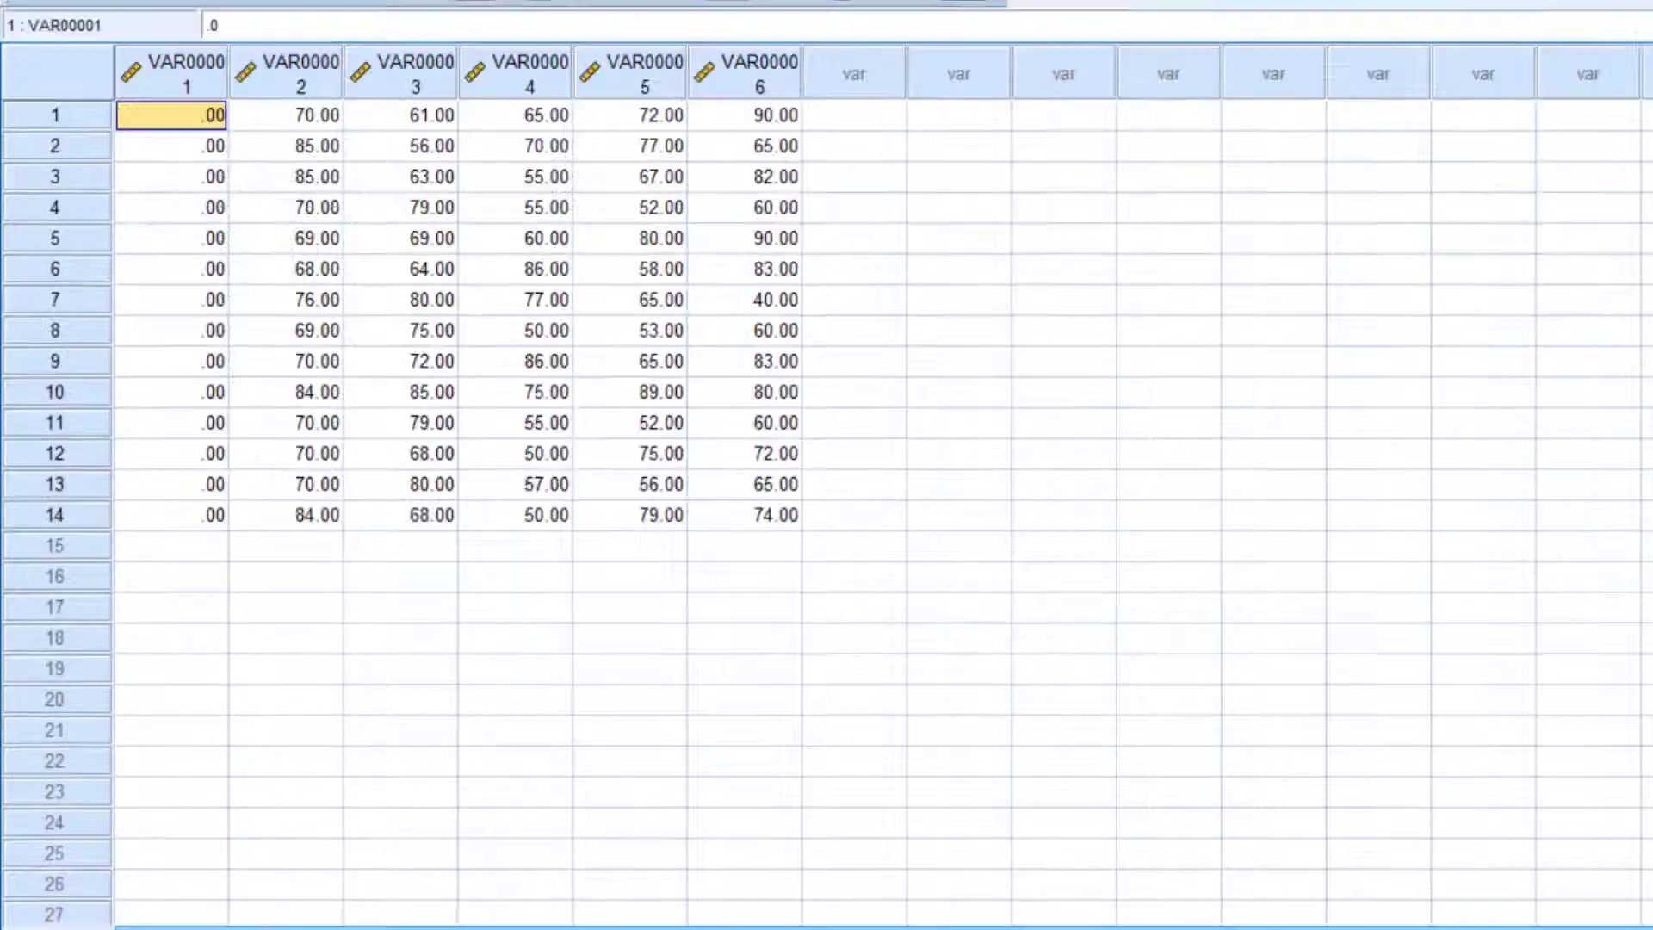
pyautogui.click(185, 75)
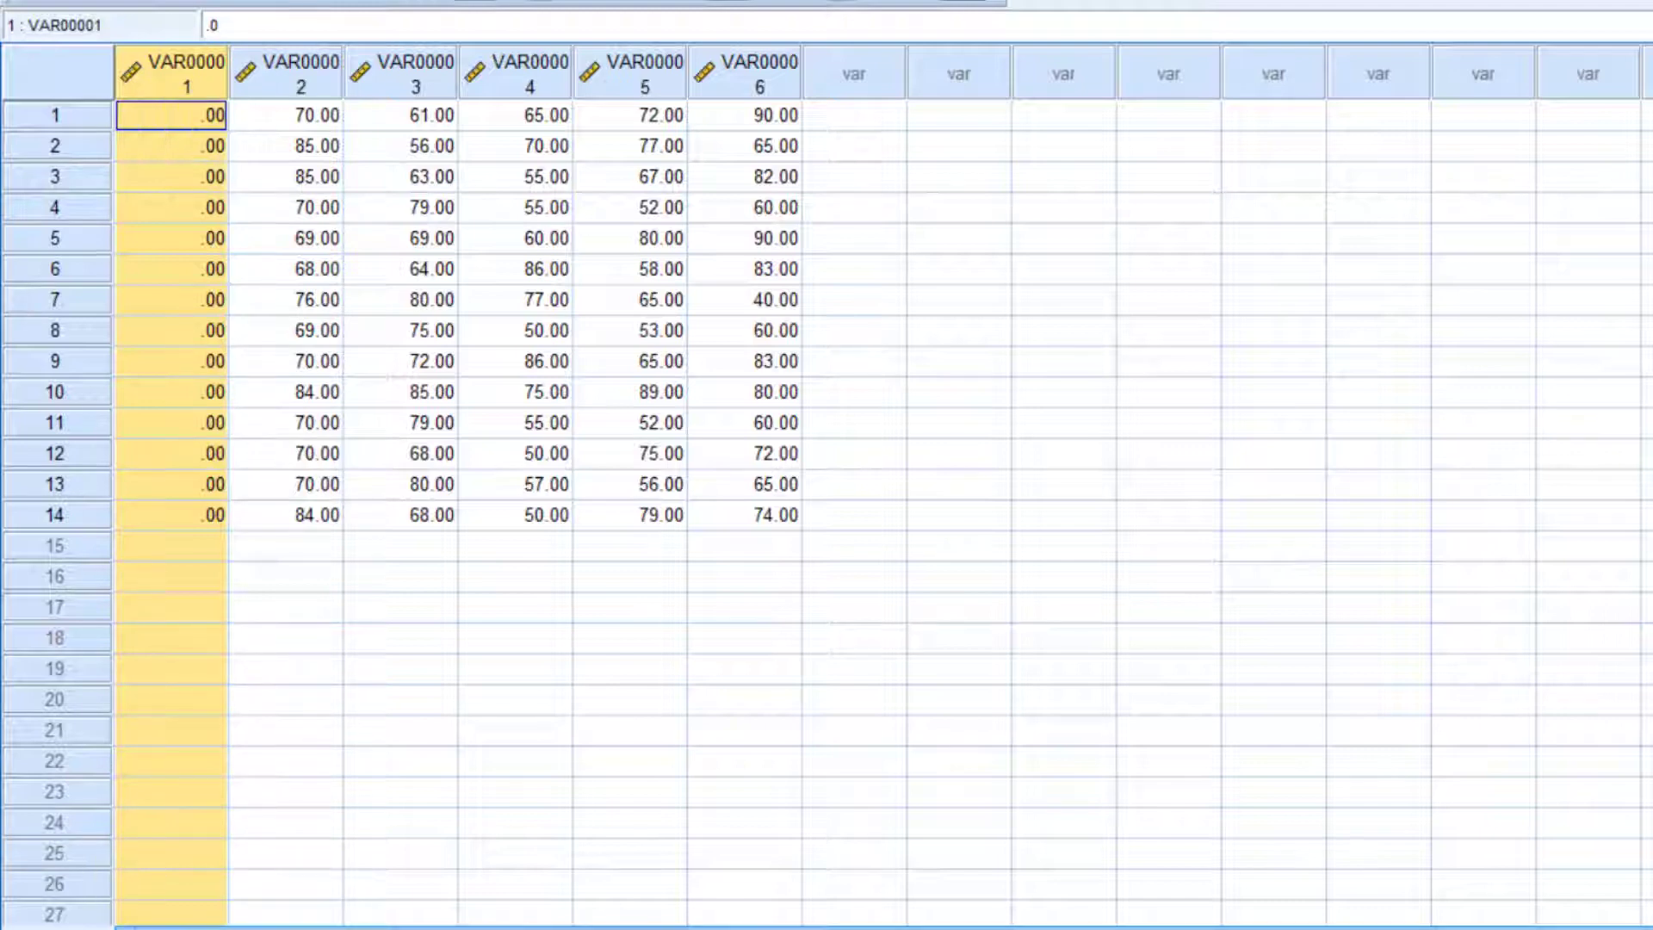
# Step: Change the first variable's type from Numeric to String, keeping 8 characters
pyautogui.click(198, 928)
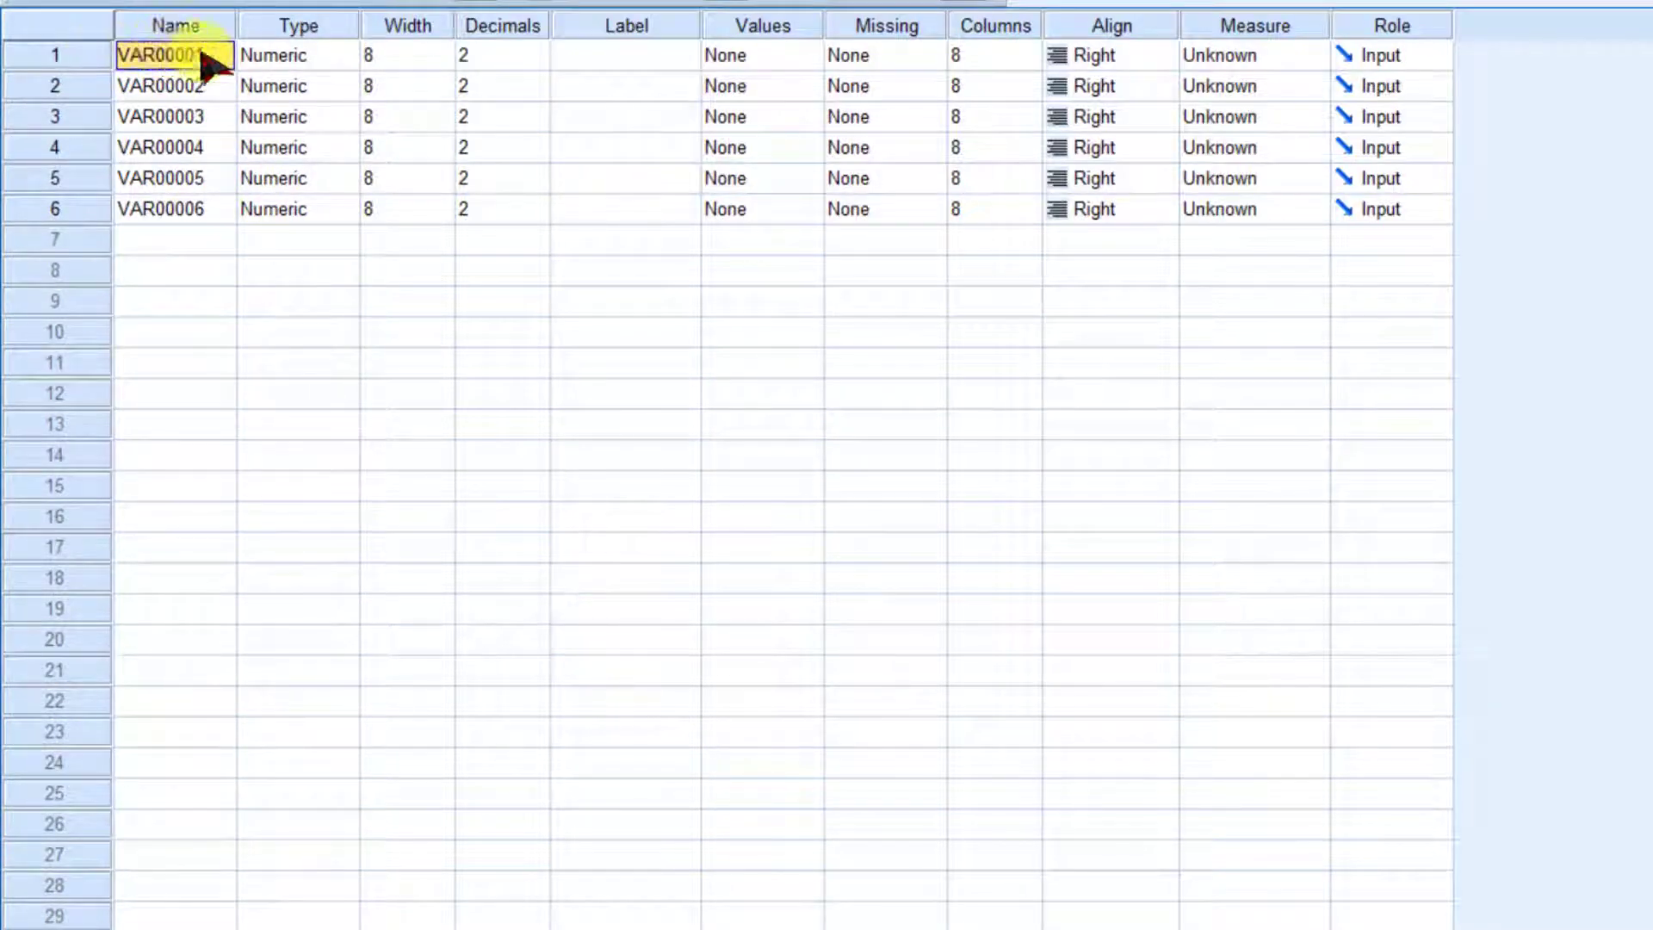
pyautogui.click(303, 58)
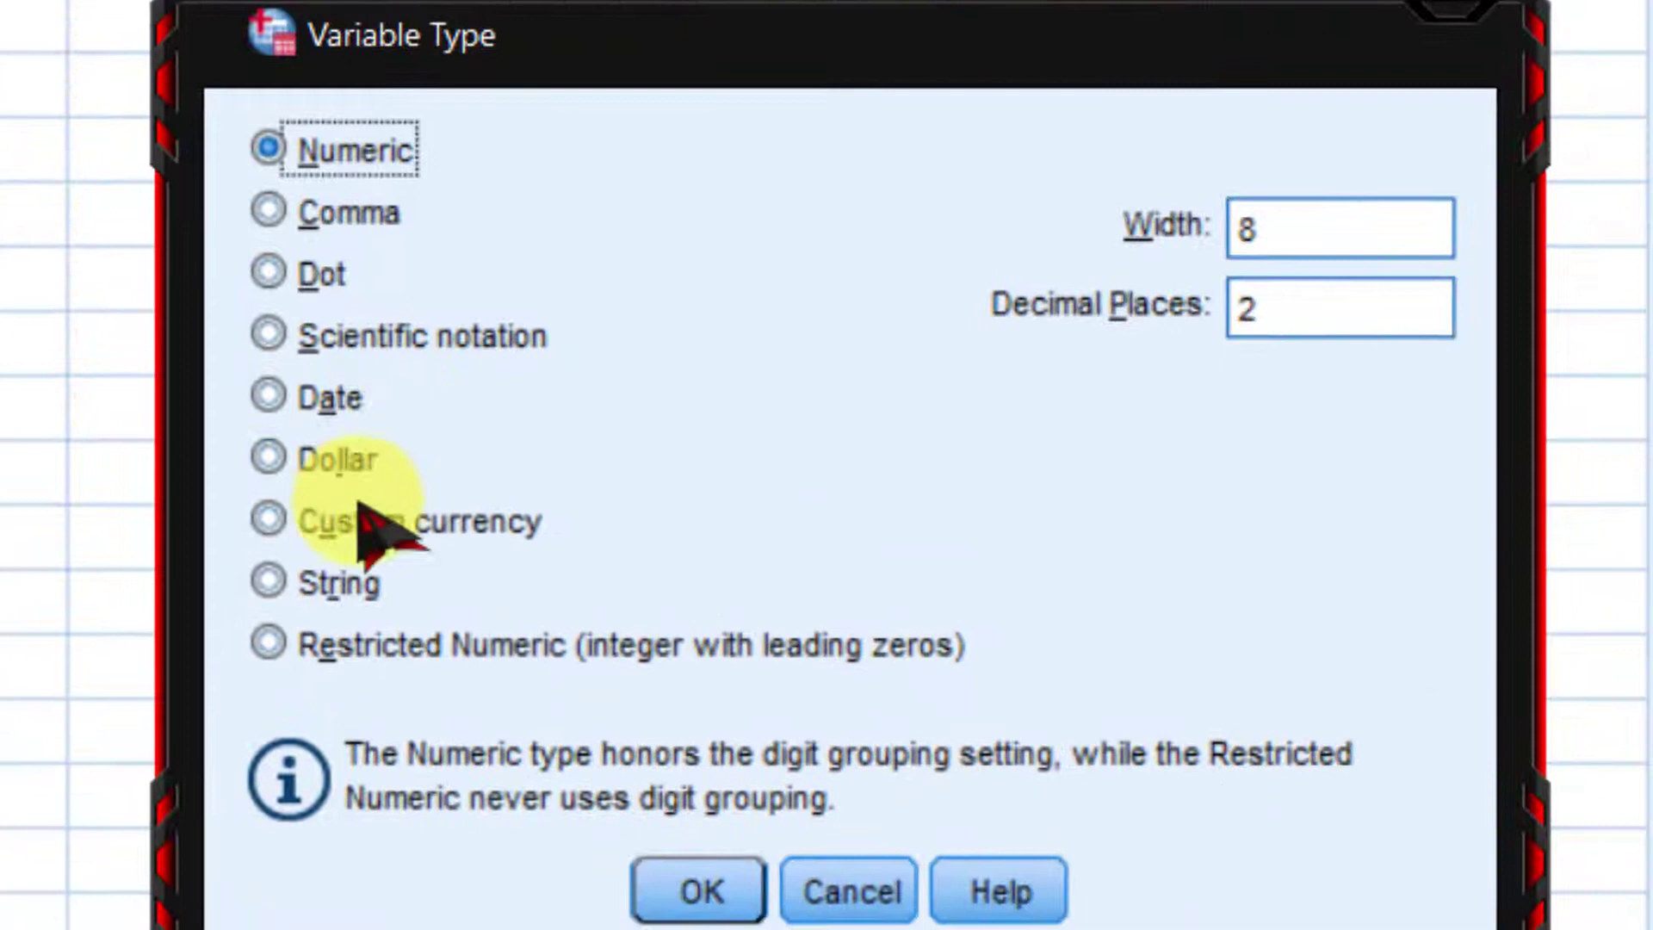
pyautogui.click(347, 578)
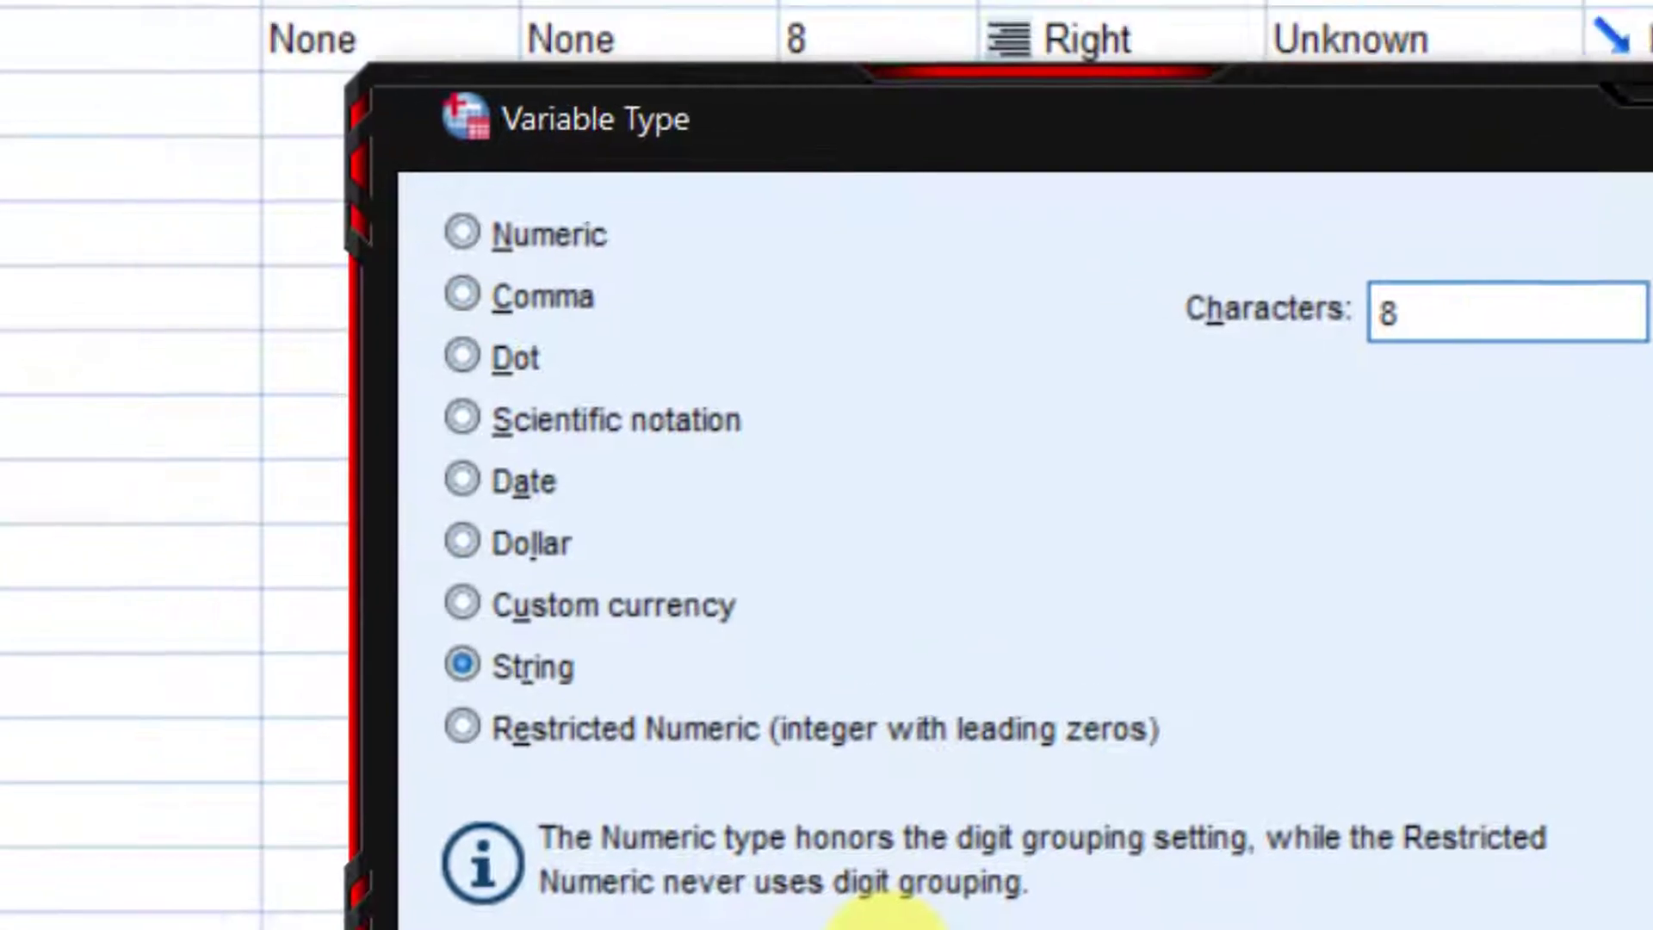
pyautogui.click(697, 889)
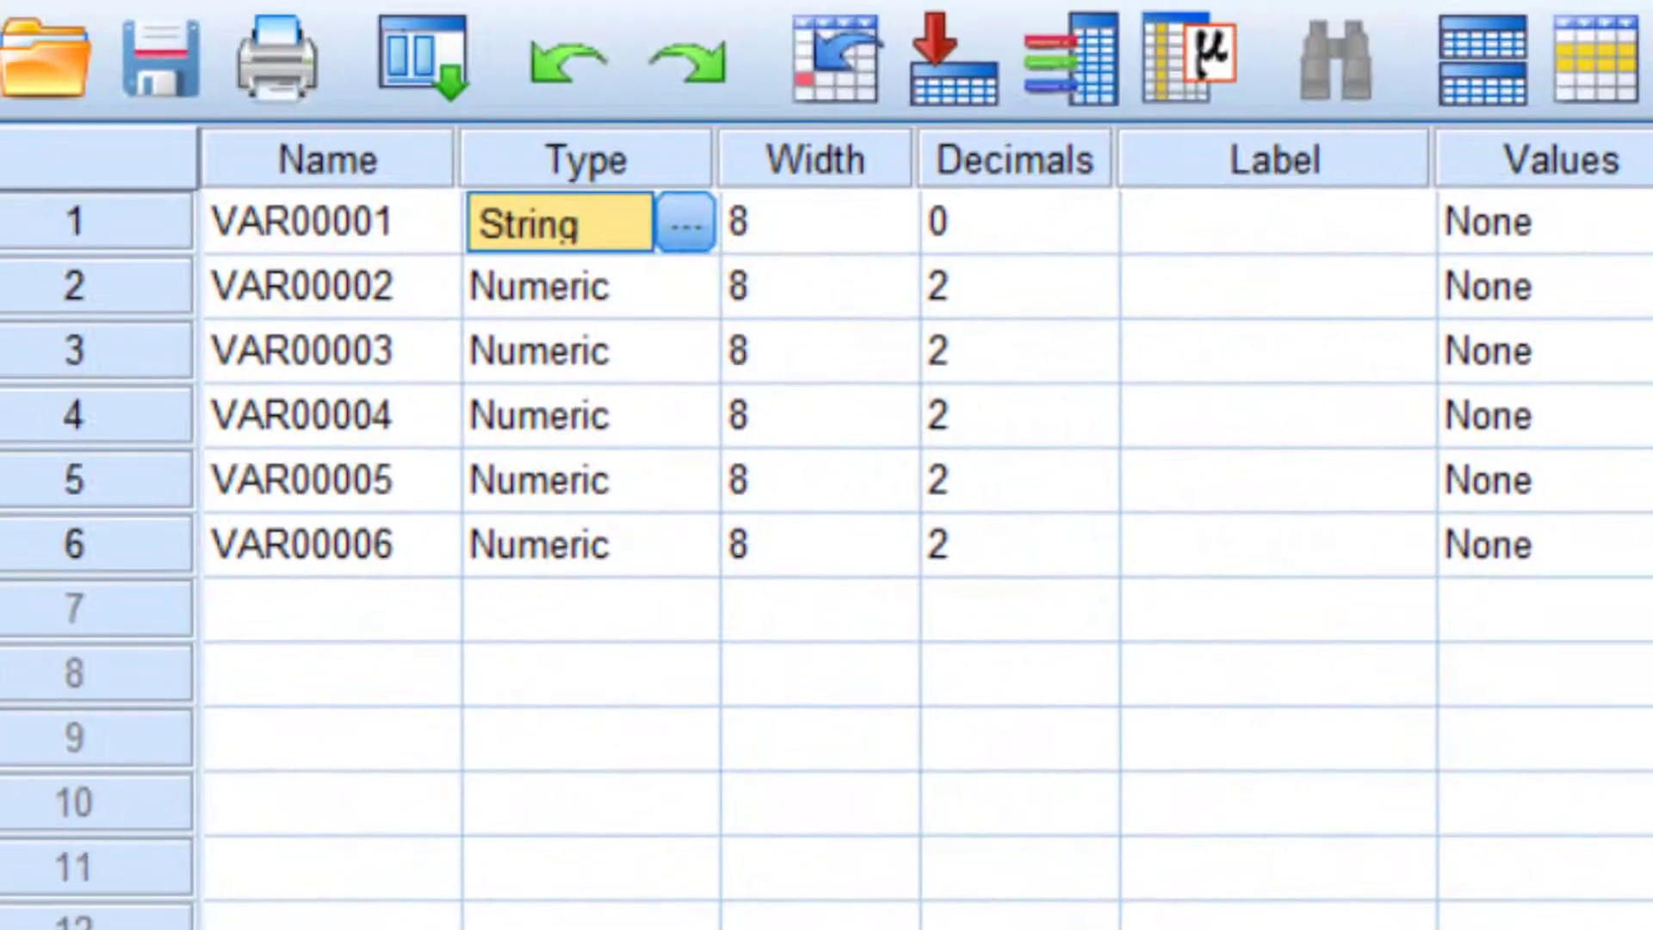
# Step: Copy the sample letters in A2:A15 from the Excel sheet and paste them into the first SPSS variable starting at row 1
pyautogui.click(215, 926)
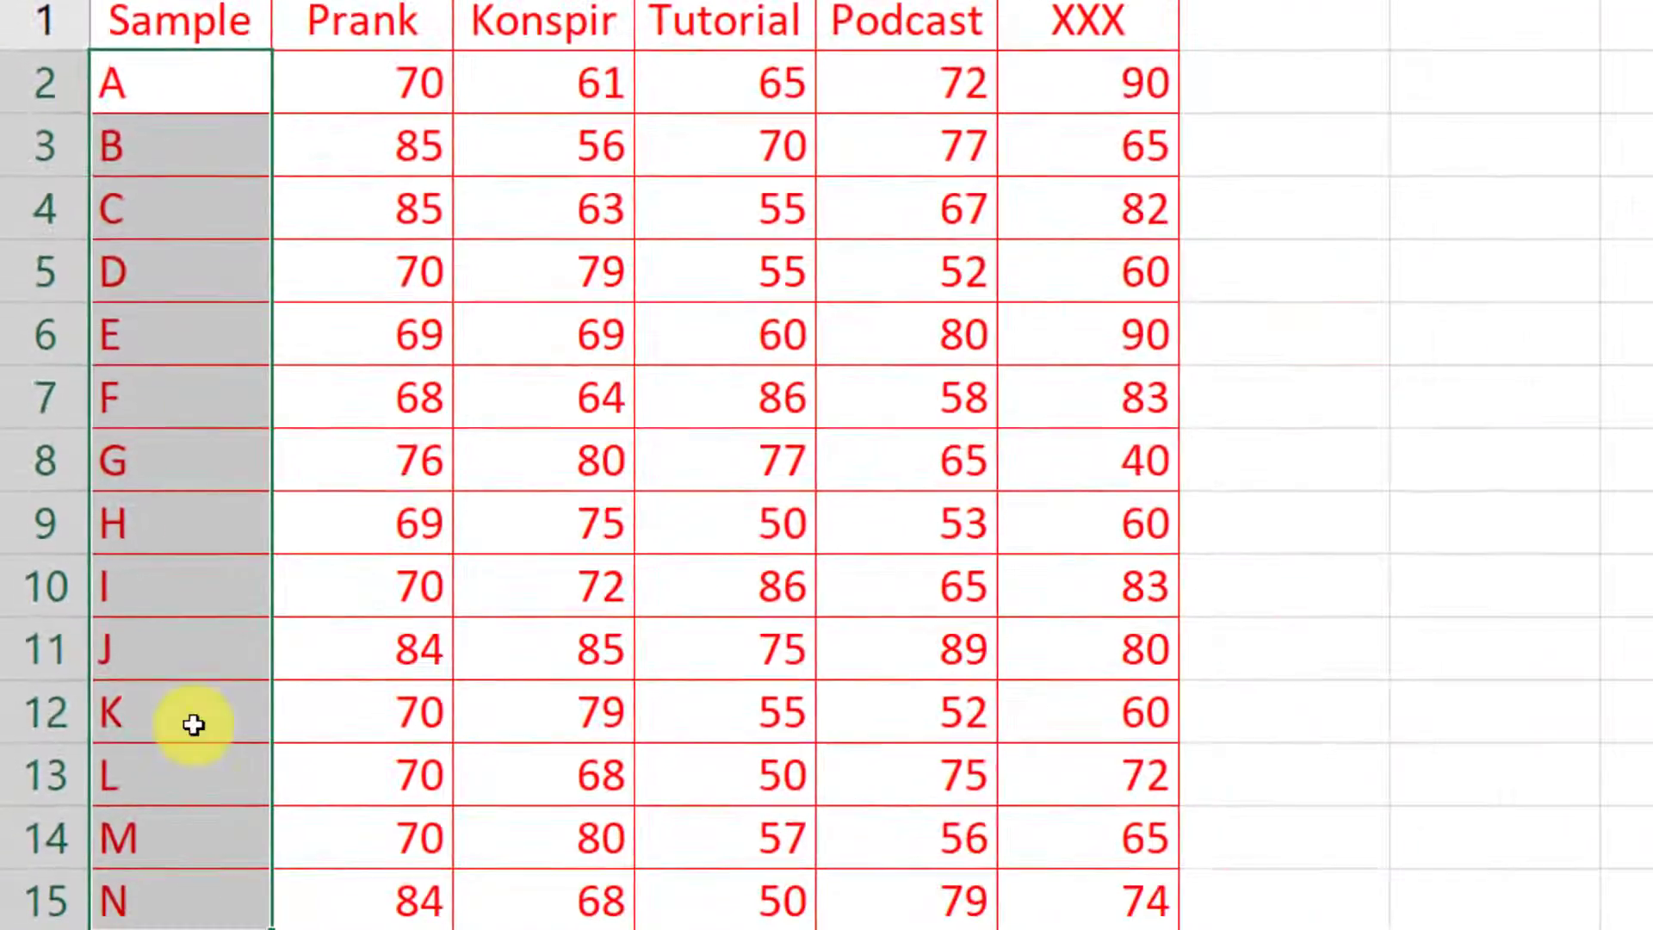
pyautogui.rightClick(184, 793)
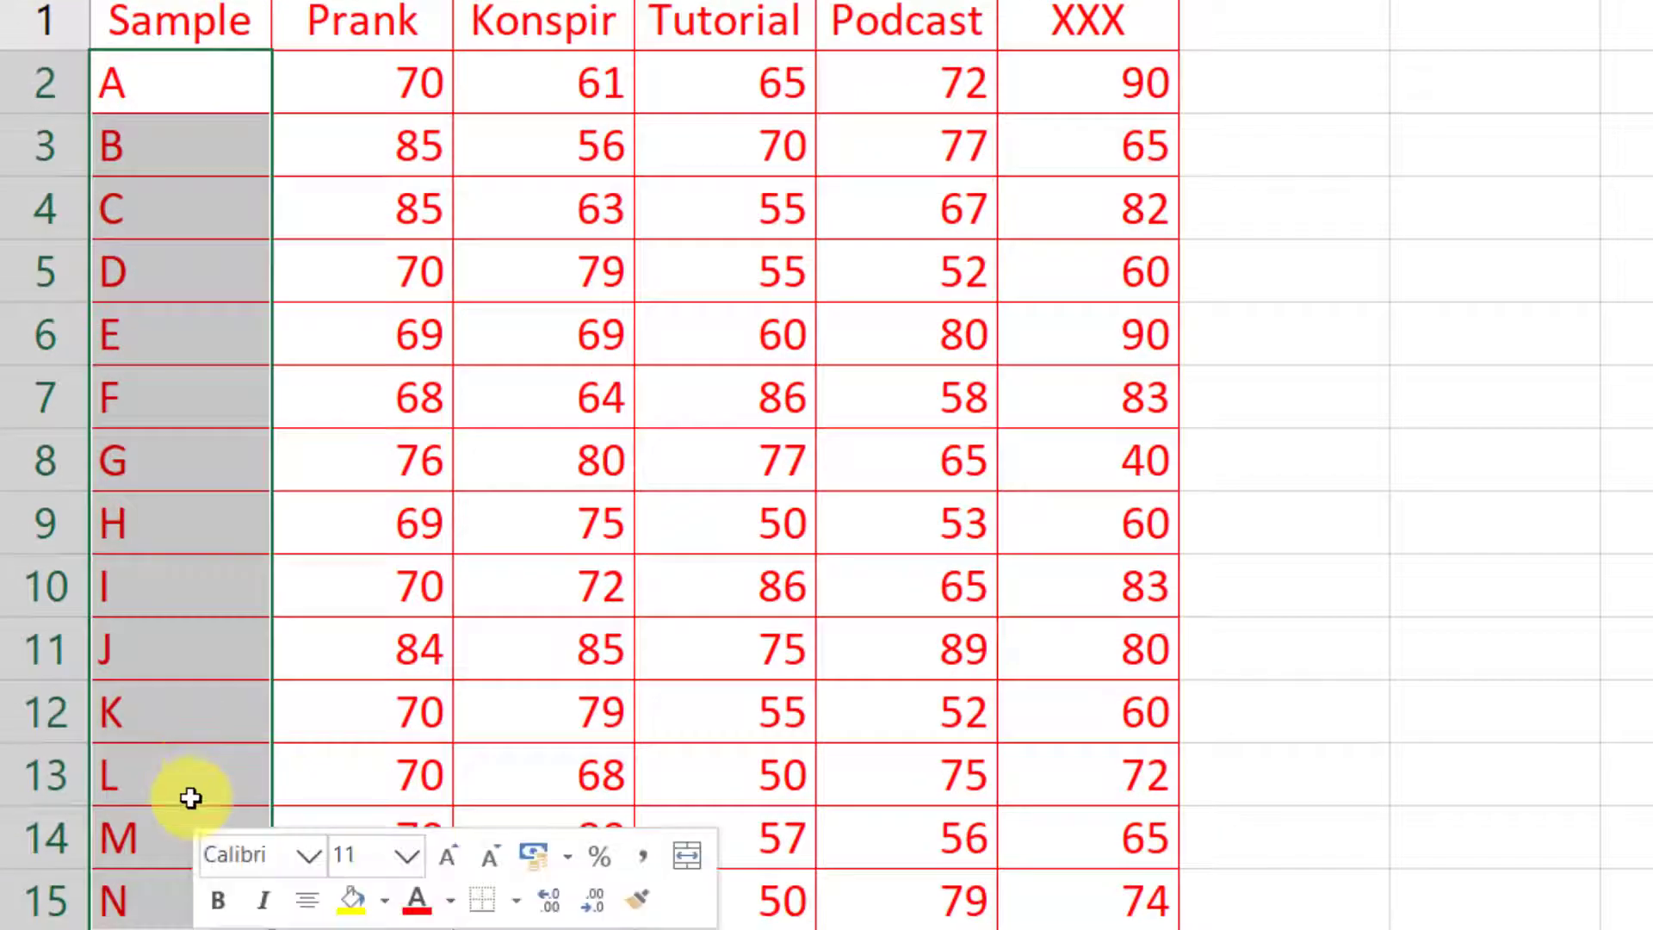
pyautogui.click(254, 4)
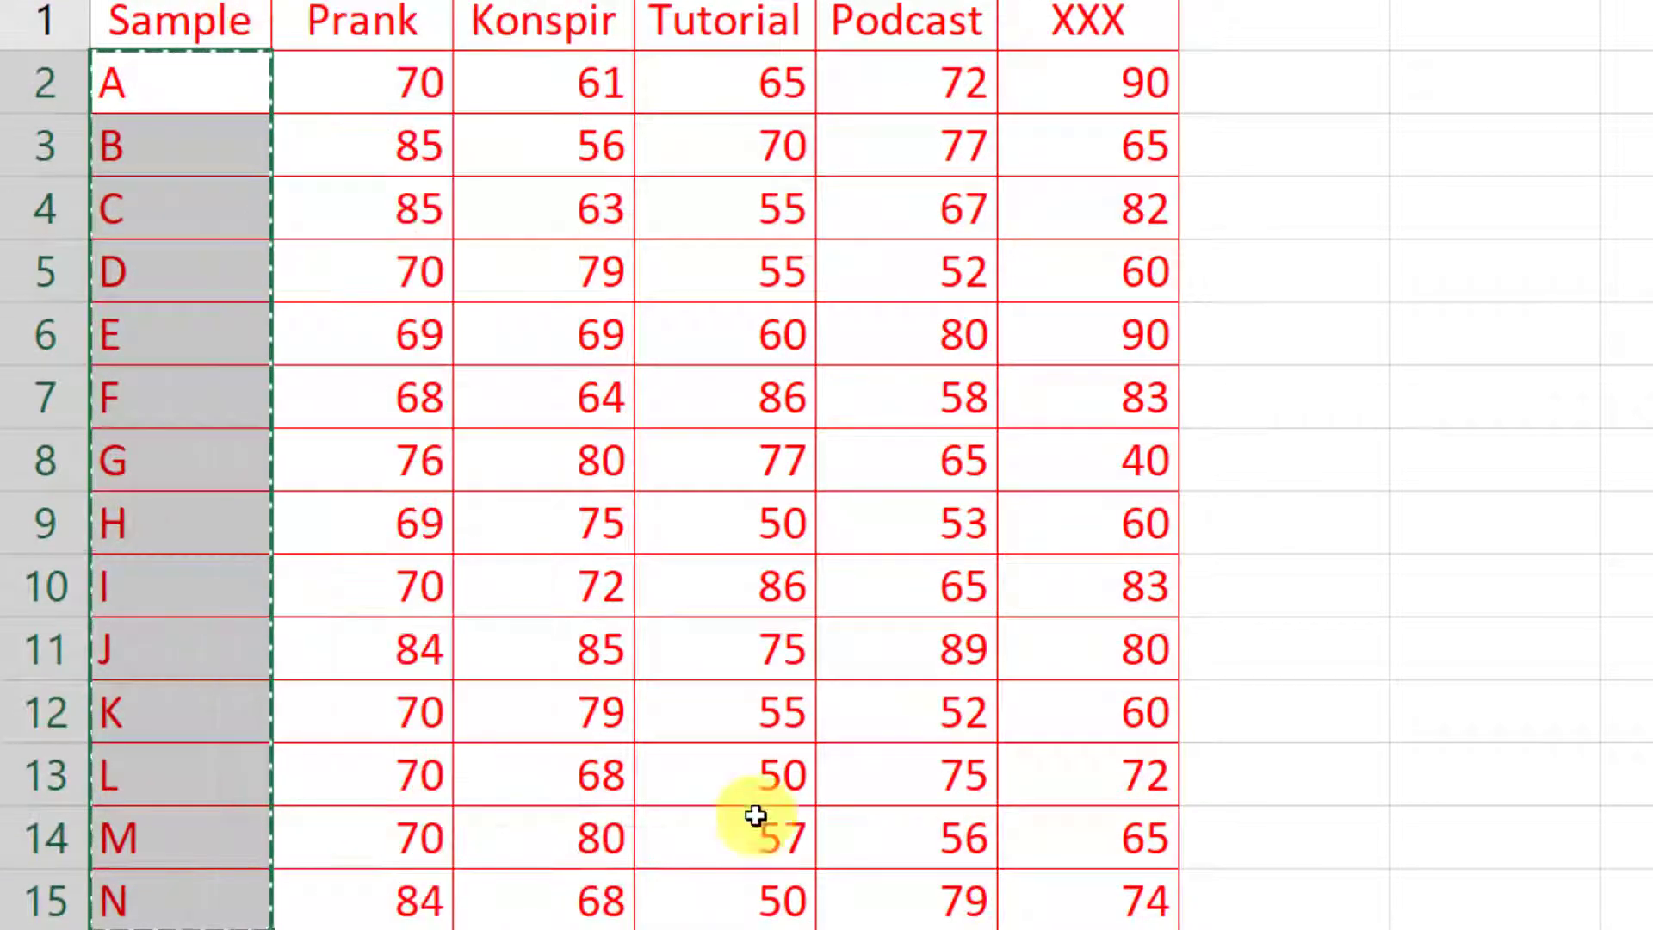
pyautogui.moveTo(745, 929)
pyautogui.click(745, 861)
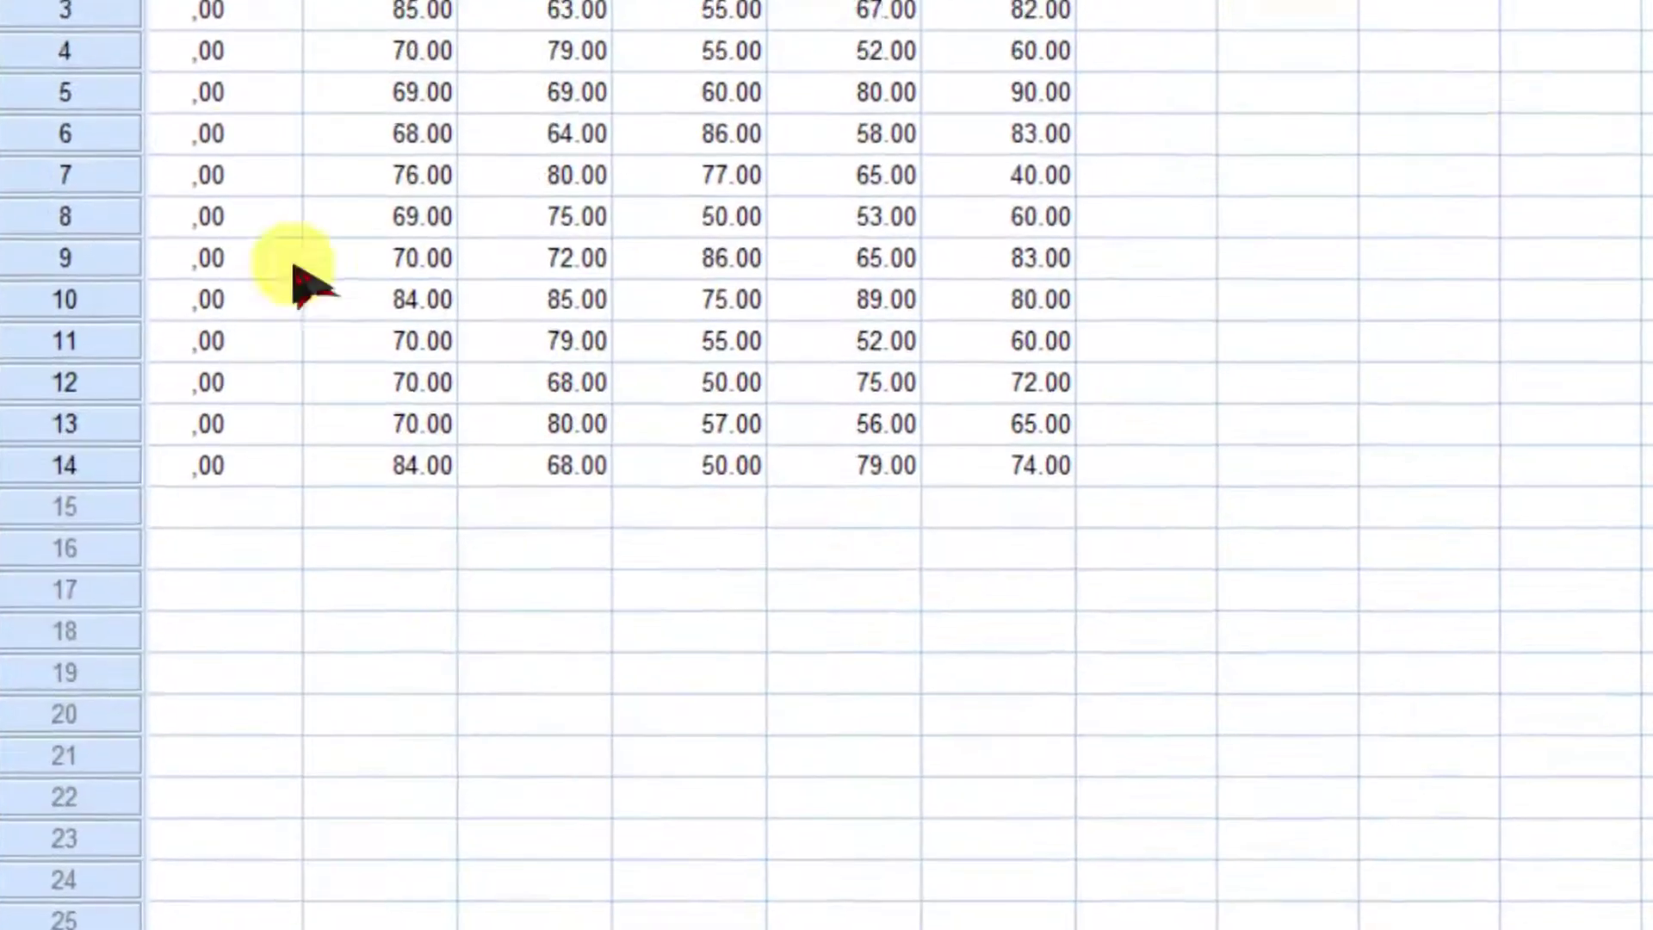
pyautogui.click(228, 167)
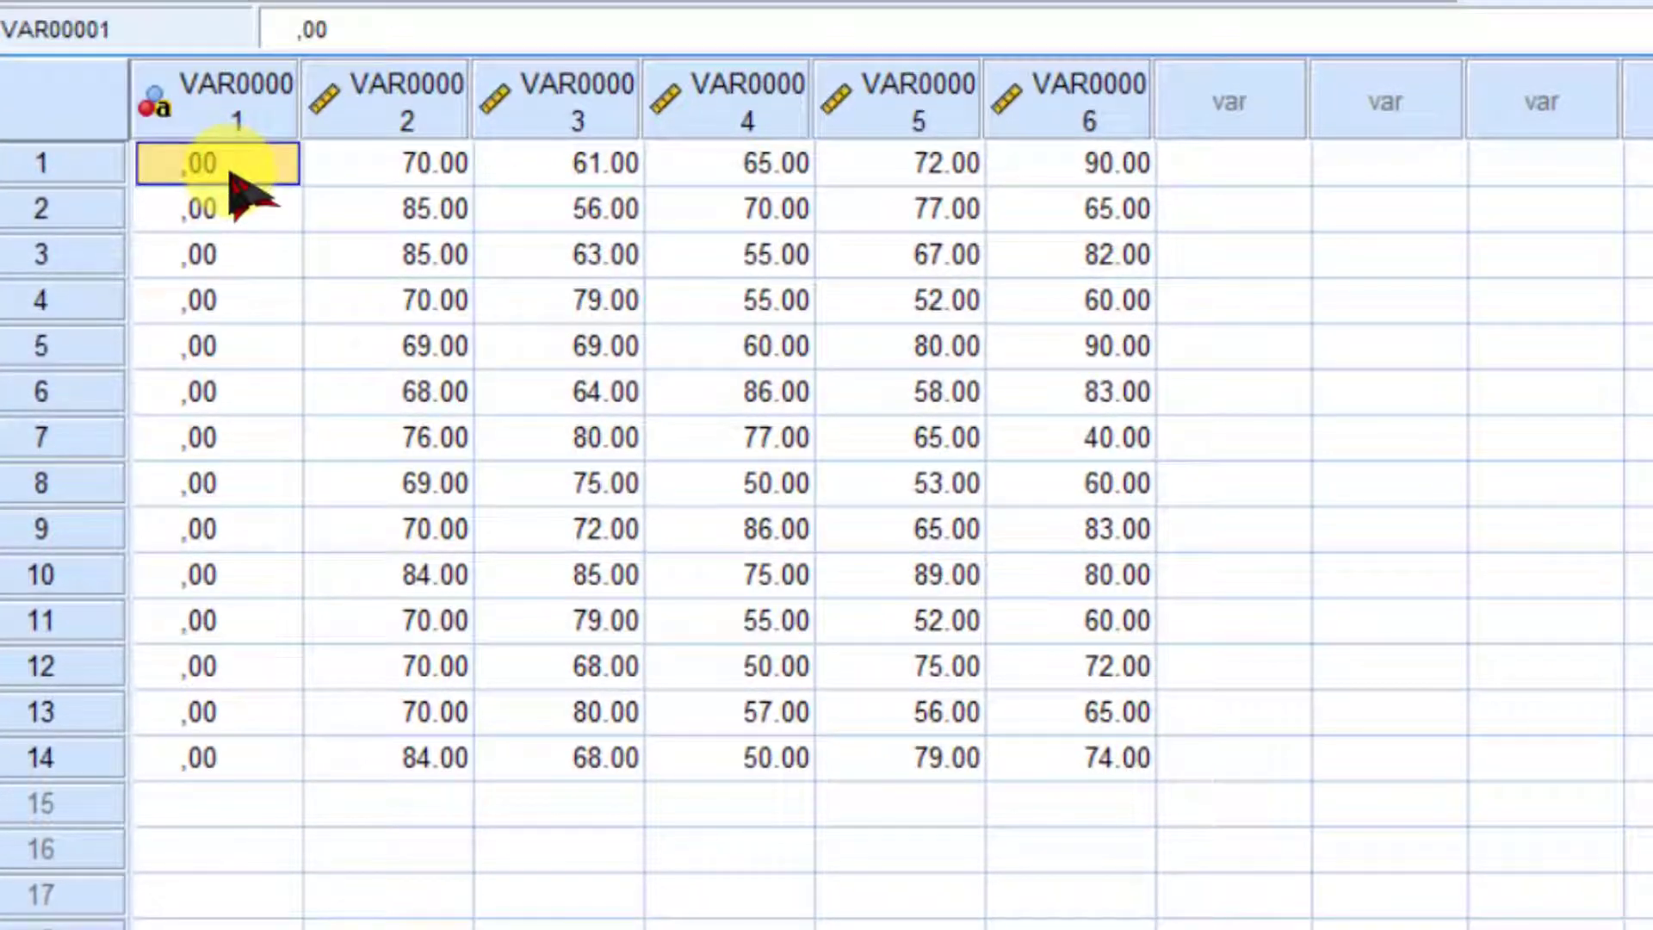
pyautogui.rightClick(231, 174)
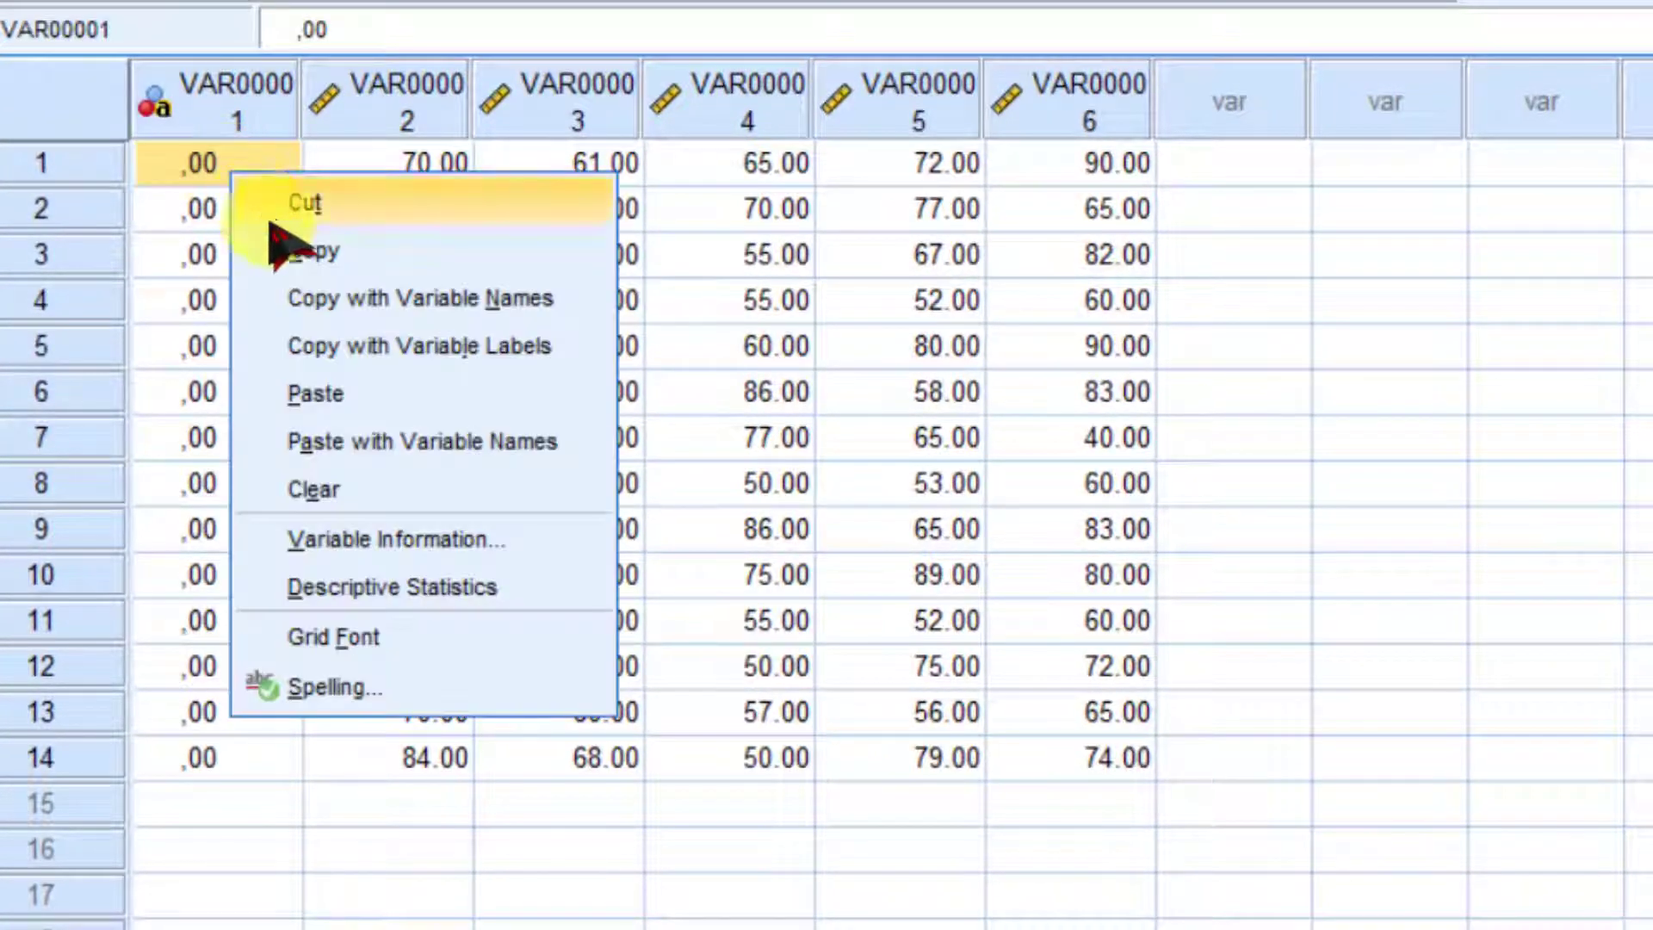
pyautogui.click(337, 394)
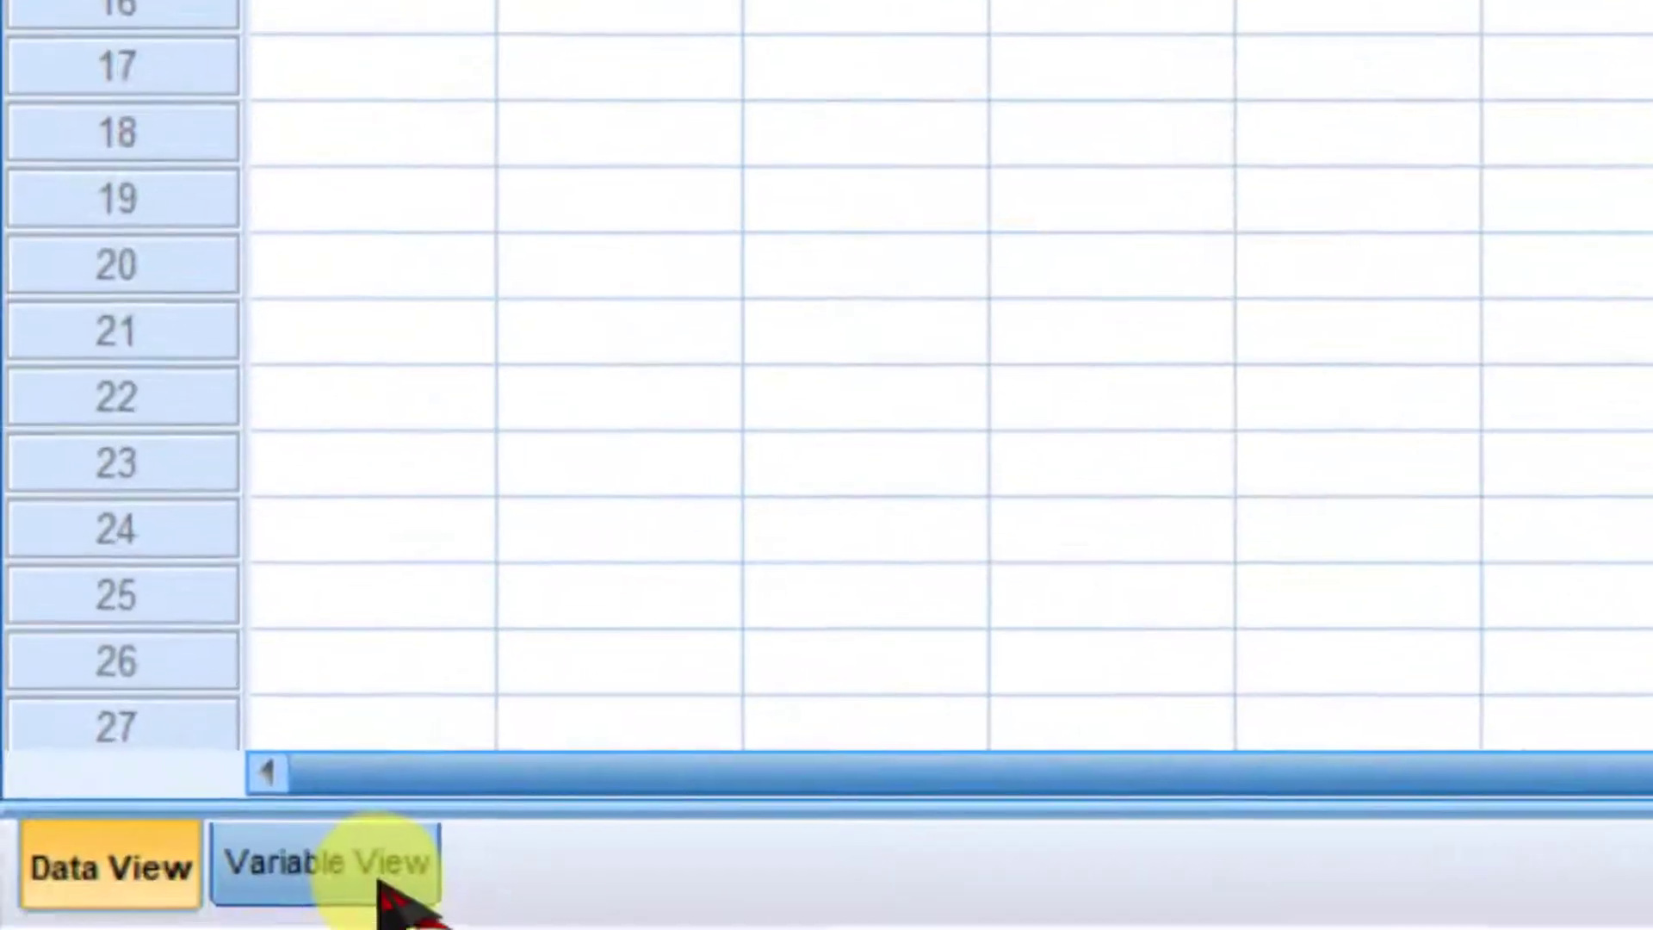
# Step: Rename the first variable, VAR00001, as Sample in the variable definitions
pyautogui.click(387, 886)
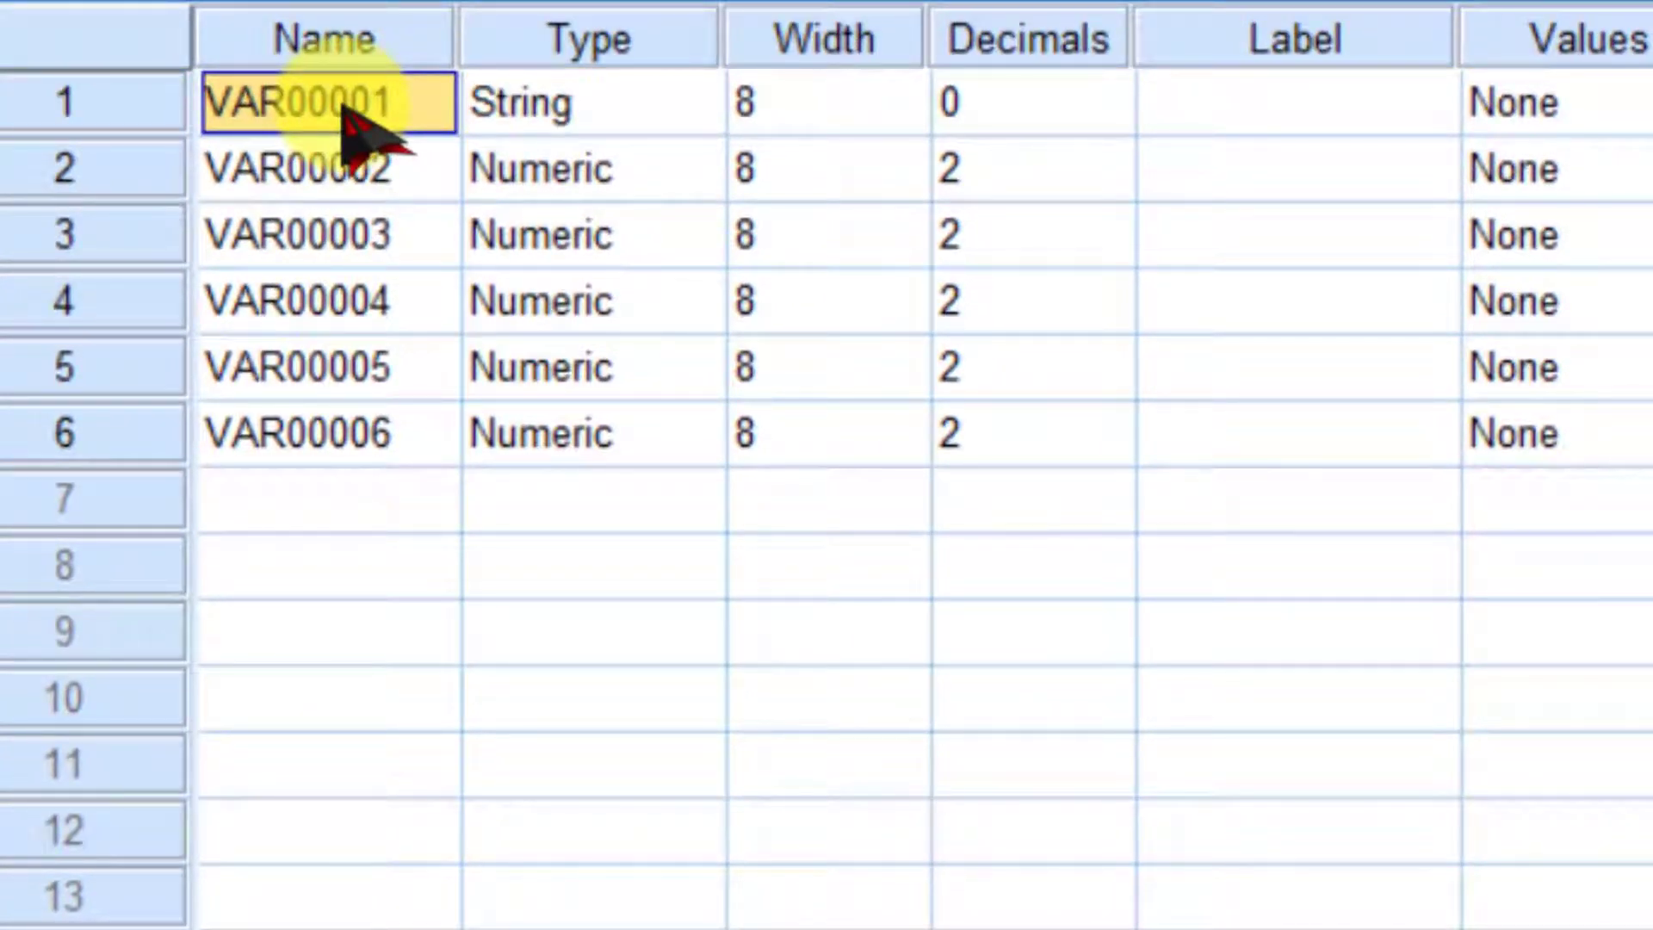
pyautogui.write('Sample')
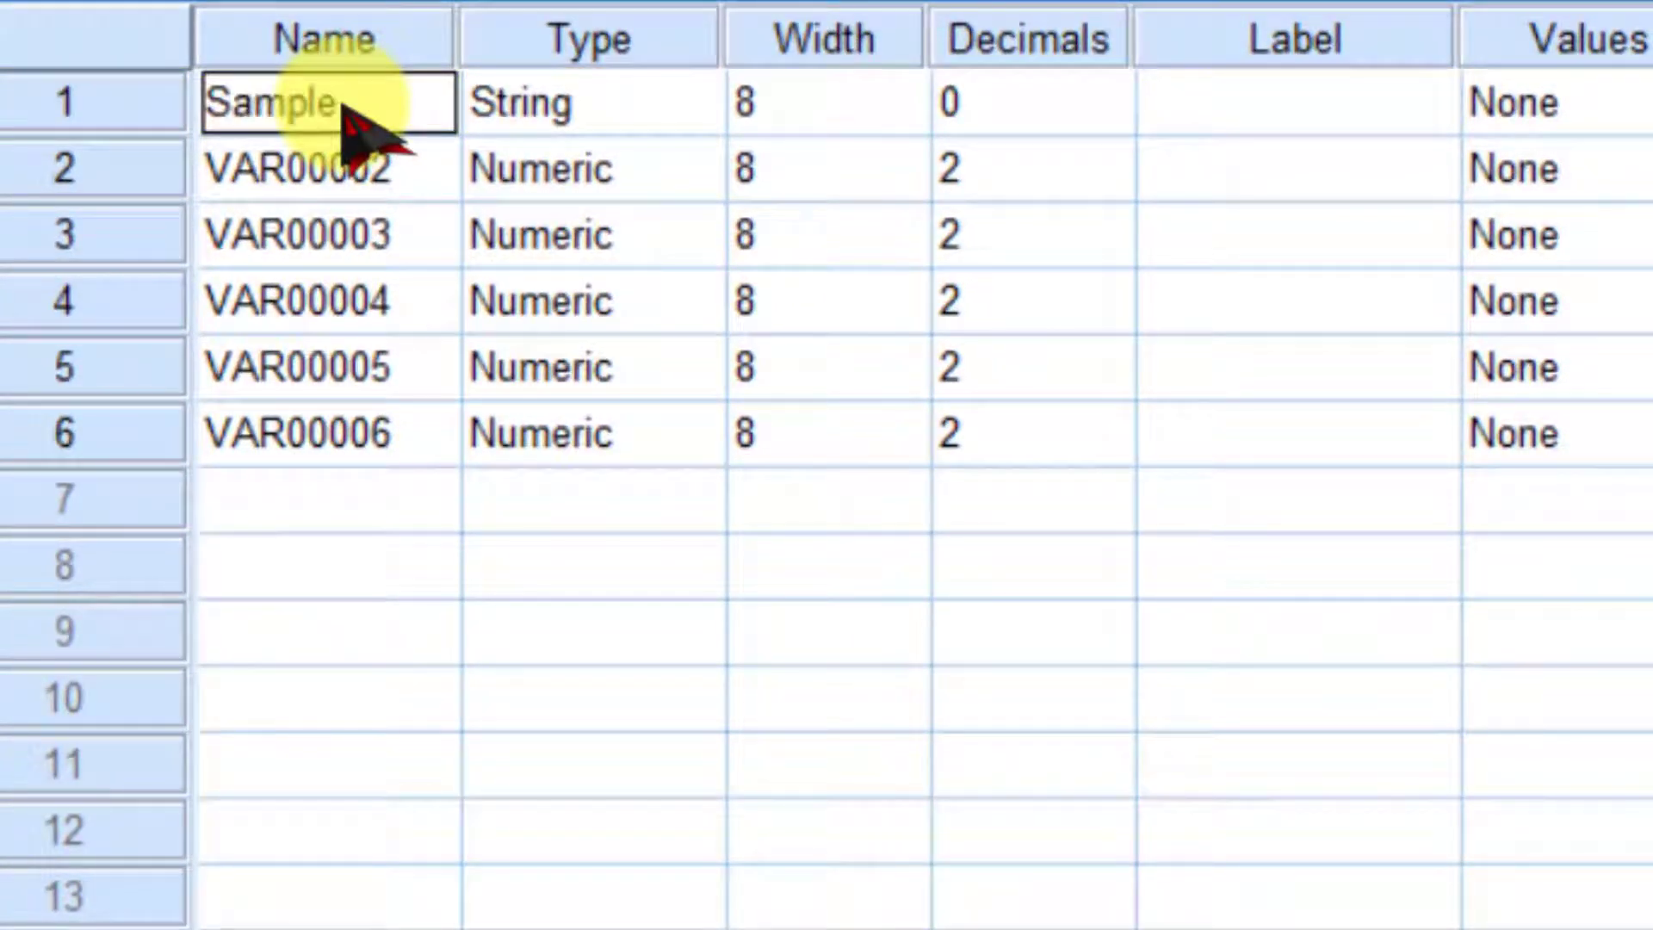
pyautogui.click(399, 155)
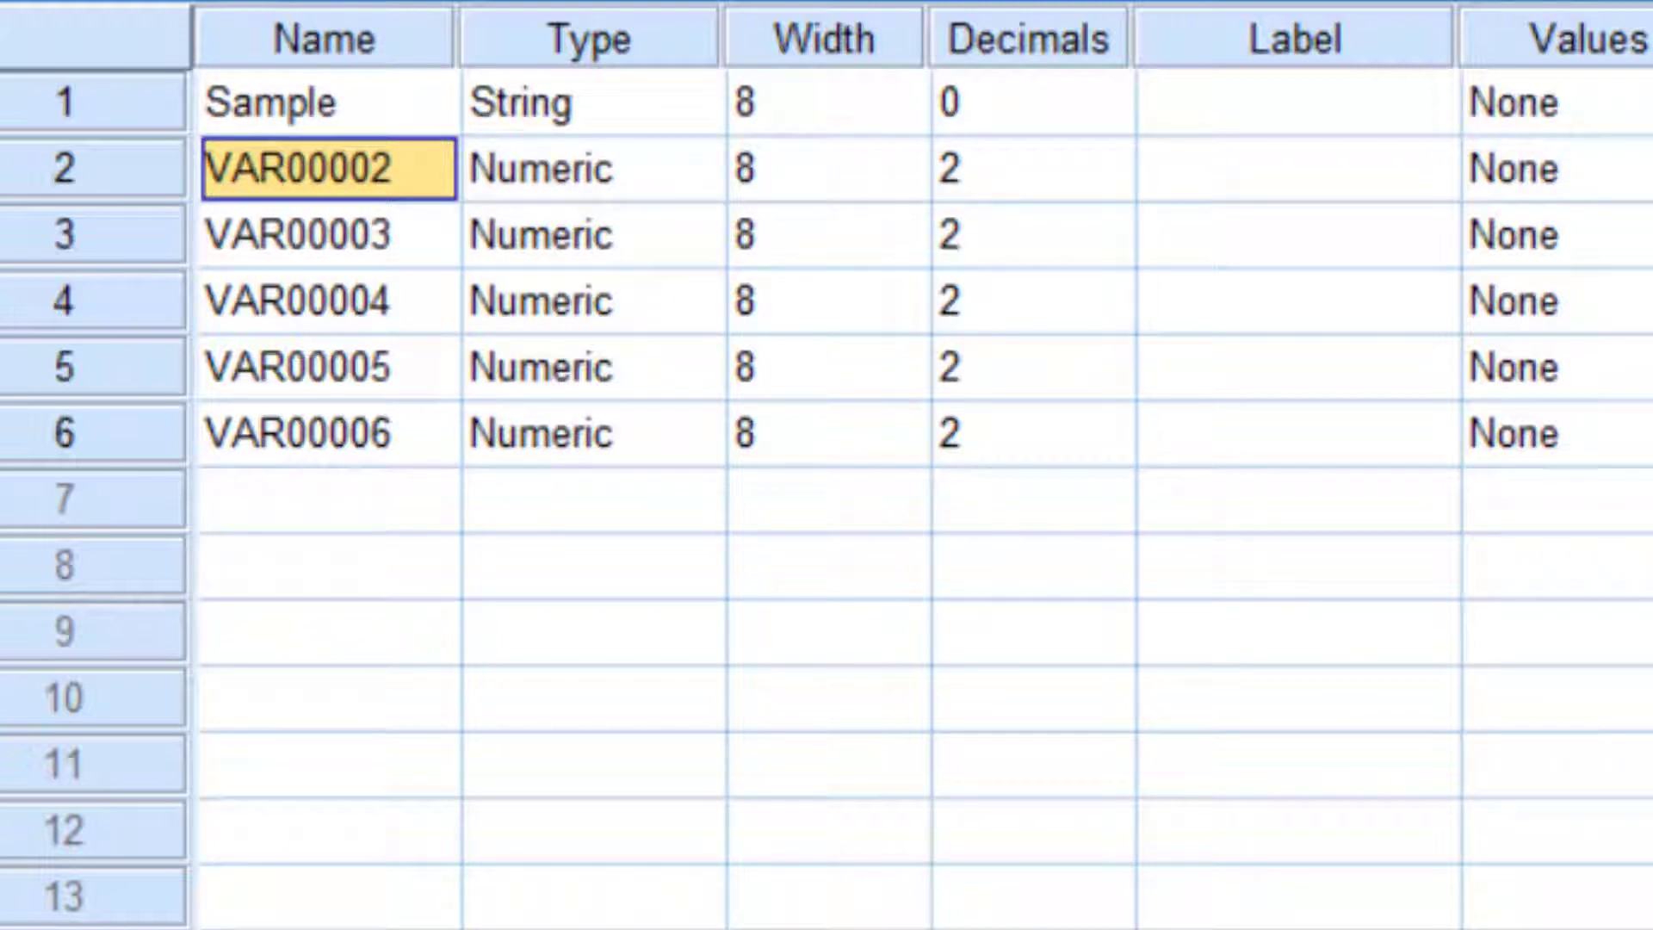
# Step: Match the second variable's data column to its heading in the Excel sheet and rename the variable as Prank
pyautogui.click(90, 168)
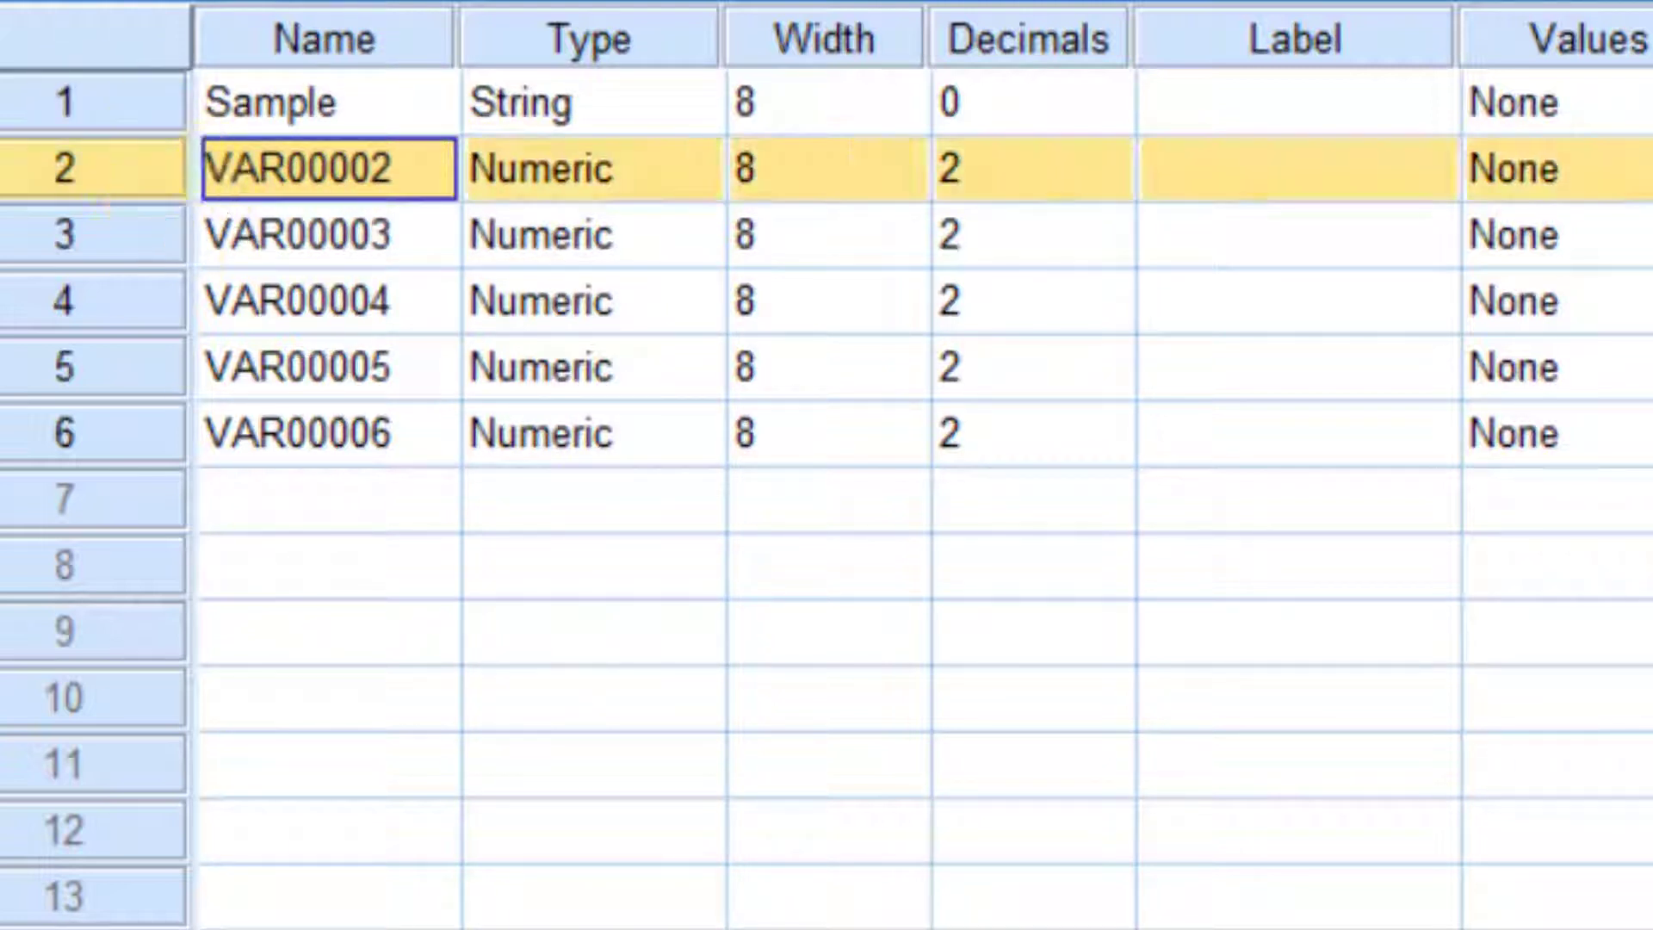
pyautogui.hotkey('ctrl', 't')
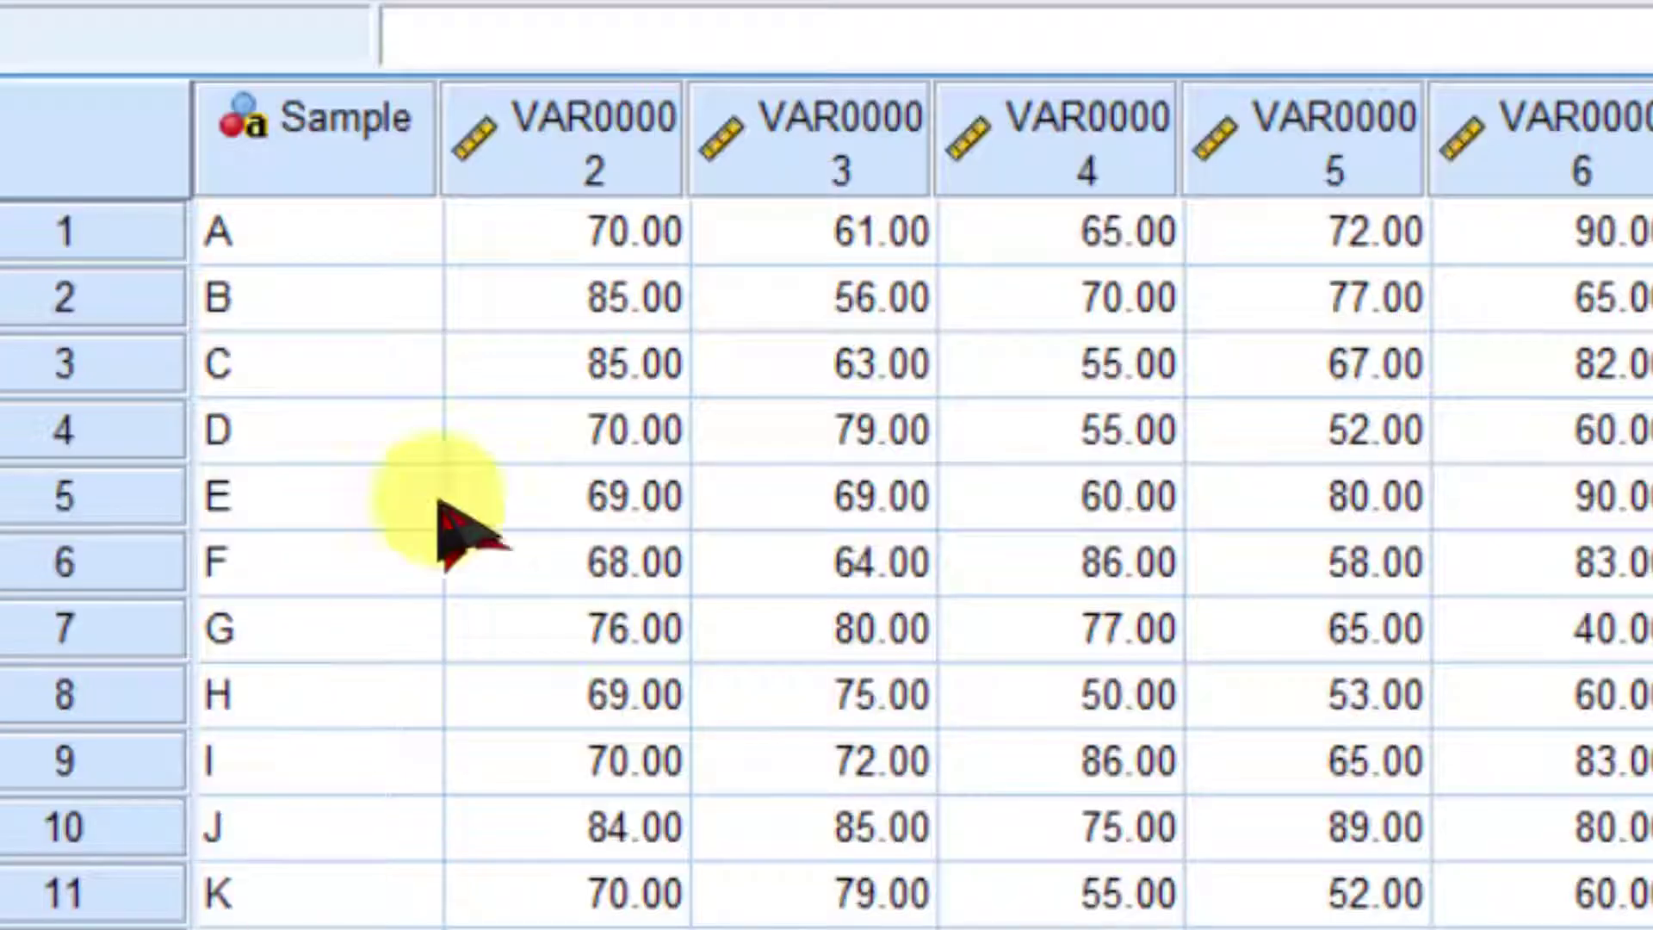
pyautogui.click(575, 148)
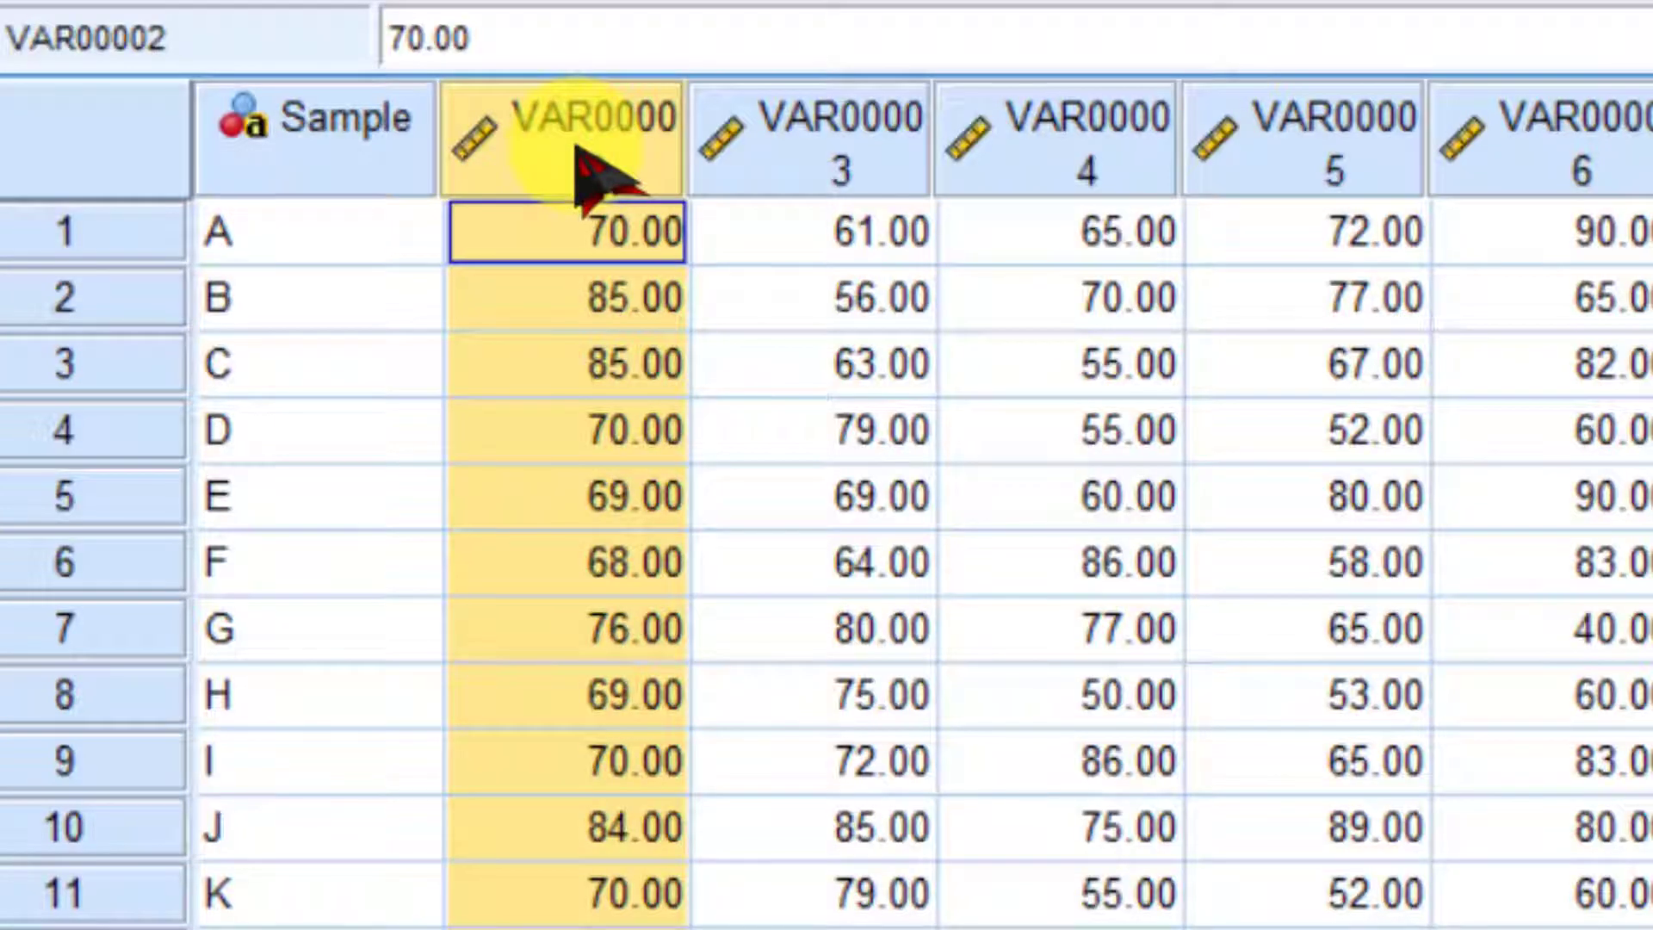
pyautogui.hotkey('ctrl', 't')
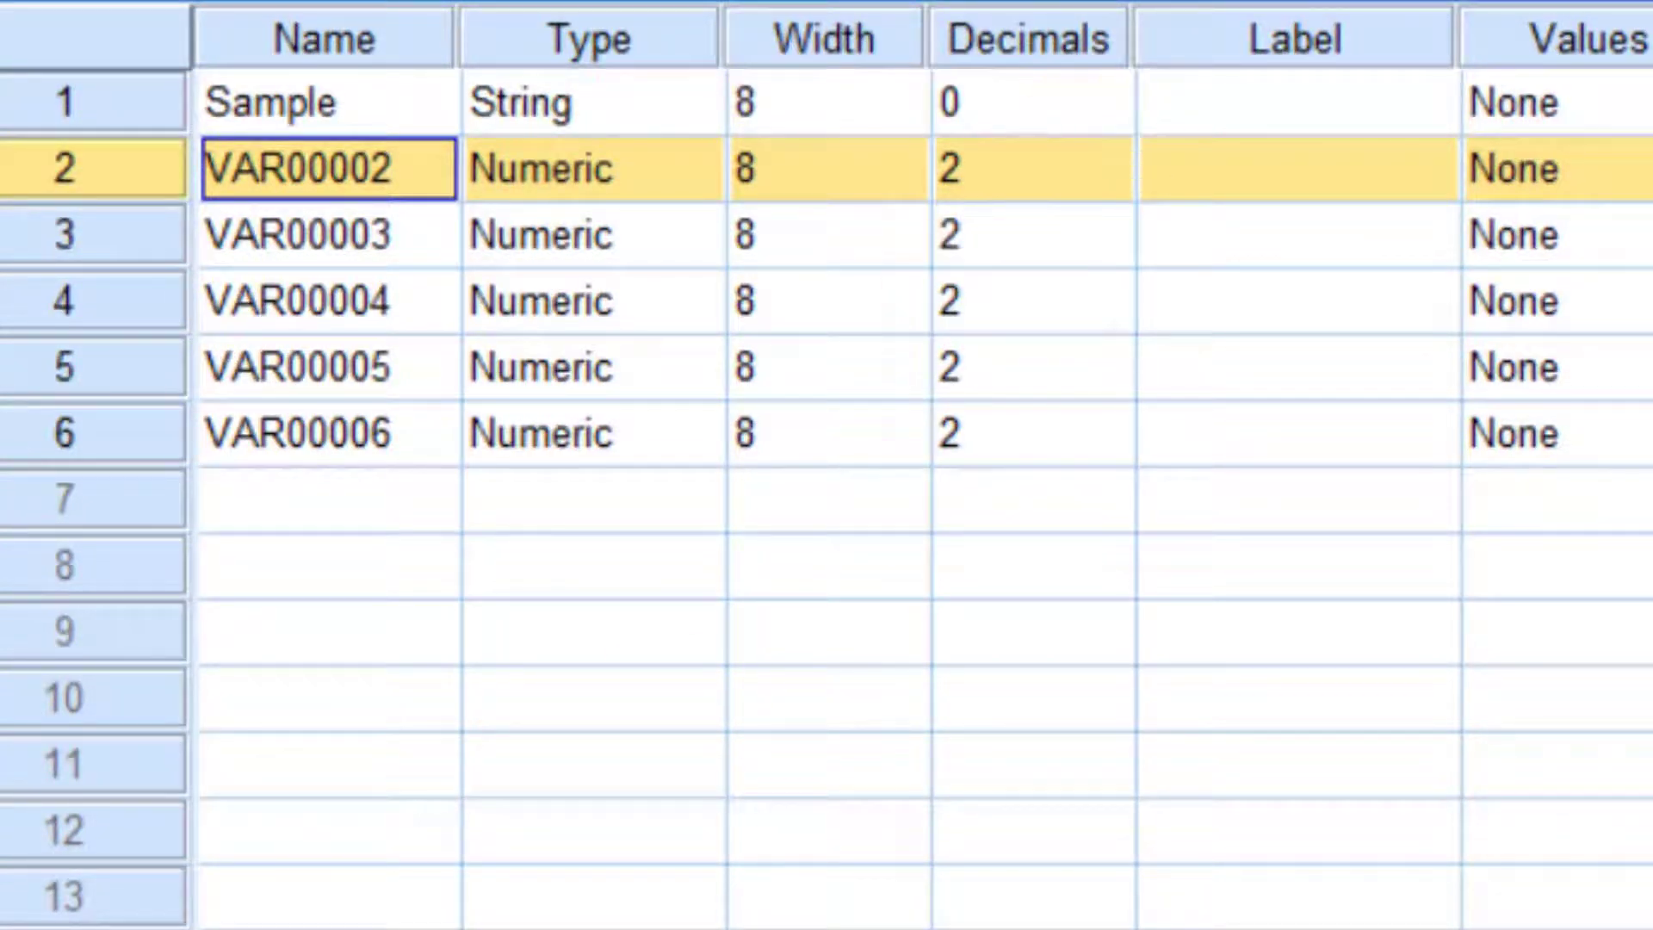
pyautogui.hotkey('ctrl', 't')
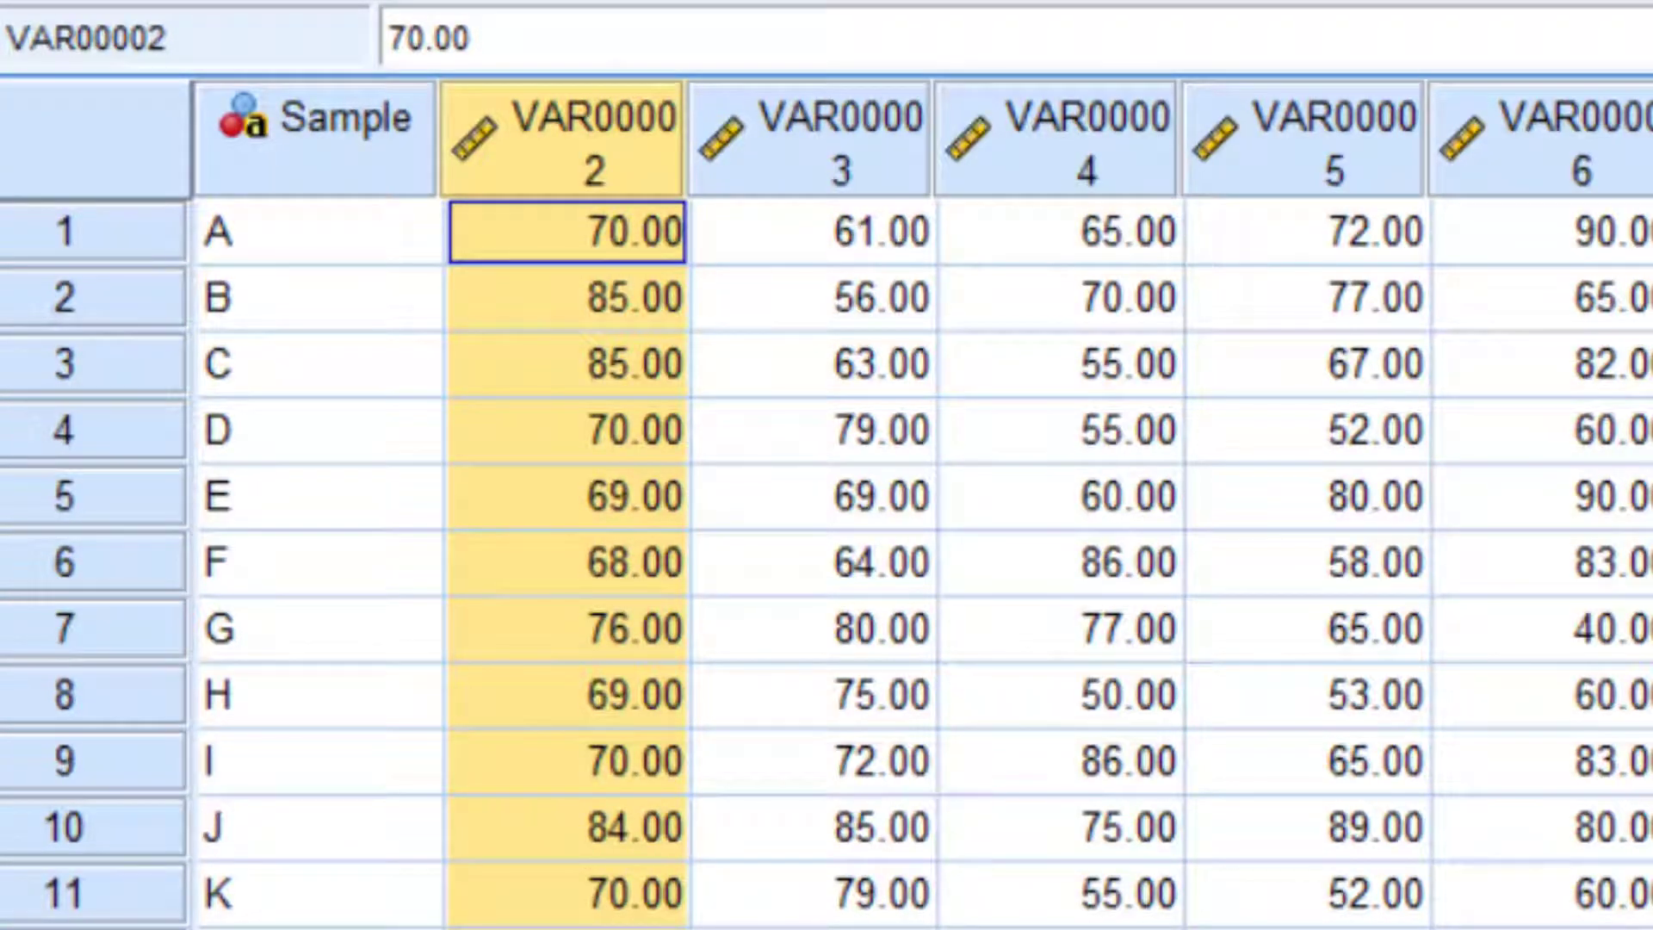
pyautogui.hotkey('alt', 'Tab')
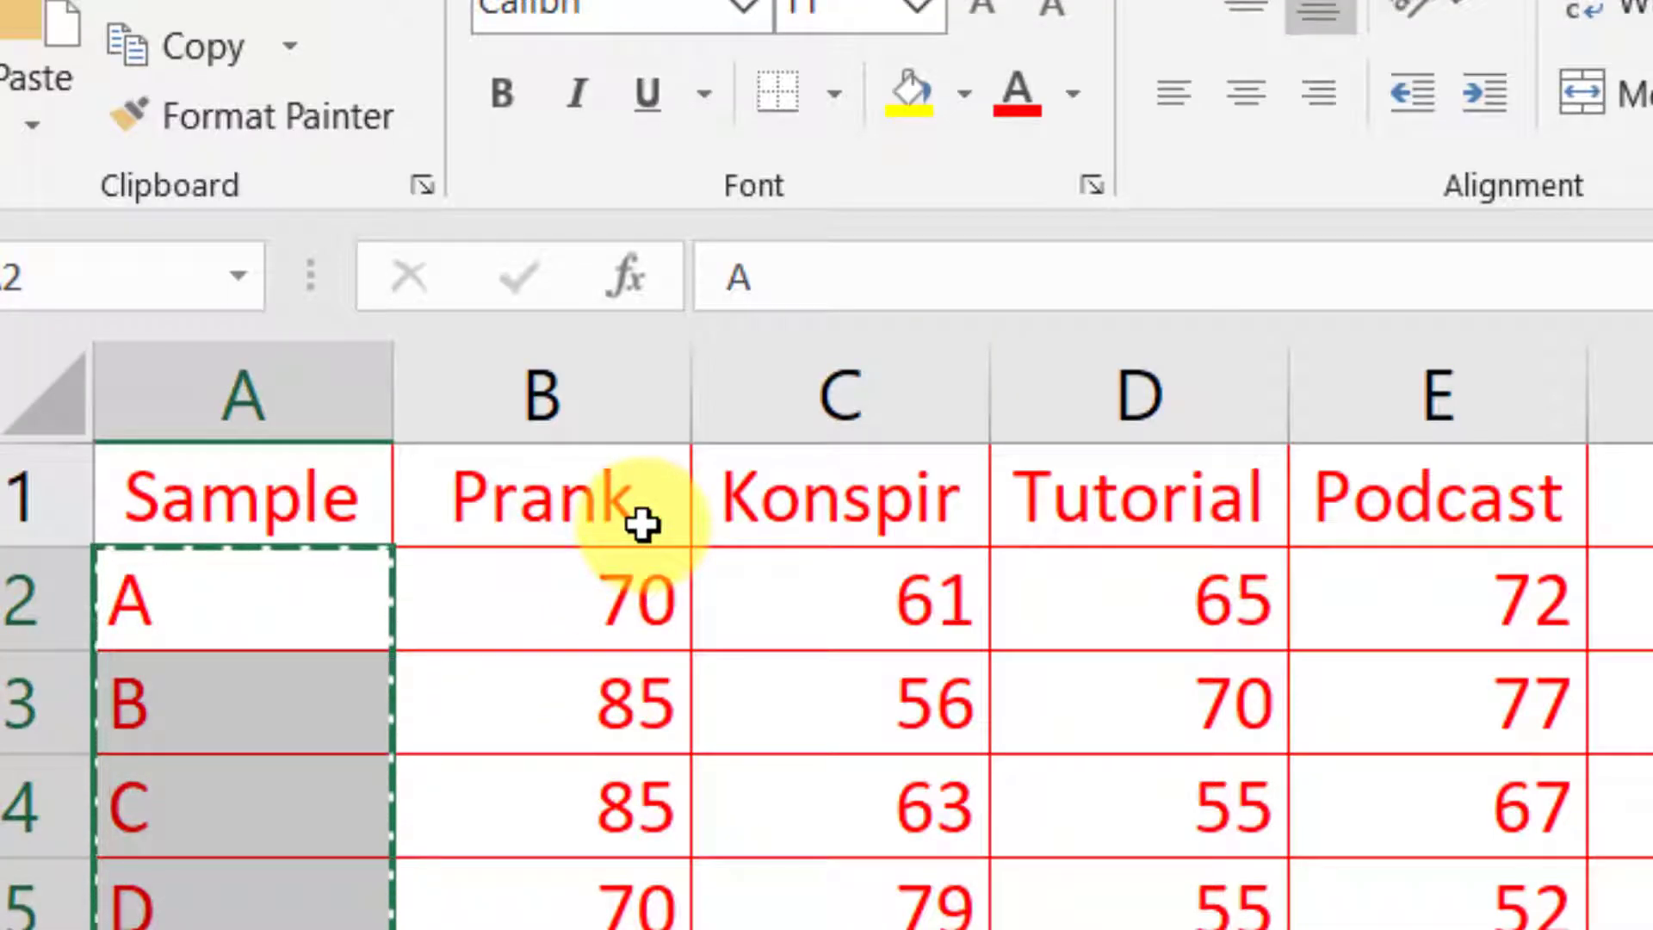
pyautogui.doubleClick(990, 379)
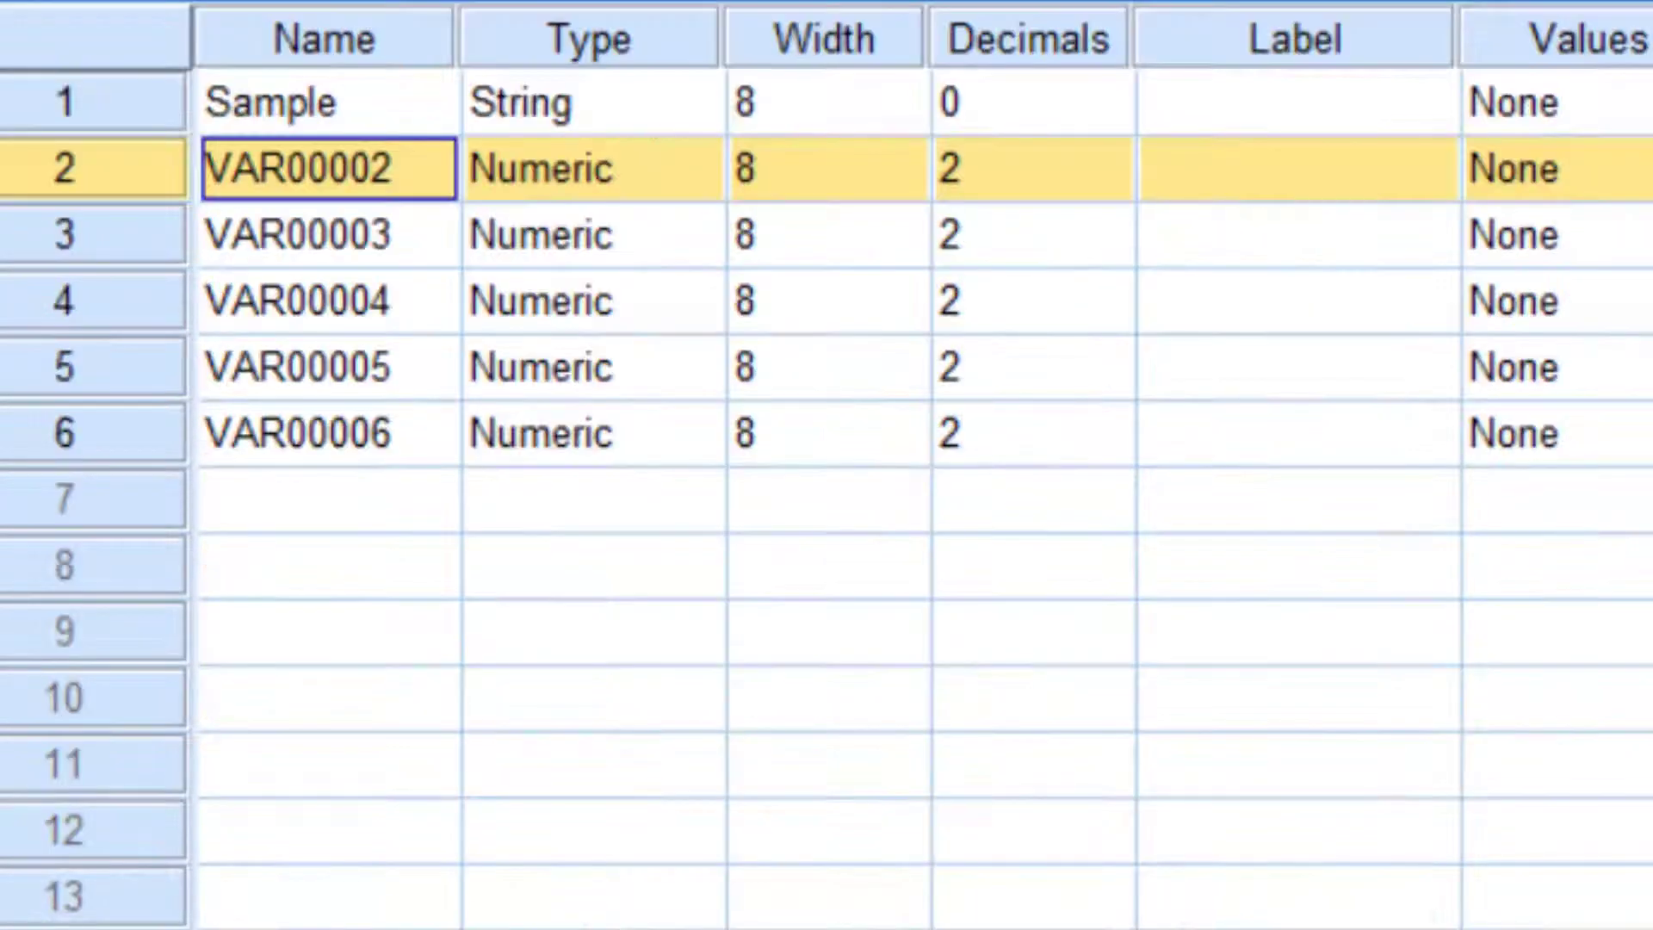
pyautogui.write('Prank')
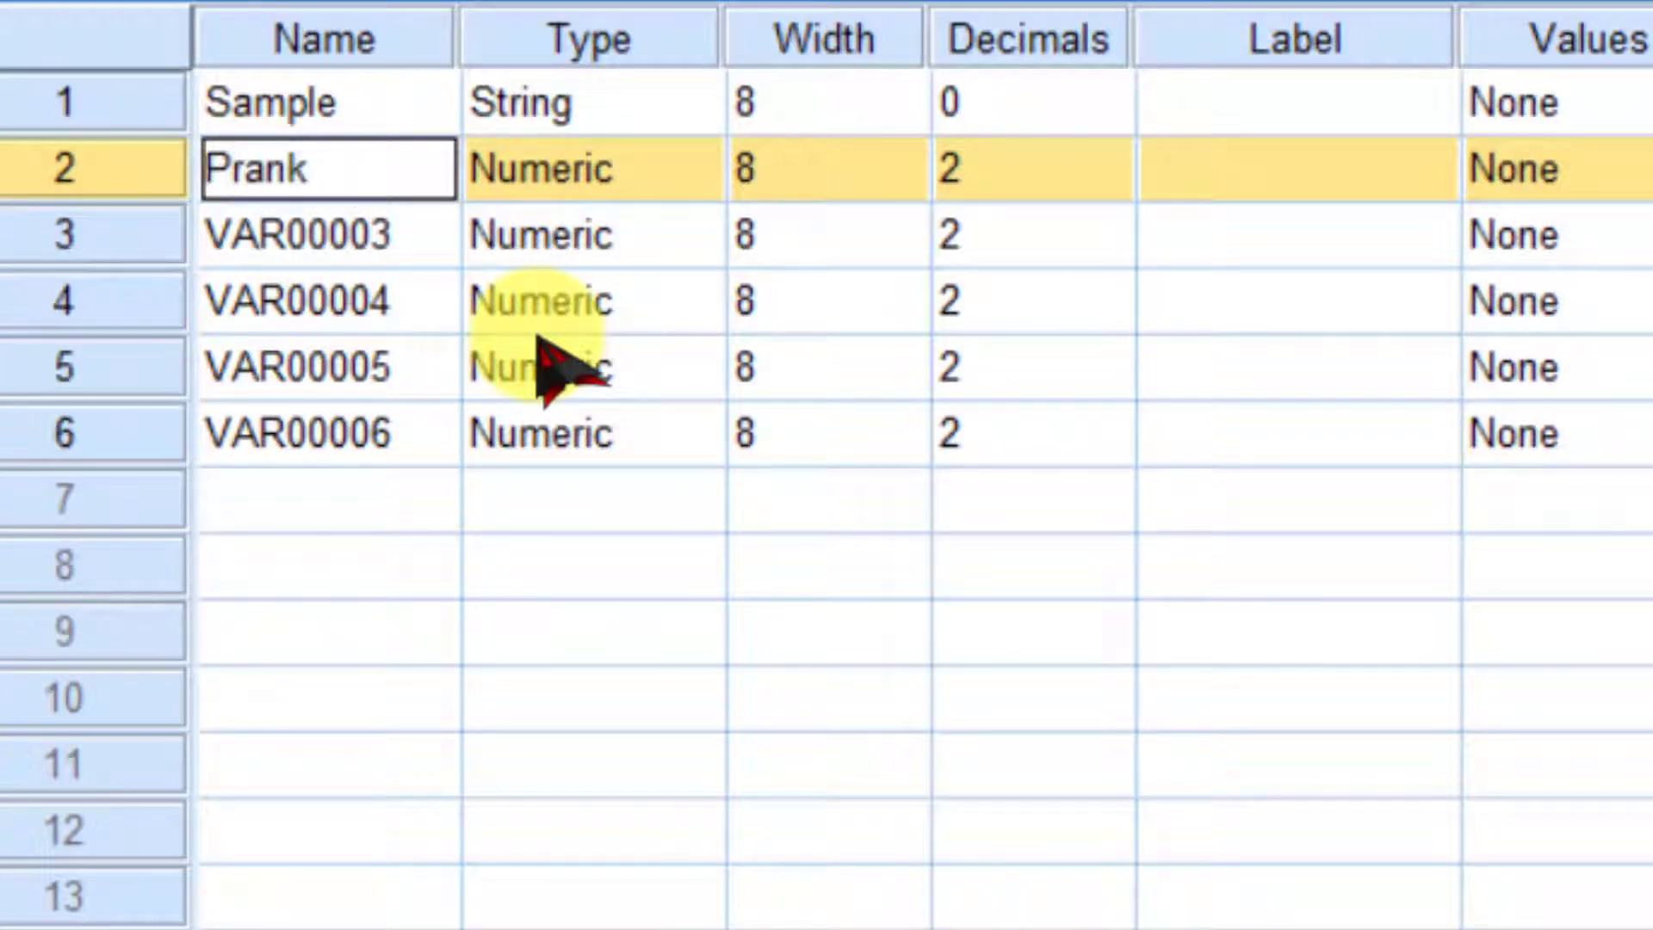
# Step: Rename the third variable, VAR00003, as Konspirasi
pyautogui.click(358, 284)
pyautogui.click(332, 239)
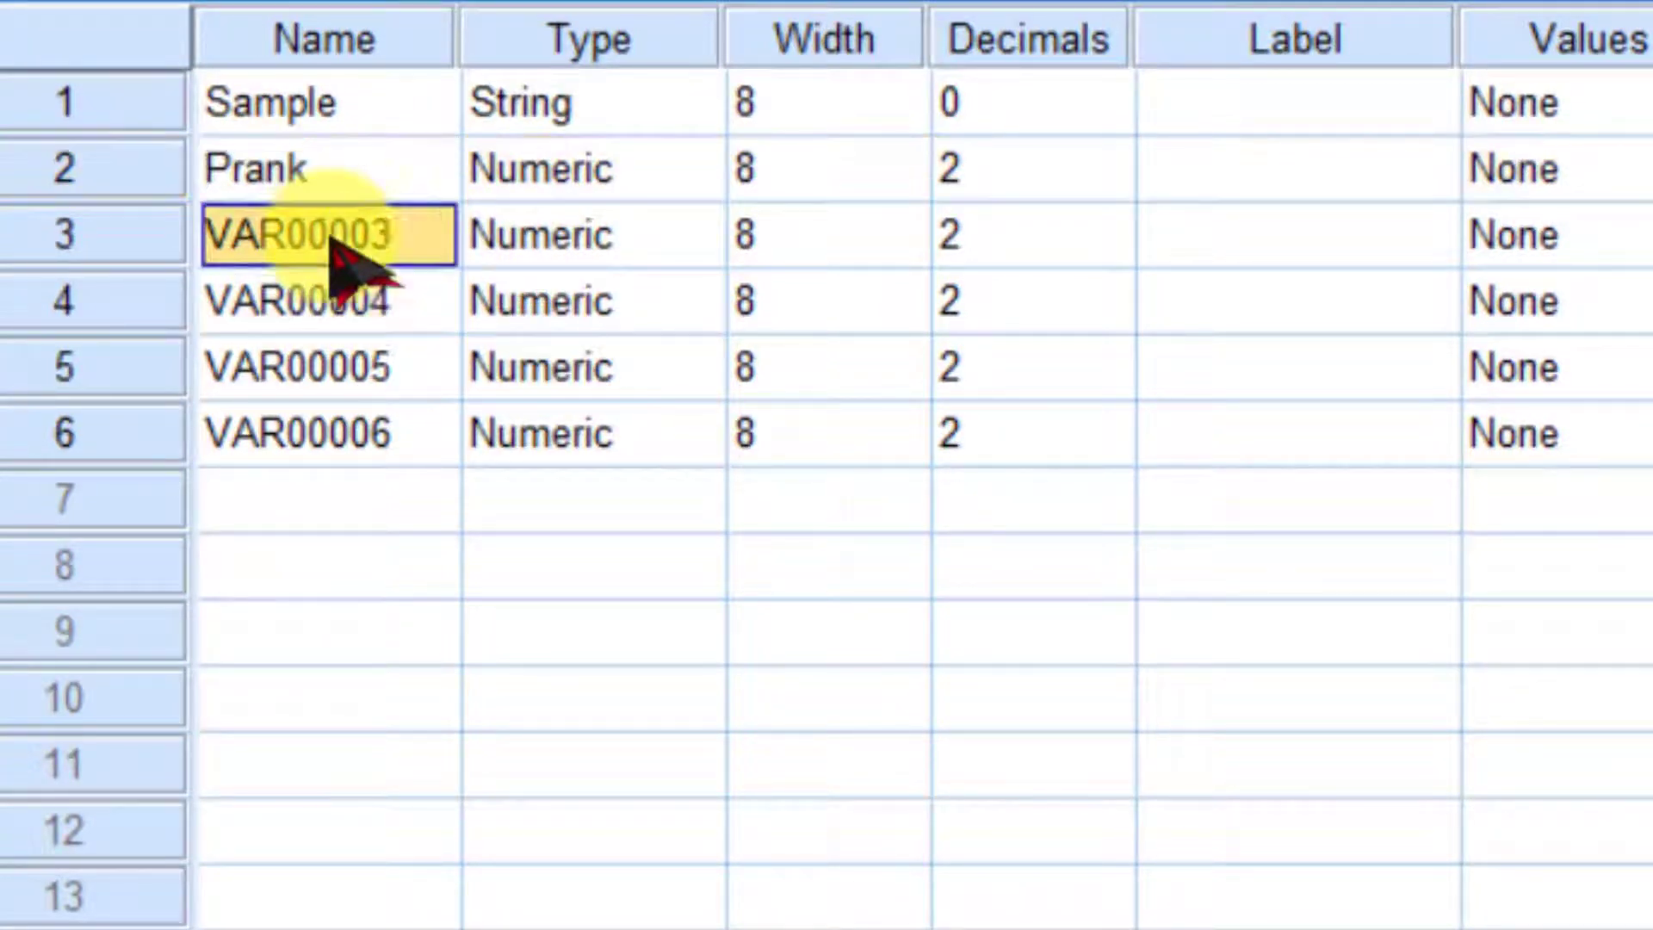
pyautogui.write('Kon')
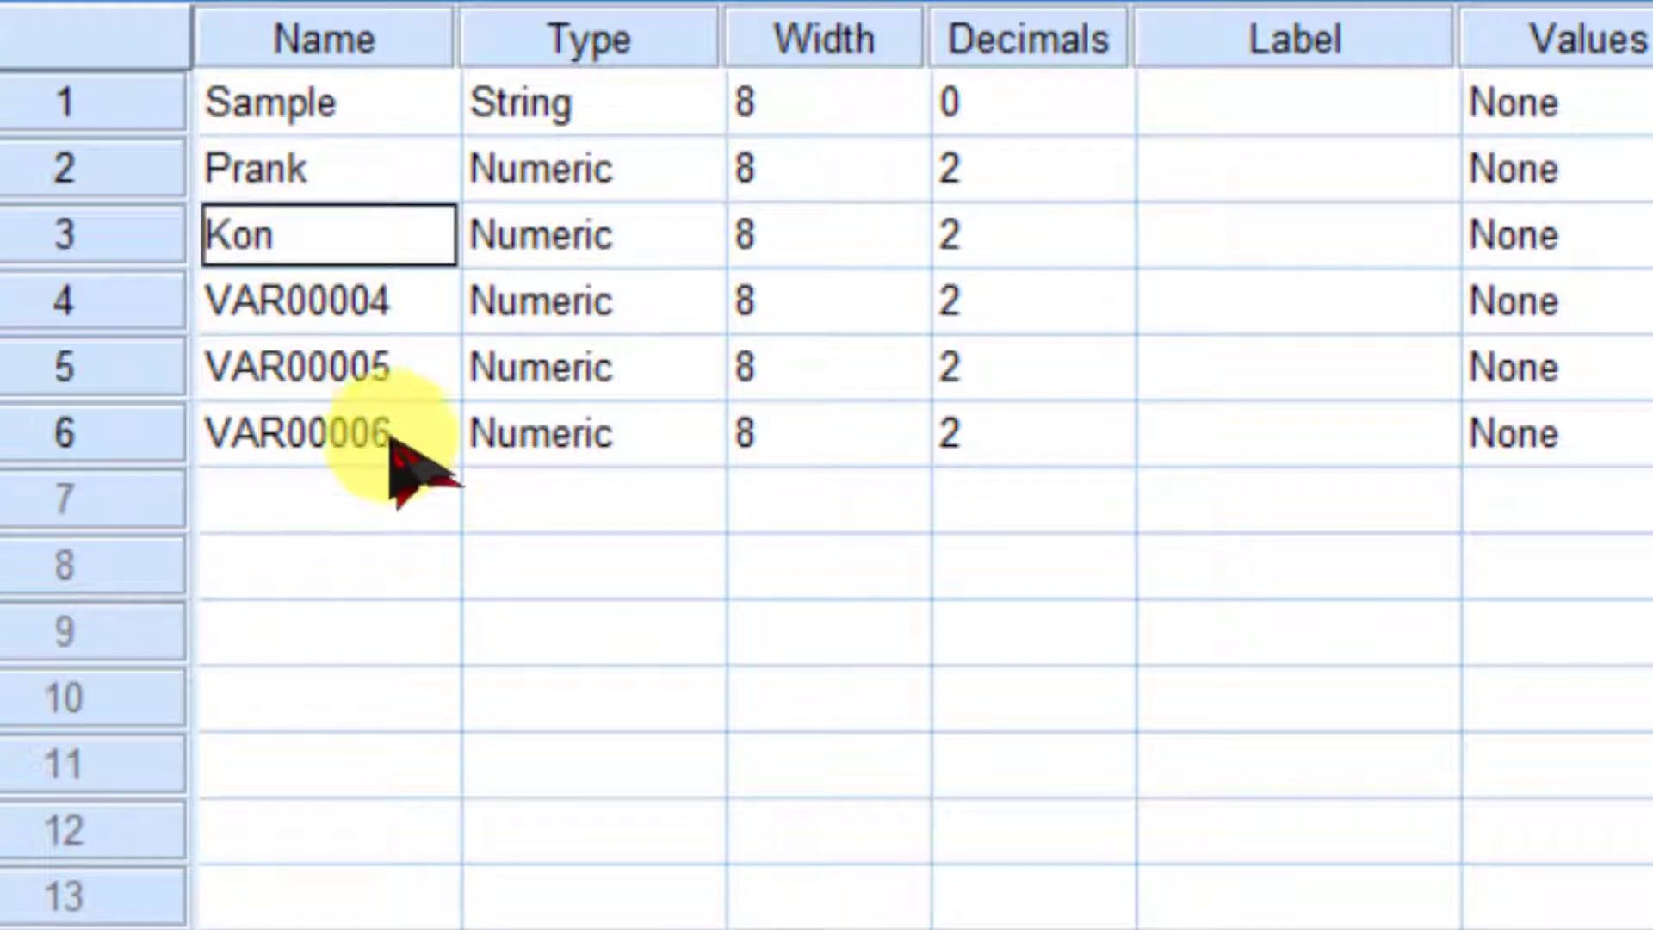
pyautogui.write('sp')
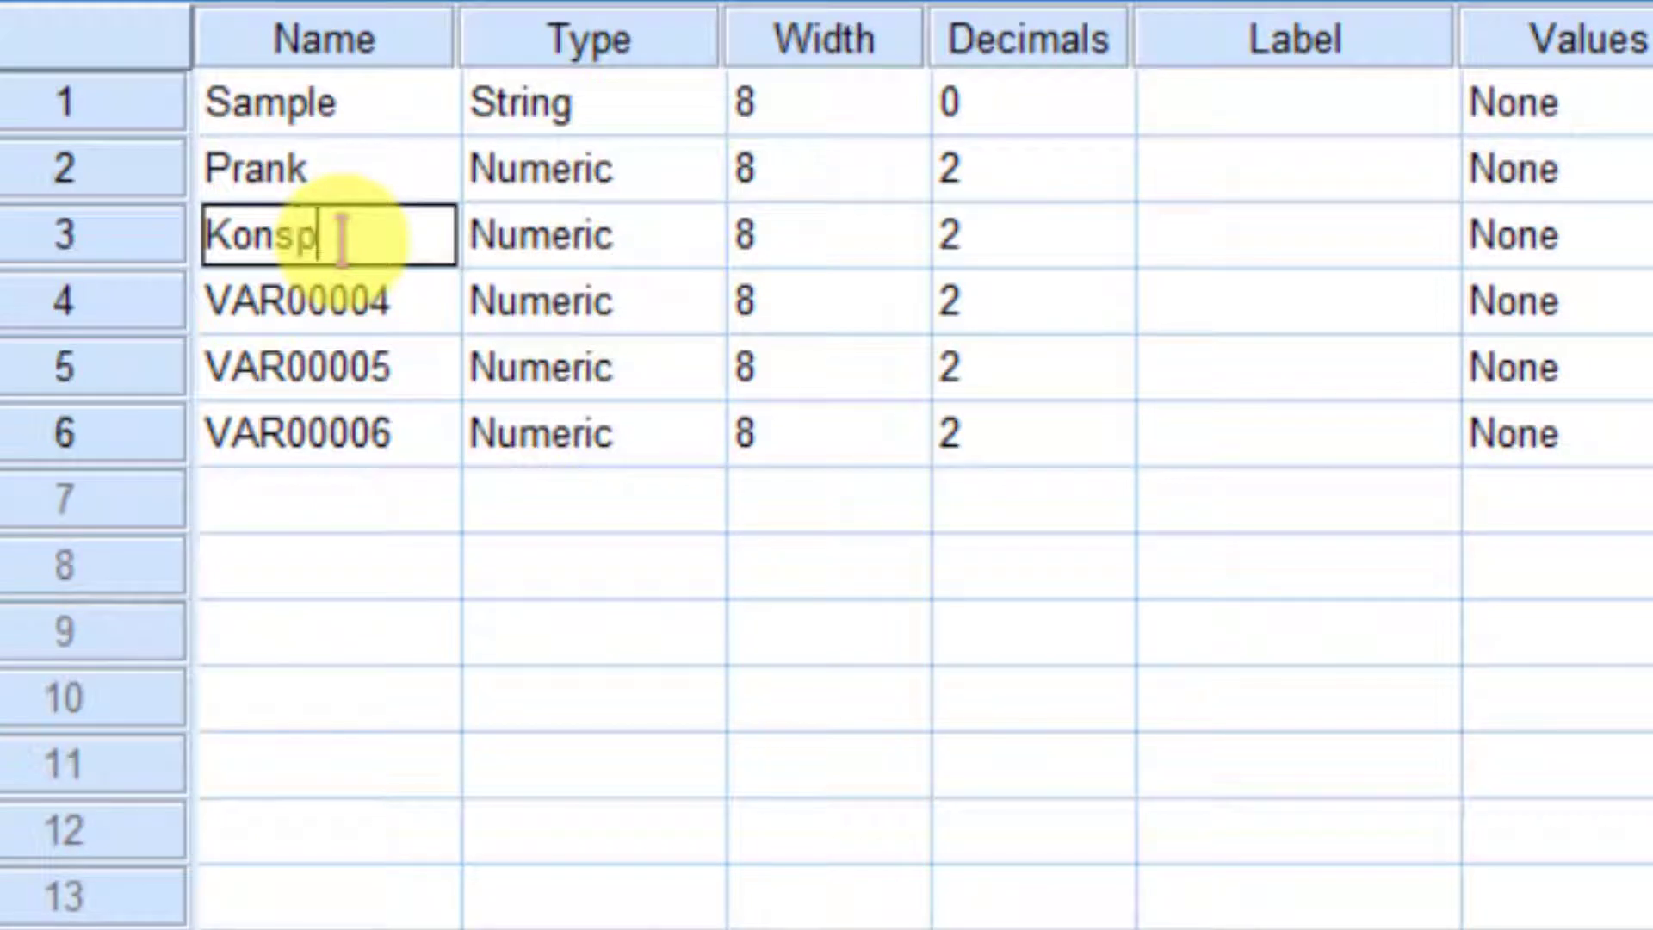
pyautogui.write('irasi')
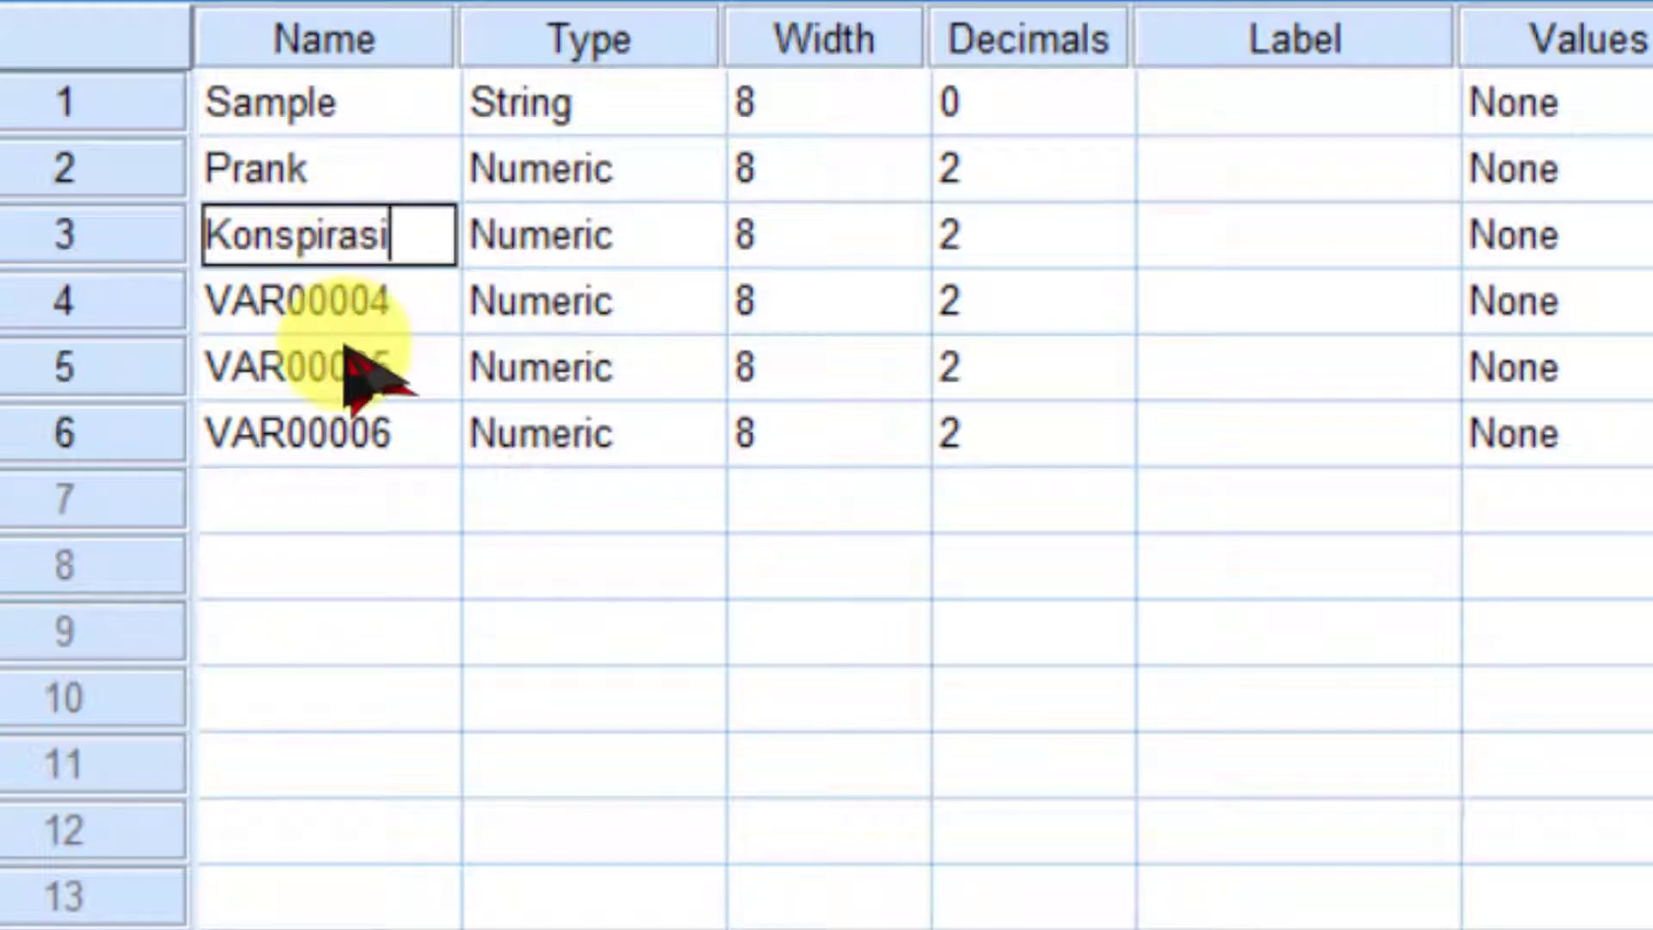
# Step: Rename the fourth, fifth and sixth variables as Tutorial, Podcast and XXX, and return to the data grid
pyautogui.click(360, 312)
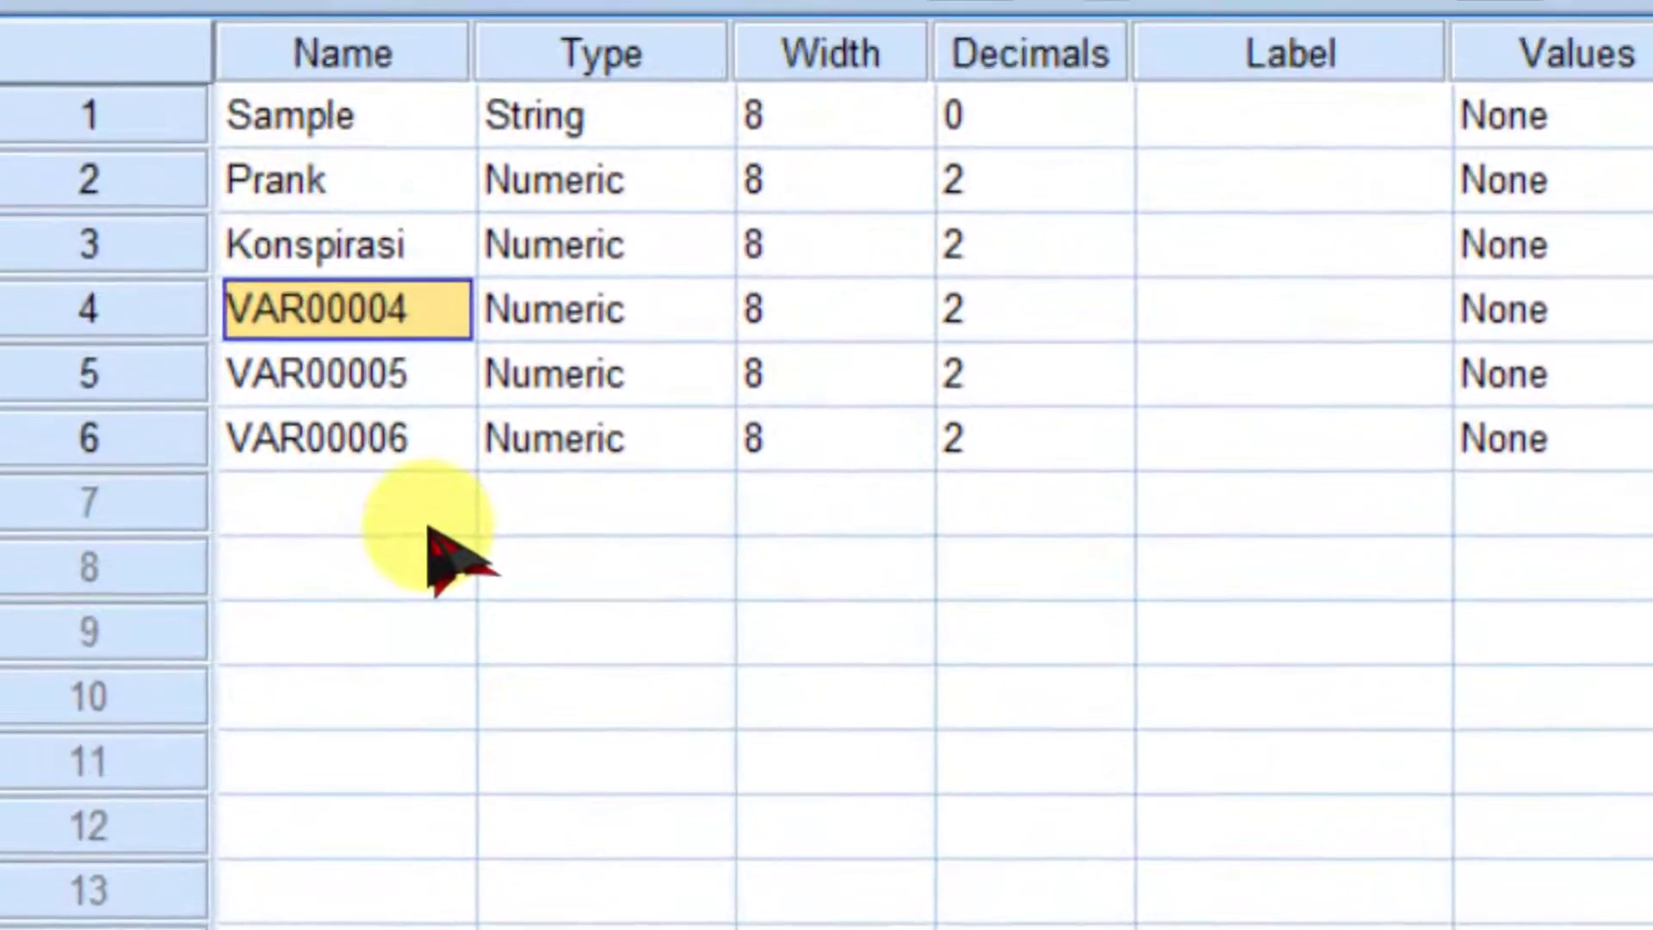
pyautogui.write('Tutorial')
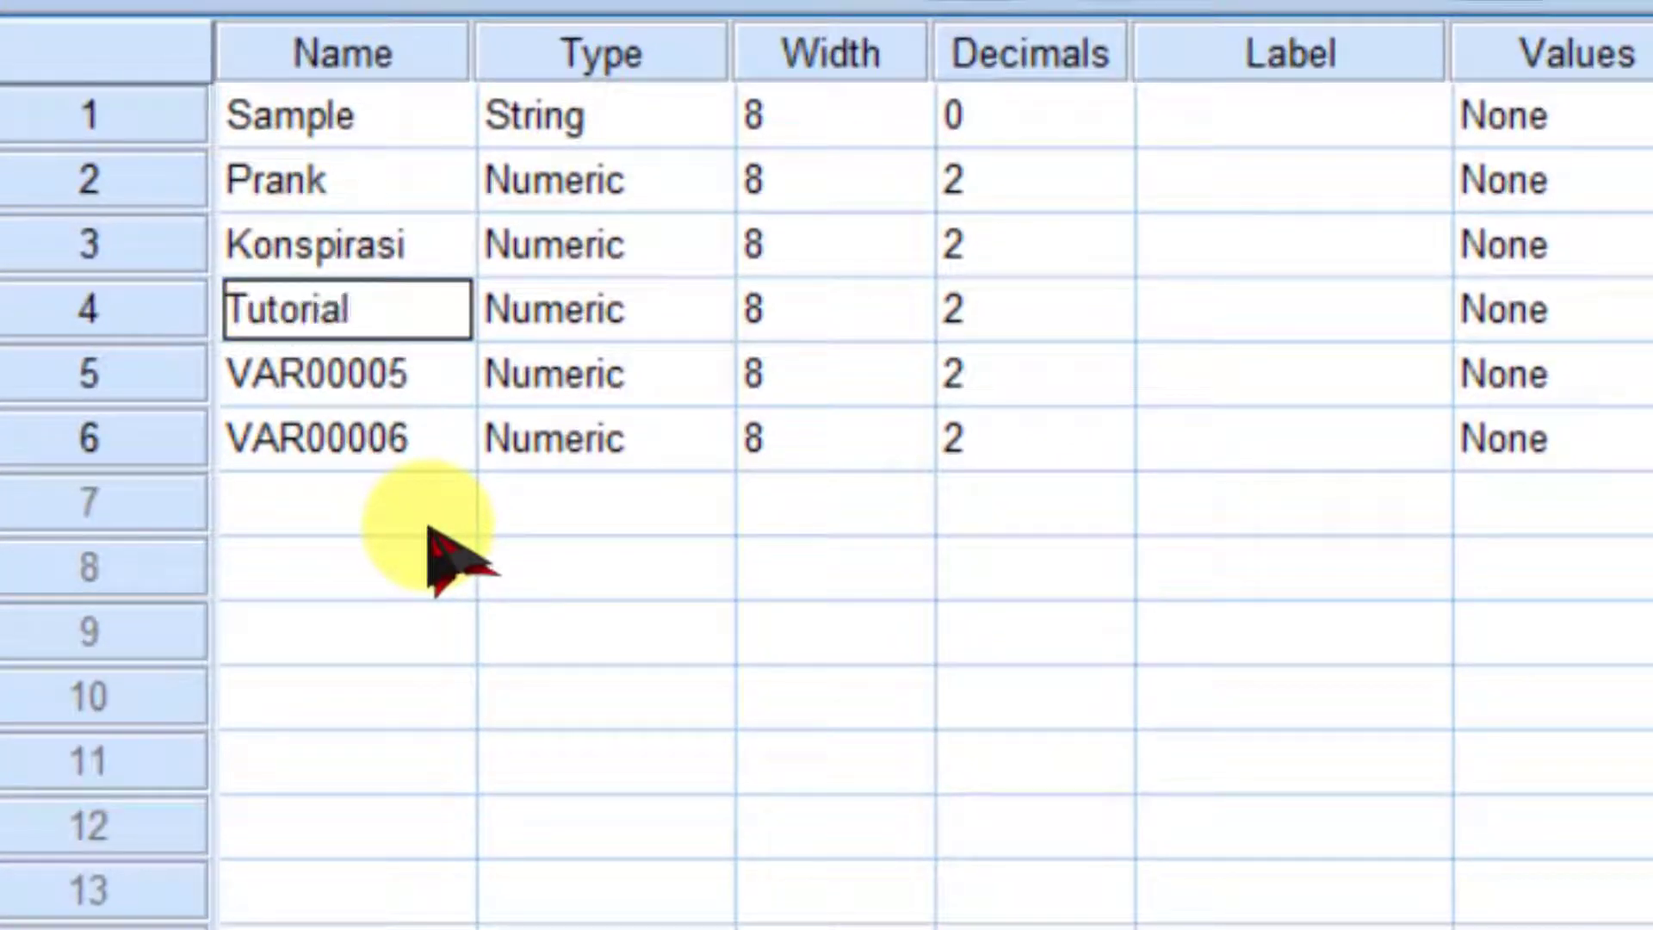
pyautogui.click(358, 380)
pyautogui.write('P')
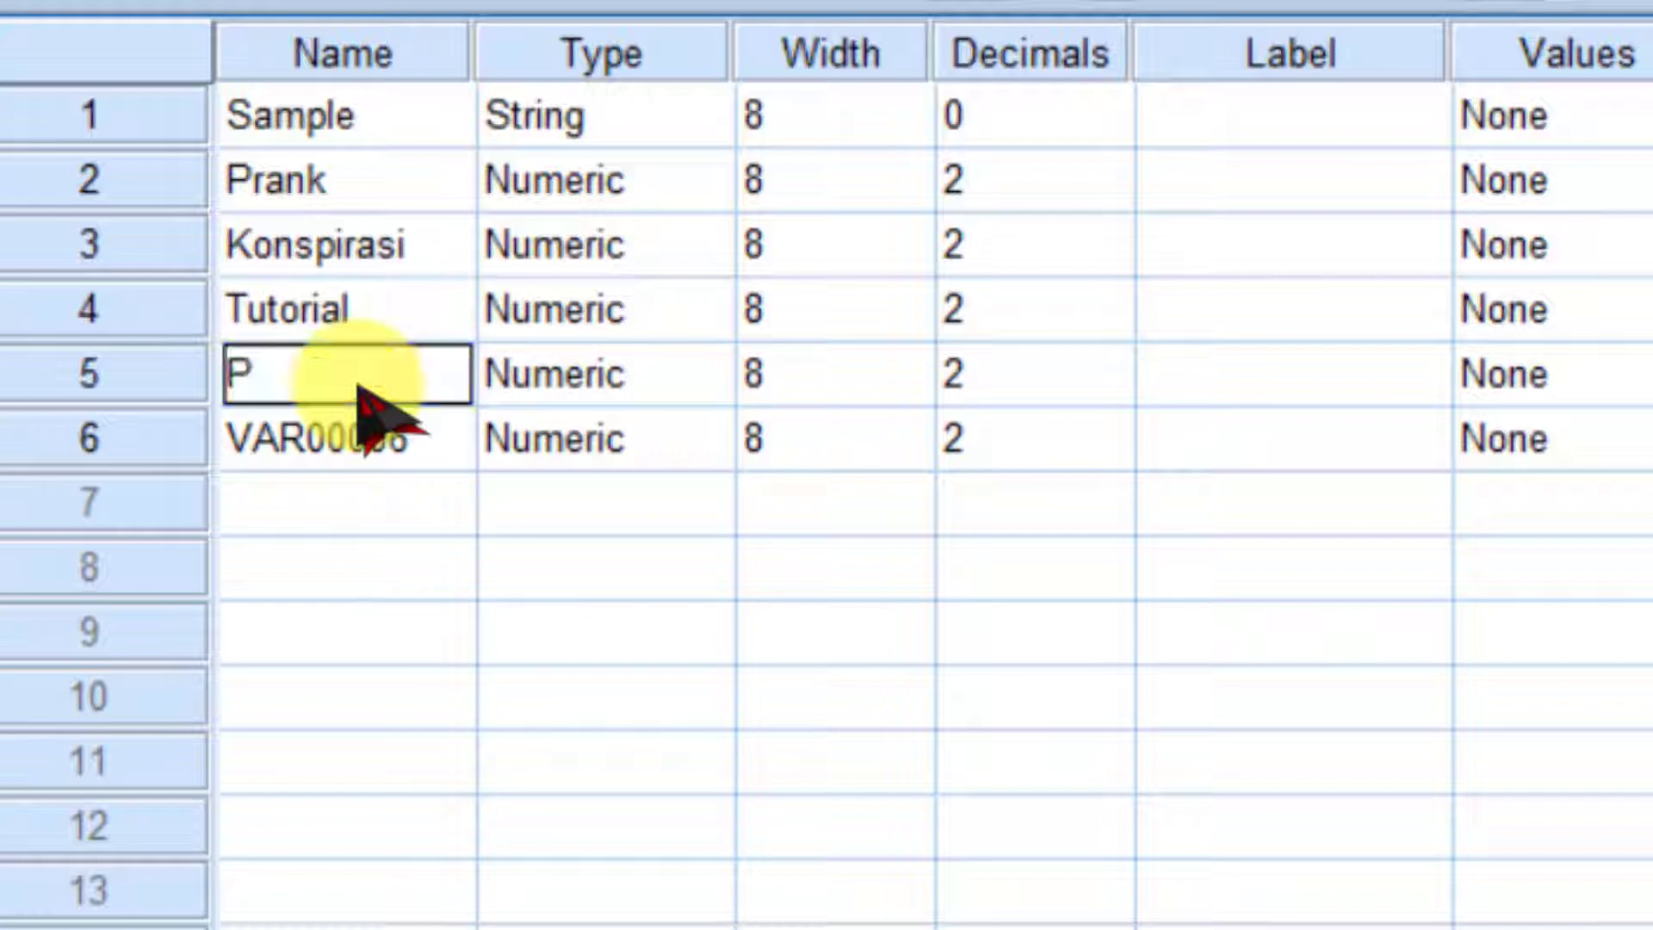
pyautogui.write('odcast')
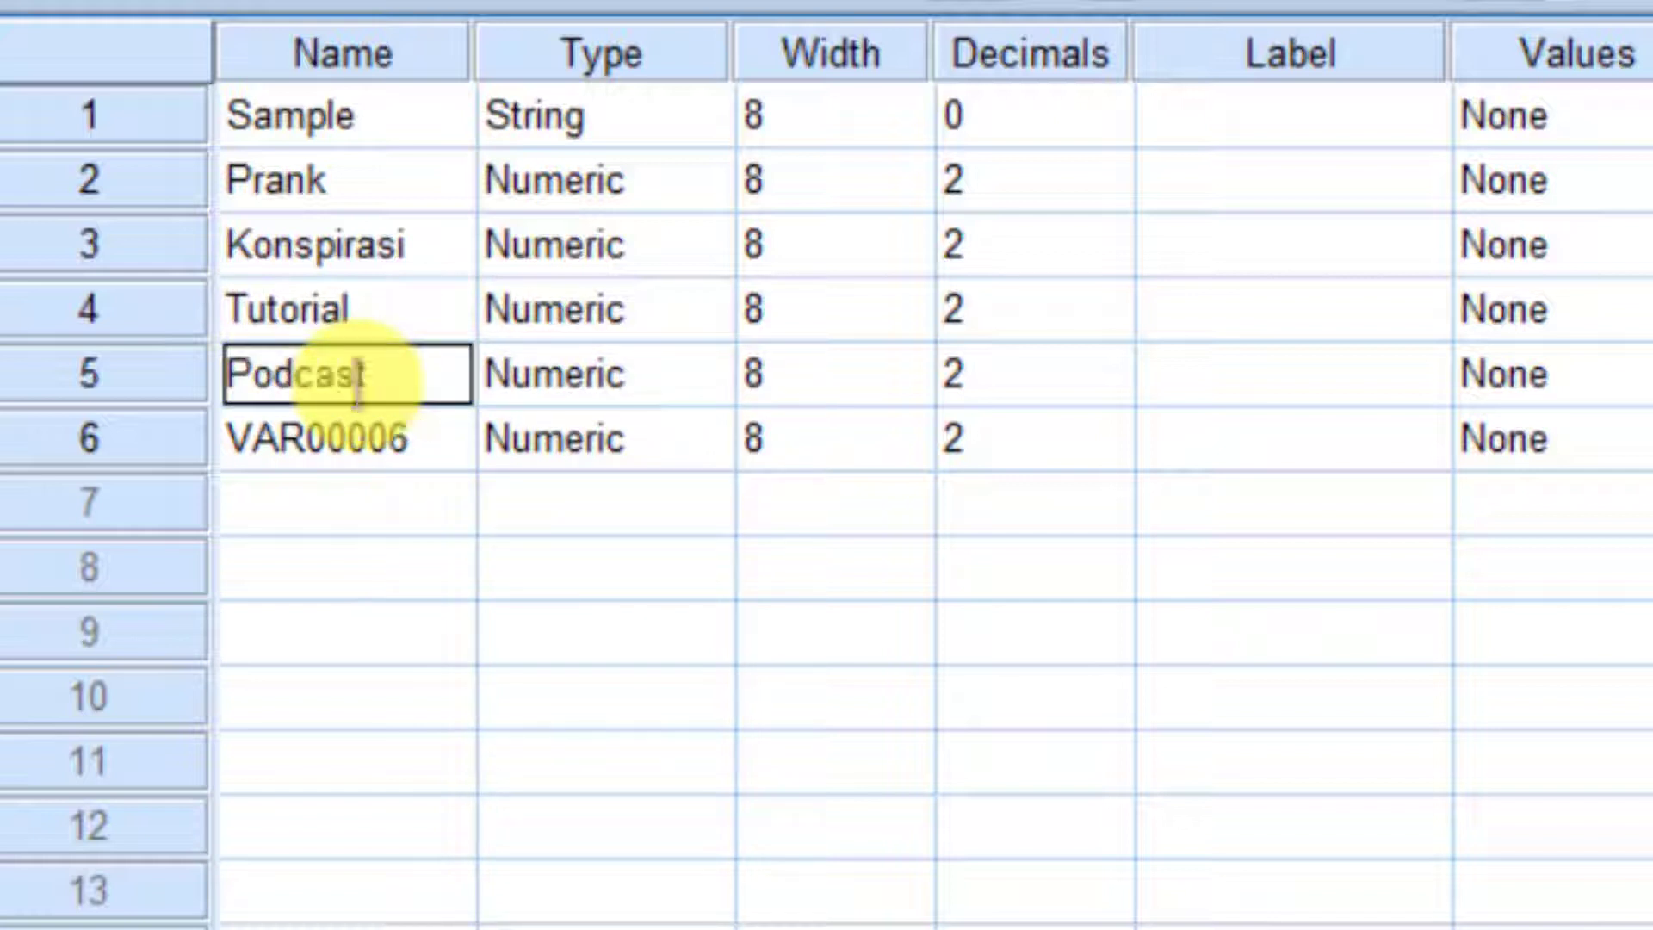
pyautogui.click(284, 439)
pyautogui.write('XXX')
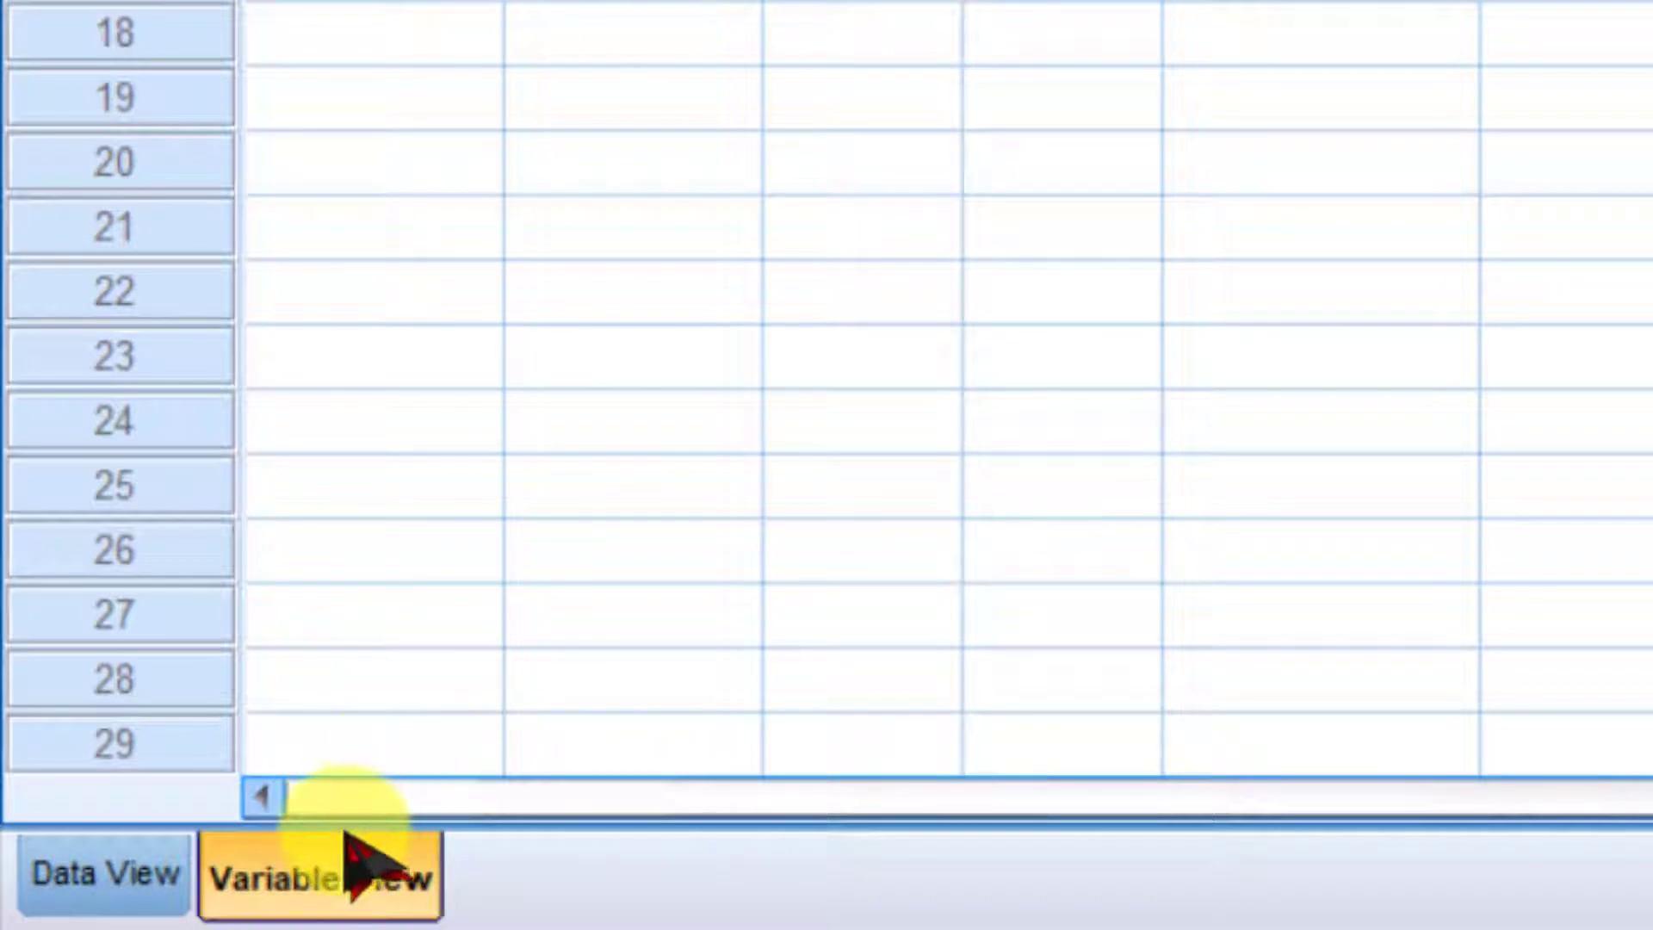
pyautogui.click(153, 900)
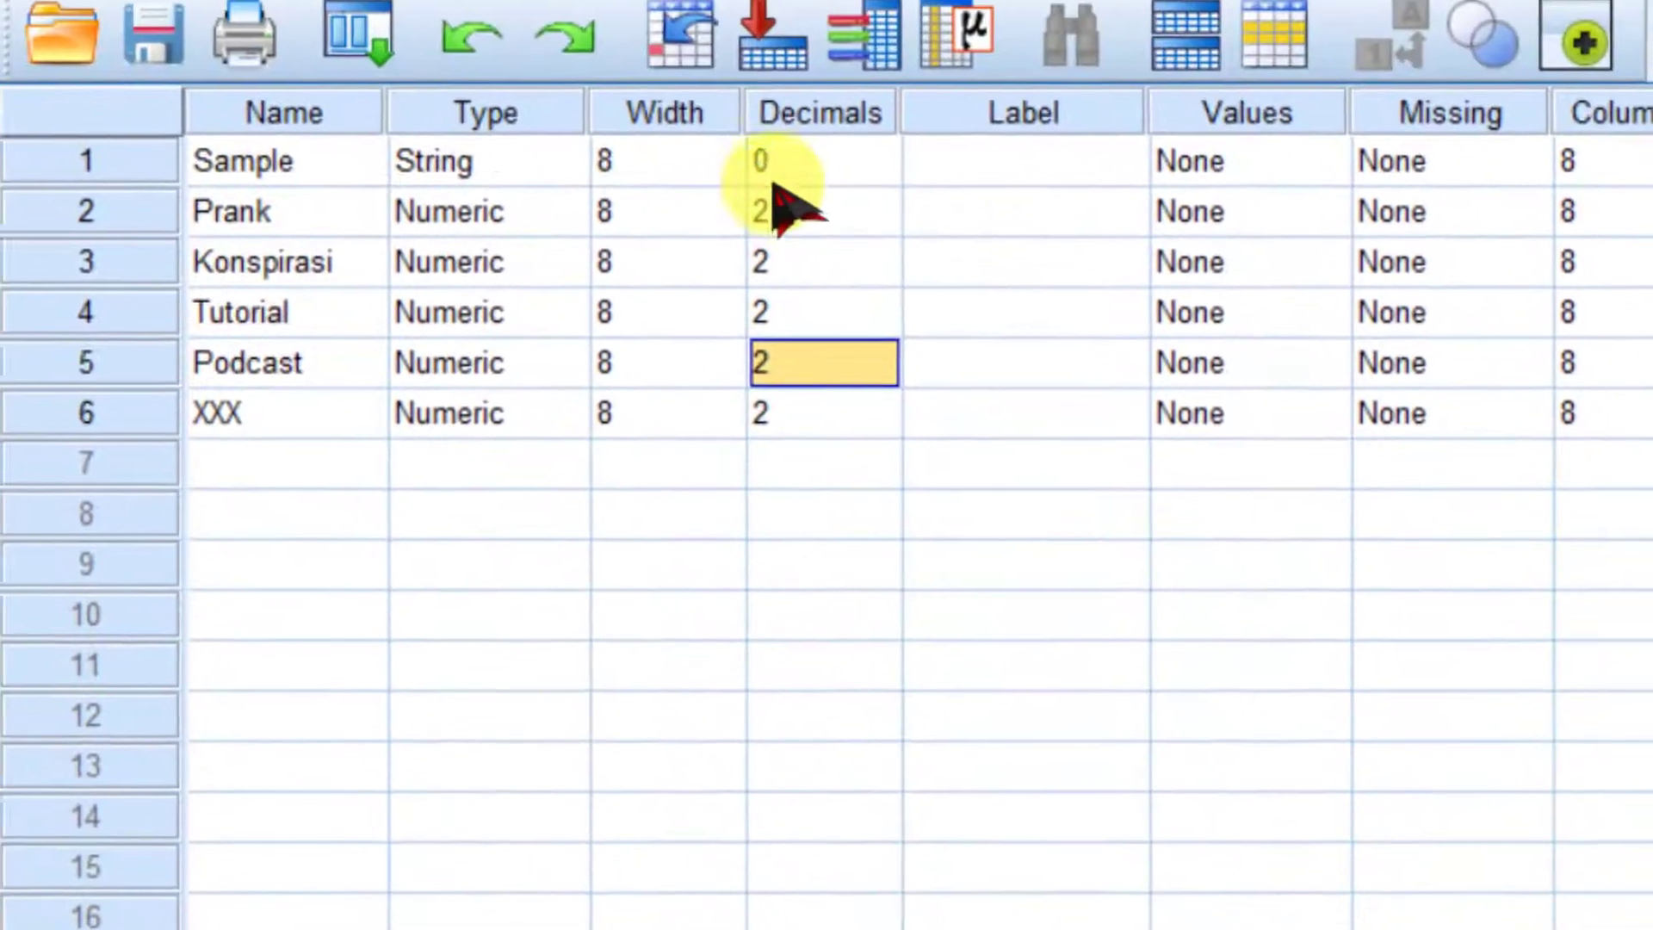
# Step: Set the number of decimals for the Prank variable to 0
pyautogui.click(780, 217)
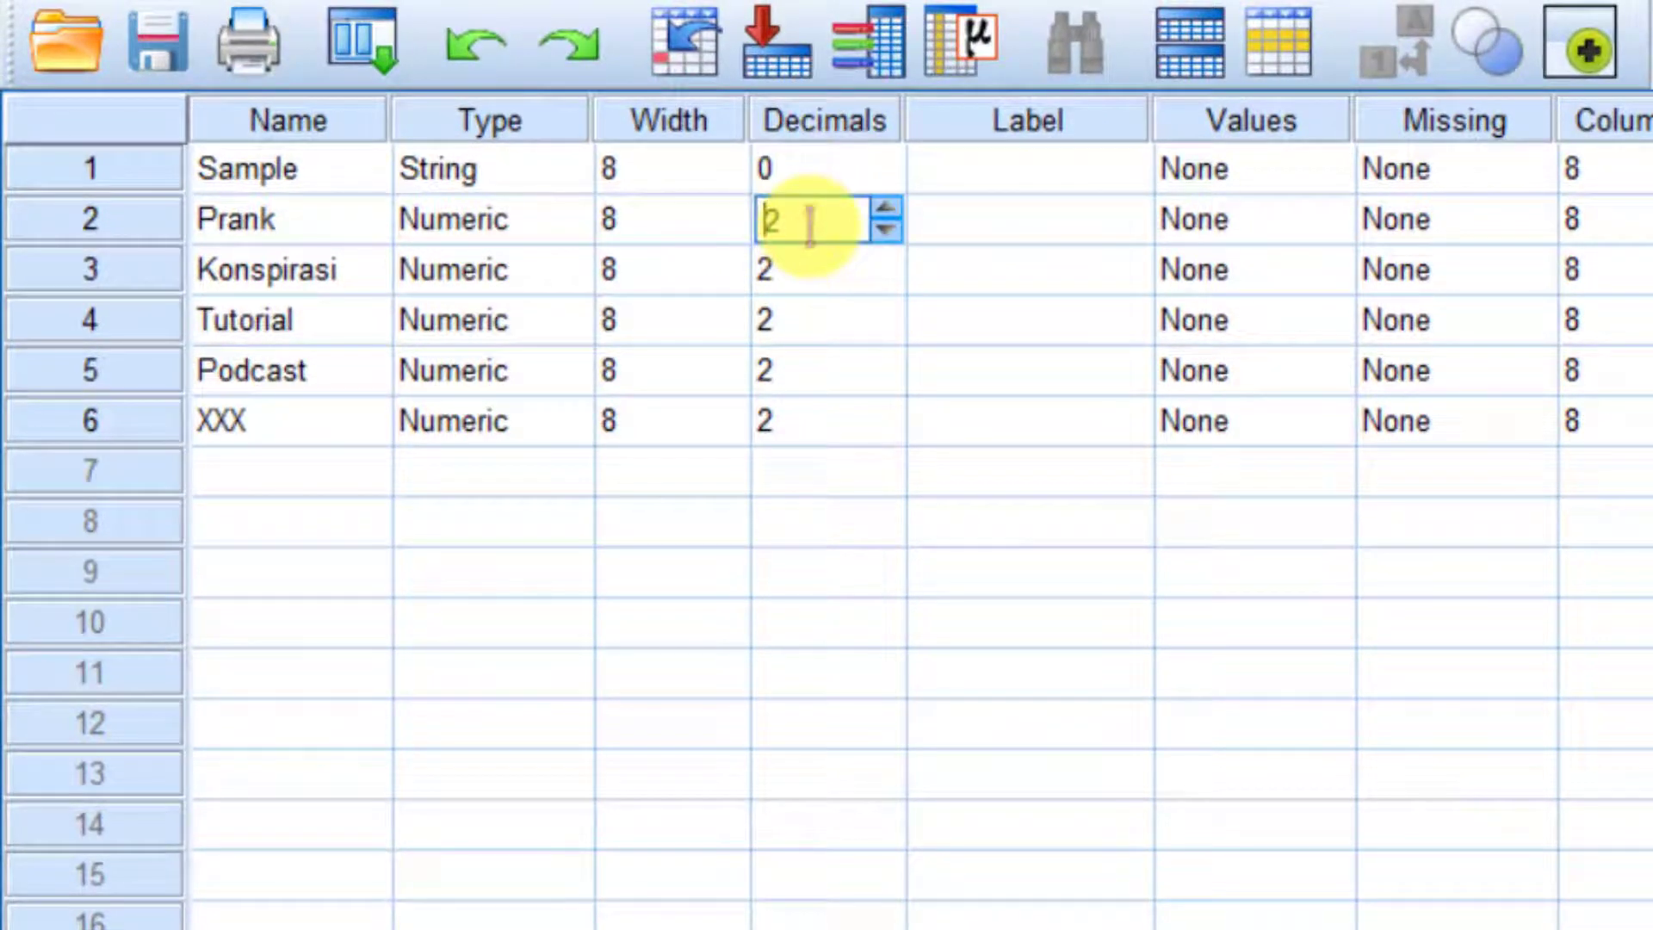
pyautogui.moveTo(820, 219); pyautogui.dragTo(709, 221)
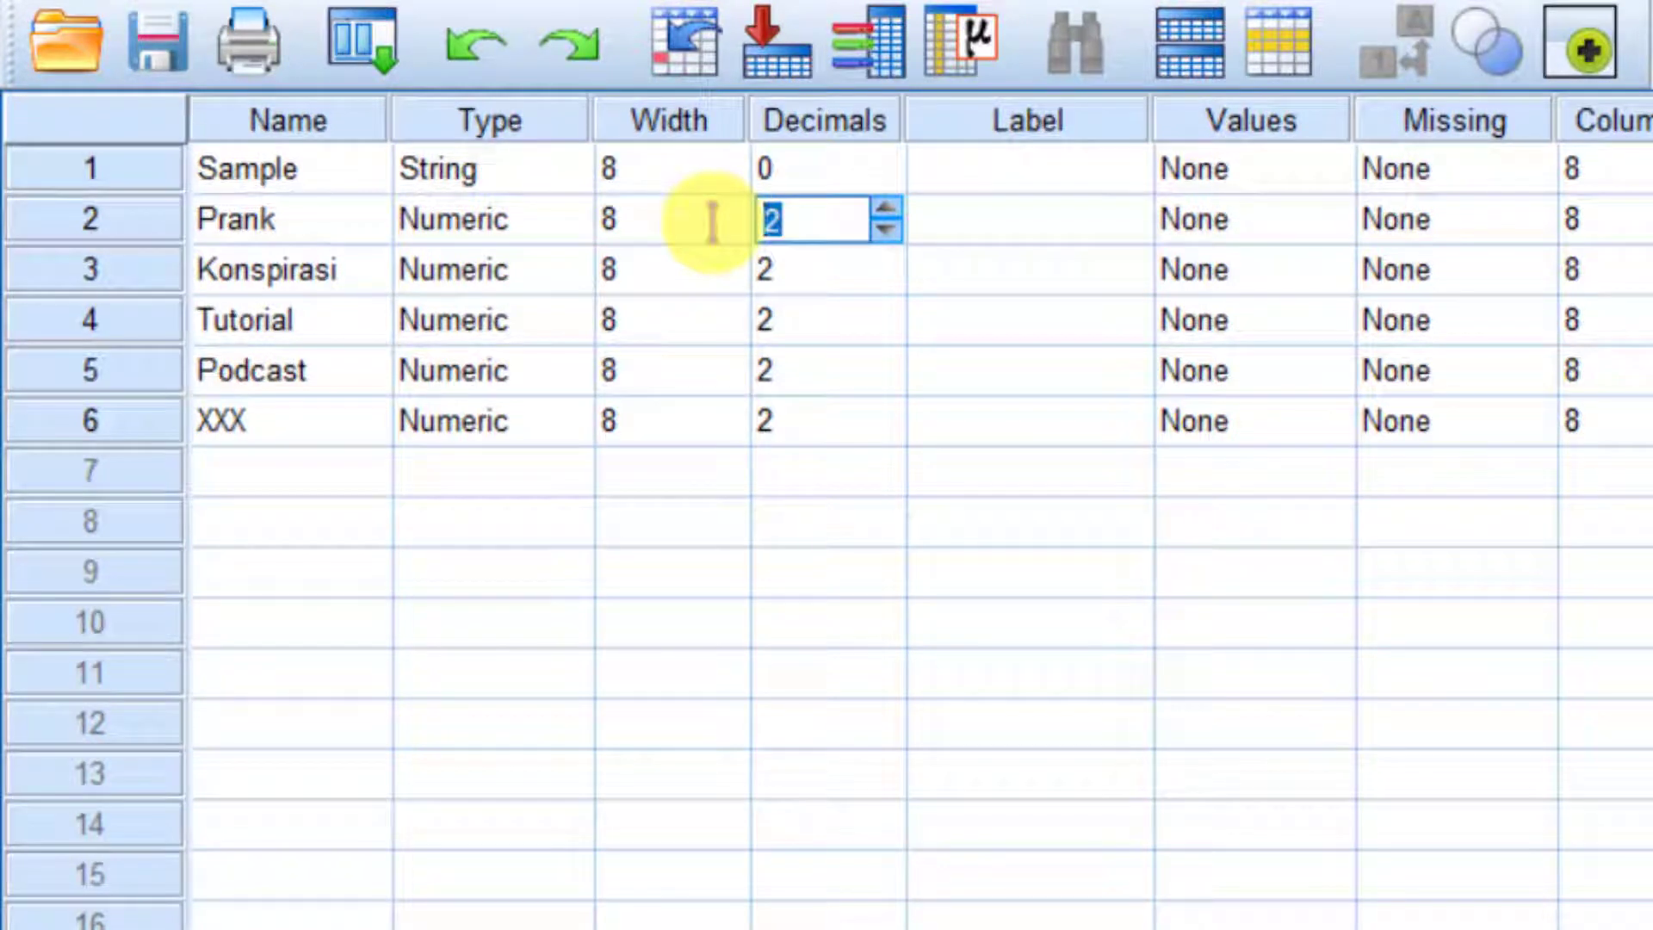
pyautogui.write('0')
pyautogui.press('Return')
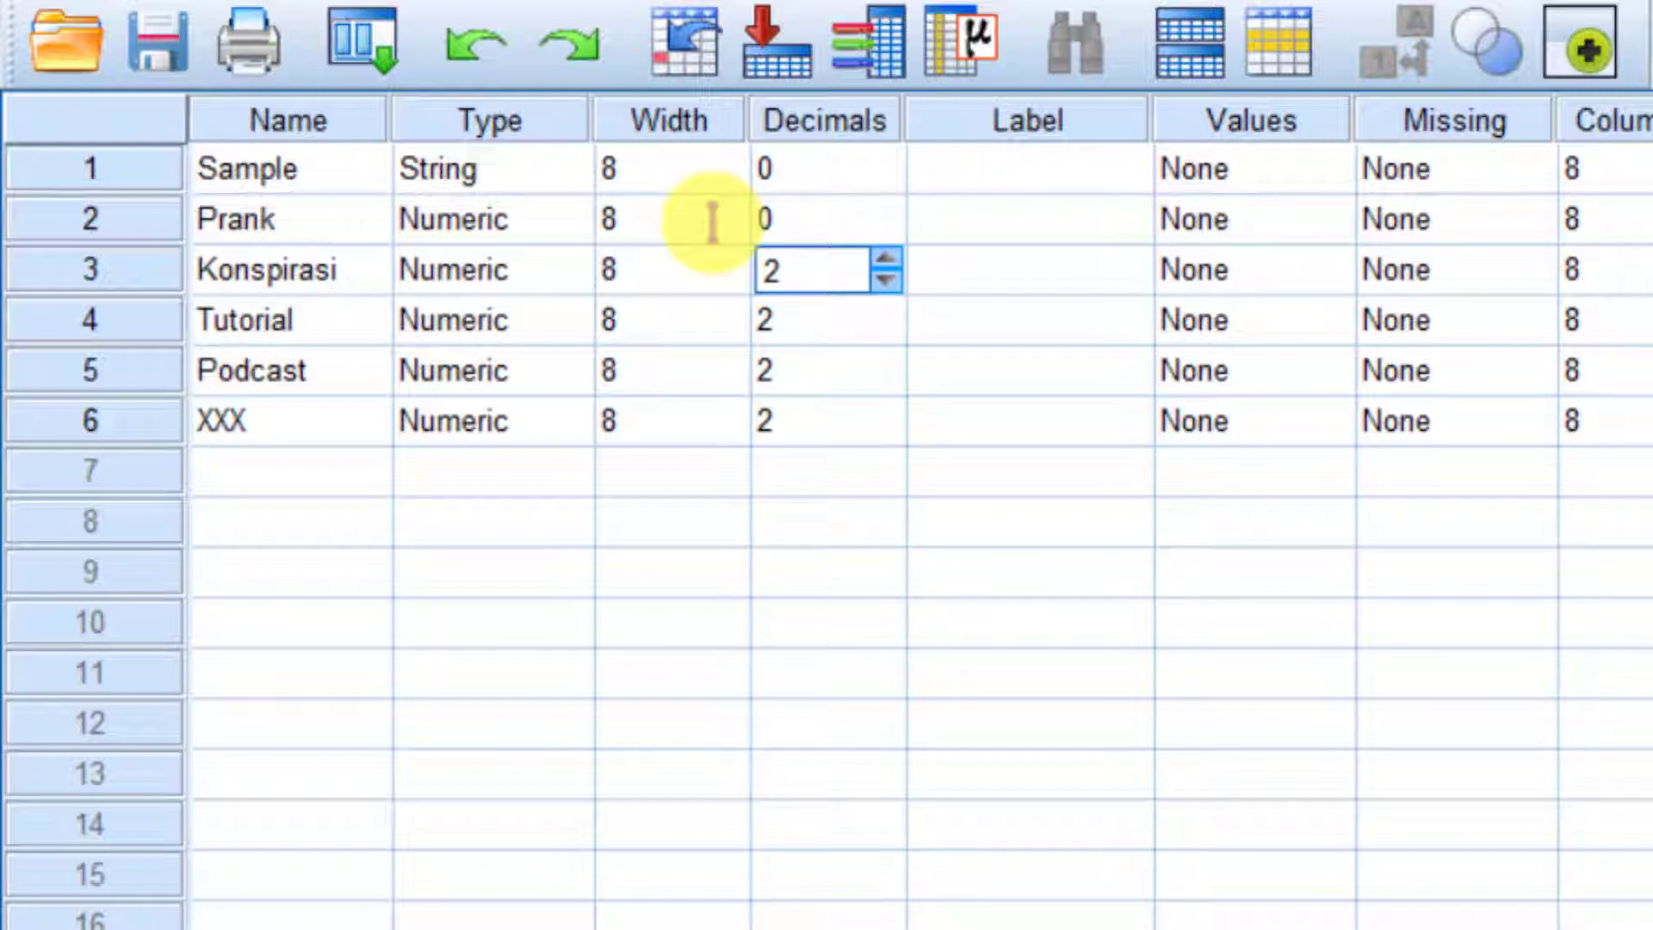
# Step: Set the number of decimals to 0 for Konspirasi, Tutorial, Podcast and XXX, and return to the data grid
pyautogui.write('0')
pyautogui.press('Return')
pyautogui.write('0')
pyautogui.press('Return')
pyautogui.write('0')
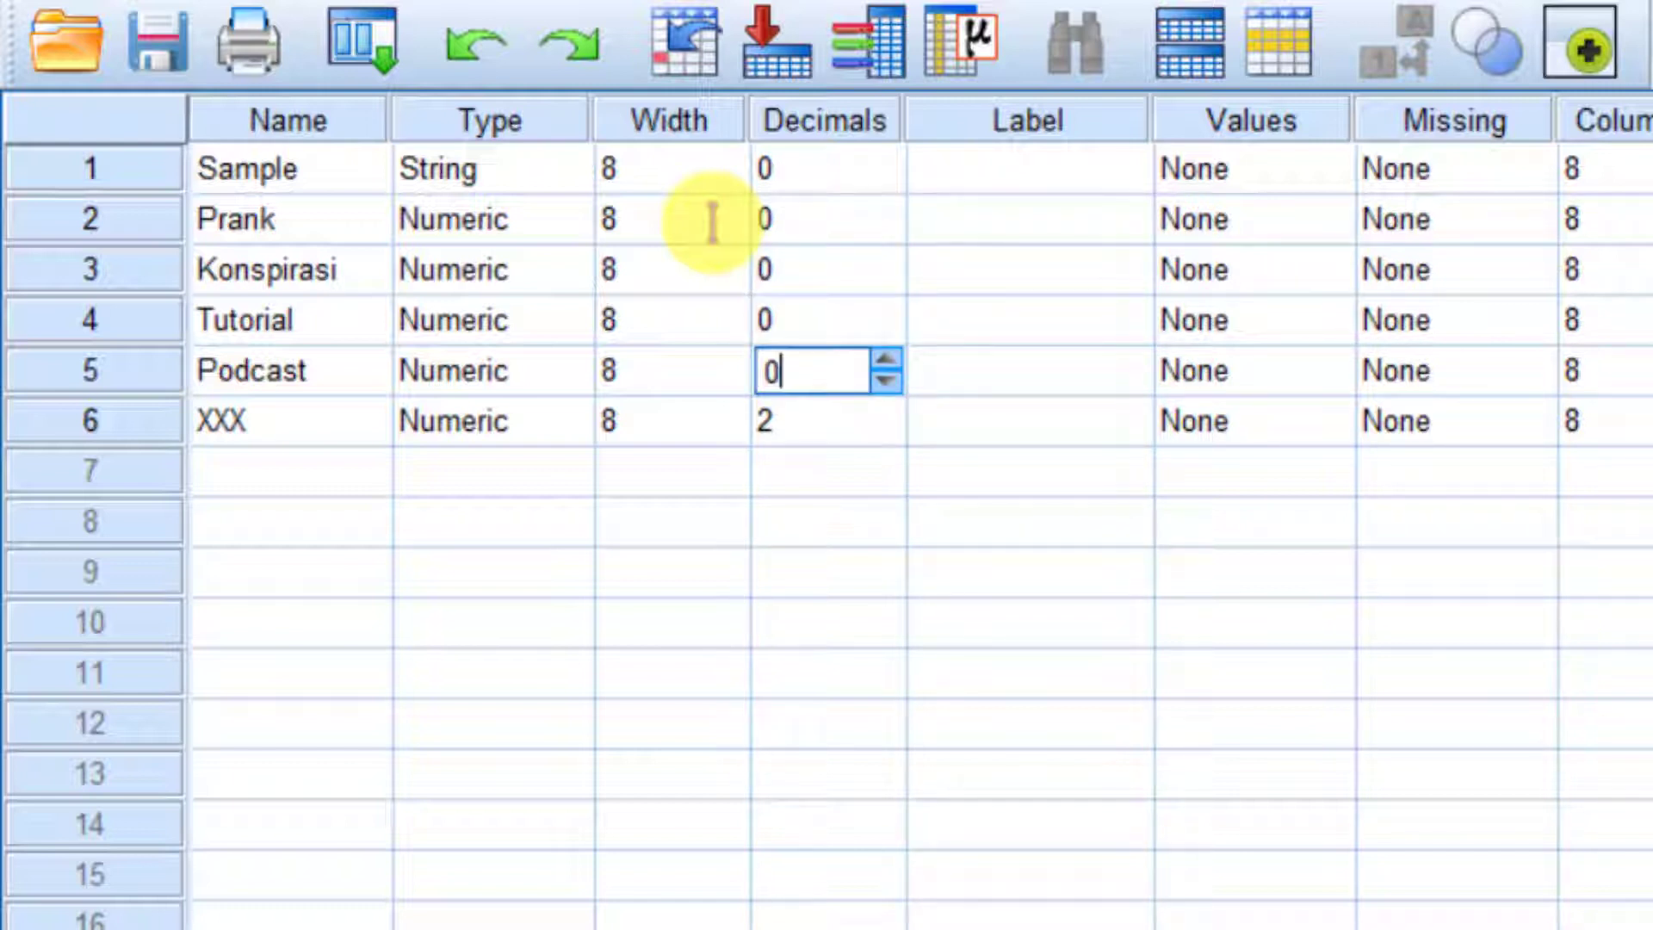
pyautogui.press('Return')
pyautogui.write('0')
pyautogui.click(439, 779)
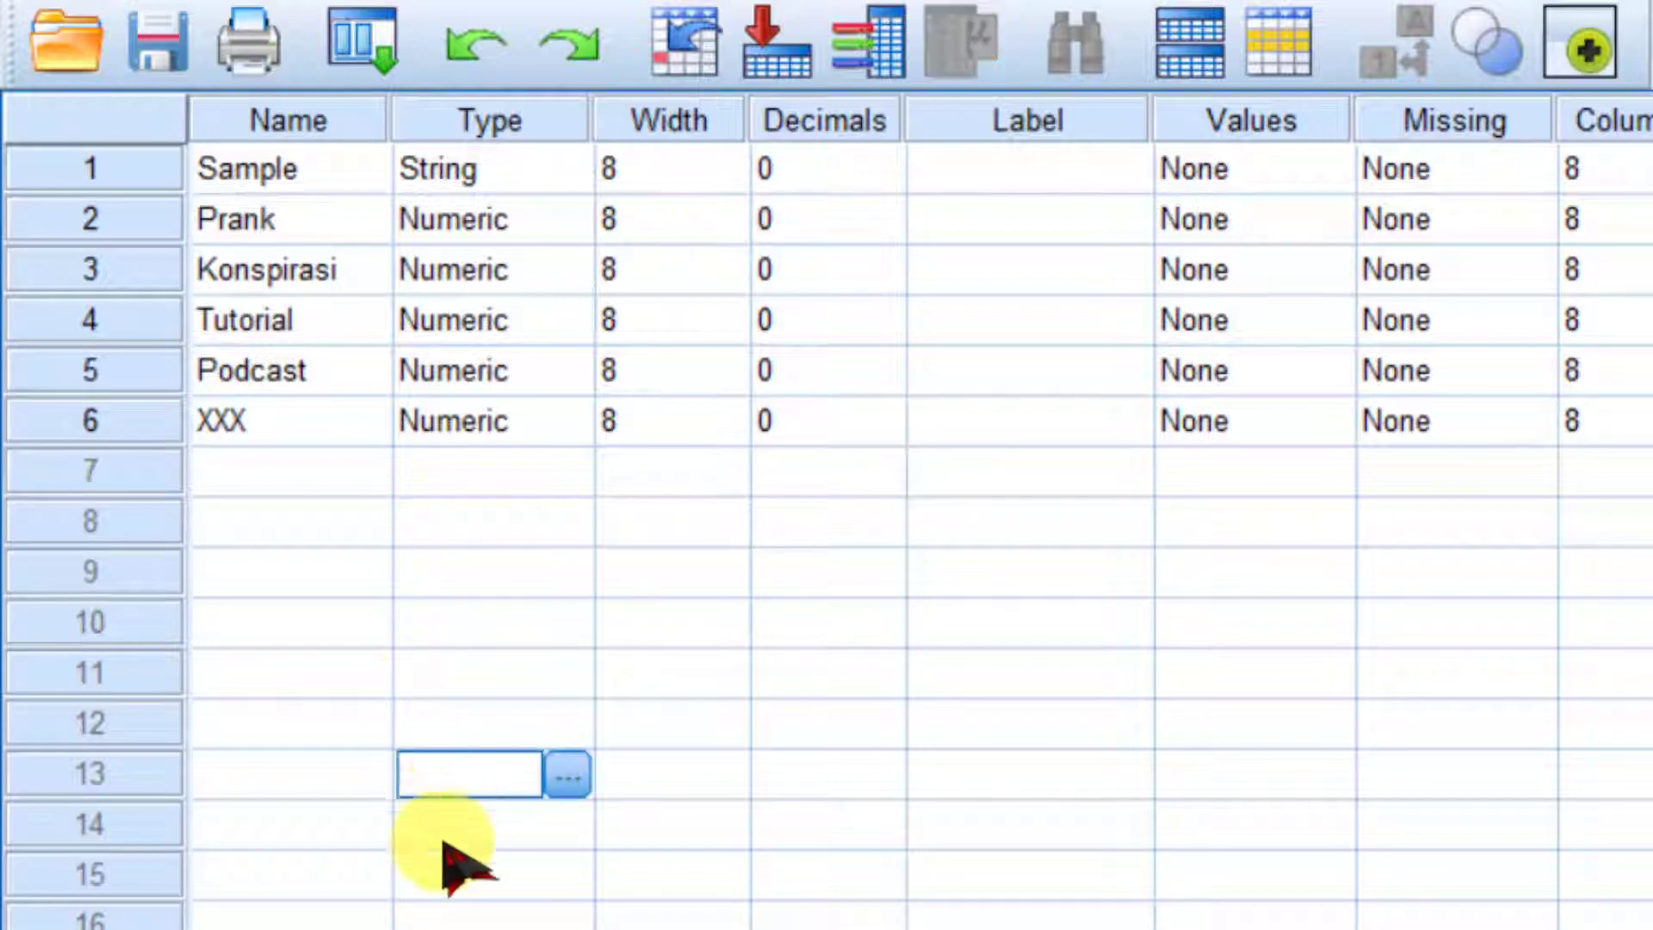
pyautogui.hotkey('ctrl', 't')
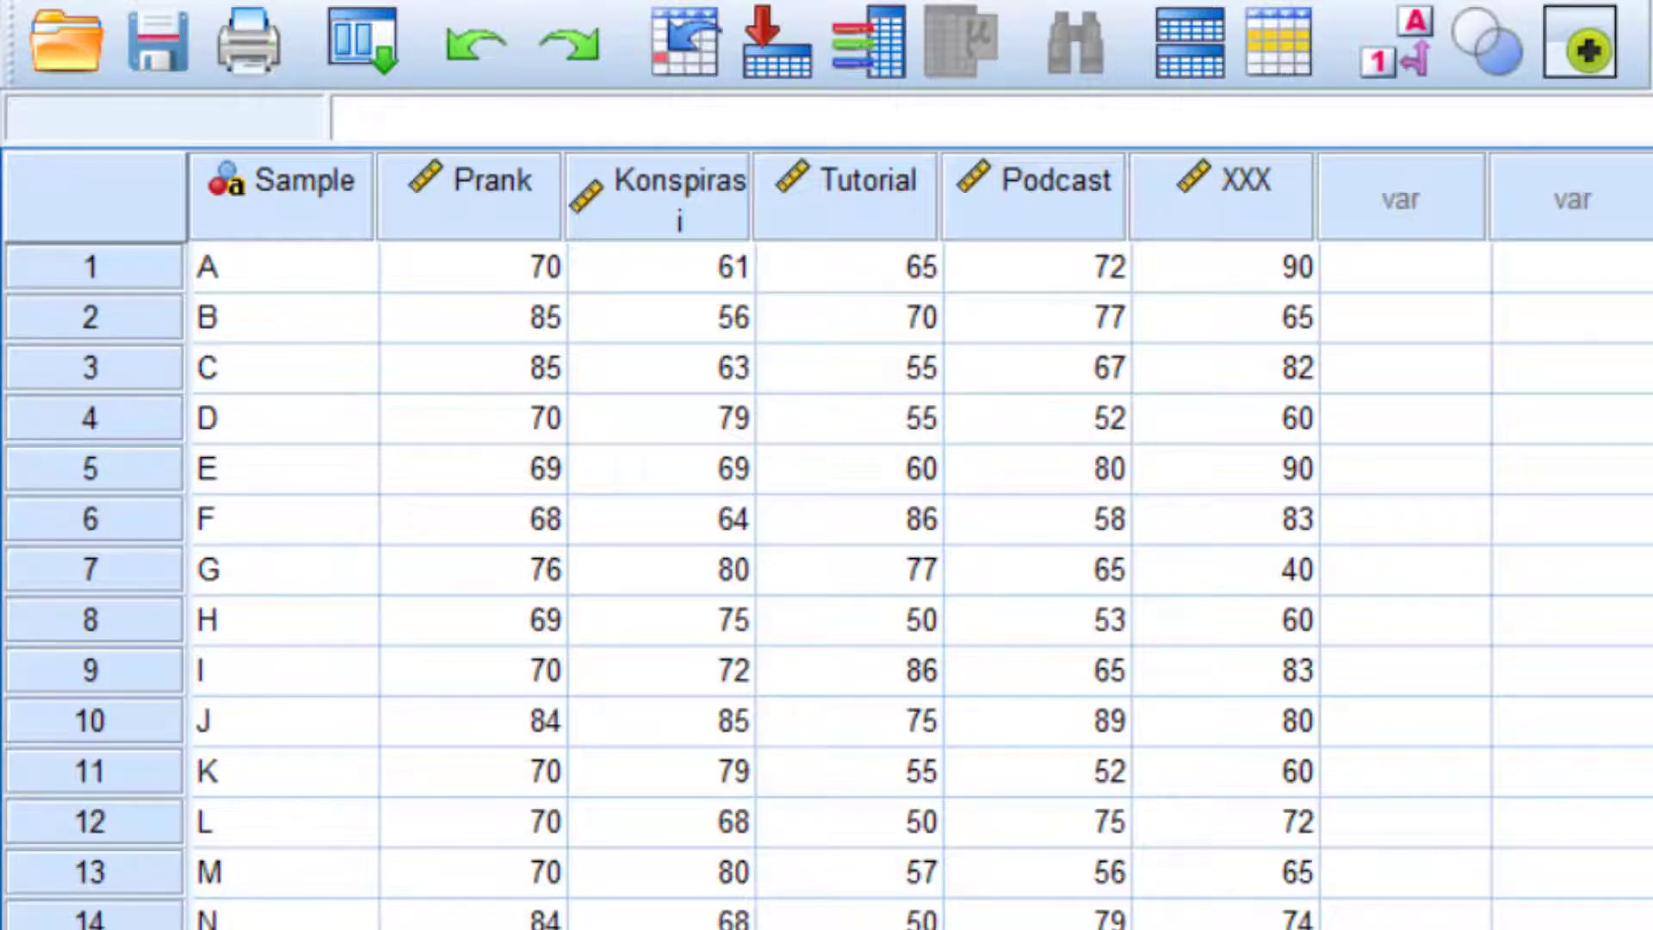
# Step: Switch to the Excel sheet and compare the text entries of the Sample column with the numeric scores of the Prank column
pyautogui.hotkey('ctrl', 't')
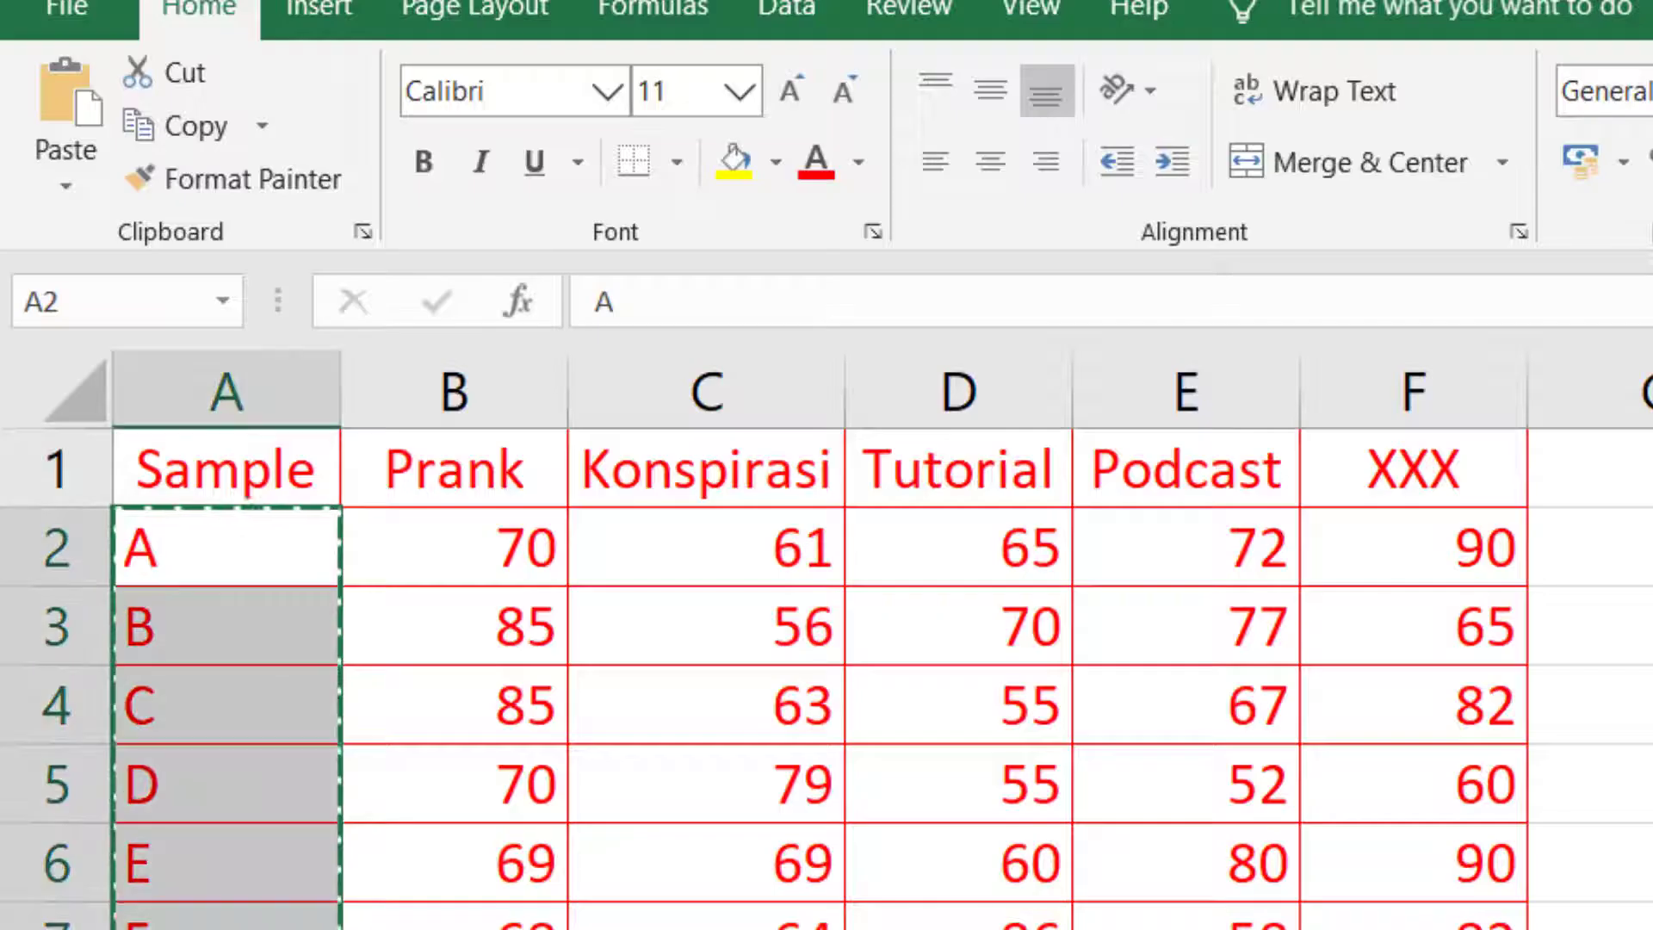
pyautogui.click(481, 526)
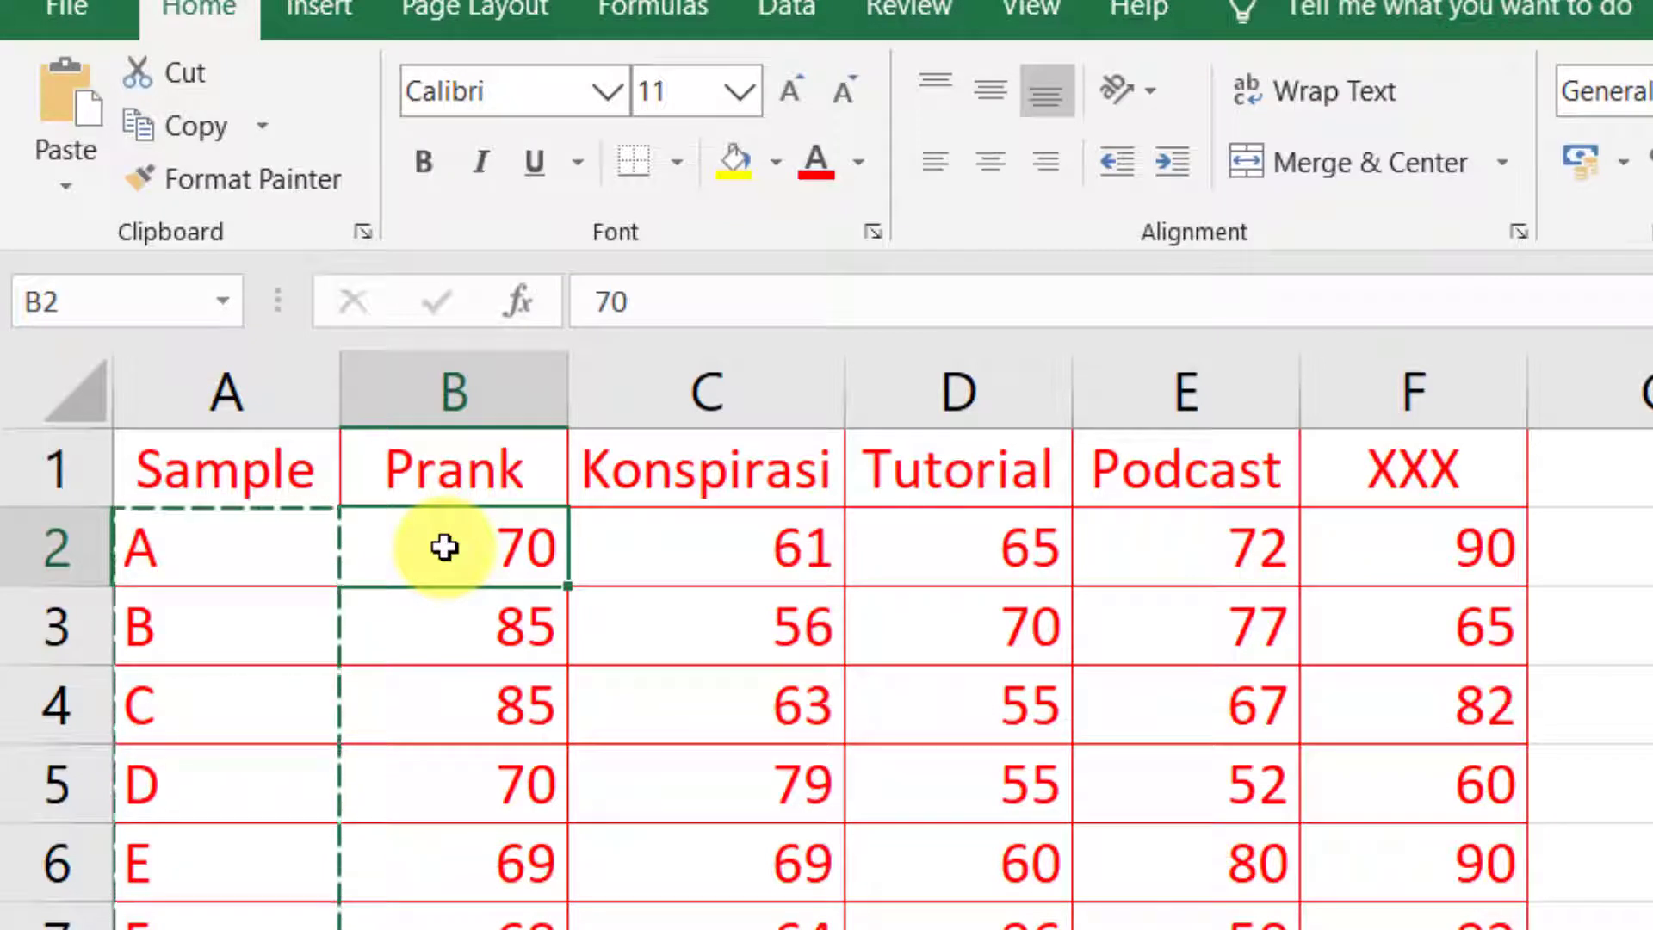
pyautogui.doubleClick(266, 546)
pyautogui.click(266, 621)
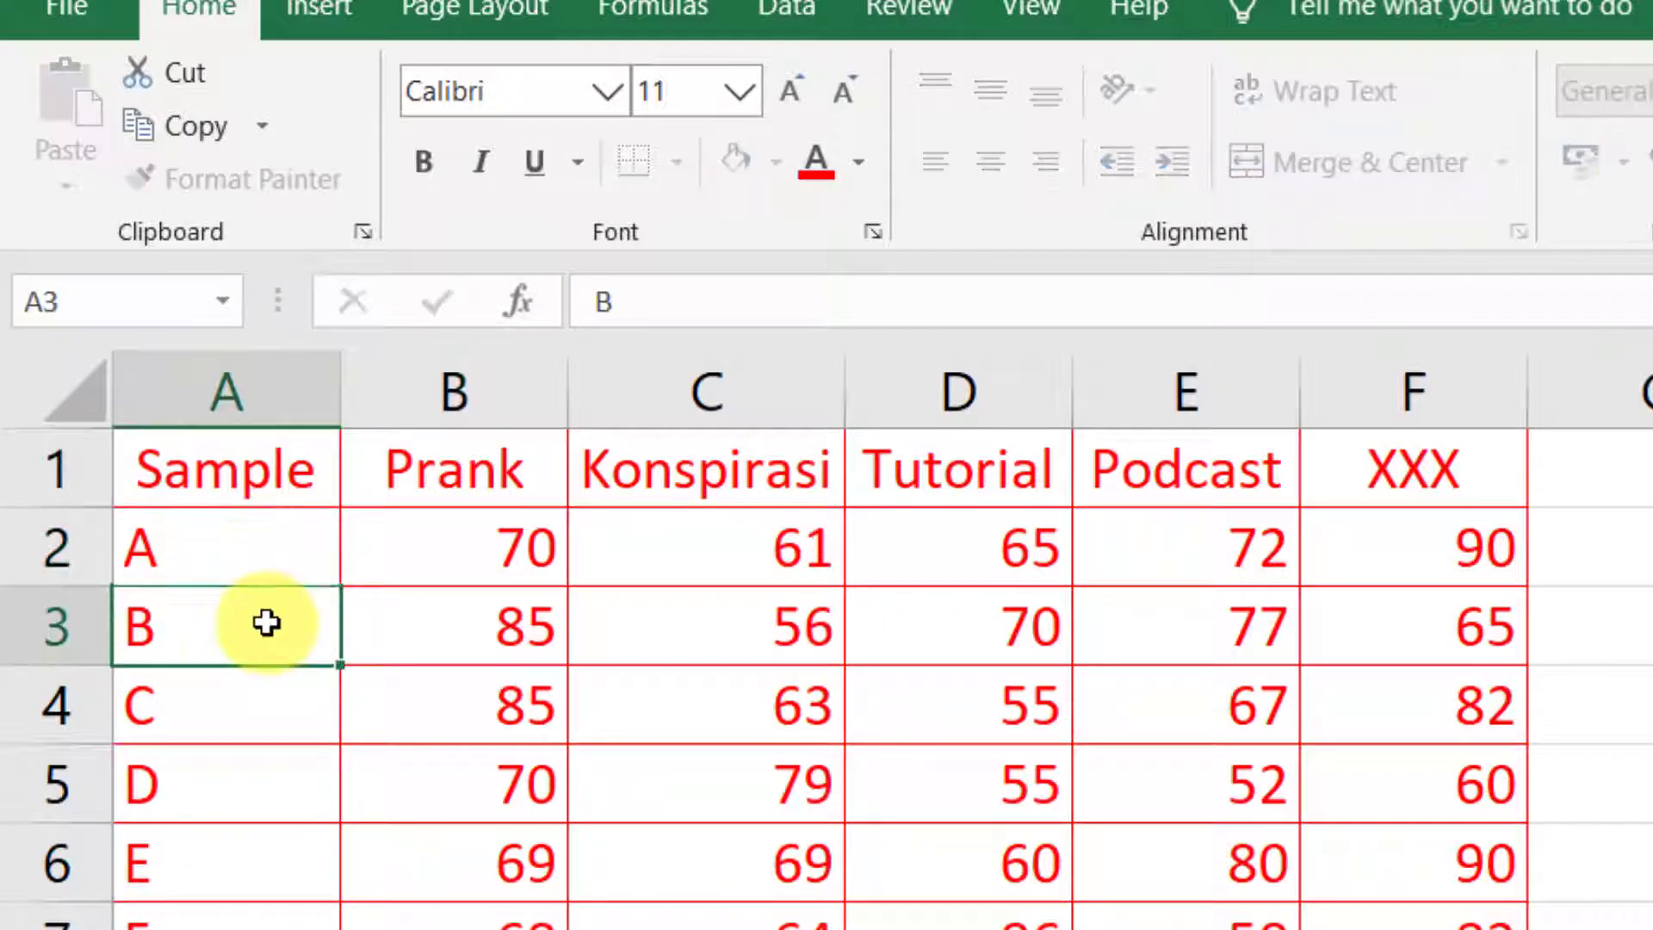
pyautogui.click(266, 693)
pyautogui.click(290, 544)
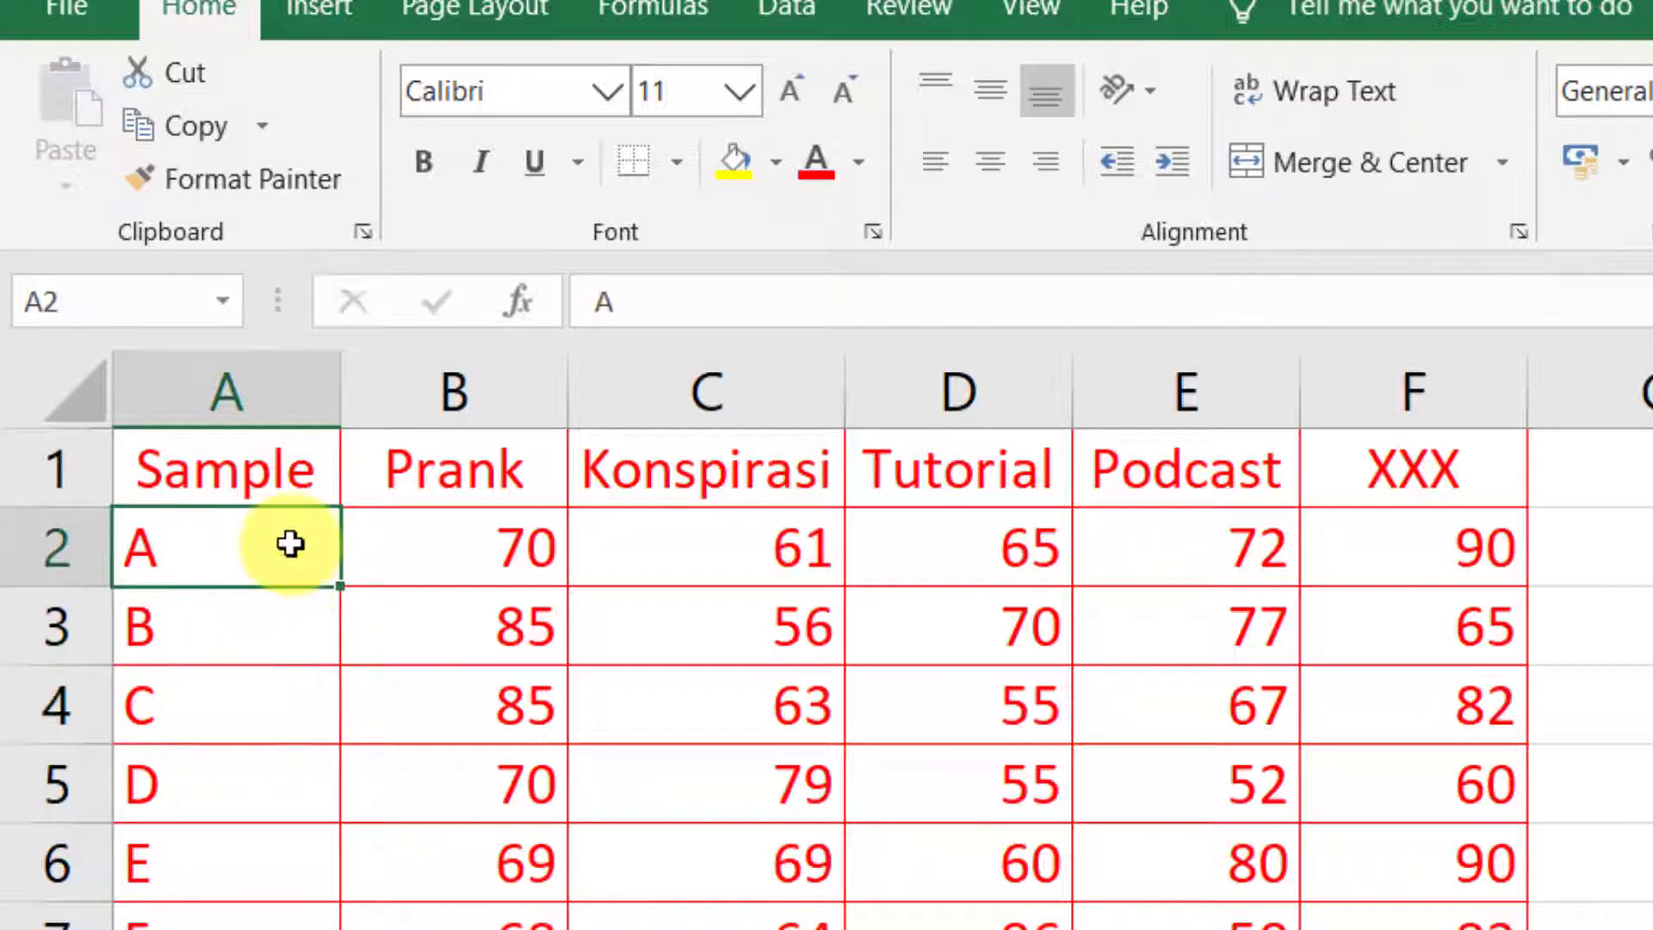
pyautogui.click(469, 539)
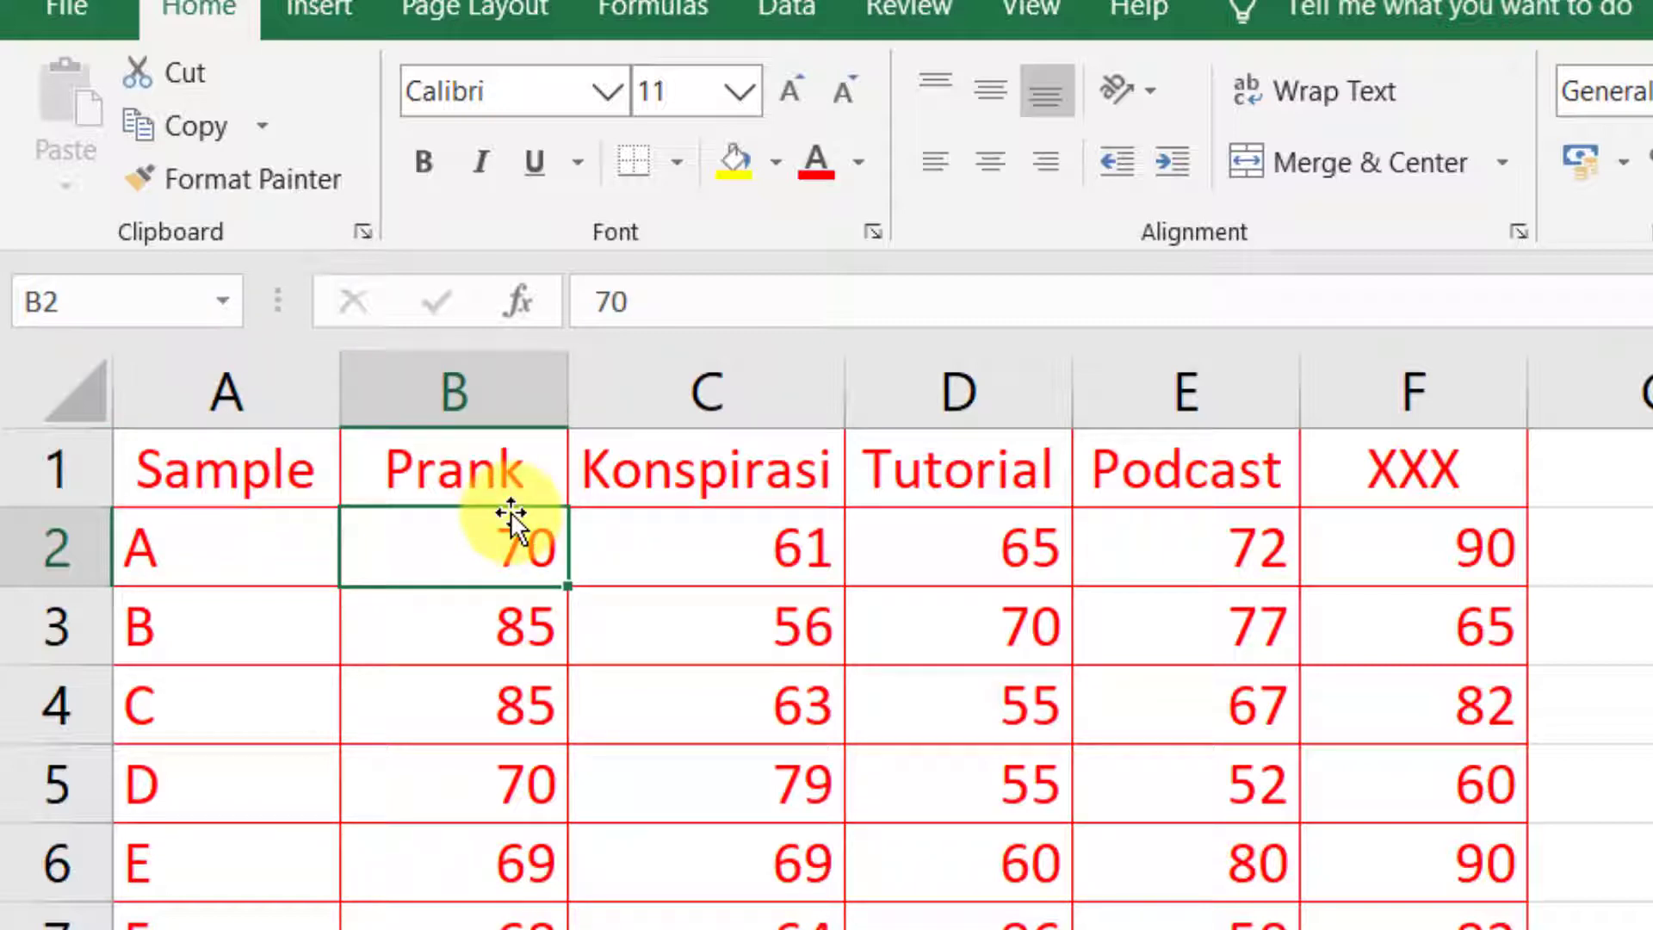
pyautogui.click(454, 644)
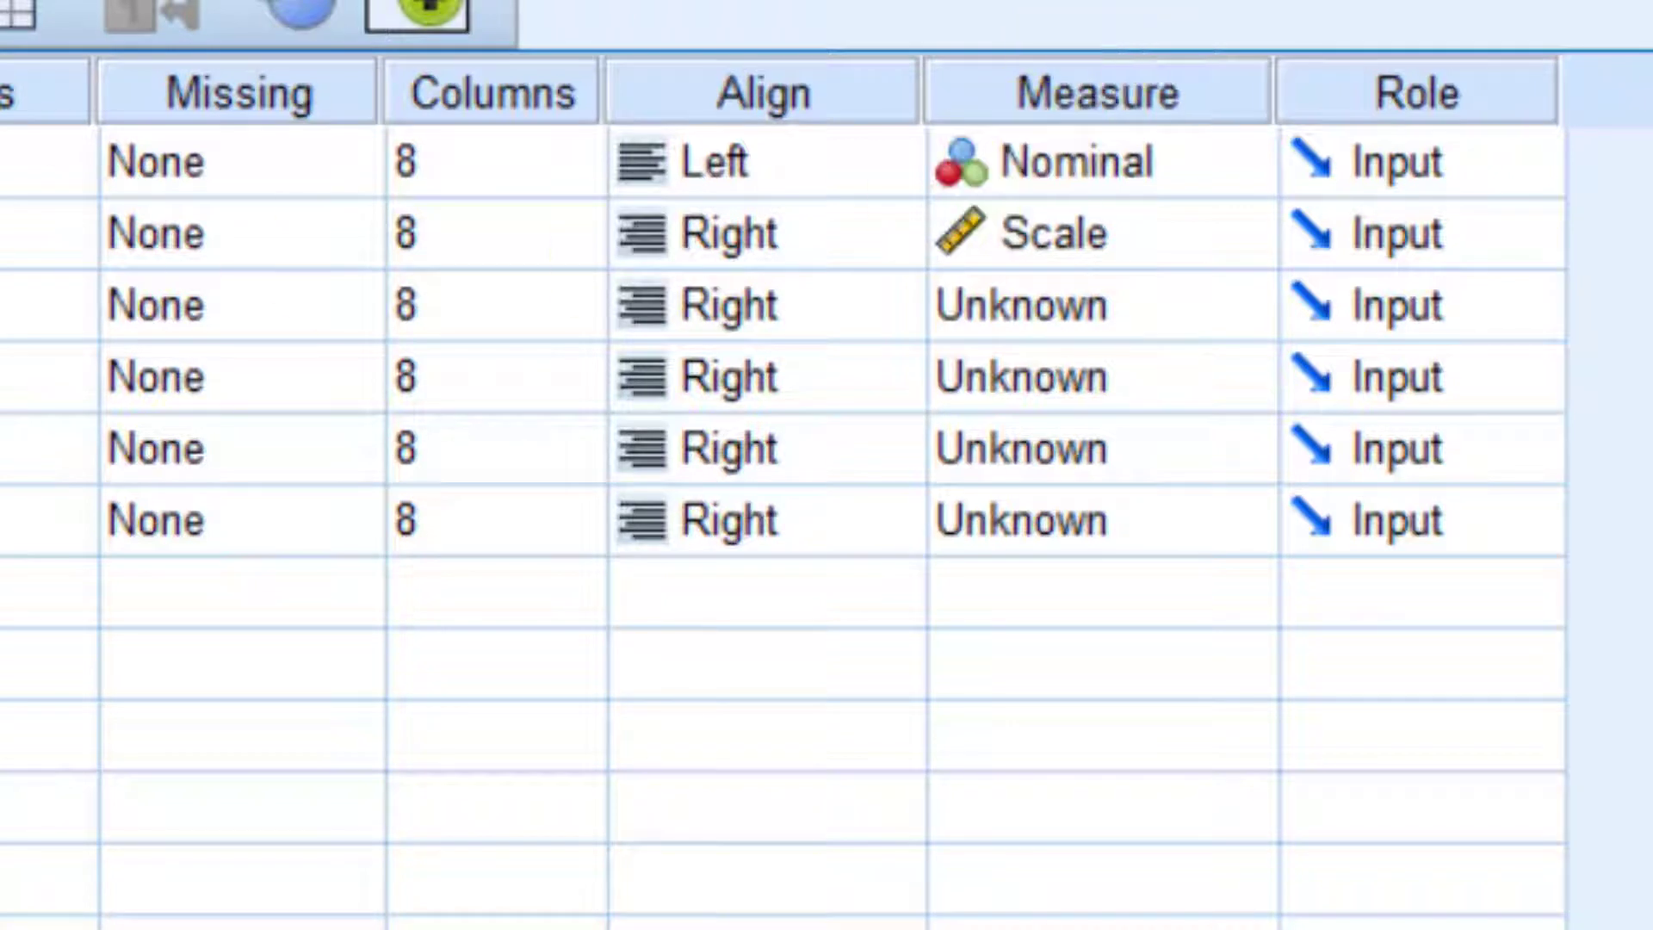
# Step: In the SPSS variable definitions, set the measurement level of Prank and Konspirasi to Ordinal
pyautogui.click(1197, 241)
pyautogui.click(1240, 234)
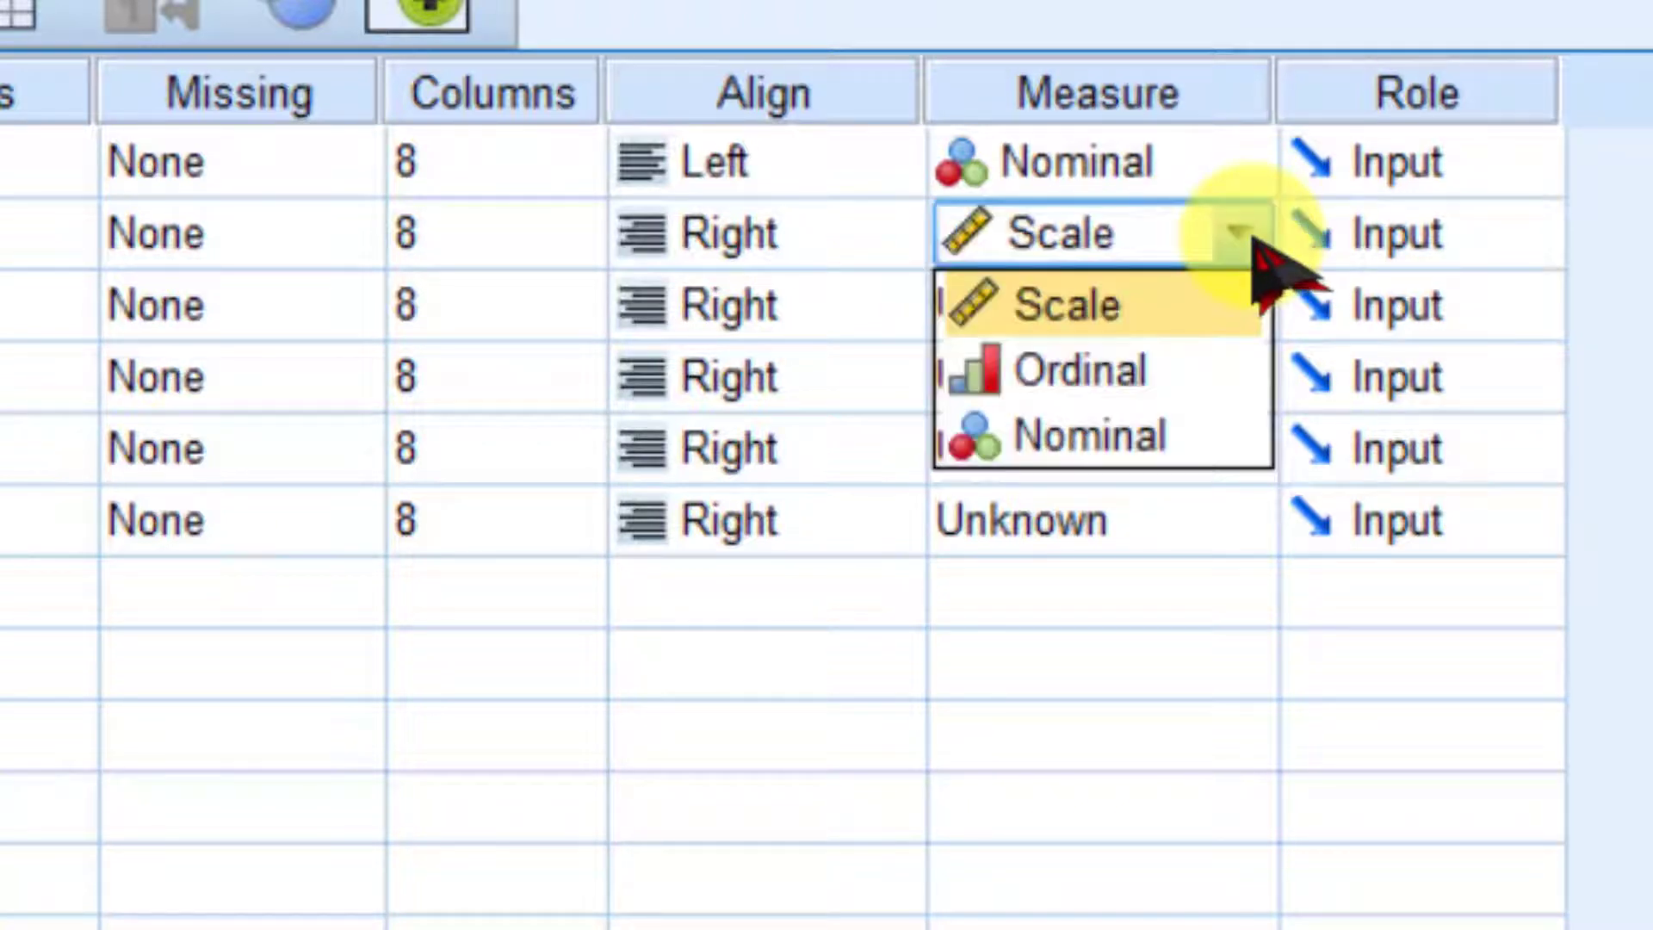
pyautogui.click(1179, 371)
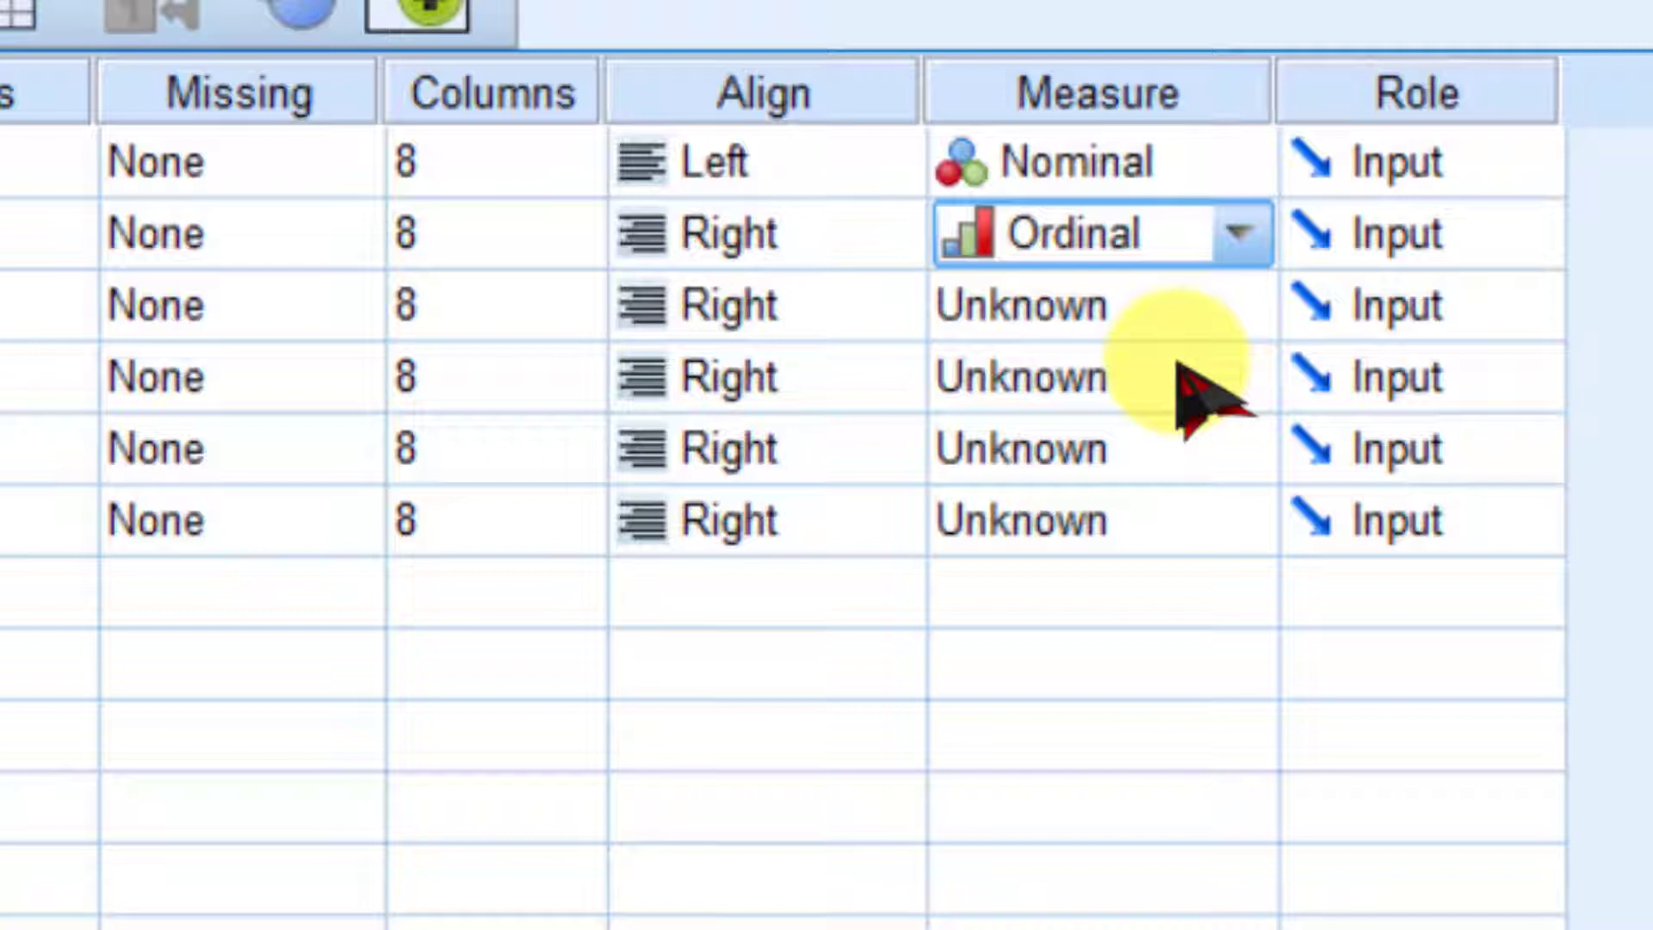
pyautogui.click(1183, 310)
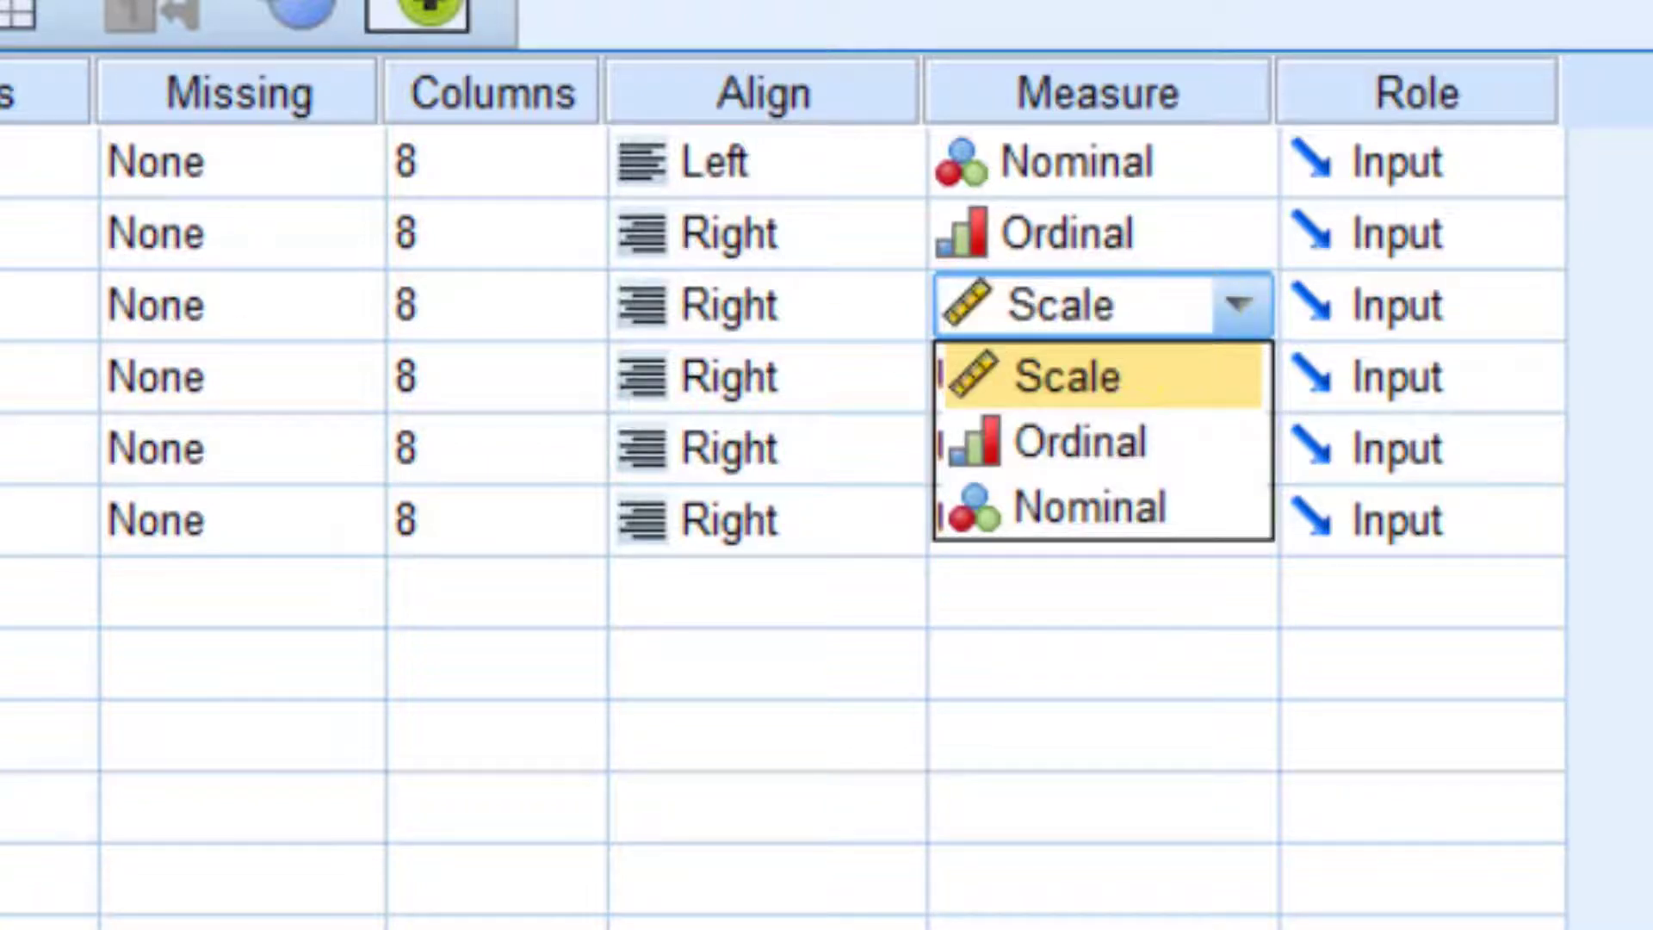
pyautogui.click(1071, 443)
# Step: Set the measurement level of Tutorial, Podcast and XXX to Ordinal
pyautogui.click(1107, 383)
pyautogui.click(1126, 388)
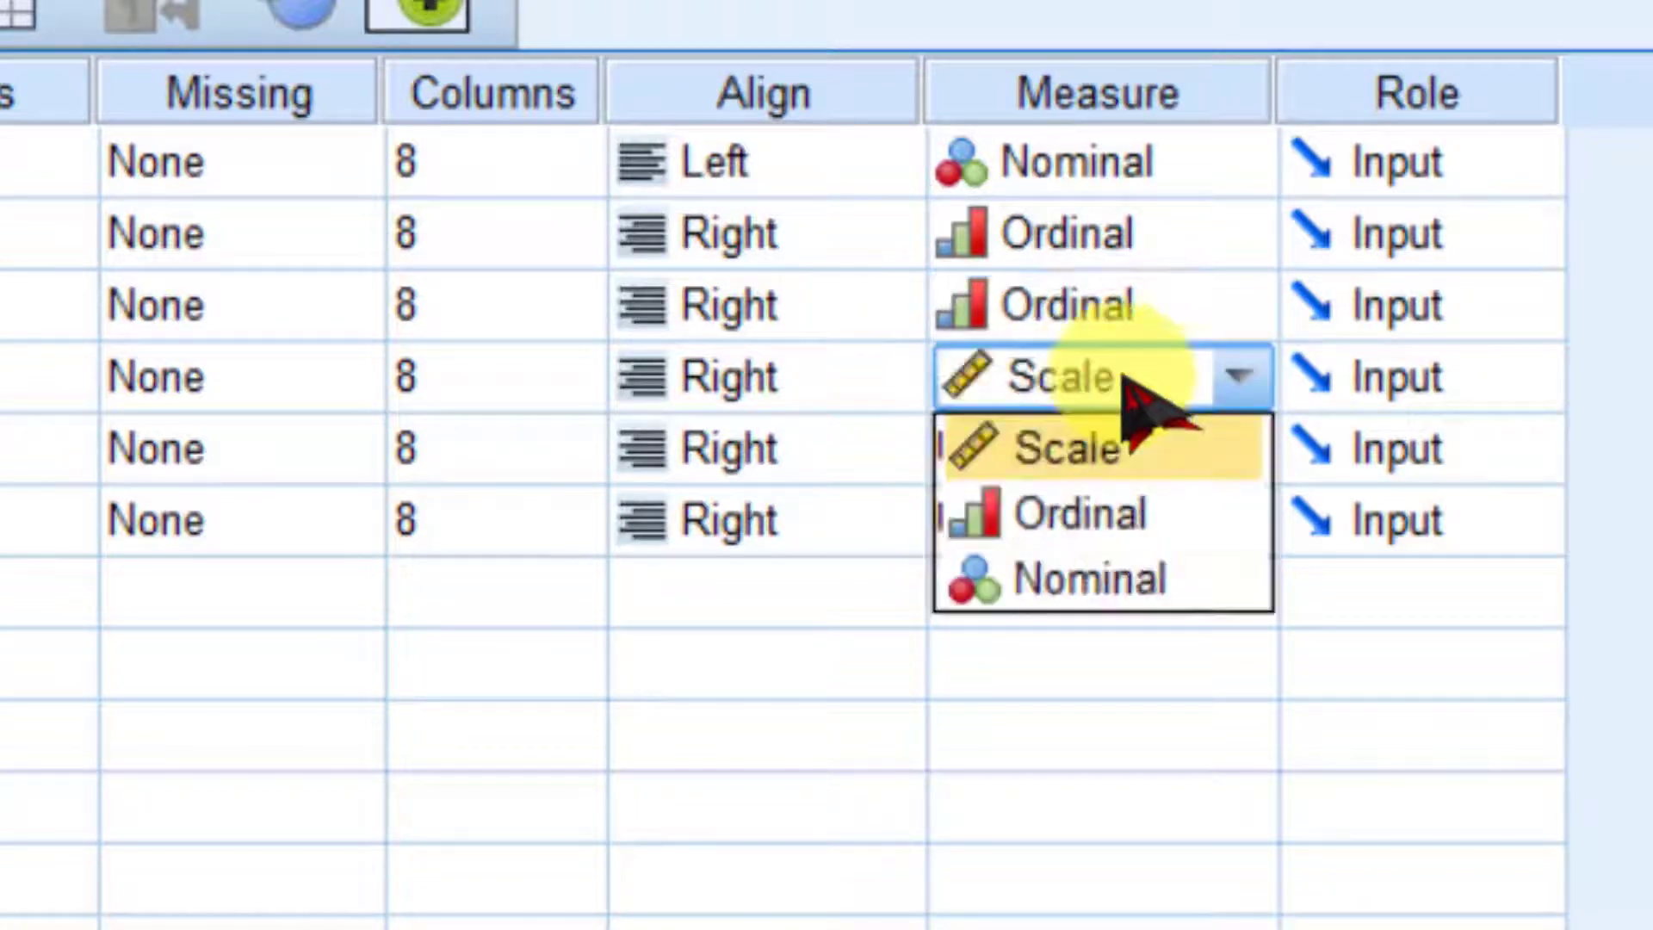
pyautogui.click(1111, 515)
pyautogui.click(1123, 452)
pyautogui.click(1125, 456)
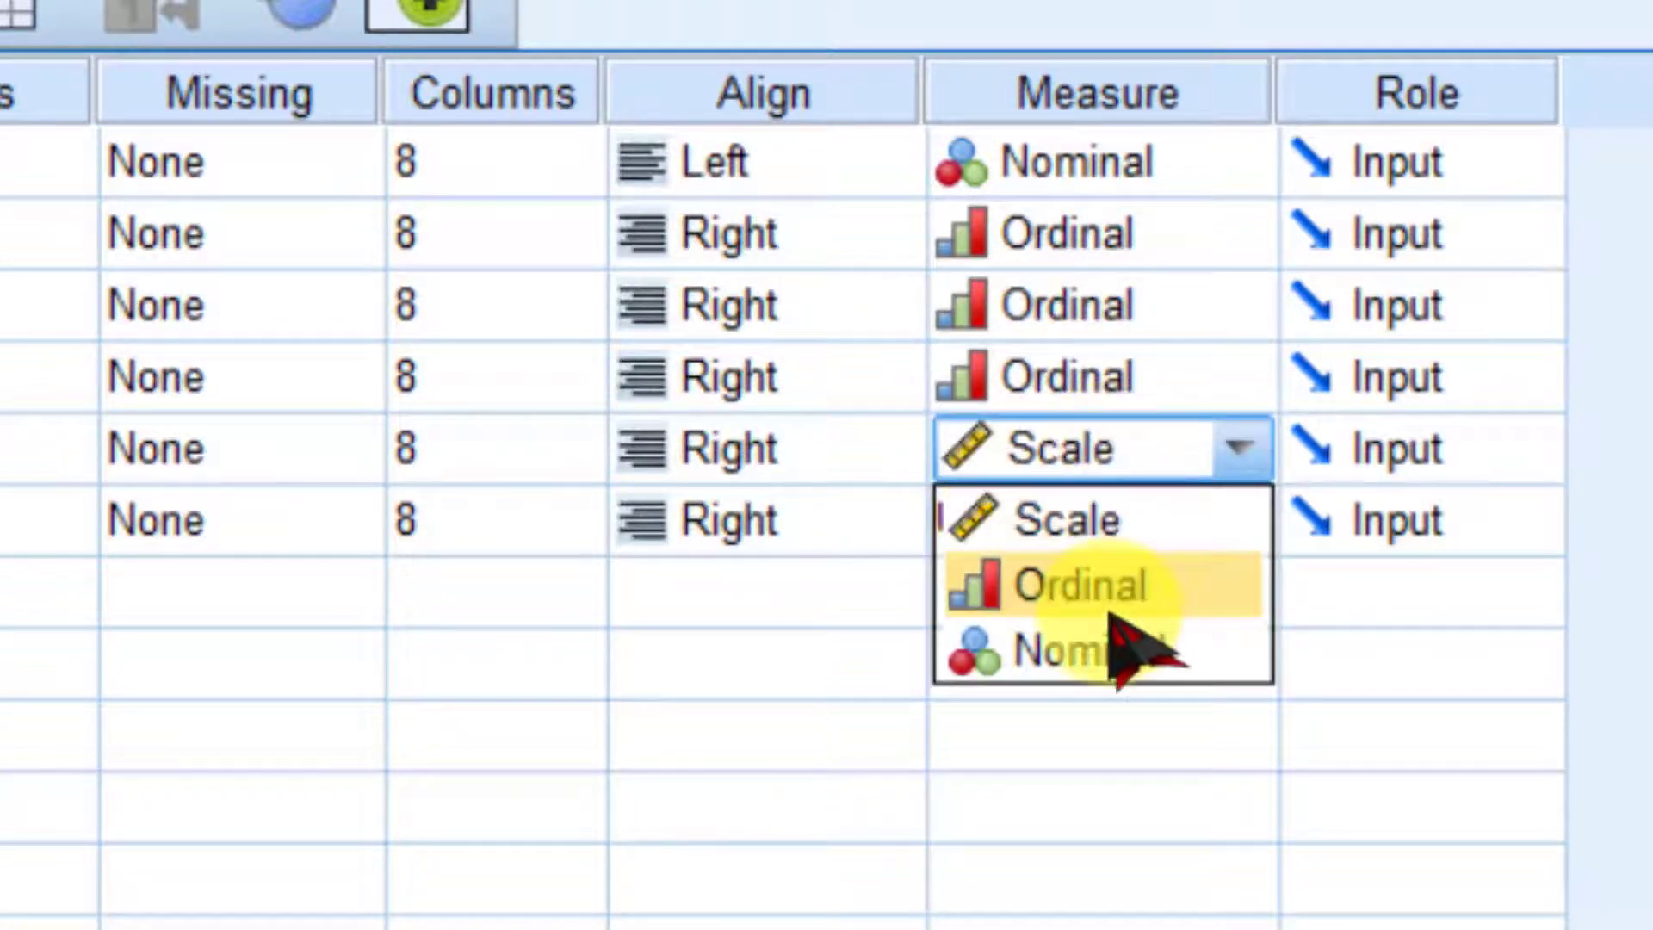
pyautogui.click(1111, 612)
pyautogui.click(1120, 513)
pyautogui.click(1121, 542)
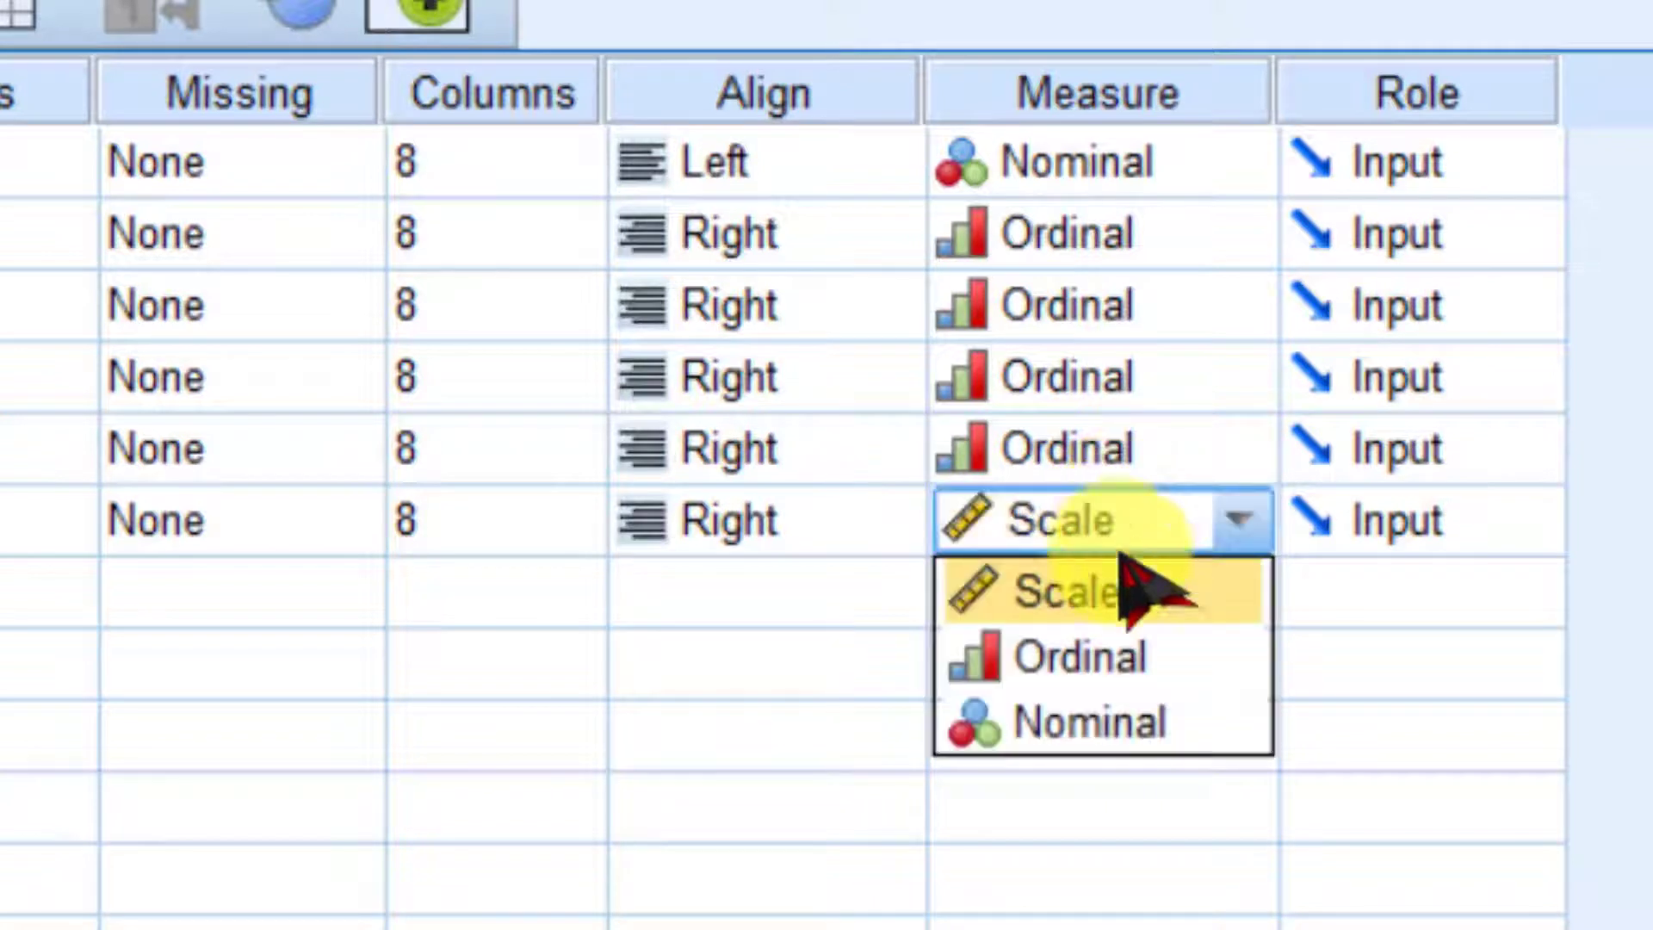
pyautogui.click(1109, 663)
pyautogui.click(1168, 671)
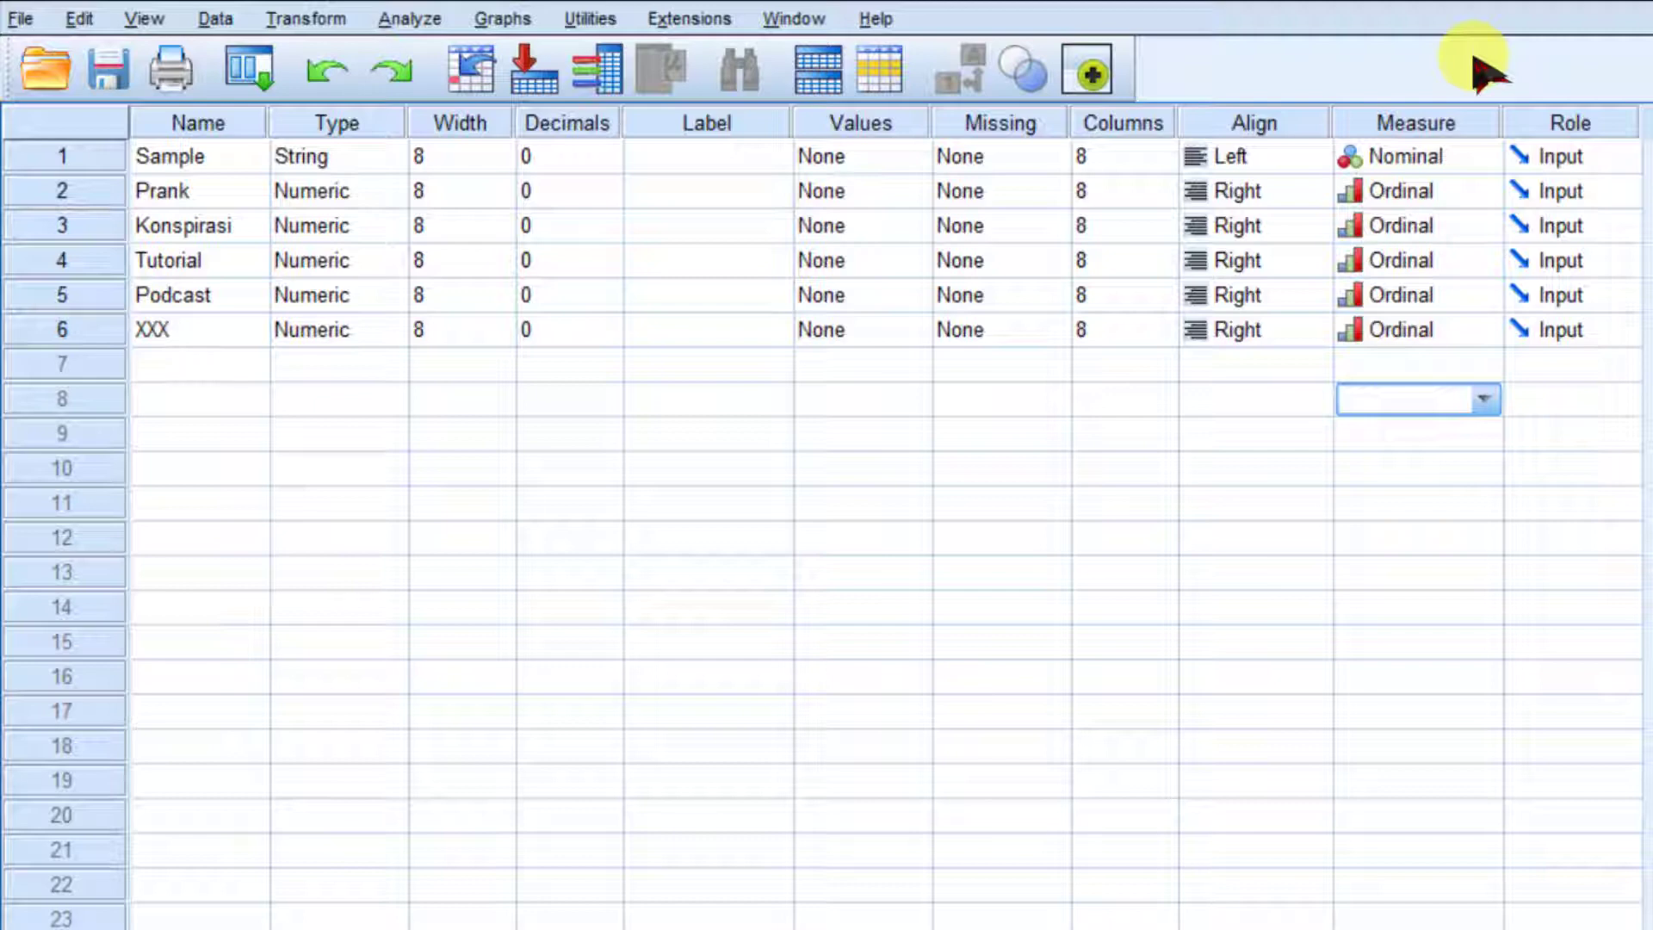
# Step: Return to the data grid and select the scores of cases 1 to 14 from Prank through XXX
pyautogui.click(86, 929)
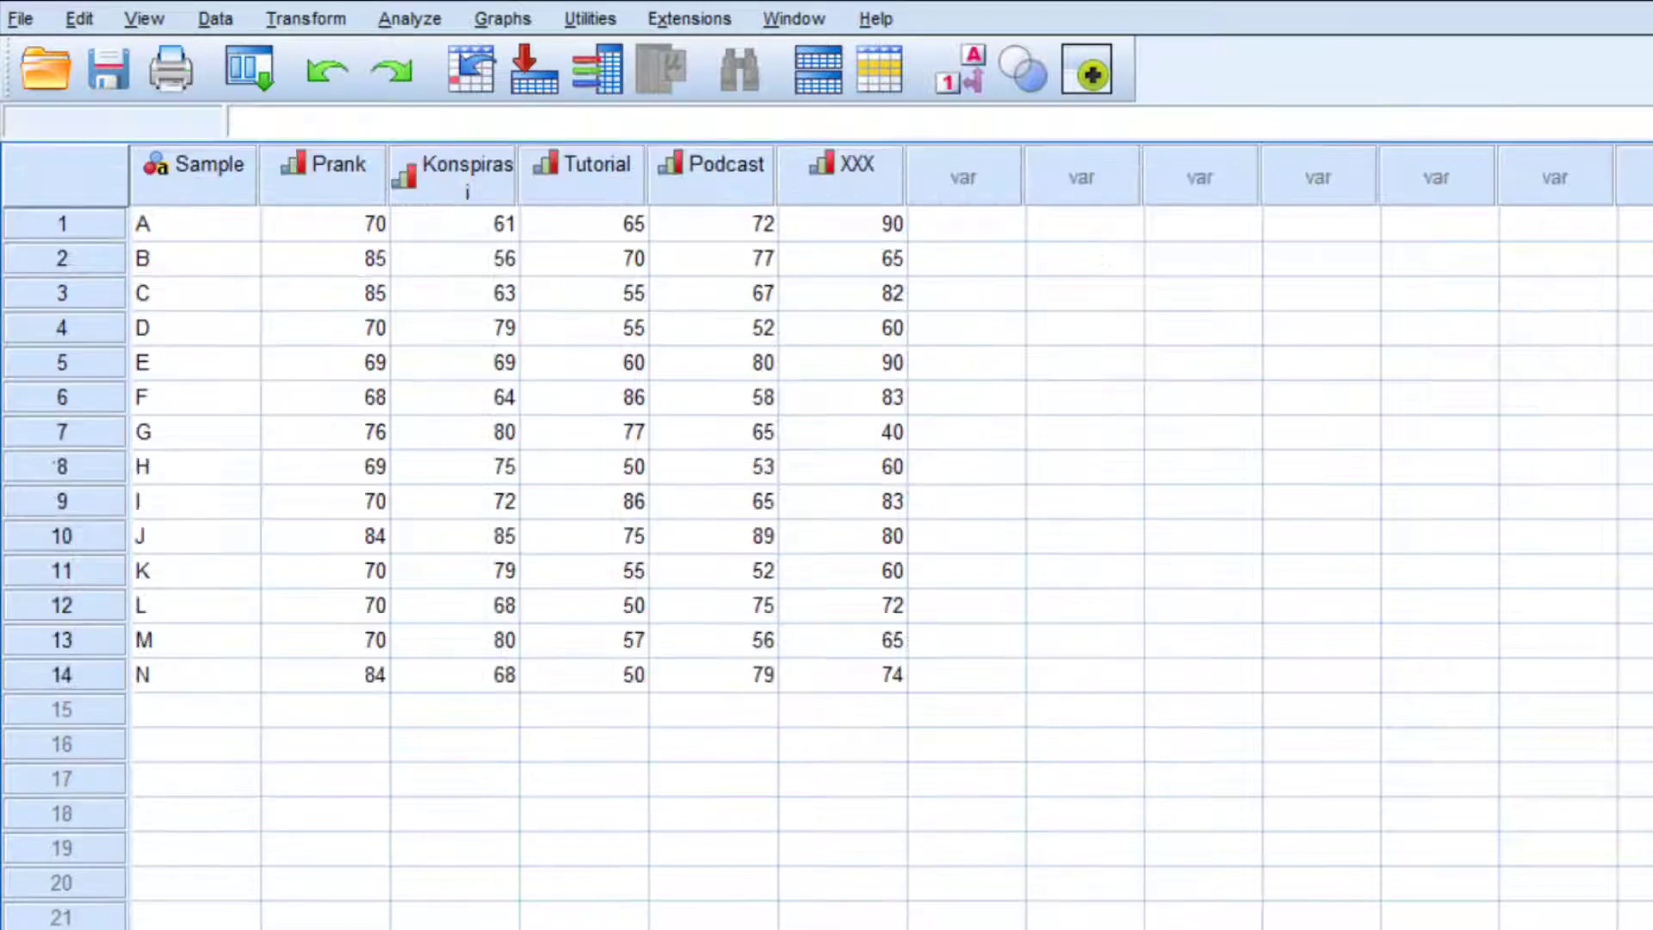
pyautogui.click(164, 233)
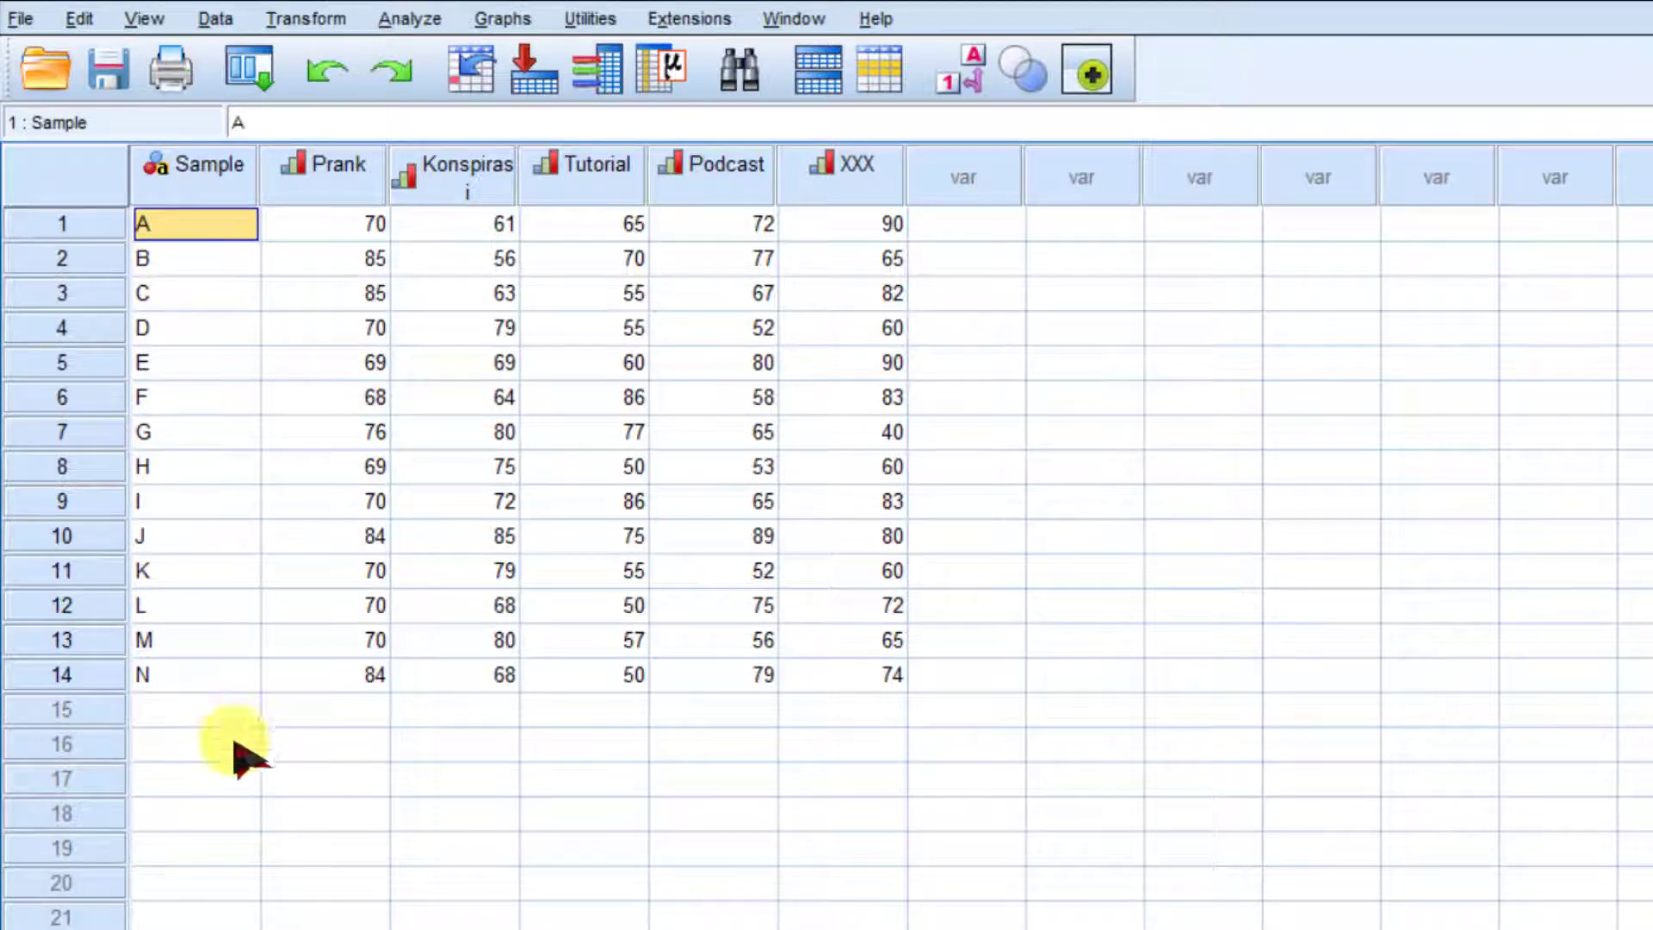
pyautogui.hotkey('ctrl', 't')
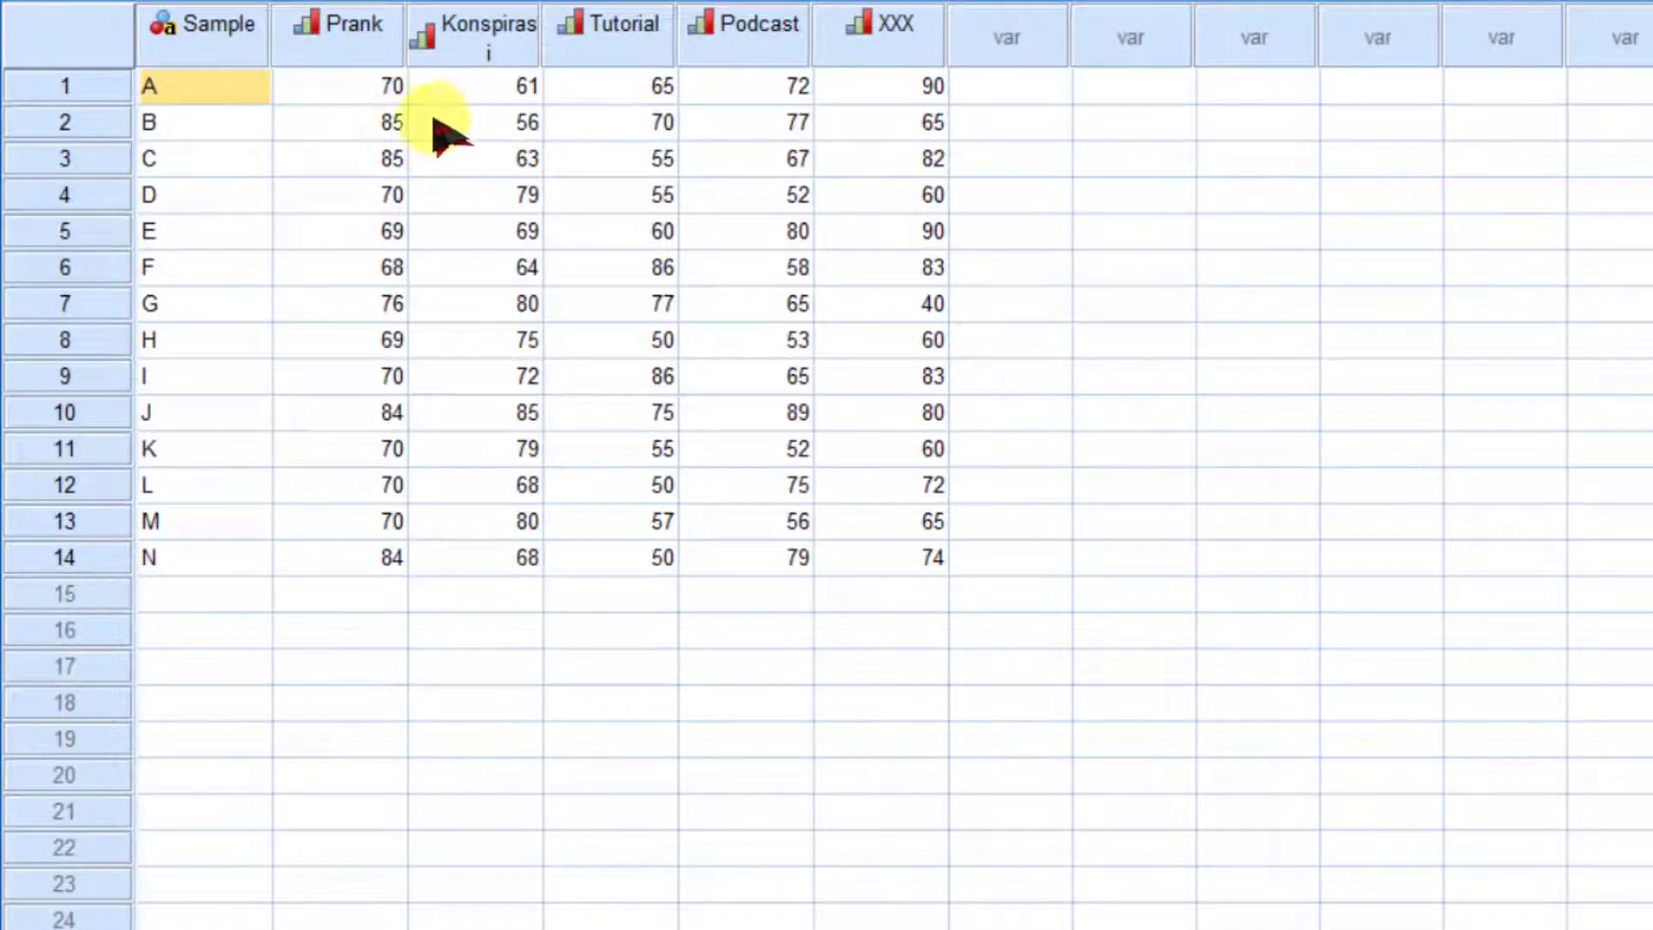
pyautogui.click(370, 97)
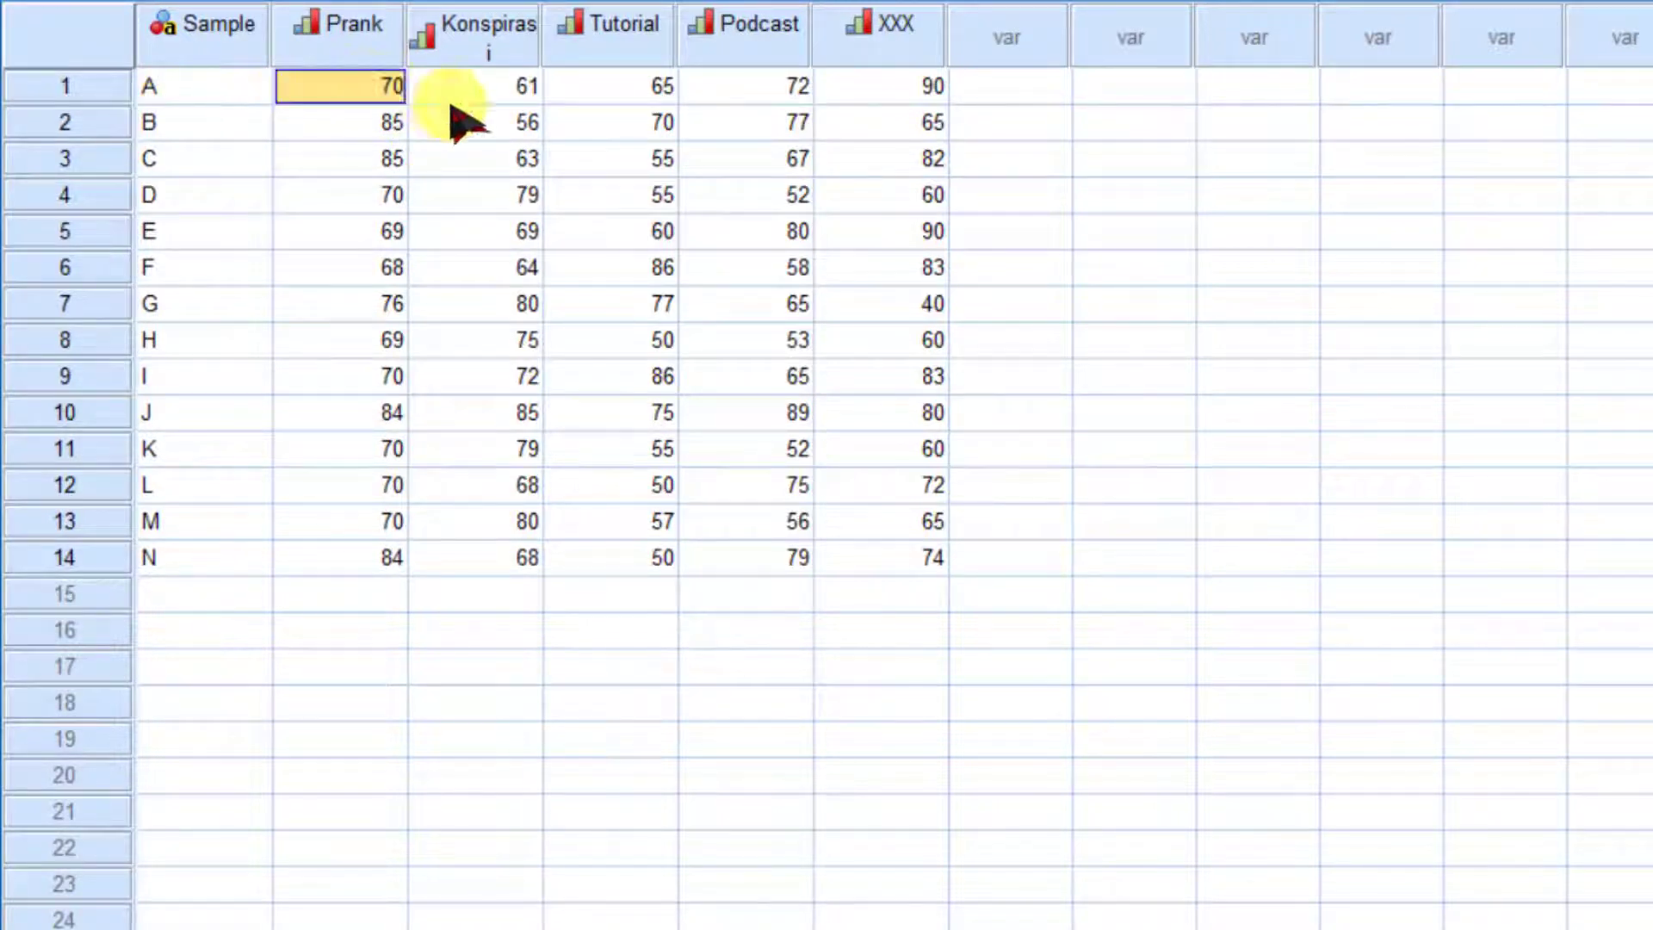
pyautogui.moveTo(451, 106); pyautogui.dragTo(889, 553)
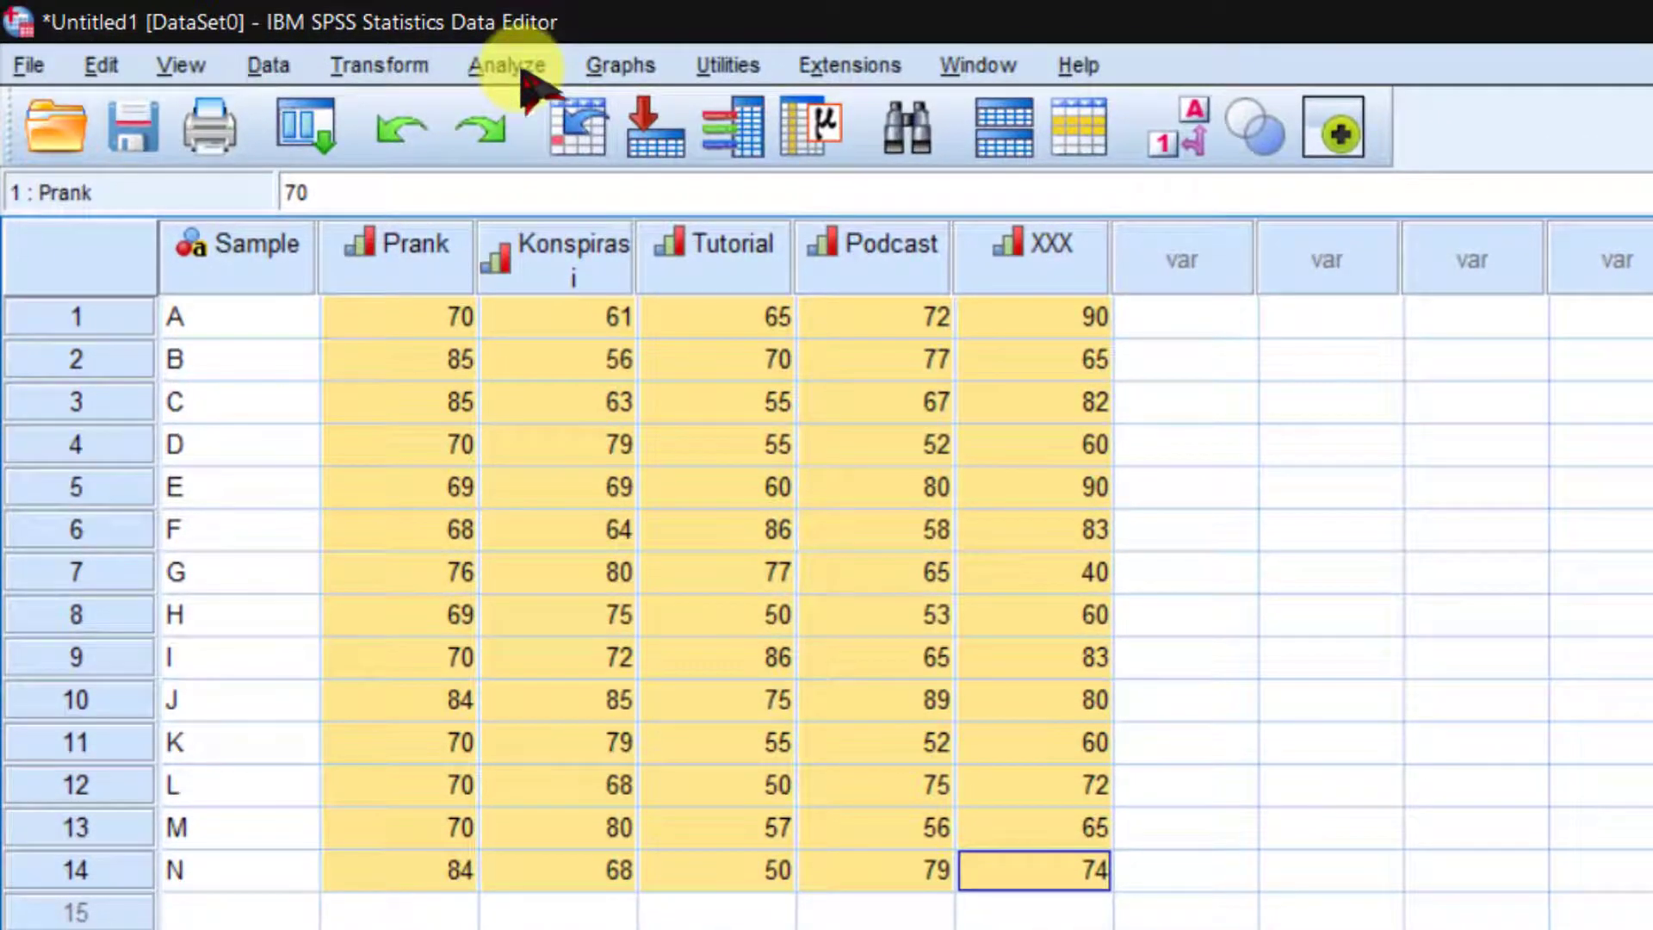
# Step: Run Descriptives on Prank, Konspirasi, Tutorial, Podcast and XXX, saving the standardized values as variables
pyautogui.click(520, 69)
pyautogui.moveTo(551, 159)
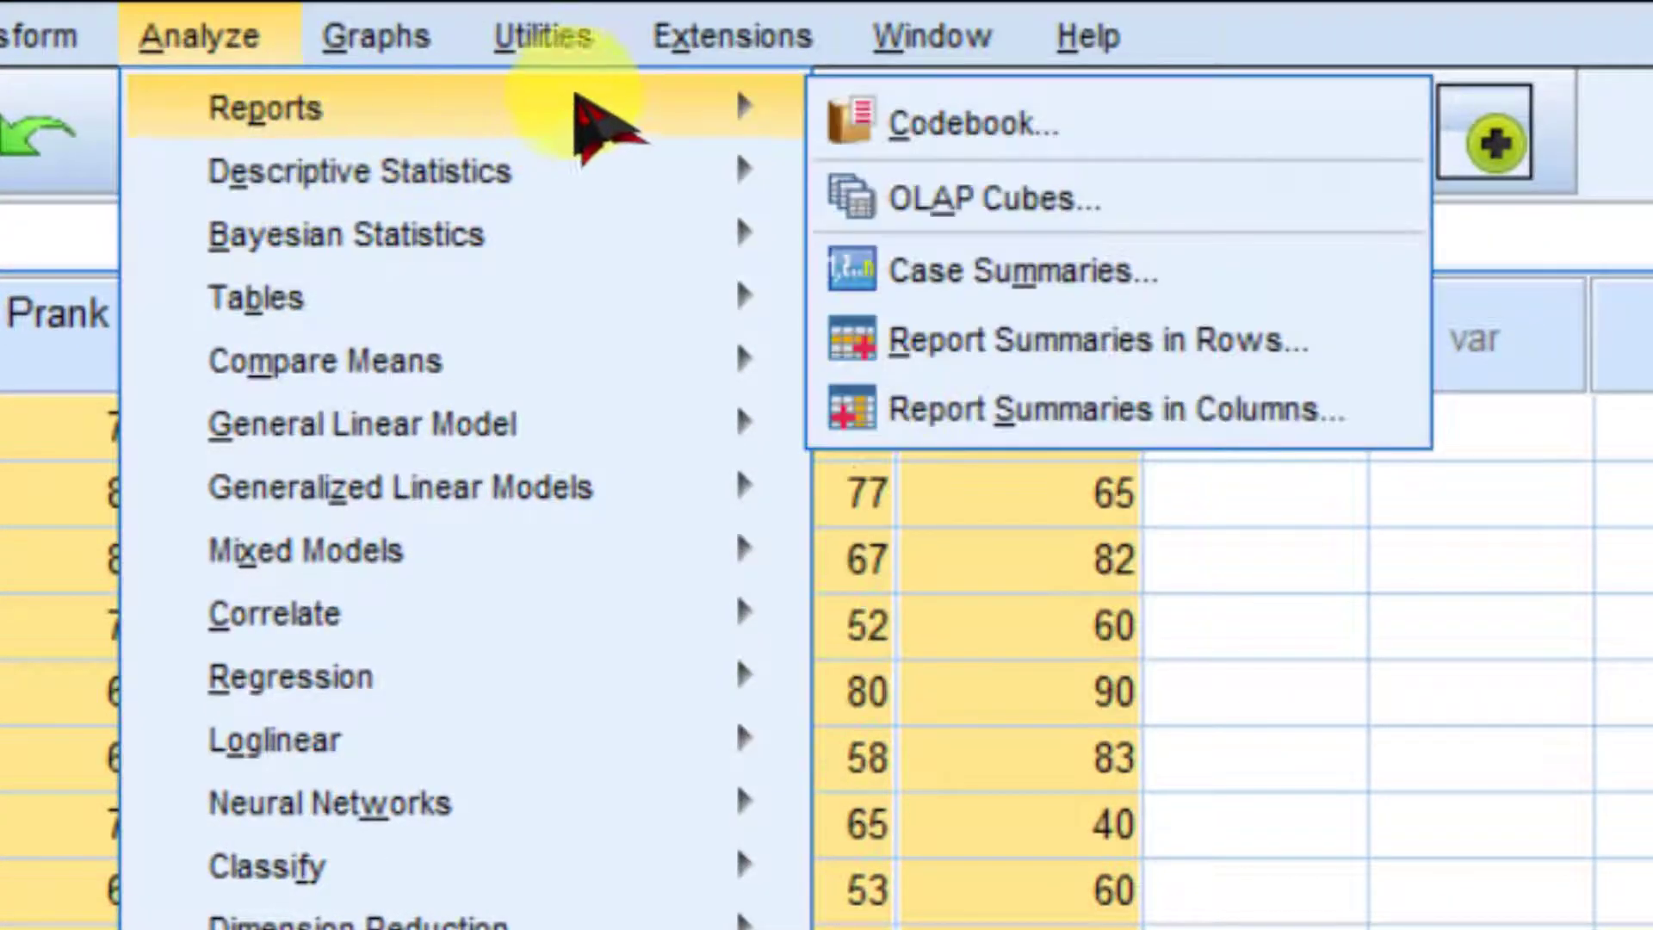
pyautogui.moveTo(725, 170)
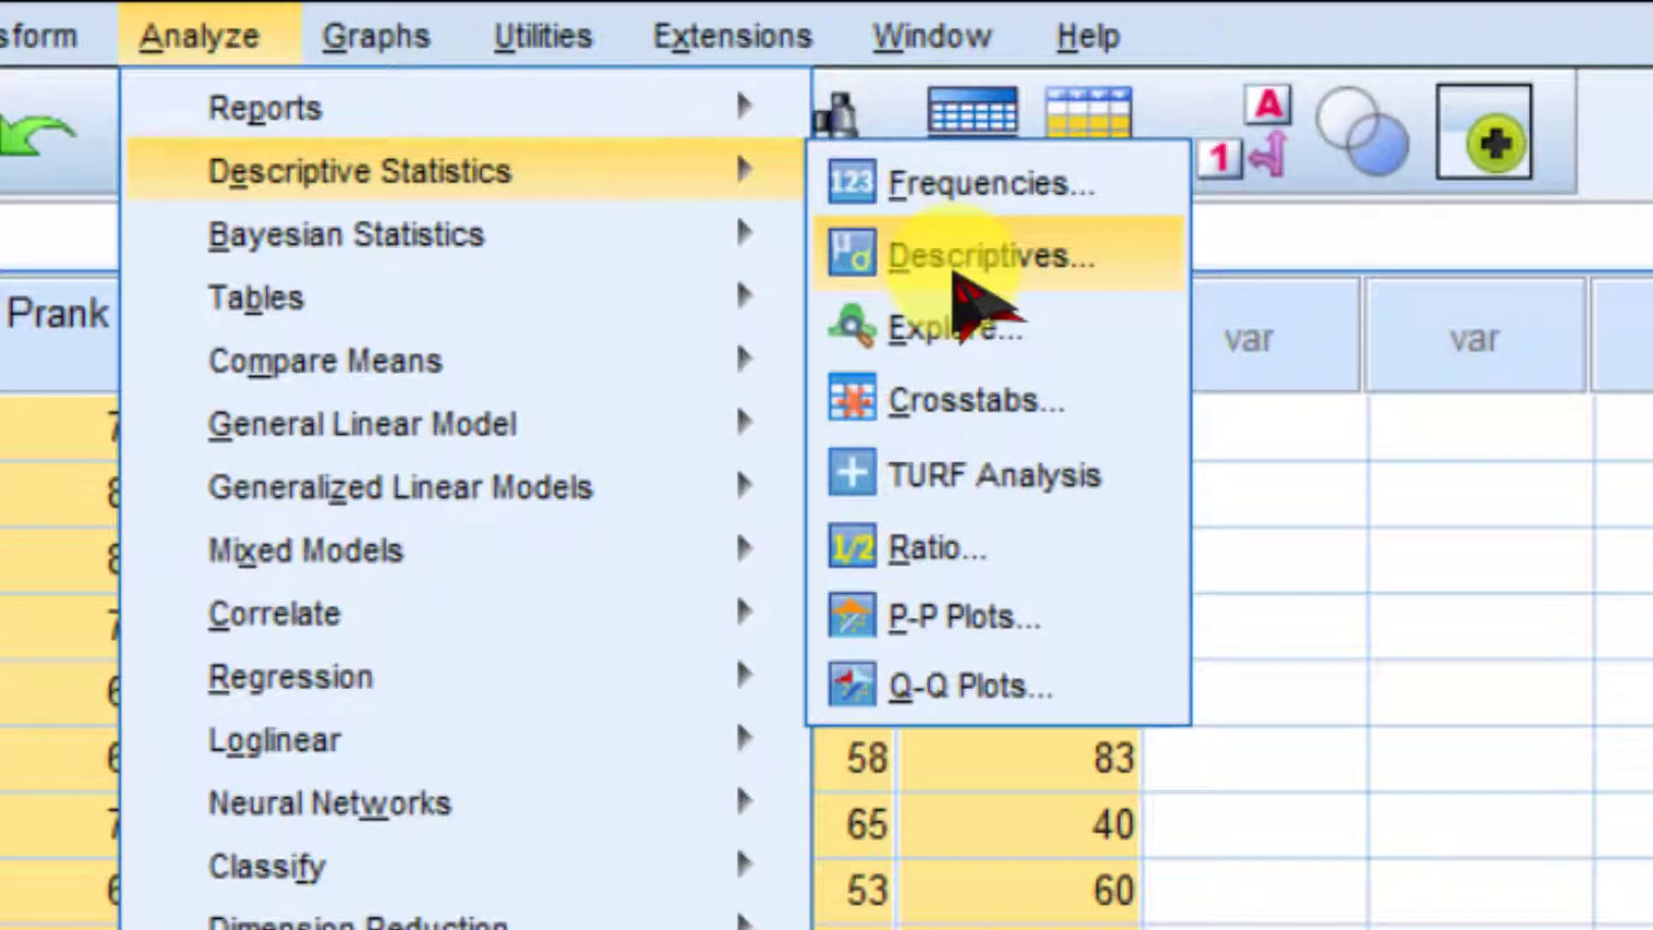
pyautogui.click(1026, 260)
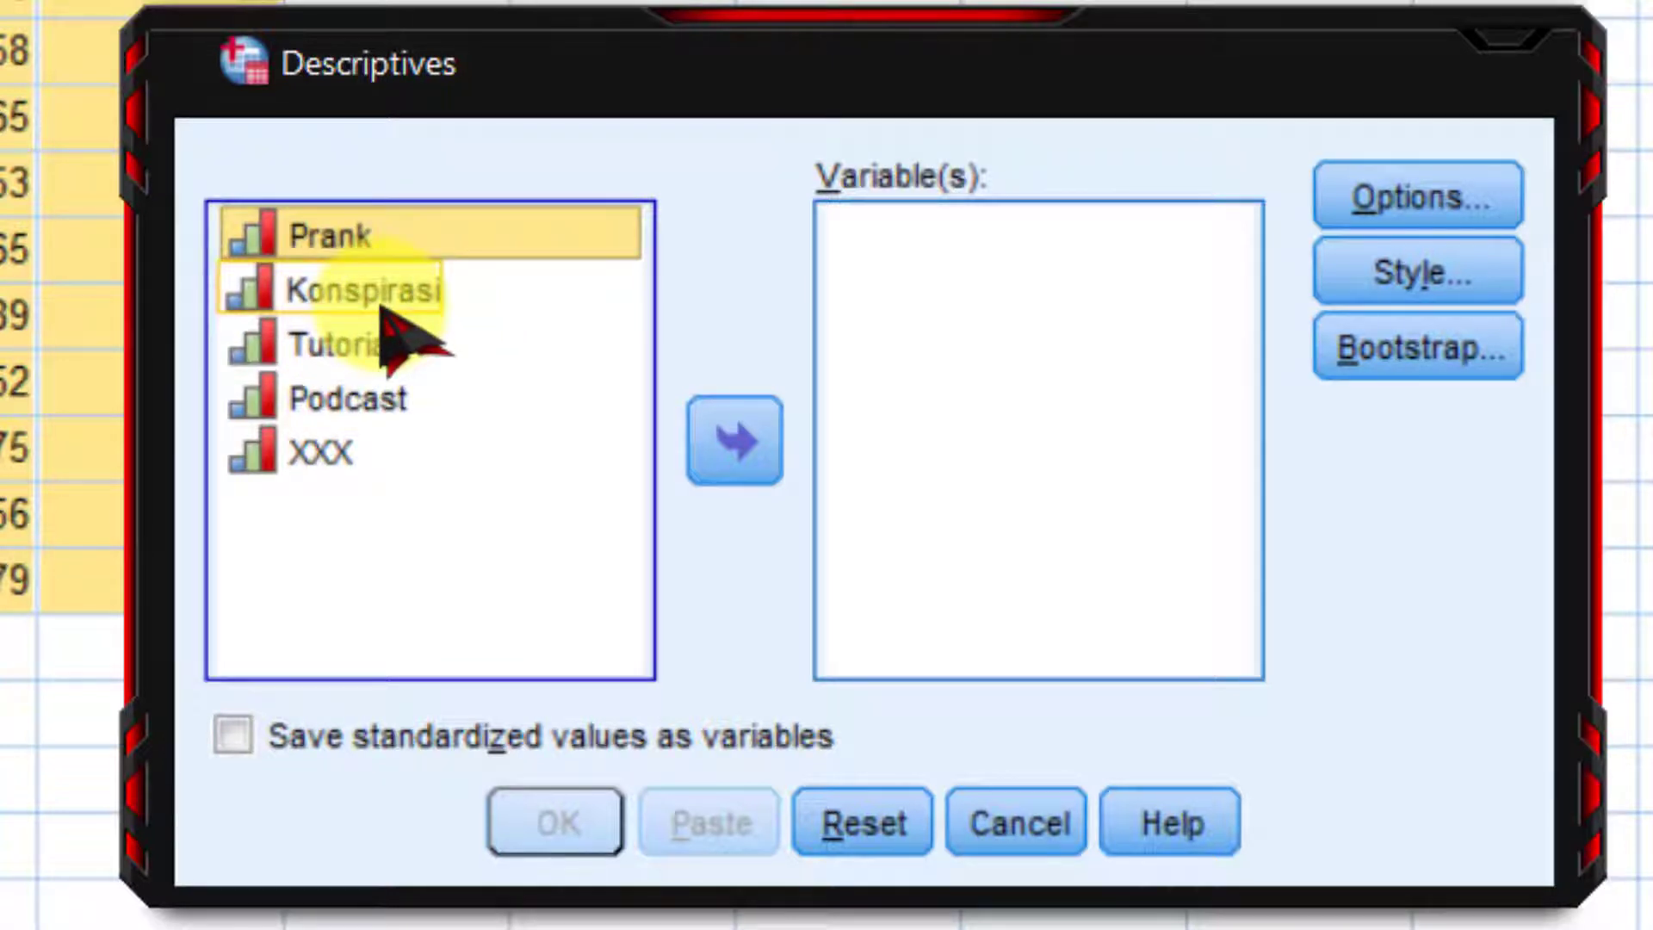
pyautogui.hotkey('ctrl', 'a')
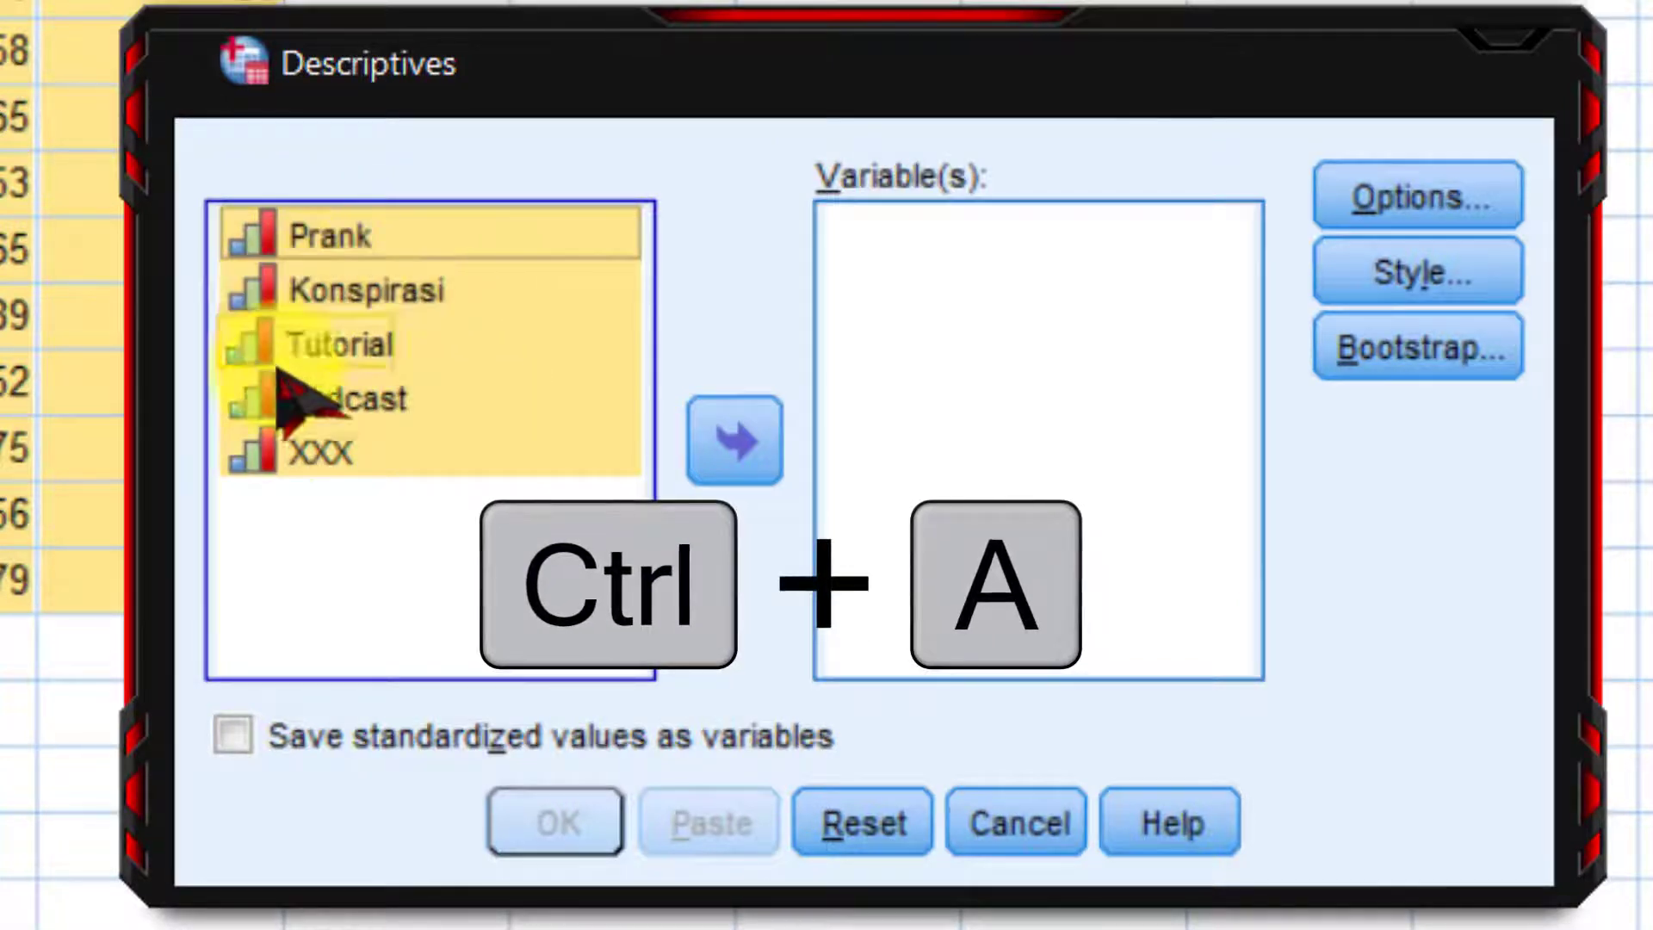
pyautogui.click(746, 455)
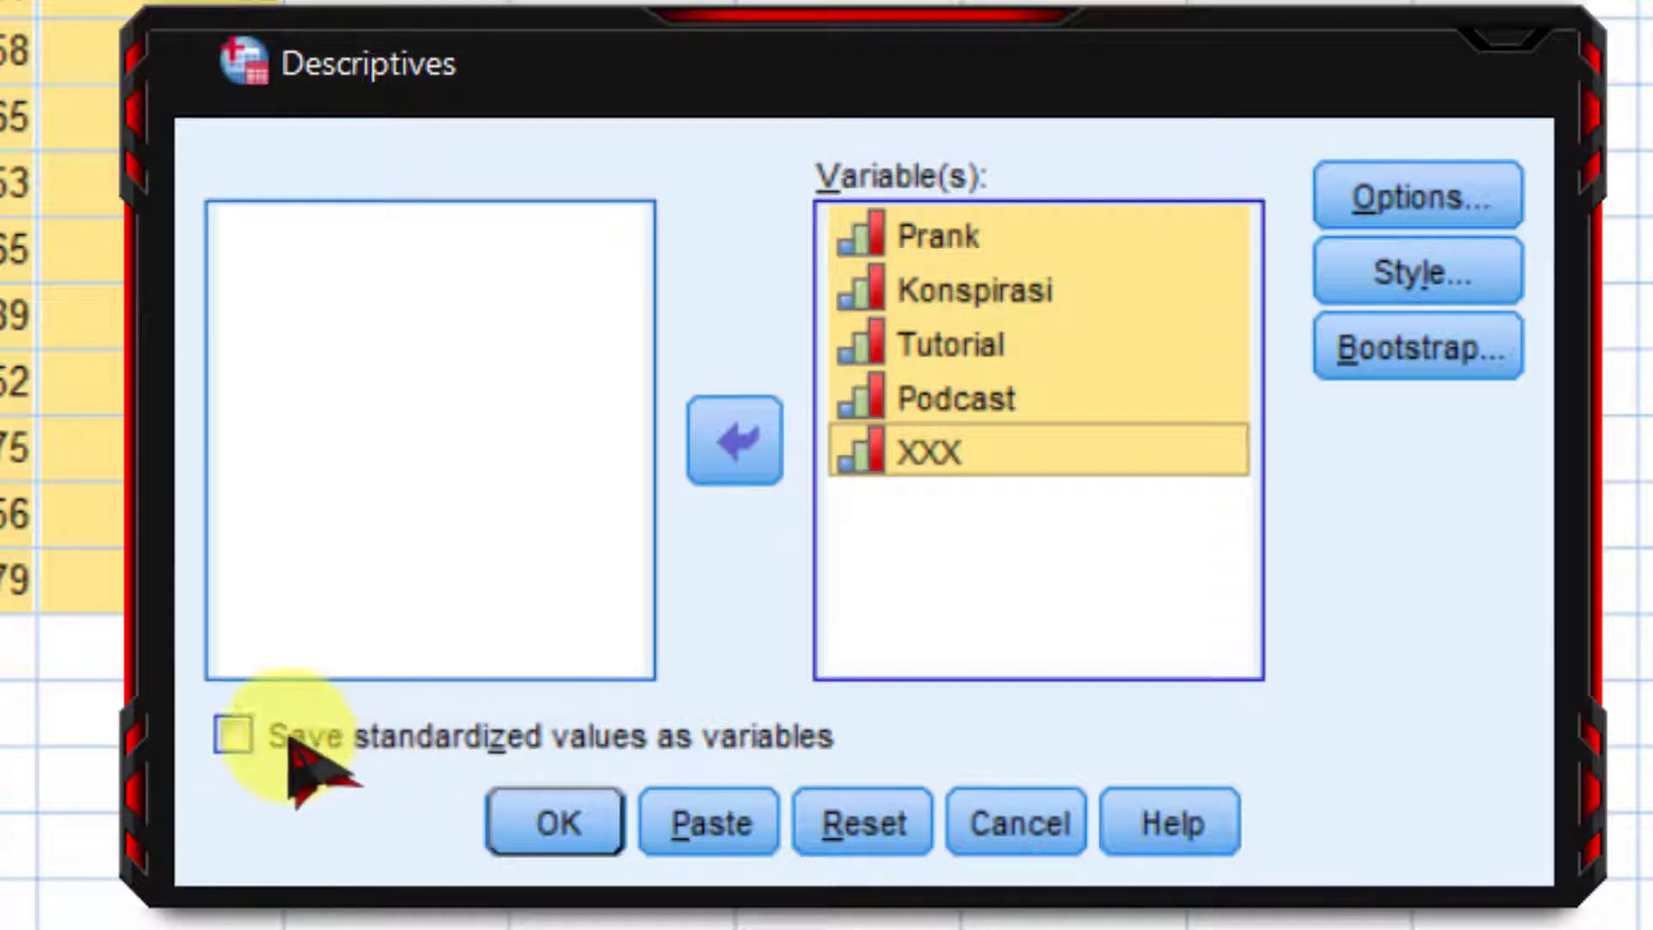
pyautogui.click(230, 738)
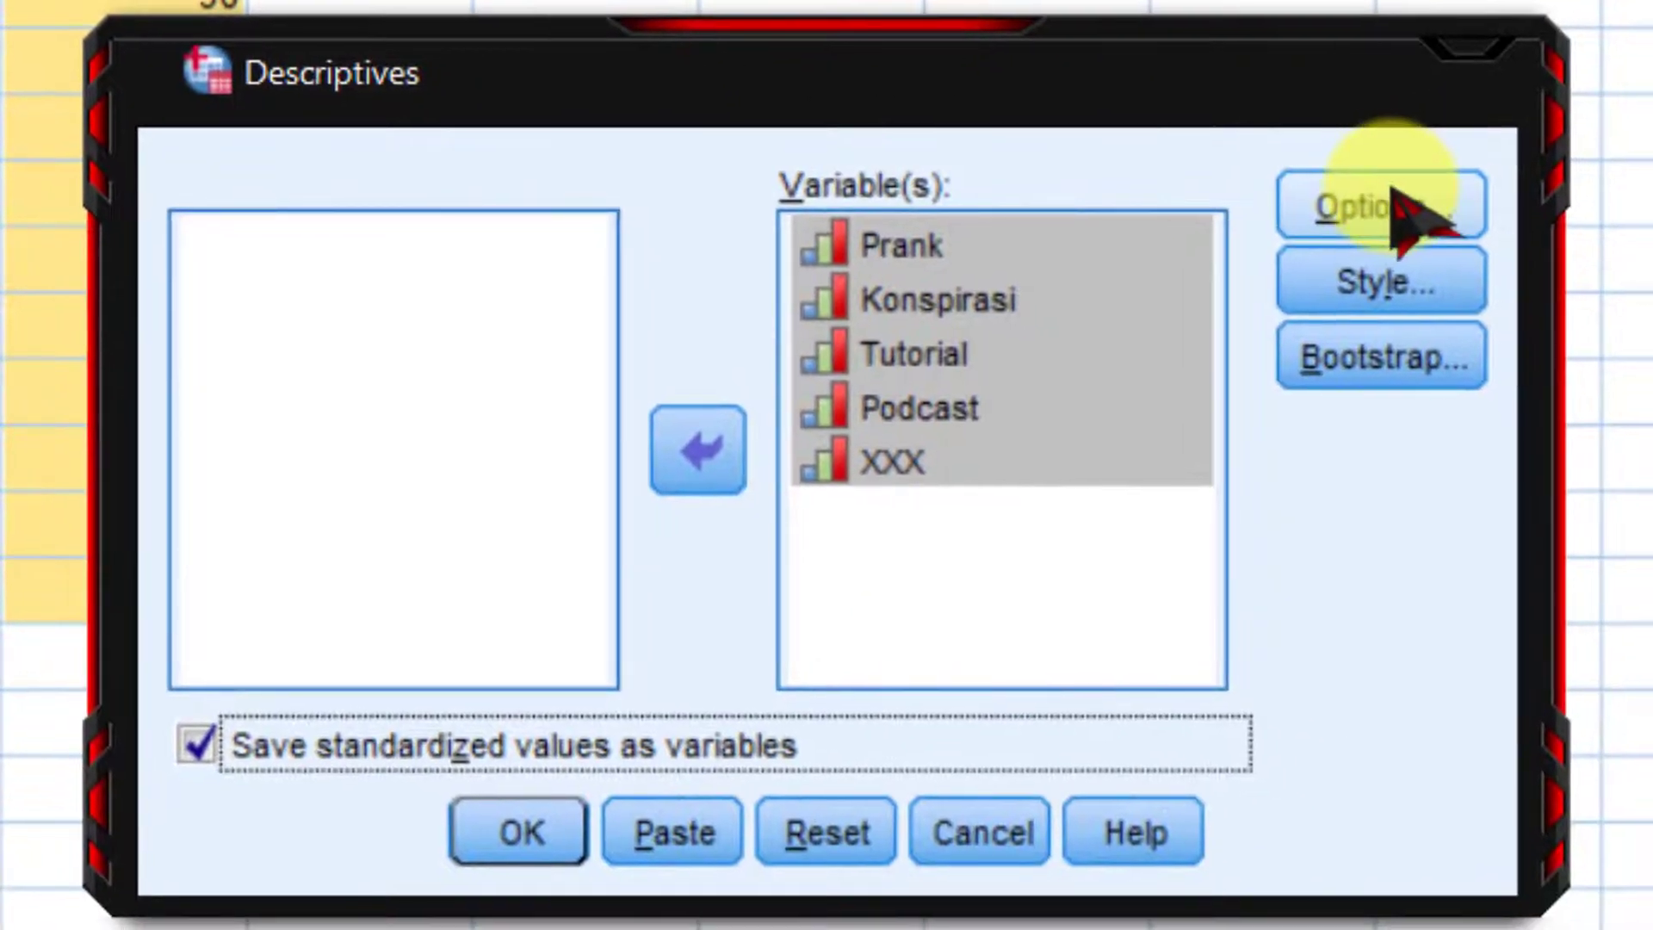
pyautogui.click(517, 840)
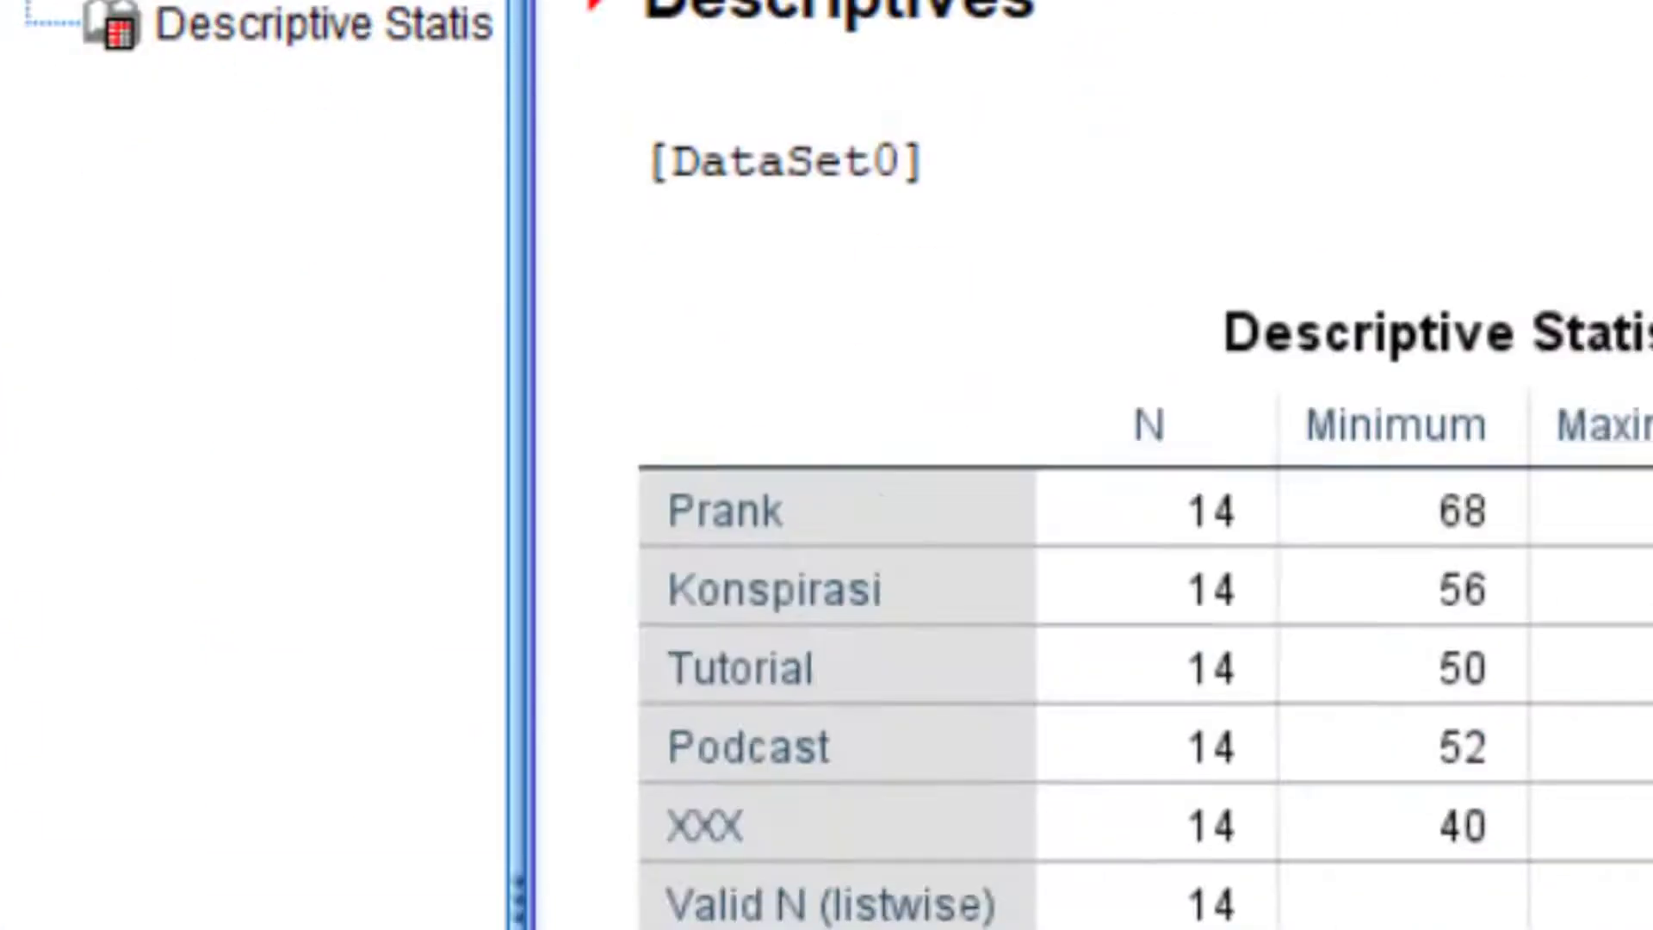
# Step: Return from the output to the data editor and examine the standardized variable columns from ZPrank through ZXXX
pyautogui.moveTo(866, 852)
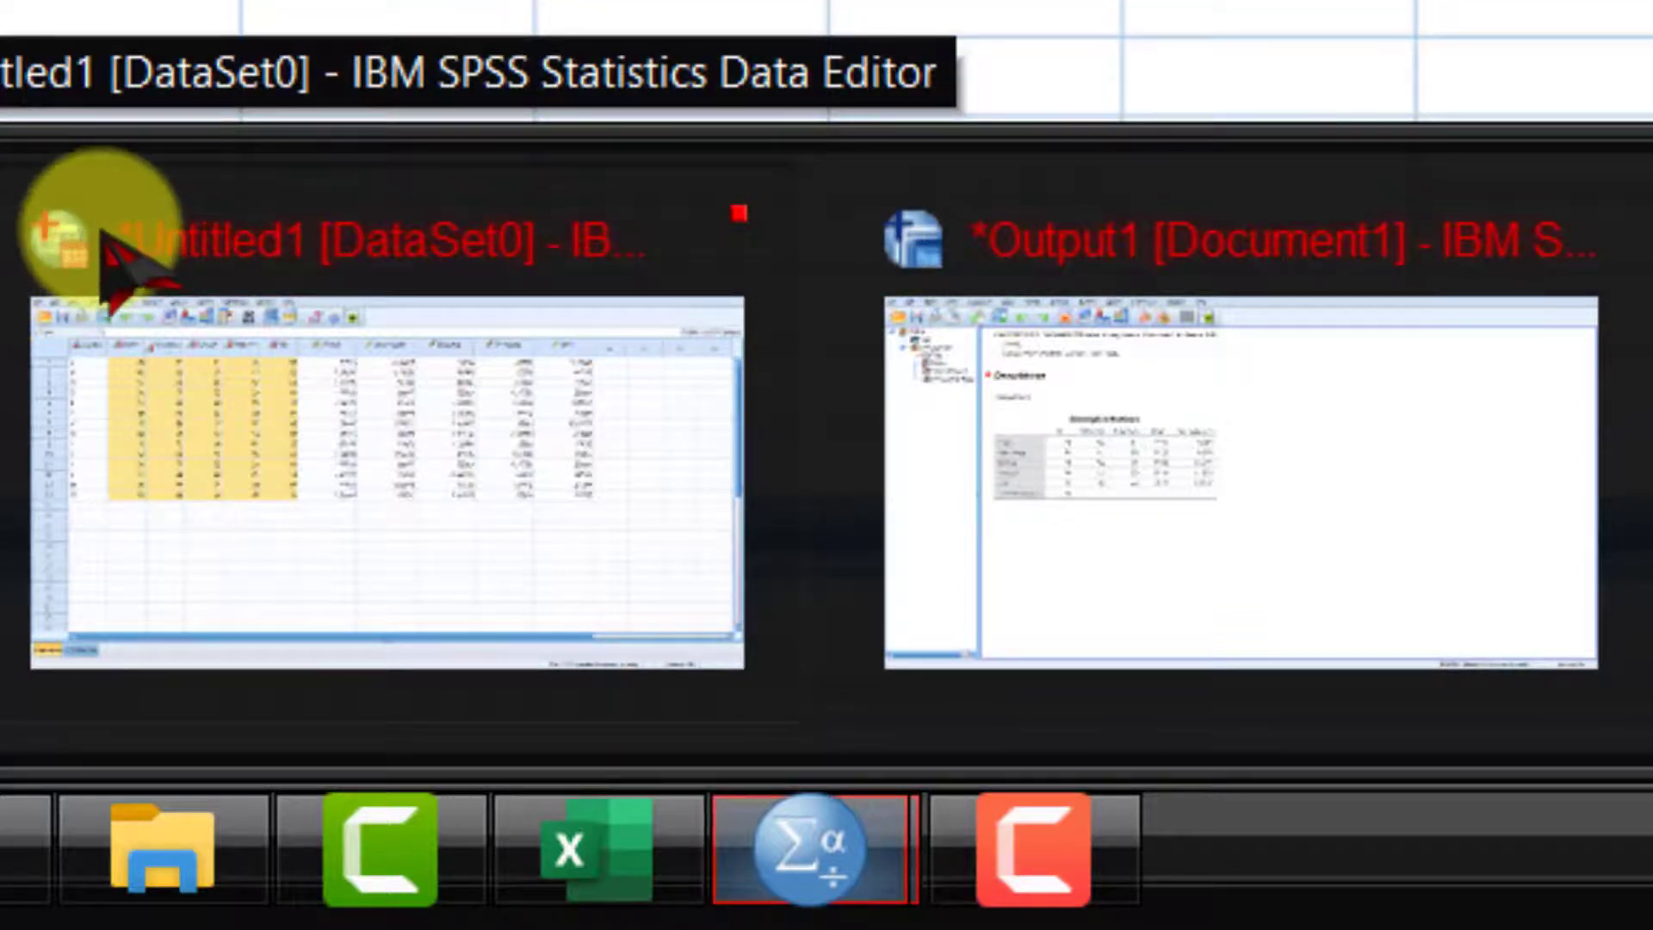
pyautogui.click(349, 486)
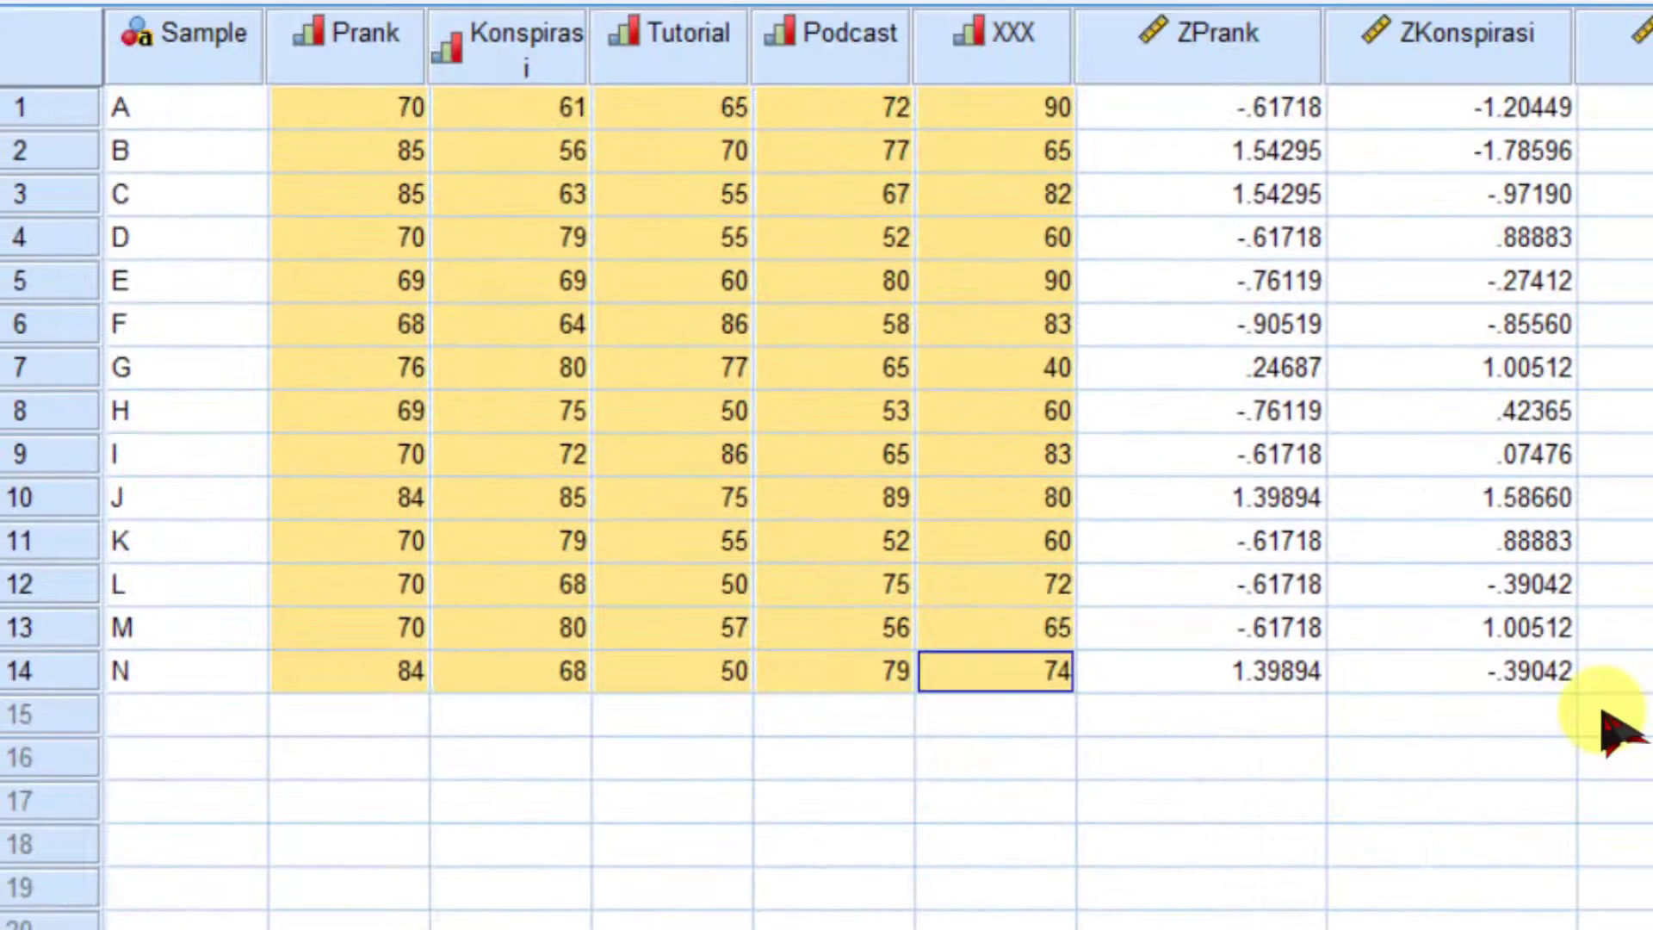
pyautogui.click(1249, 79)
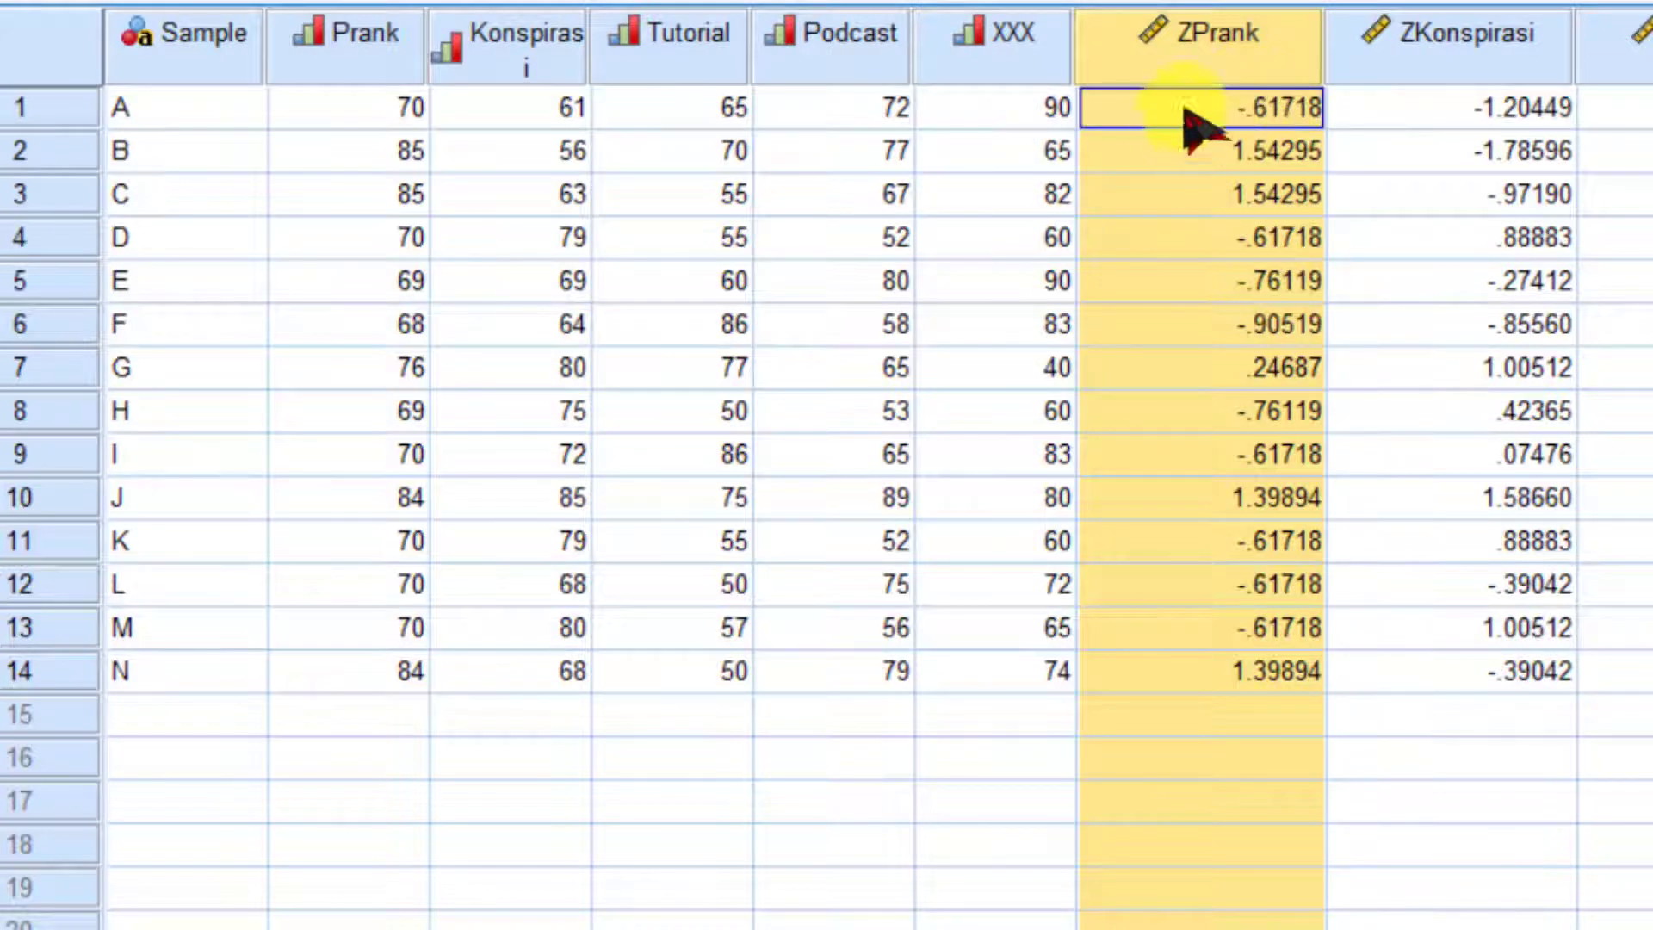
pyautogui.click(1240, 922)
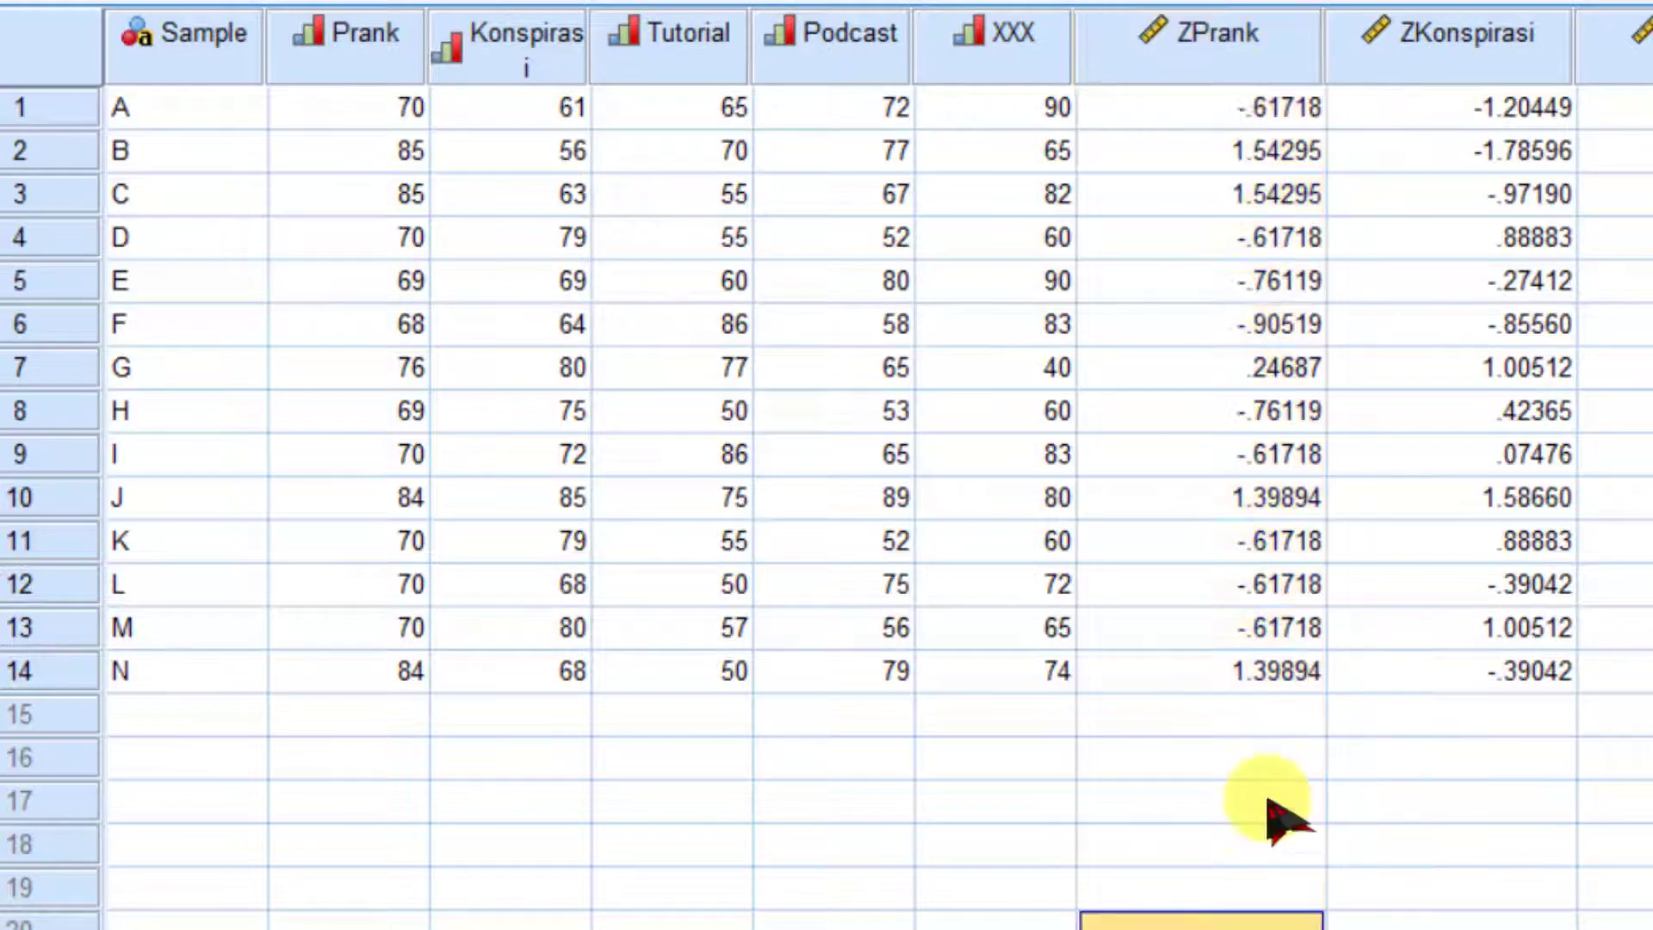
pyautogui.click(1231, 62)
pyautogui.moveTo(1126, 58); pyautogui.dragTo(1419, 12)
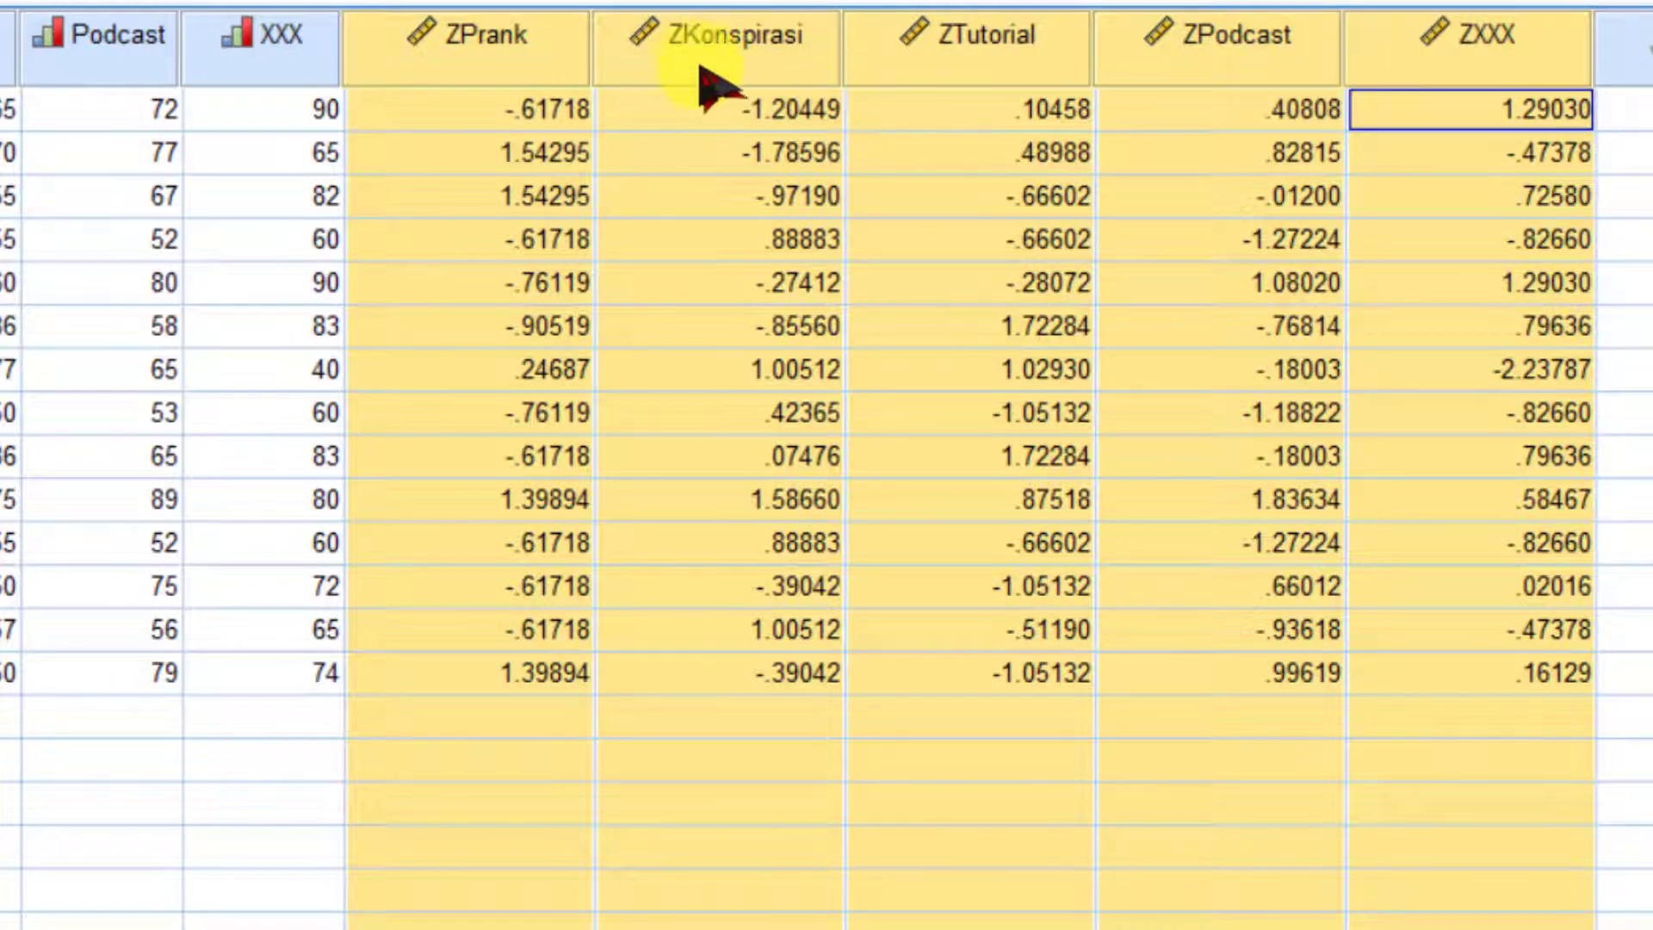
pyautogui.moveTo(704, 86)
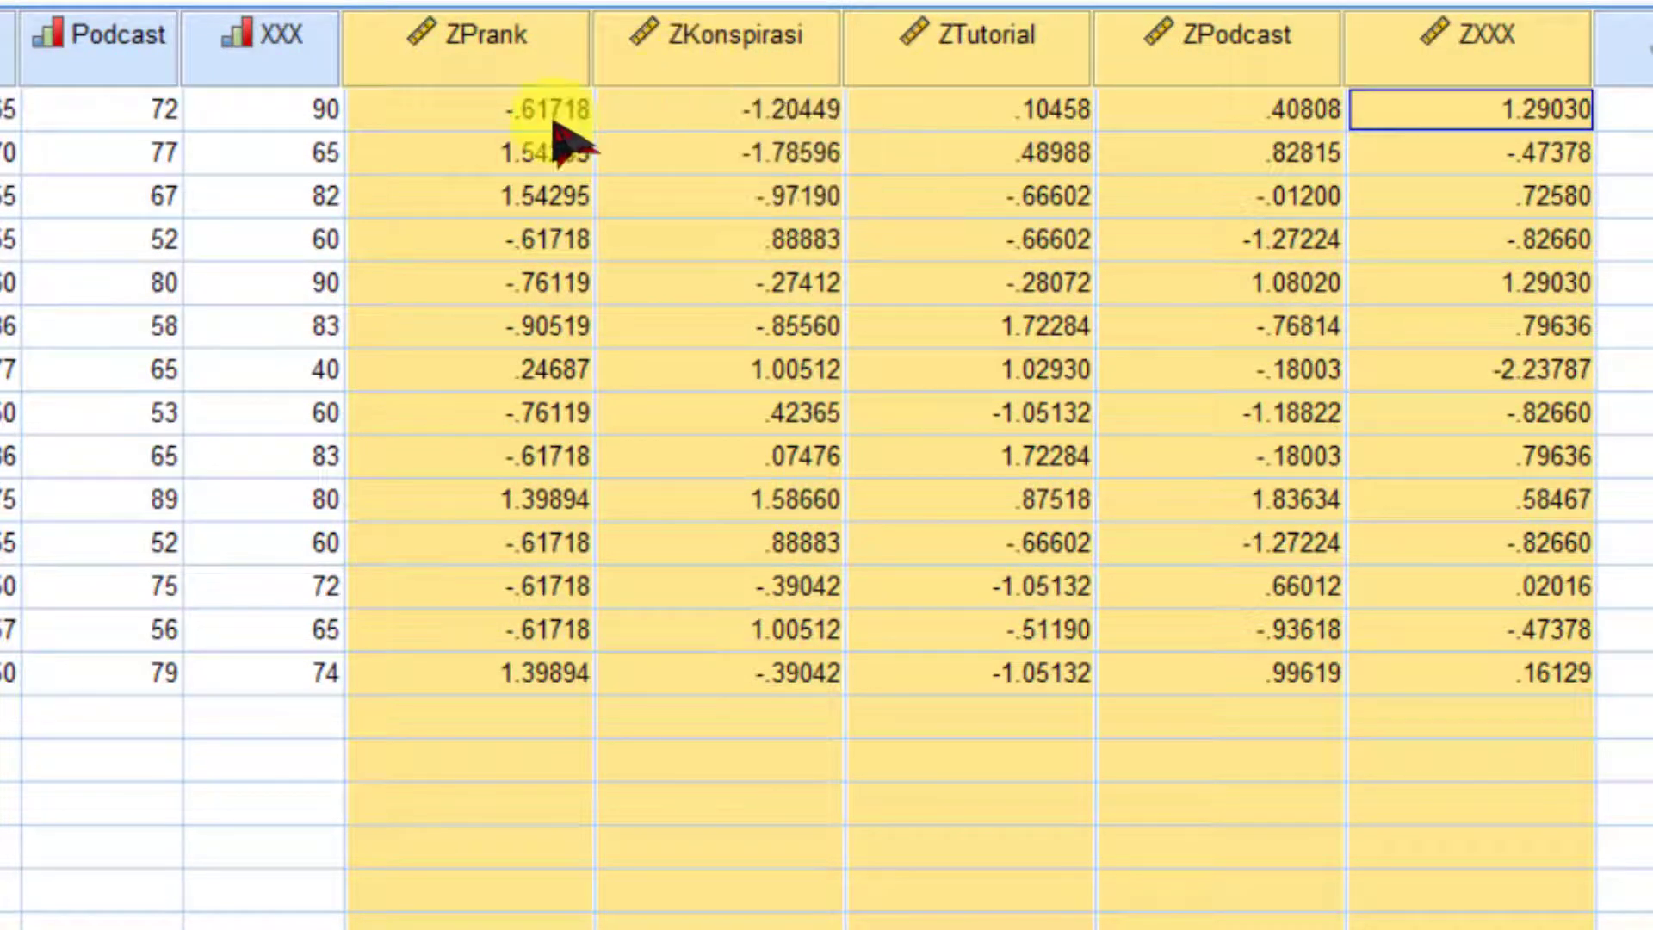
pyautogui.moveTo(485, 56)
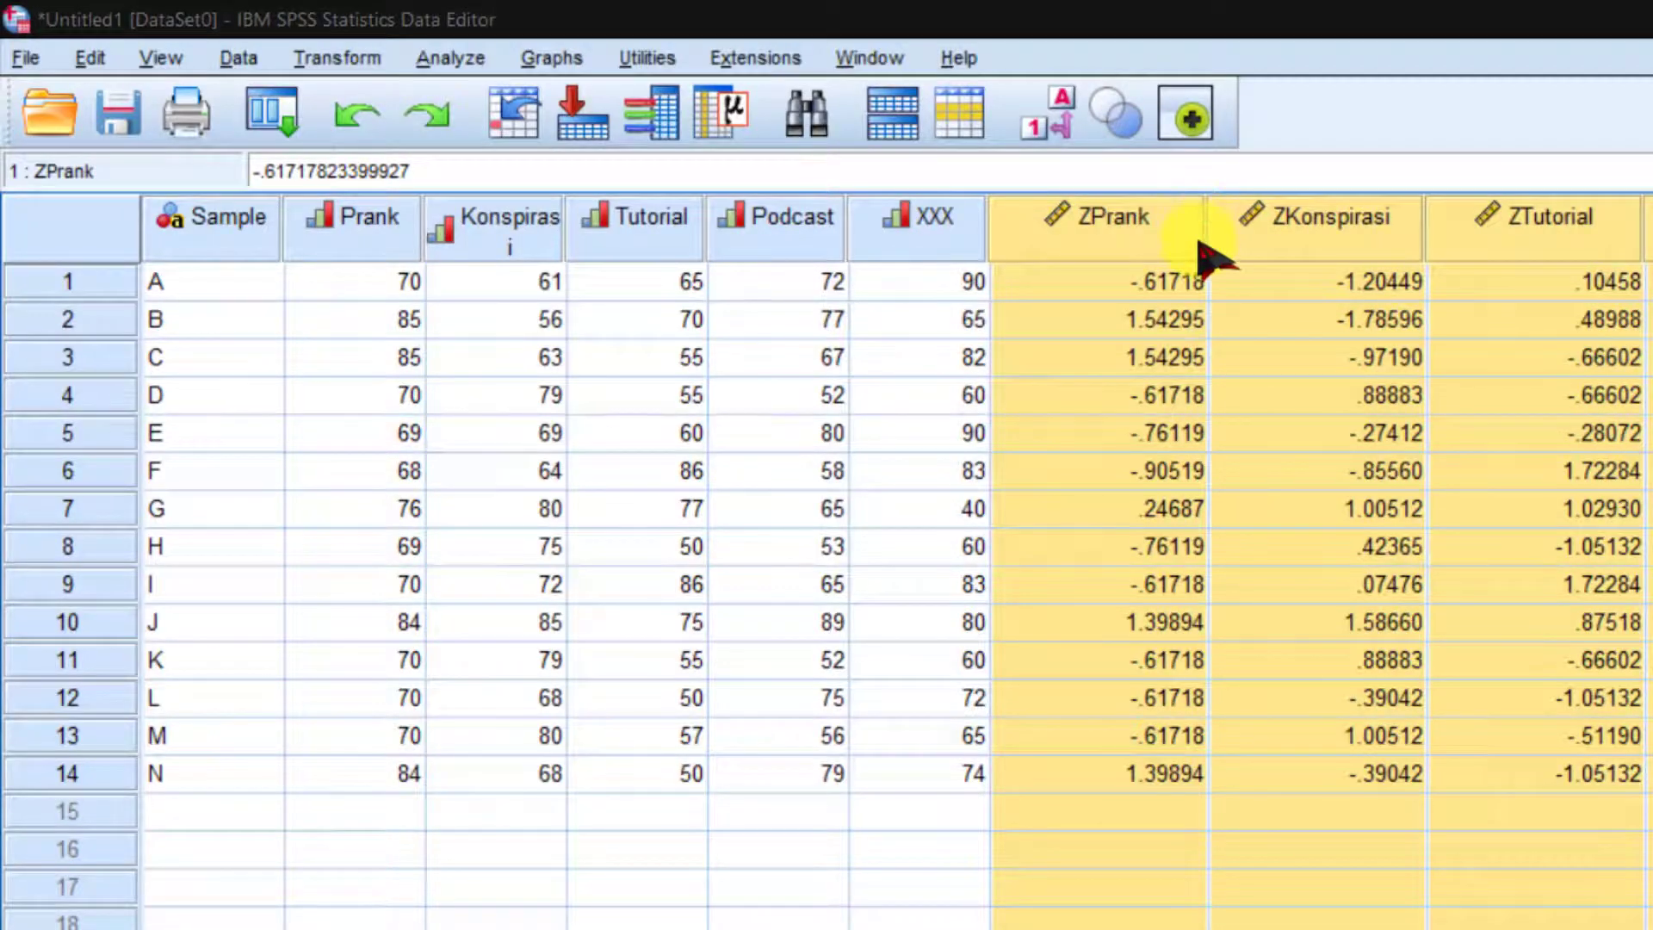
# Step: Start a Hierarchical Cluster Analysis and add the Z-scores of Prank, Konspirasi, Tutorial, Podcast and XXX as its variables
pyautogui.moveTo(1200, 259)
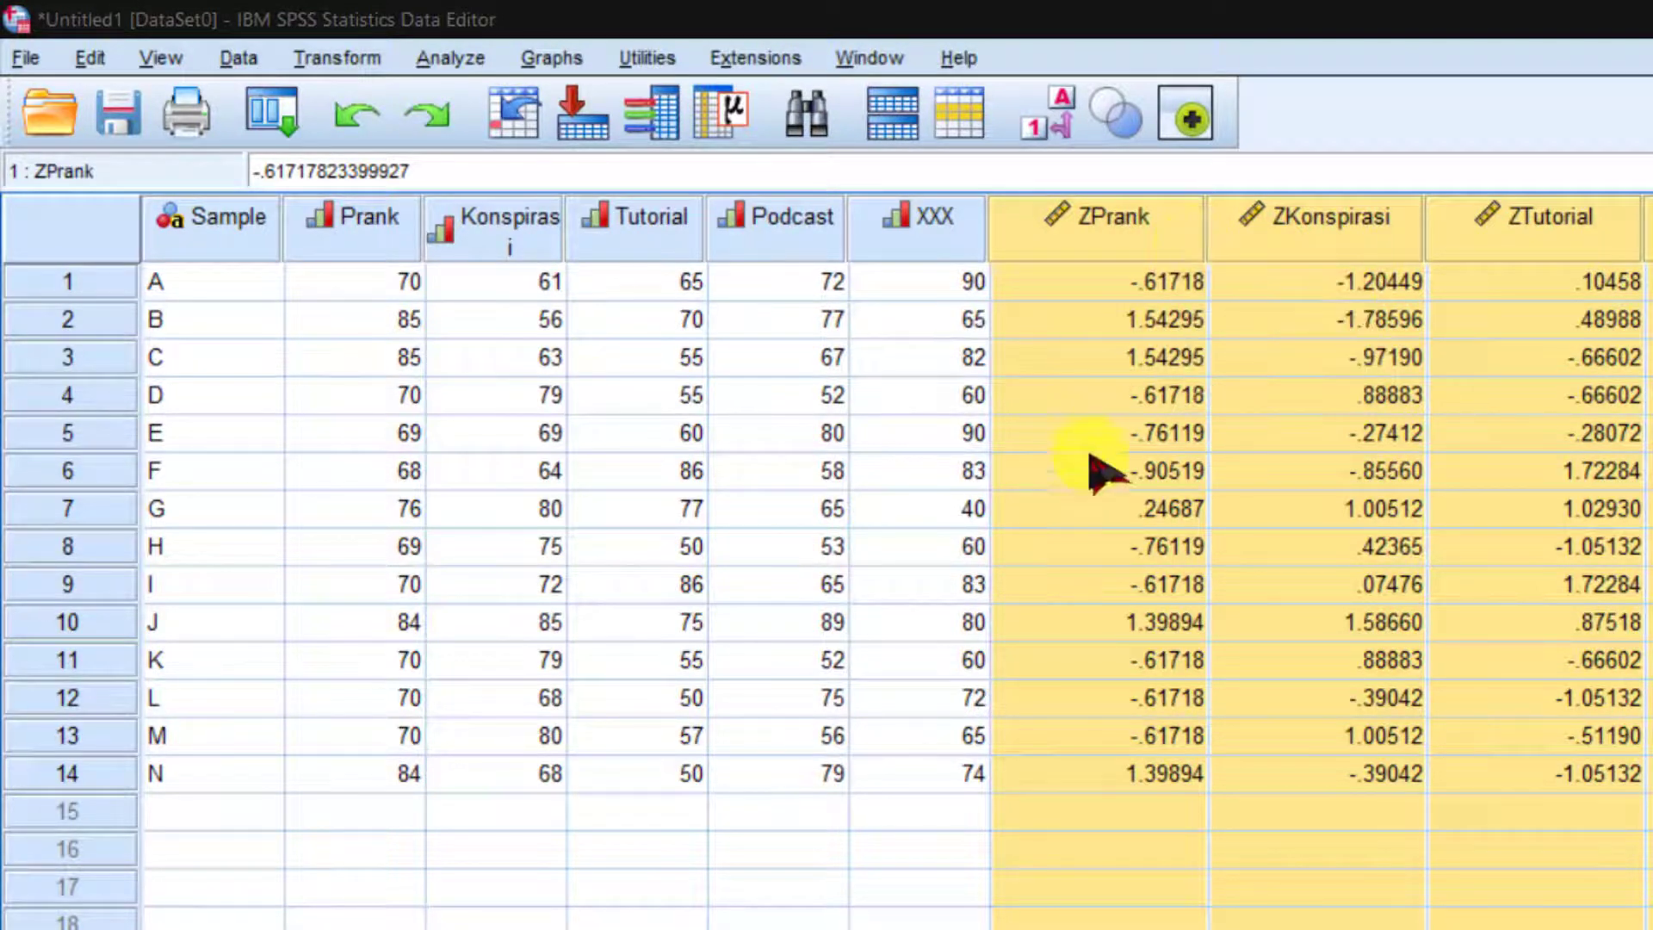
pyautogui.click(465, 64)
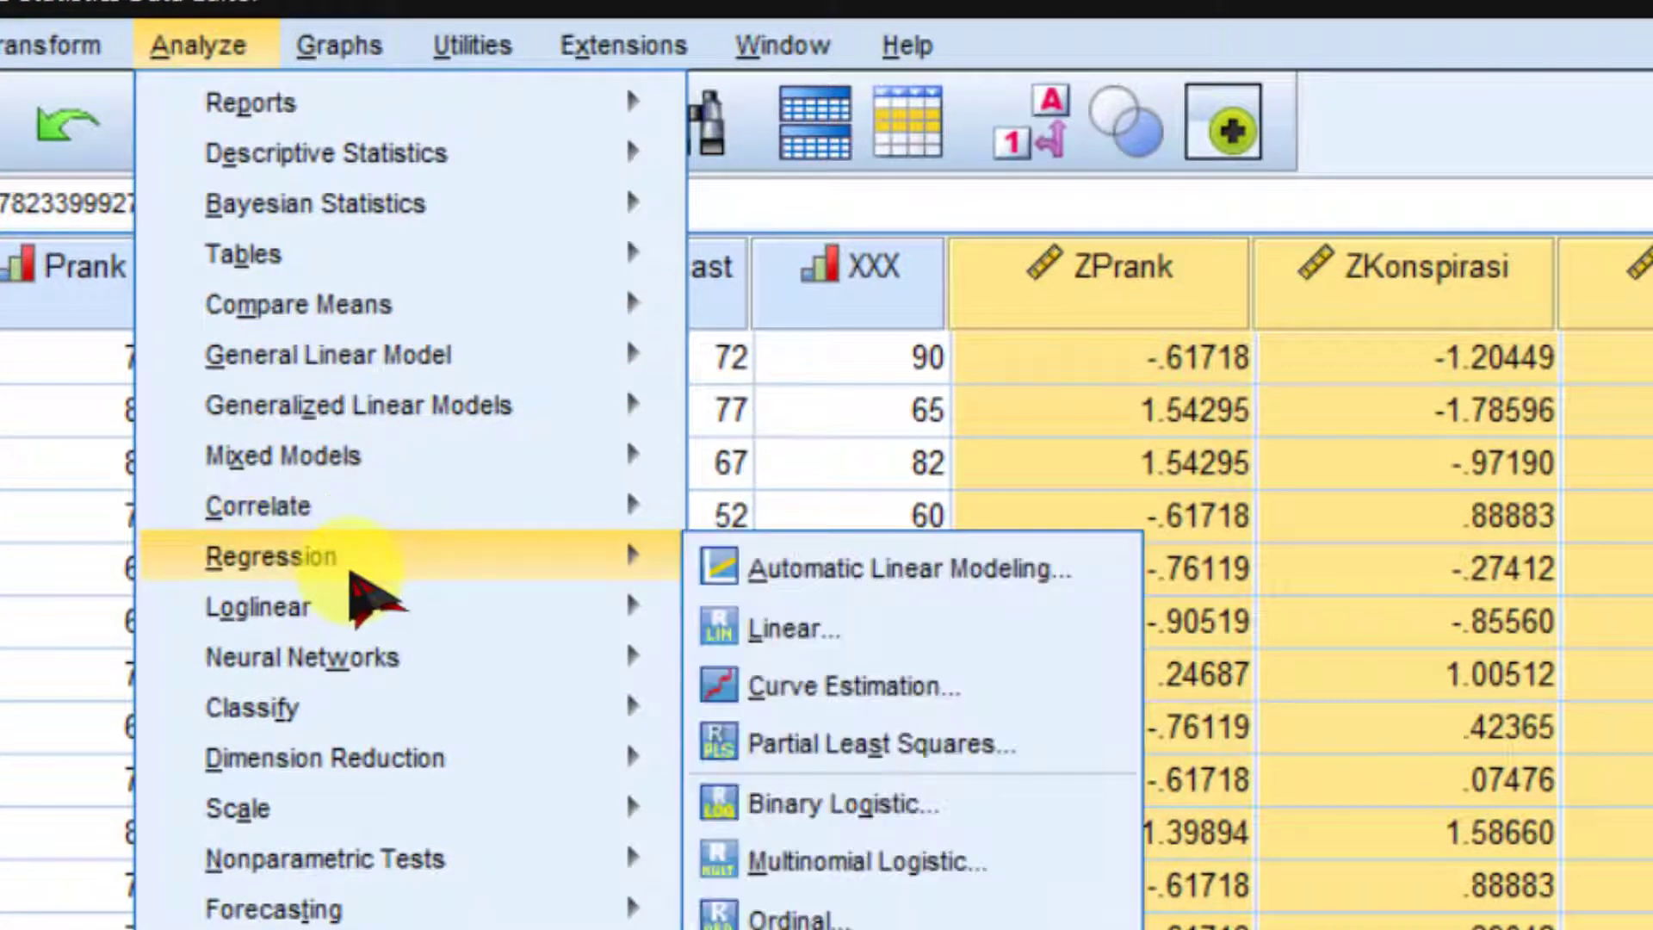
pyautogui.moveTo(436, 724)
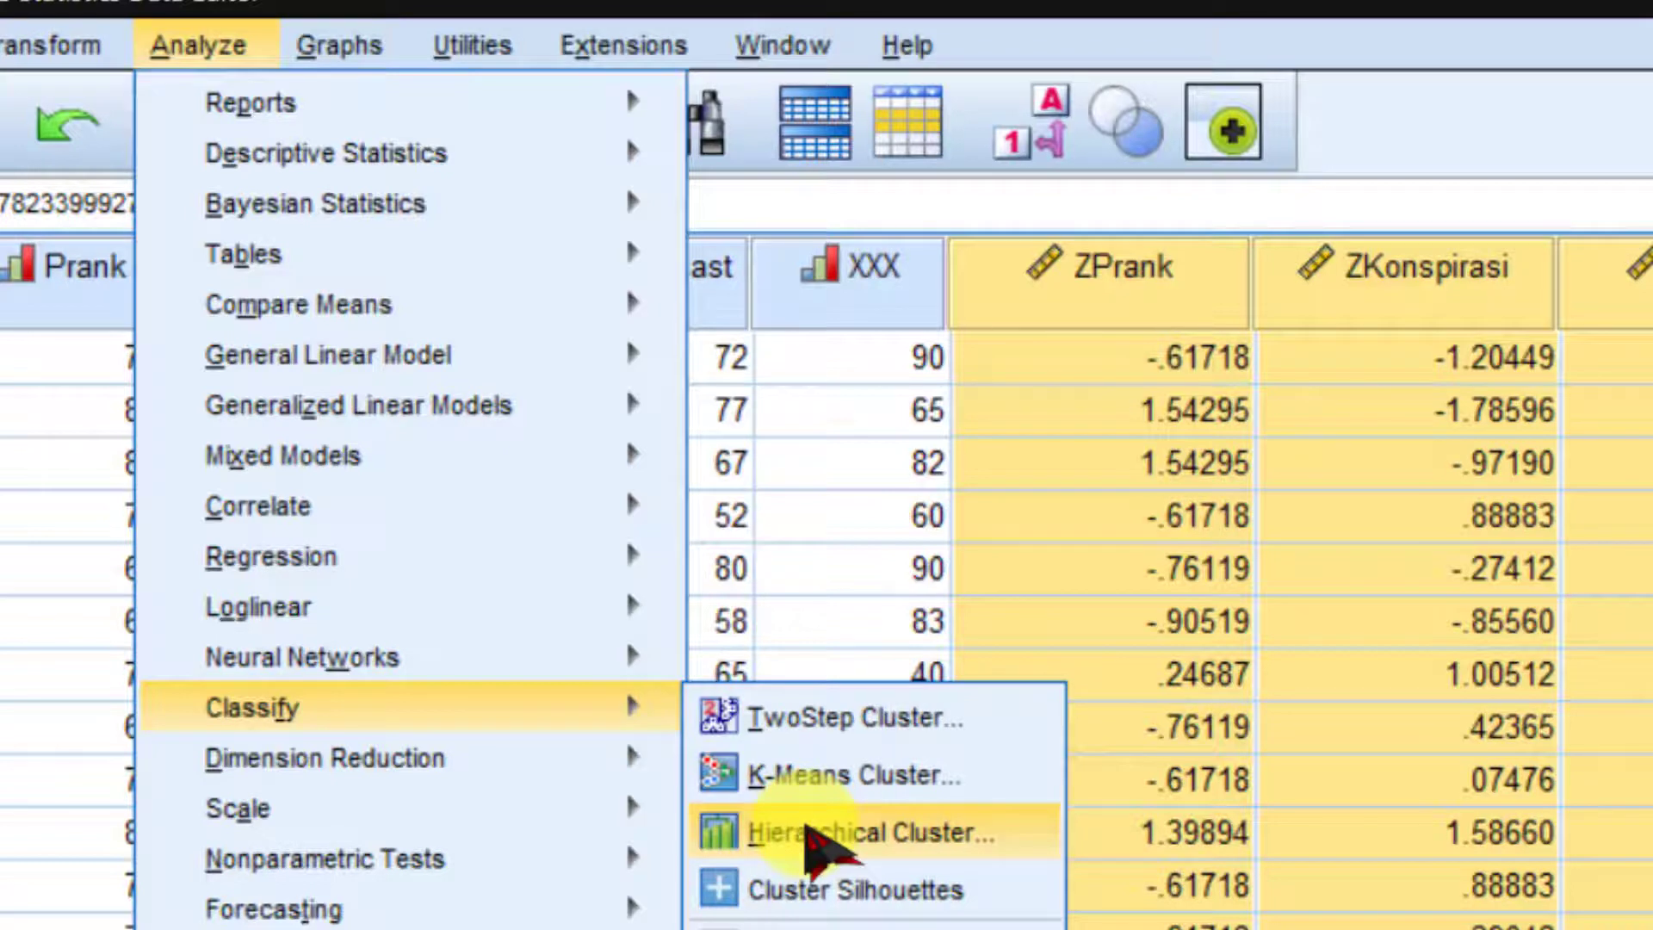
pyautogui.click(203, 43)
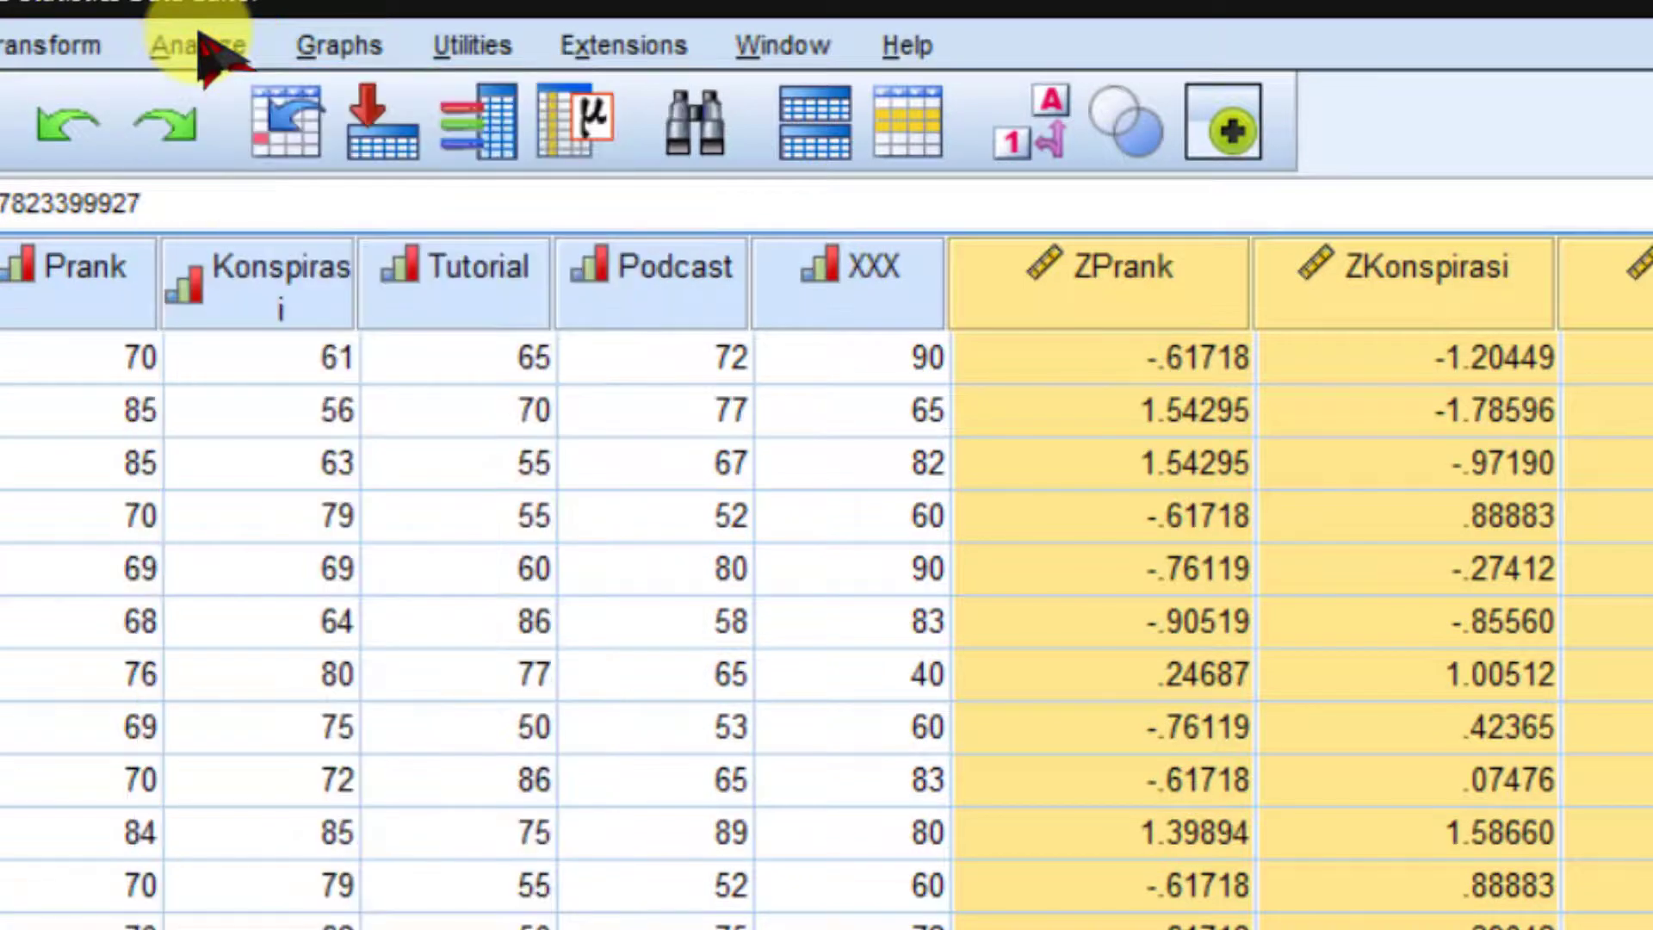
pyautogui.click(200, 36)
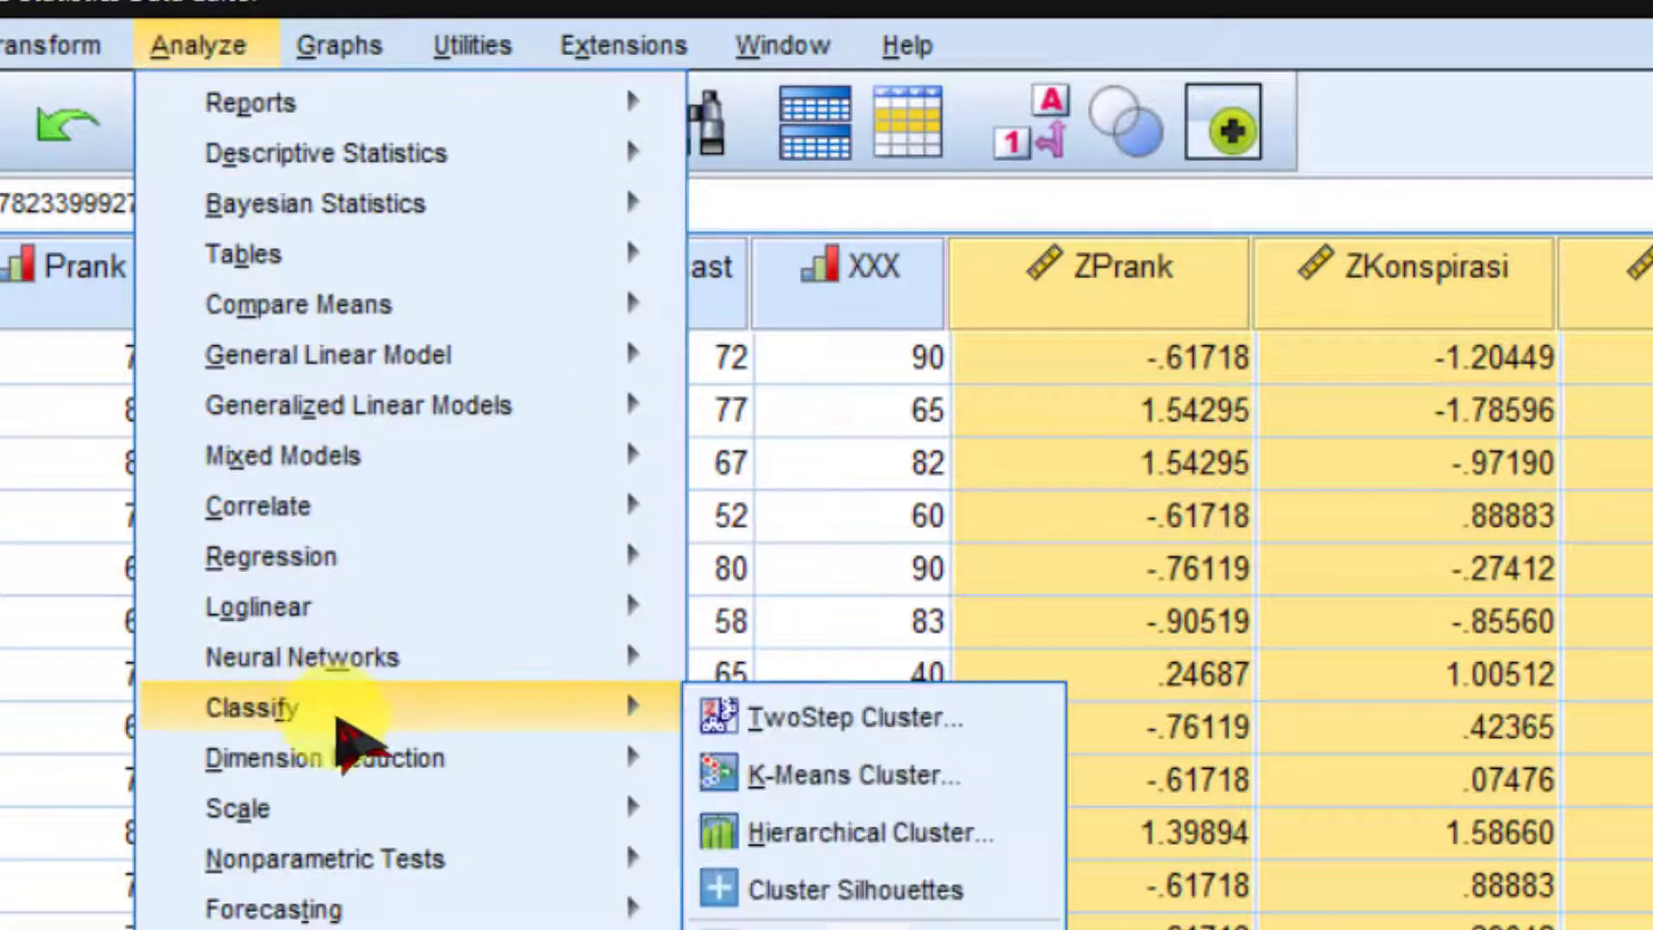
pyautogui.moveTo(361, 758)
pyautogui.moveTo(672, 719)
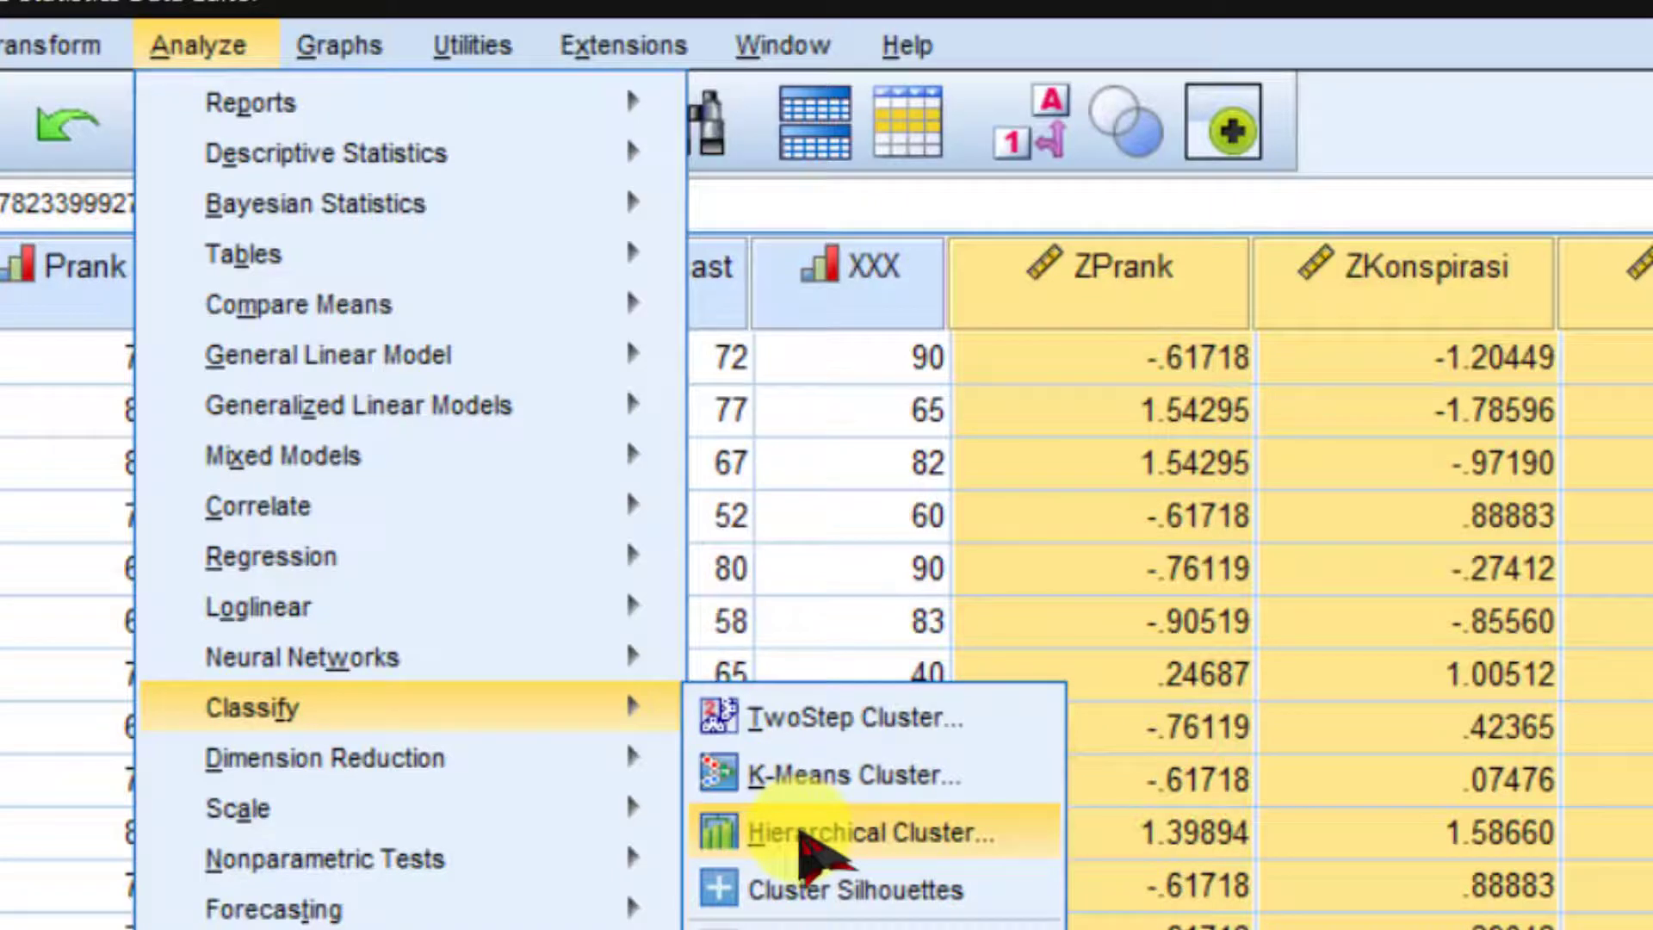
pyautogui.click(810, 840)
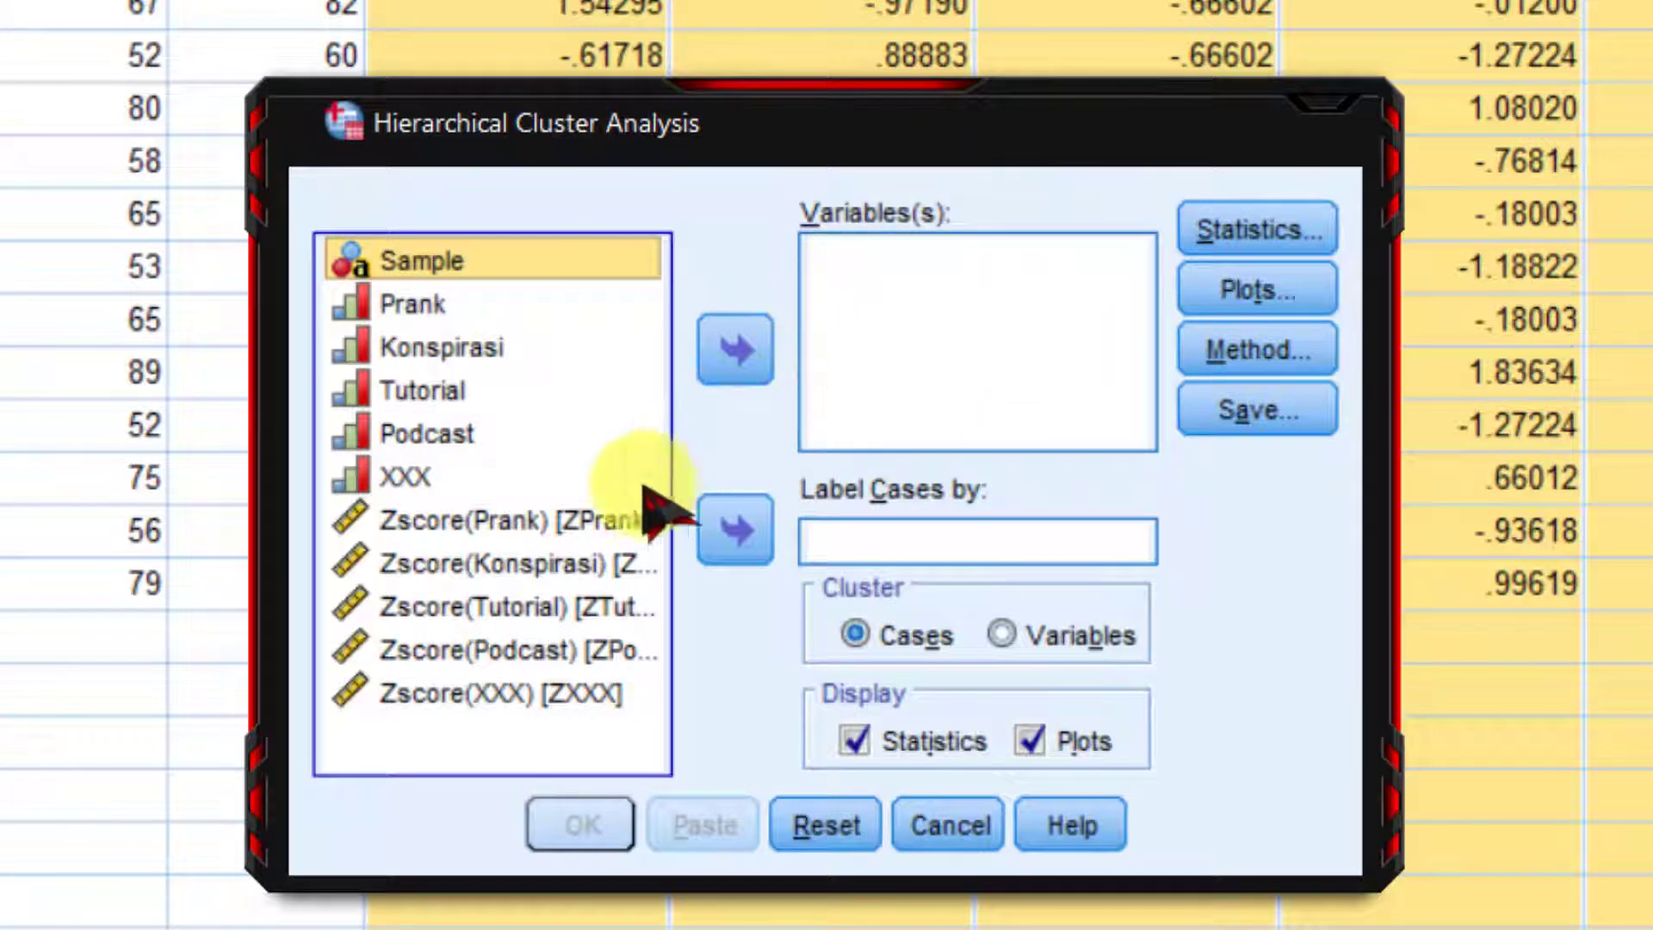
pyautogui.click(568, 522)
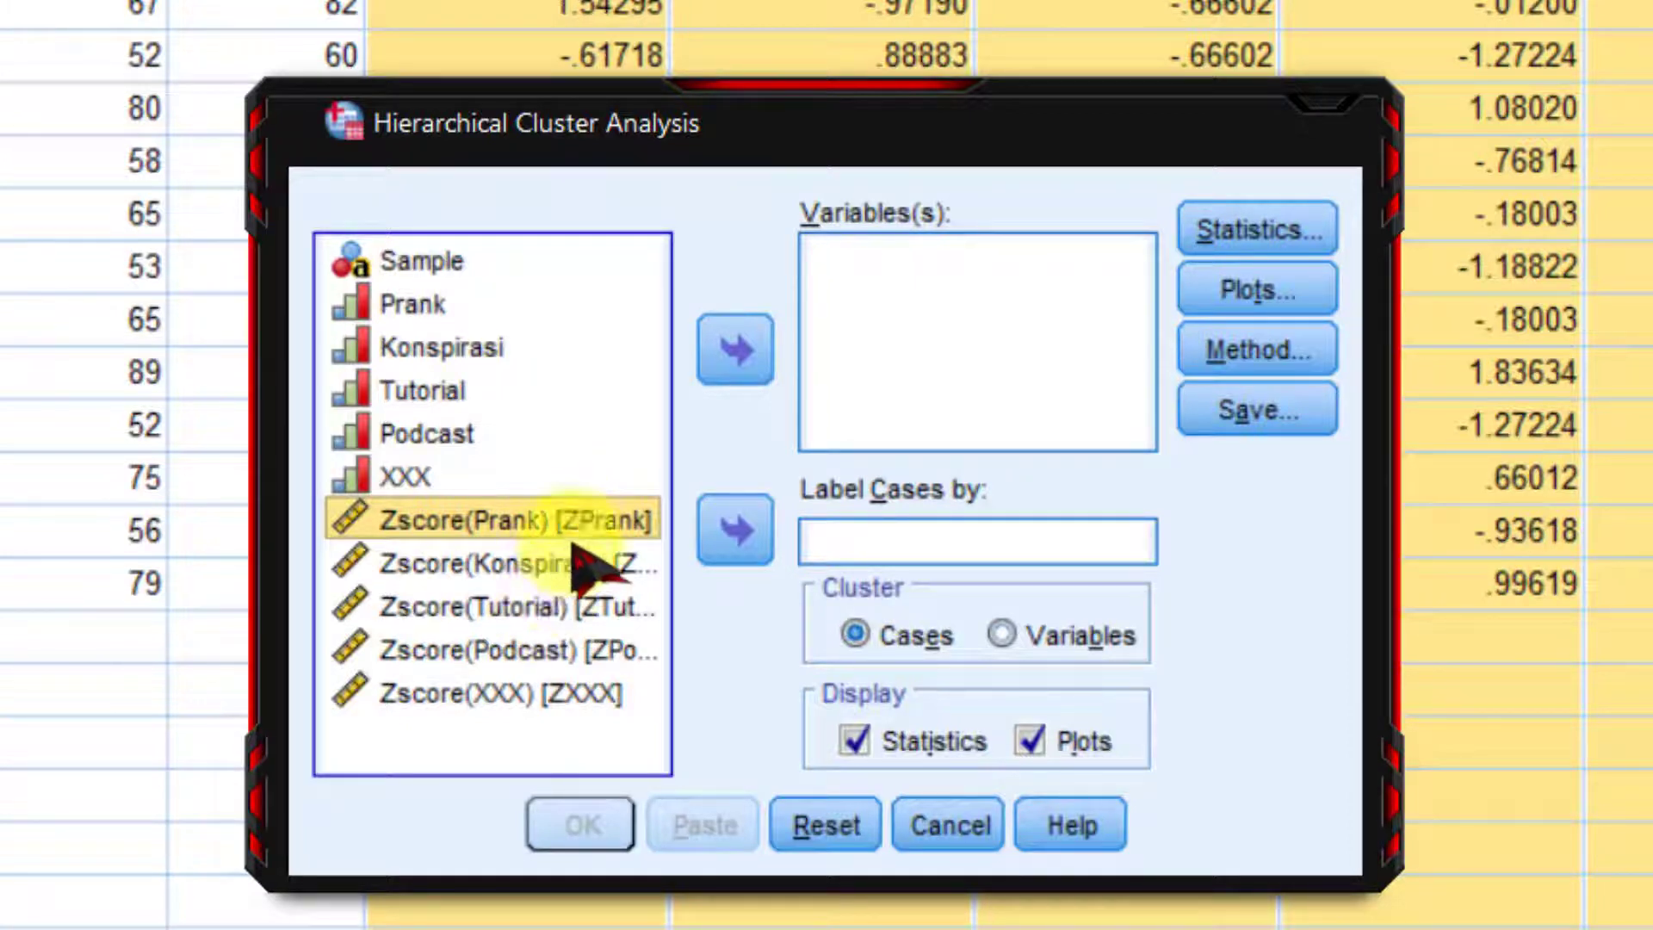
pyautogui.keyDown('ctrl'); pyautogui.click(579, 695); pyautogui.keyUp('ctrl')
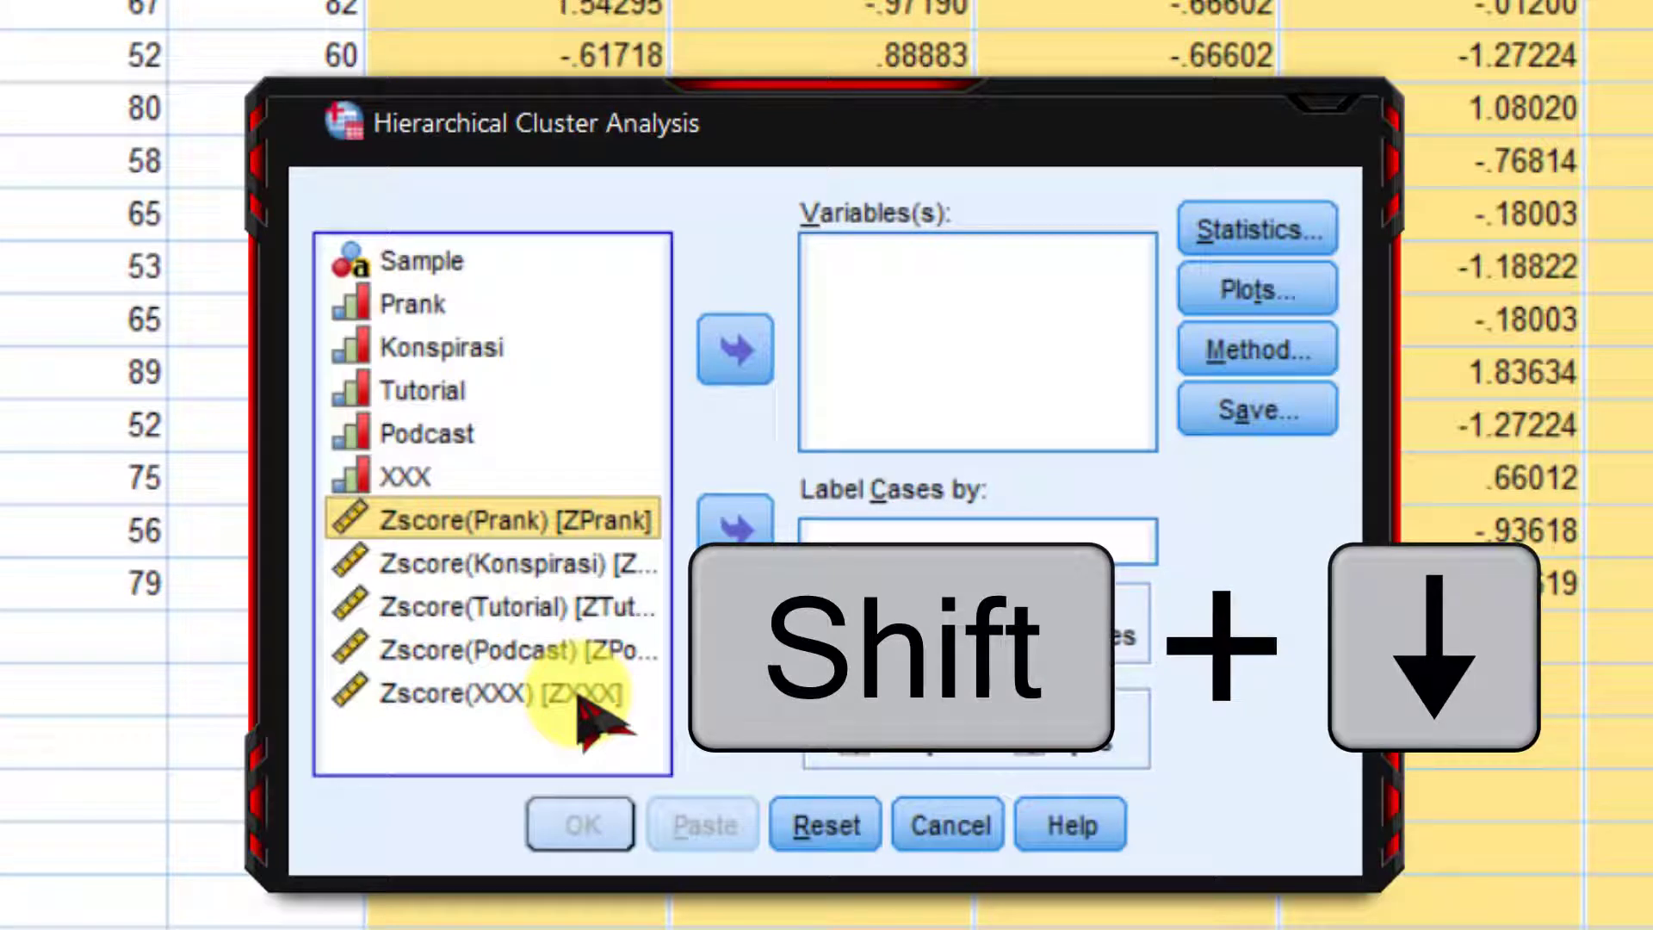
pyautogui.hotkey('shift', 'Down')
pyautogui.hotkey('shift', 'Down')
pyautogui.hotkey('shift', 'Down')
pyautogui.hotkey('shift', 'Down')
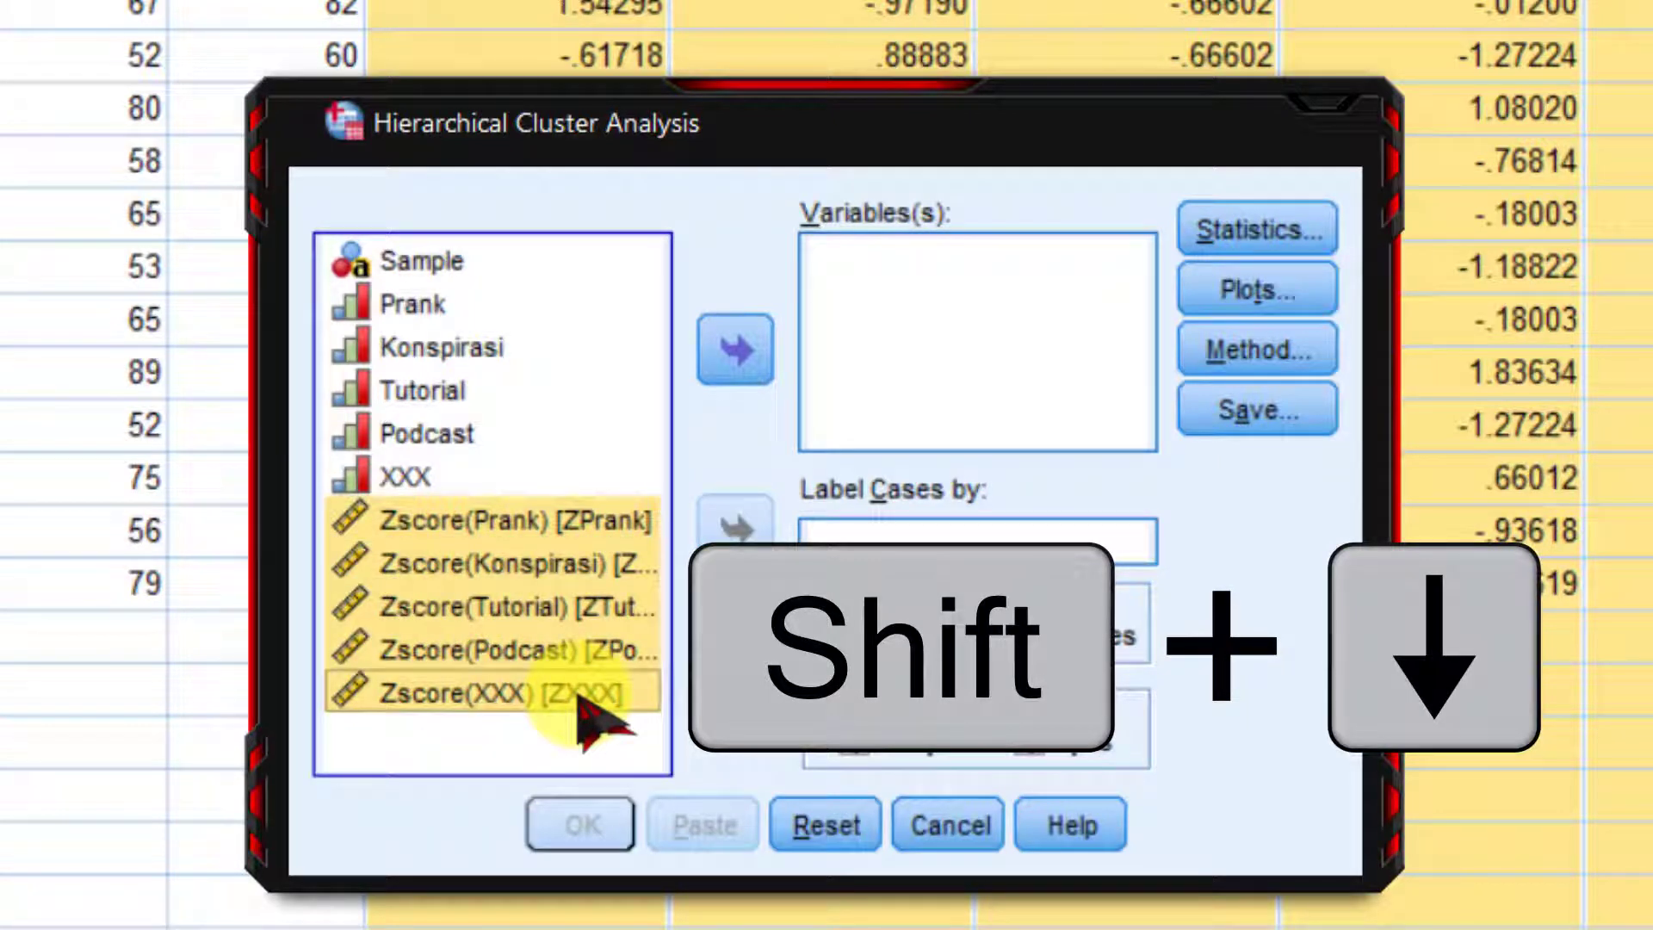
pyautogui.click(736, 349)
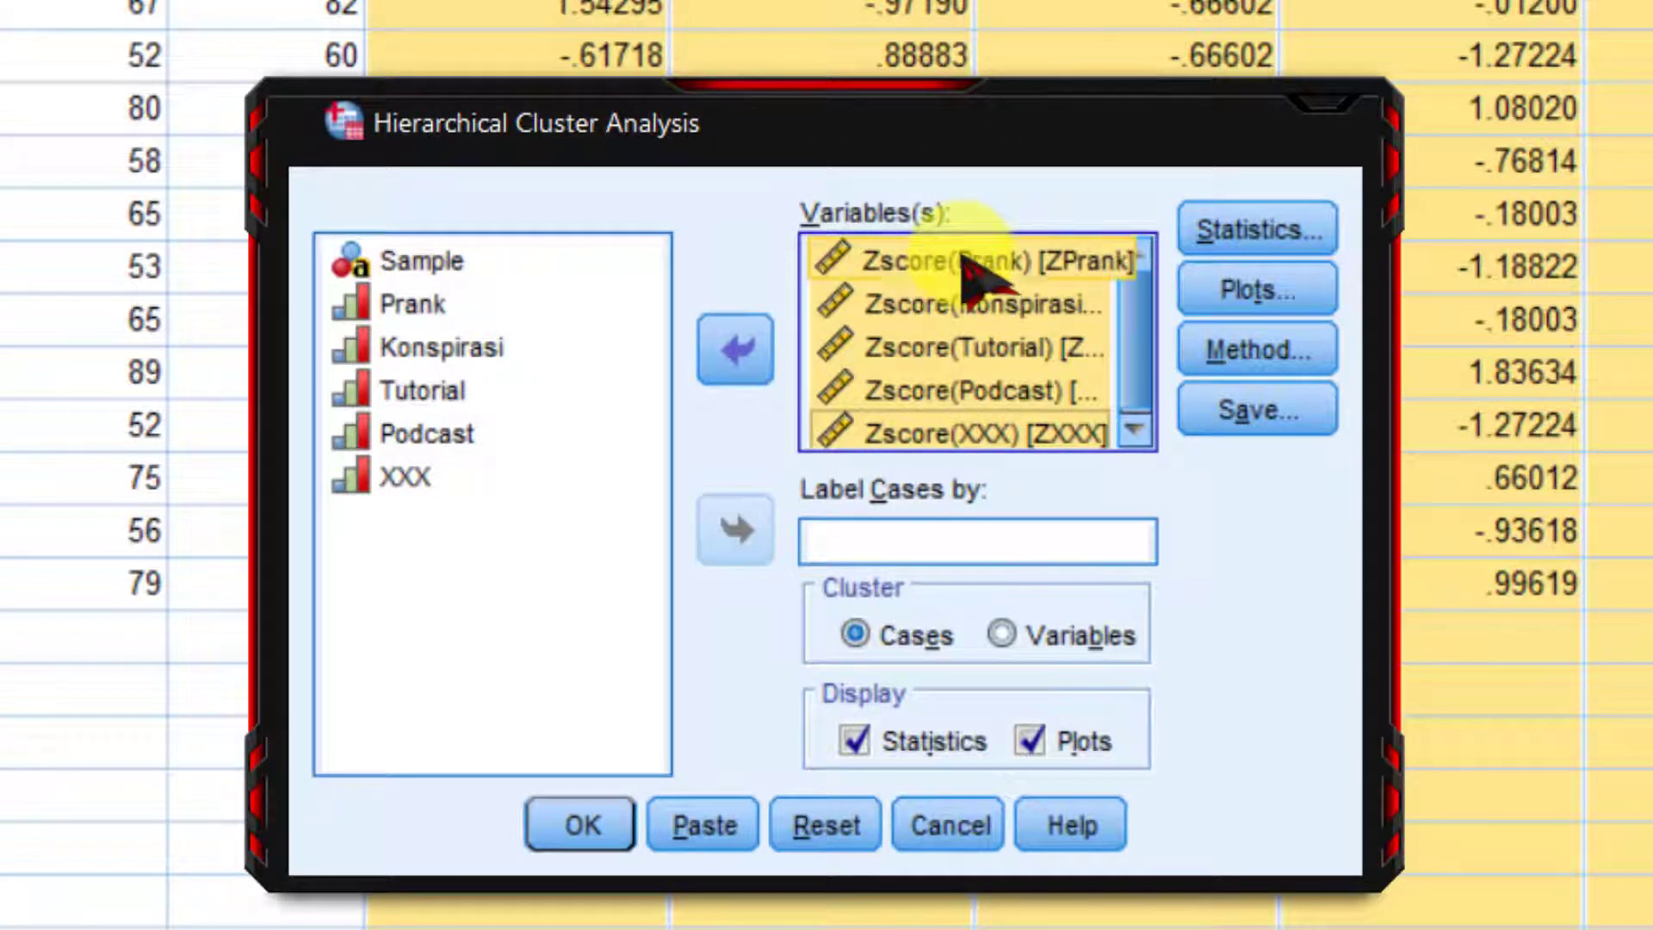
# Step: Label the cases in the hierarchical cluster analysis by the Sample variable
pyautogui.click(833, 547)
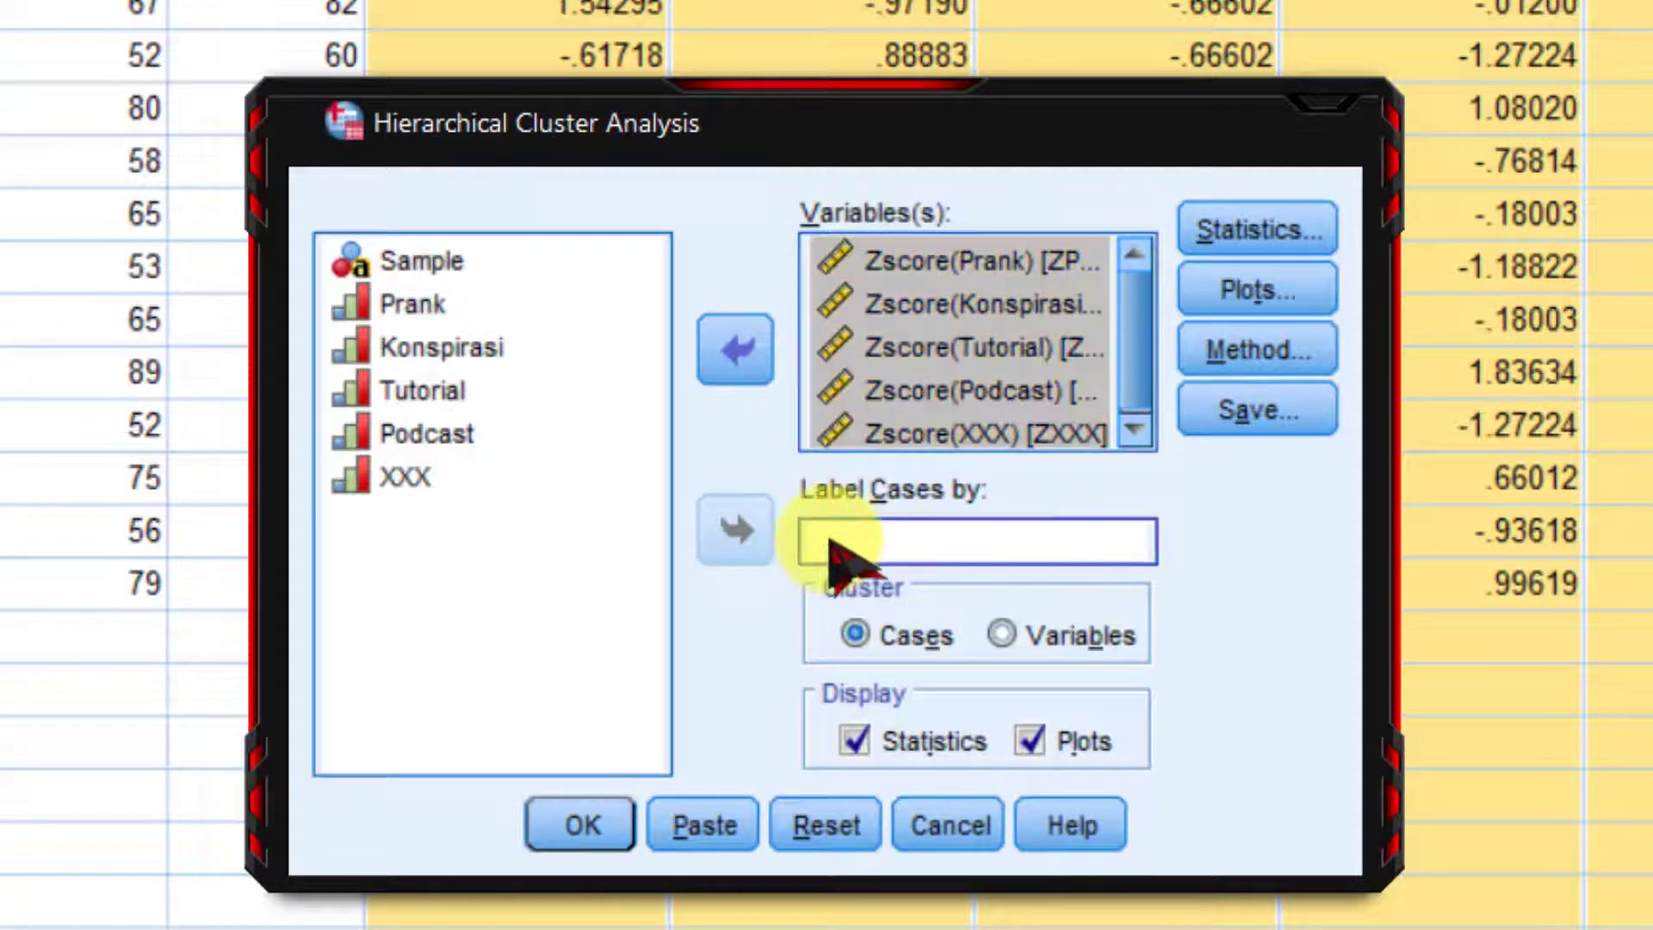
pyautogui.click(413, 263)
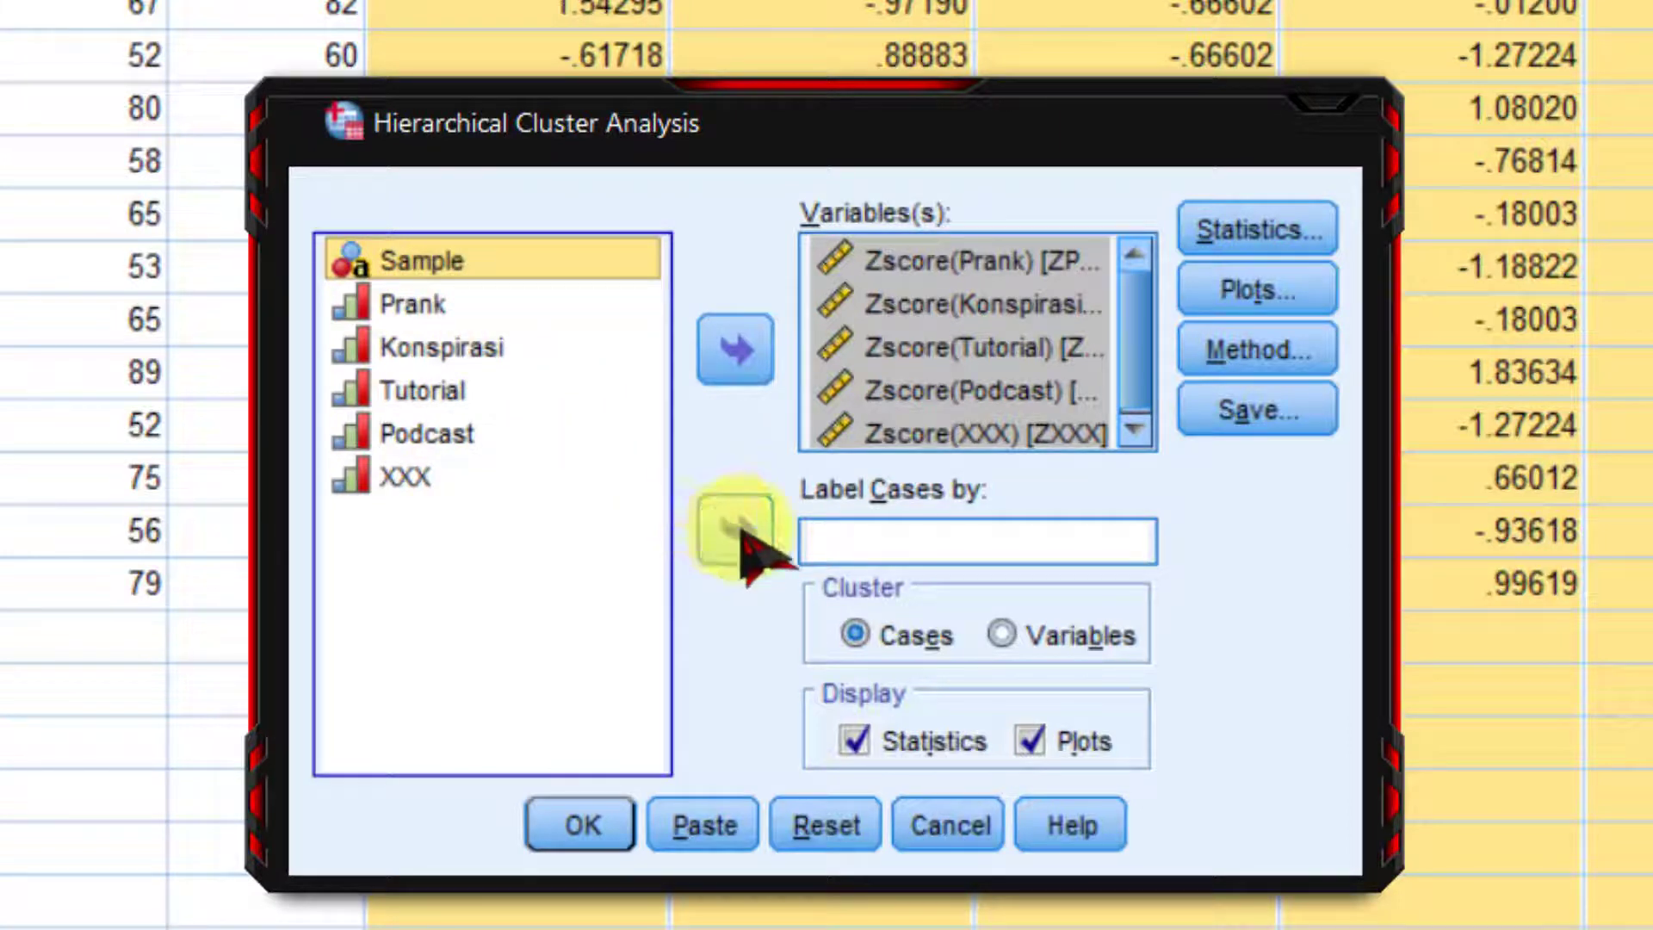
pyautogui.click(736, 528)
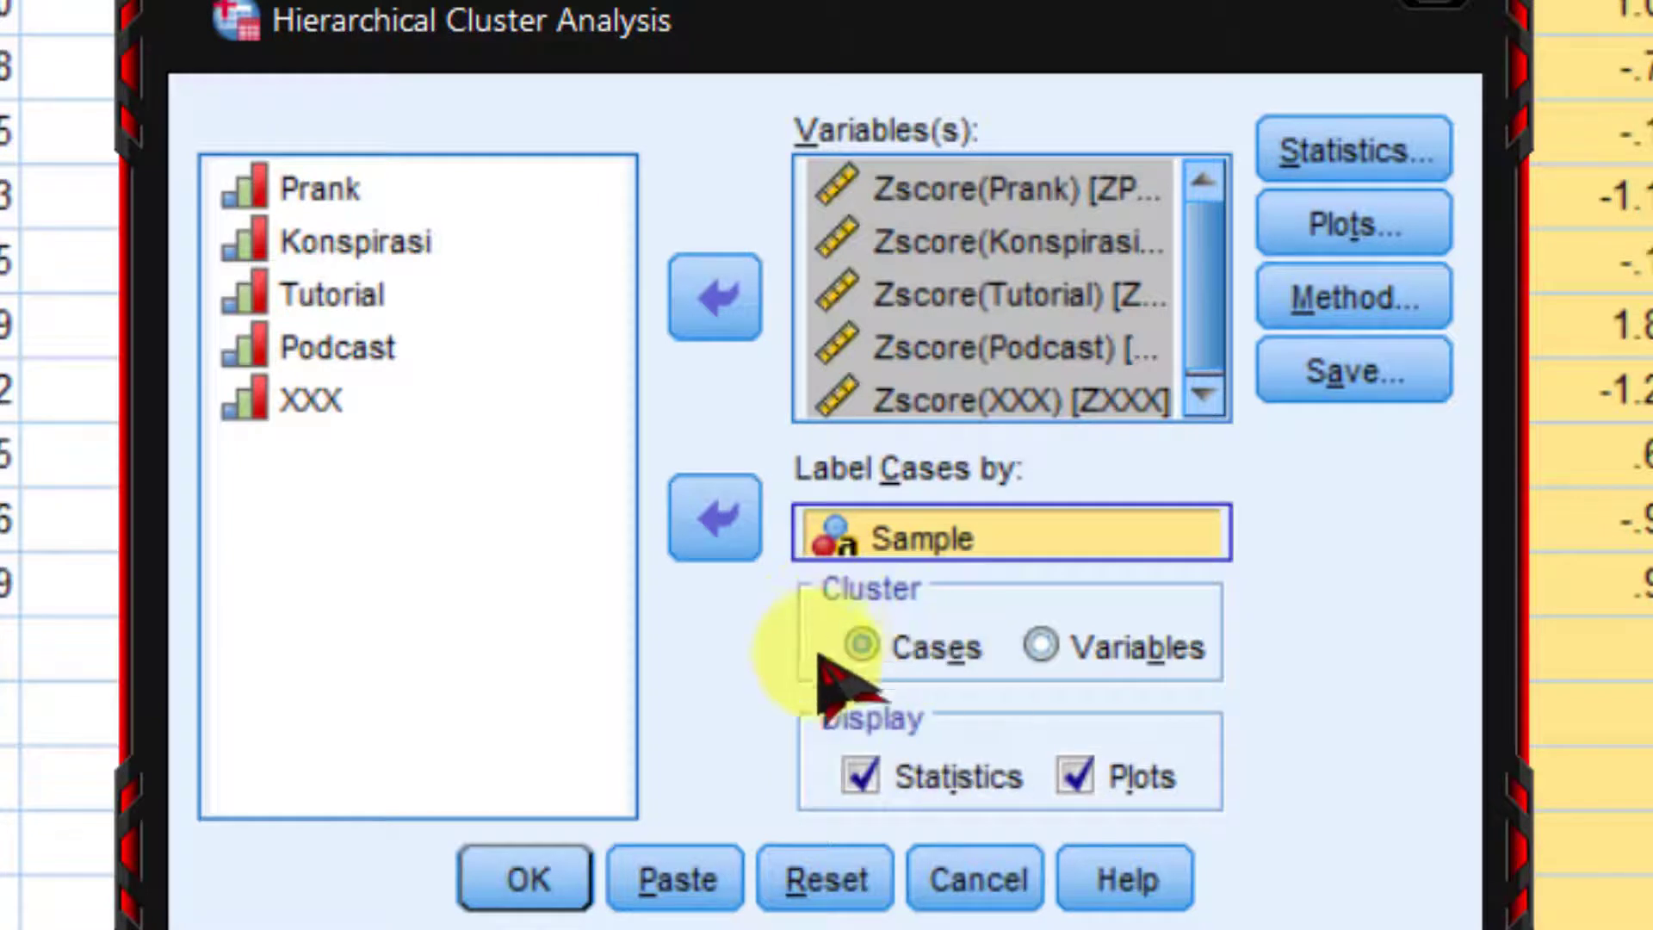
pyautogui.click(887, 749)
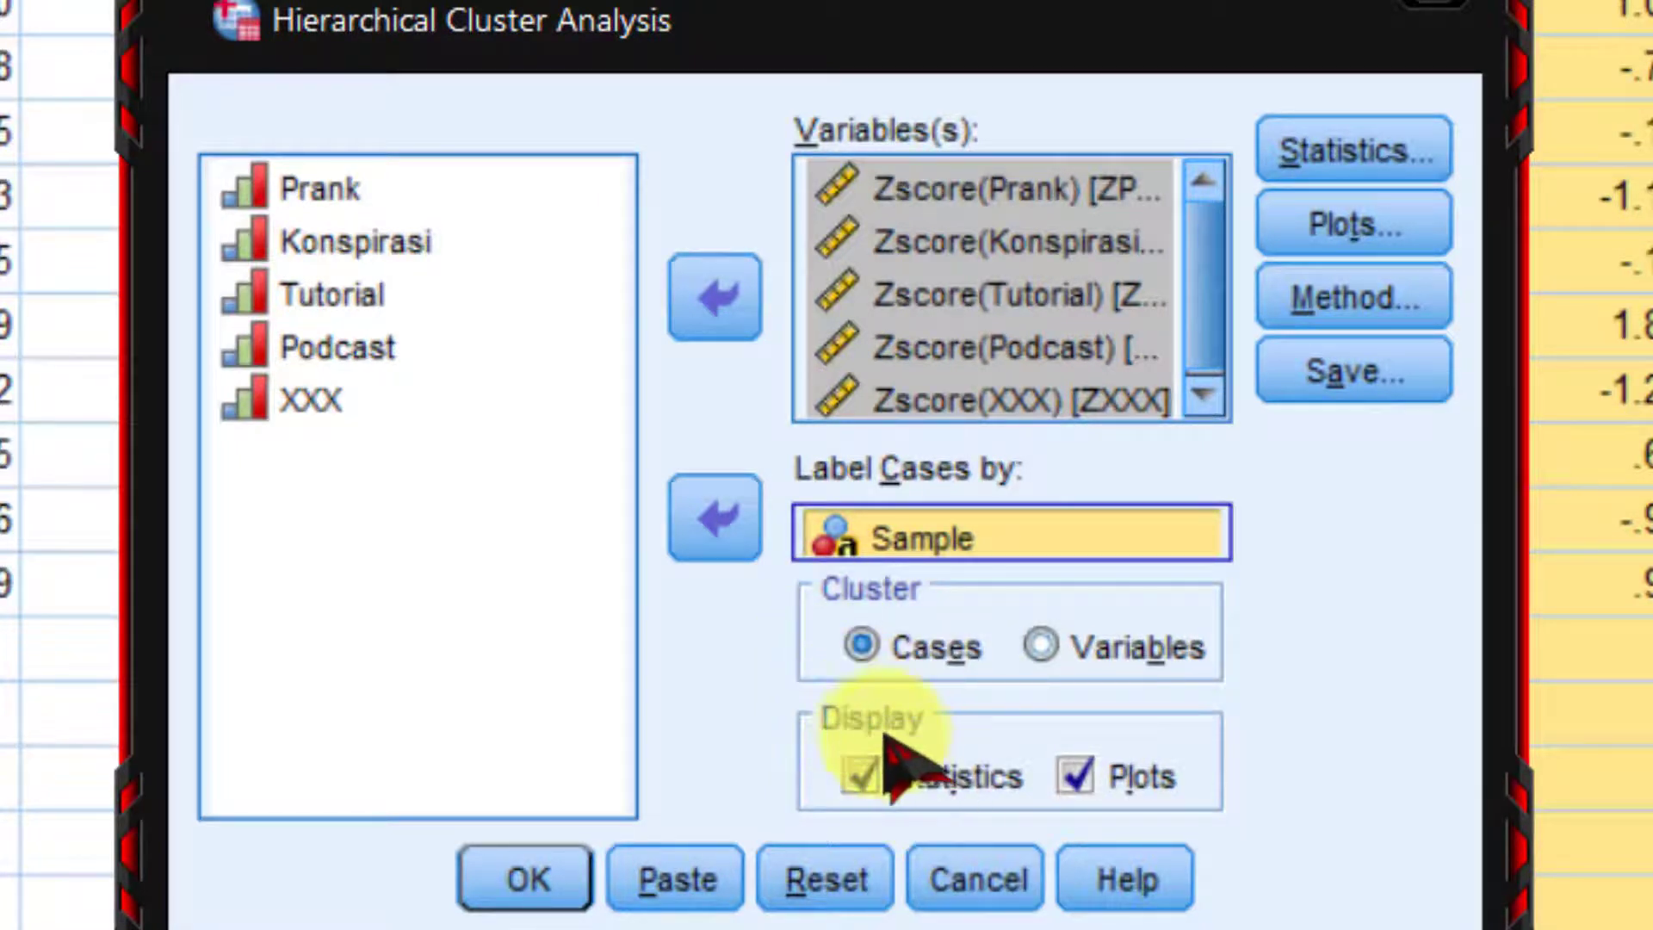
pyautogui.click(865, 770)
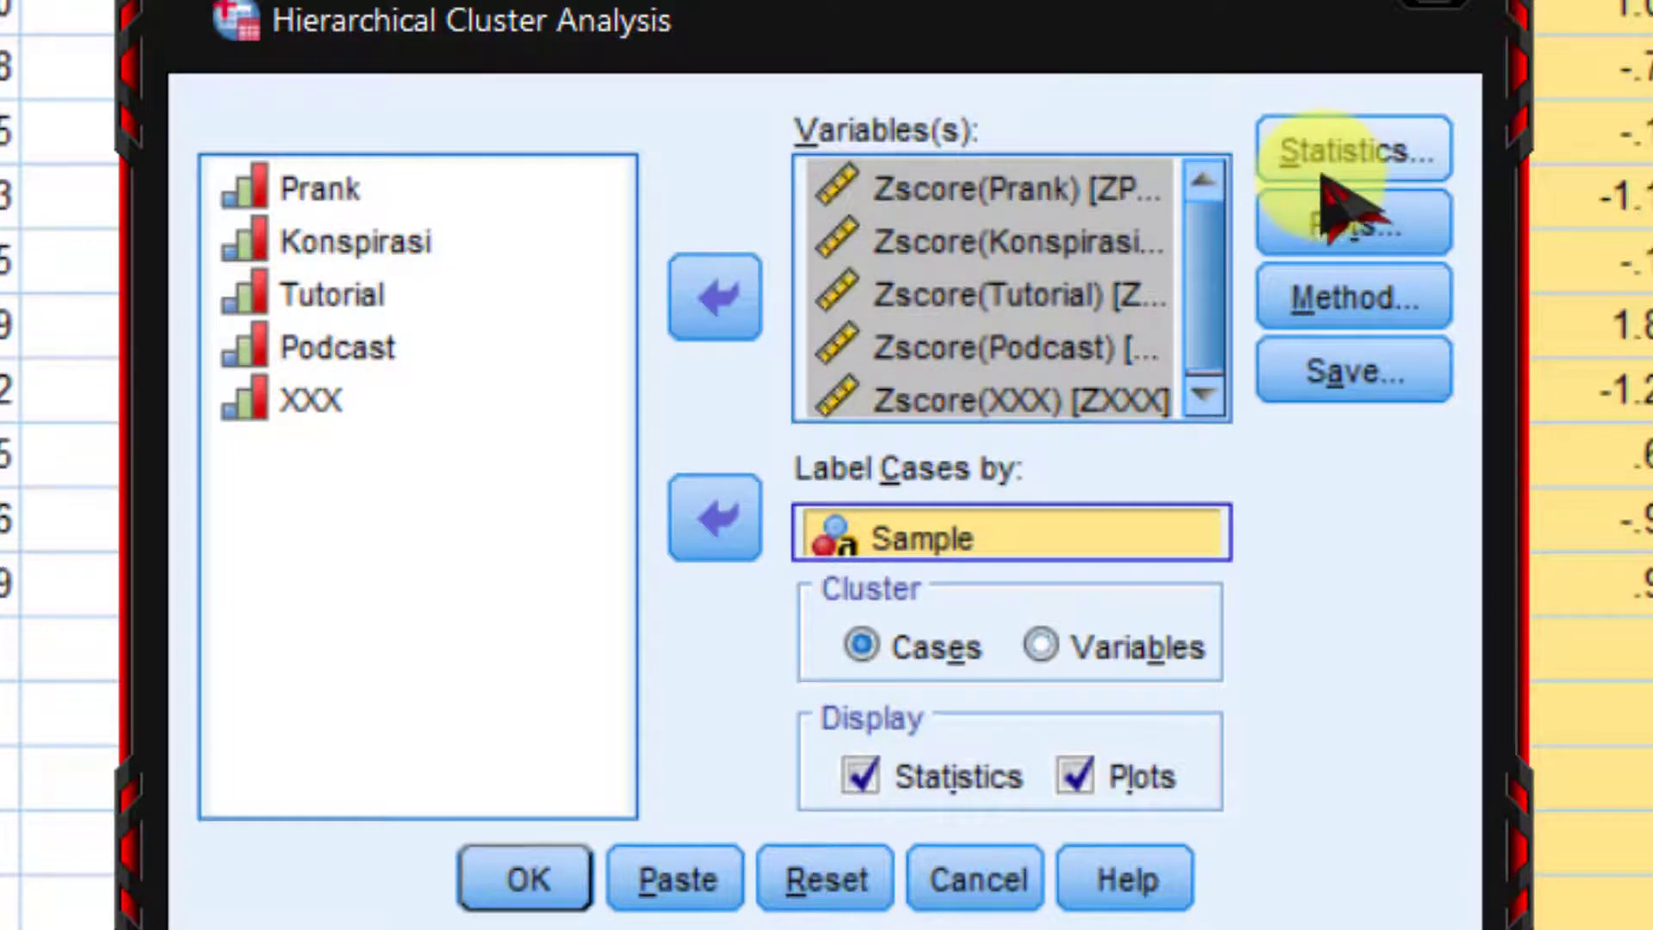
# Step: Include the proximity matrix in the statistics of the hierarchical cluster analysis
pyautogui.click(1352, 154)
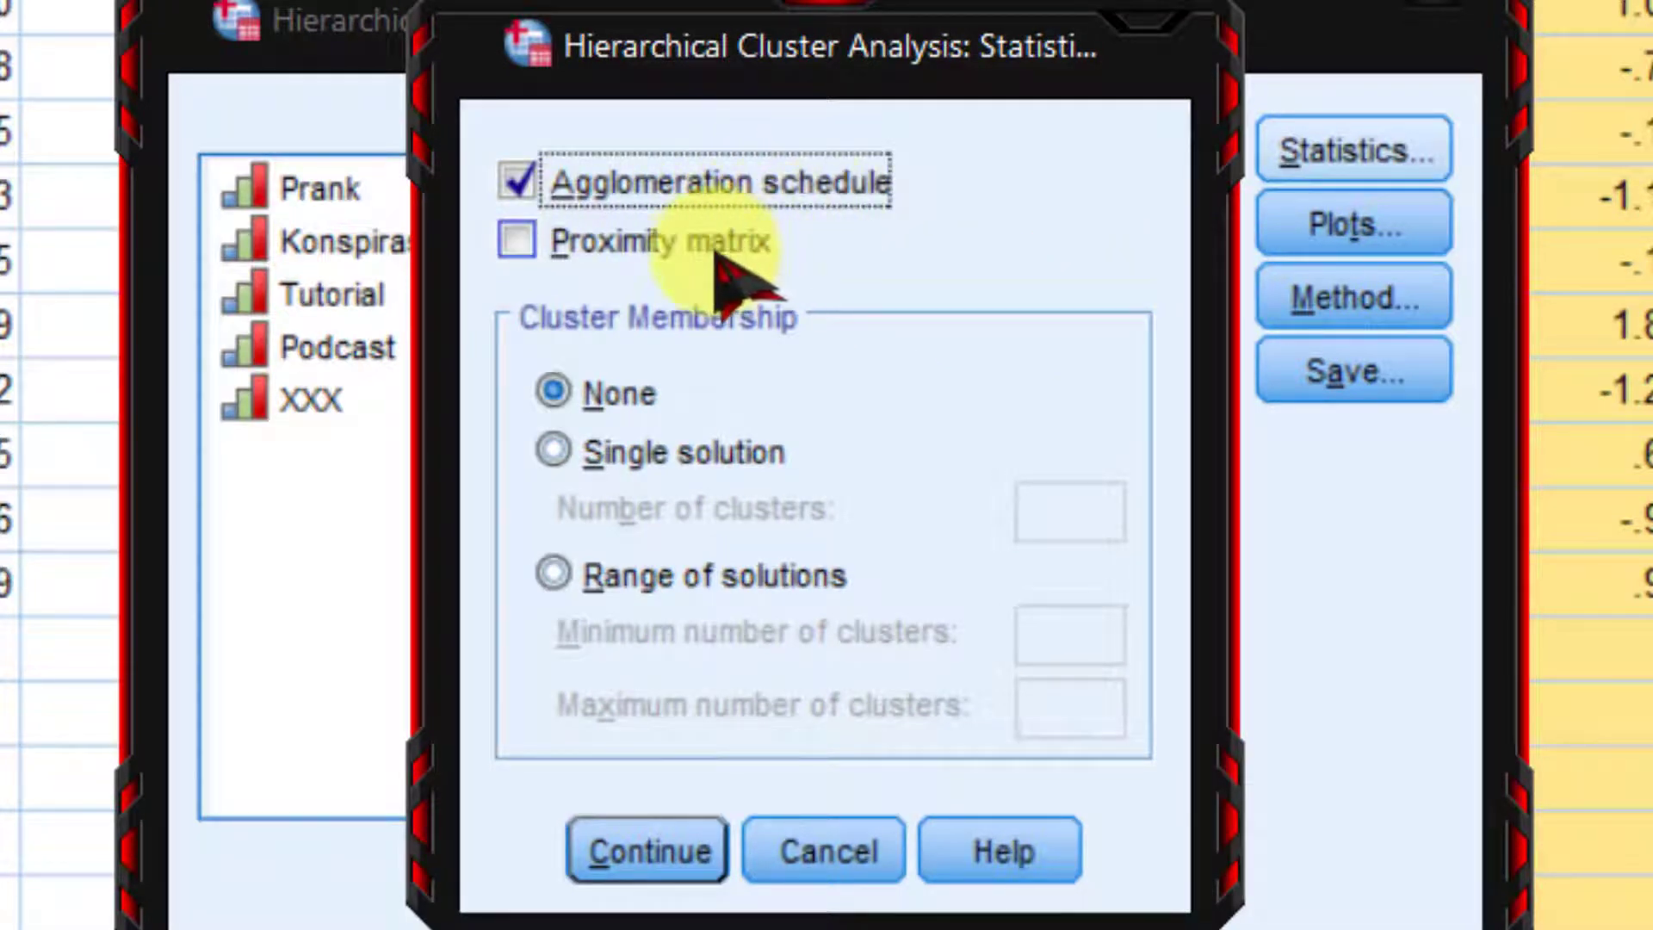
pyautogui.click(711, 277)
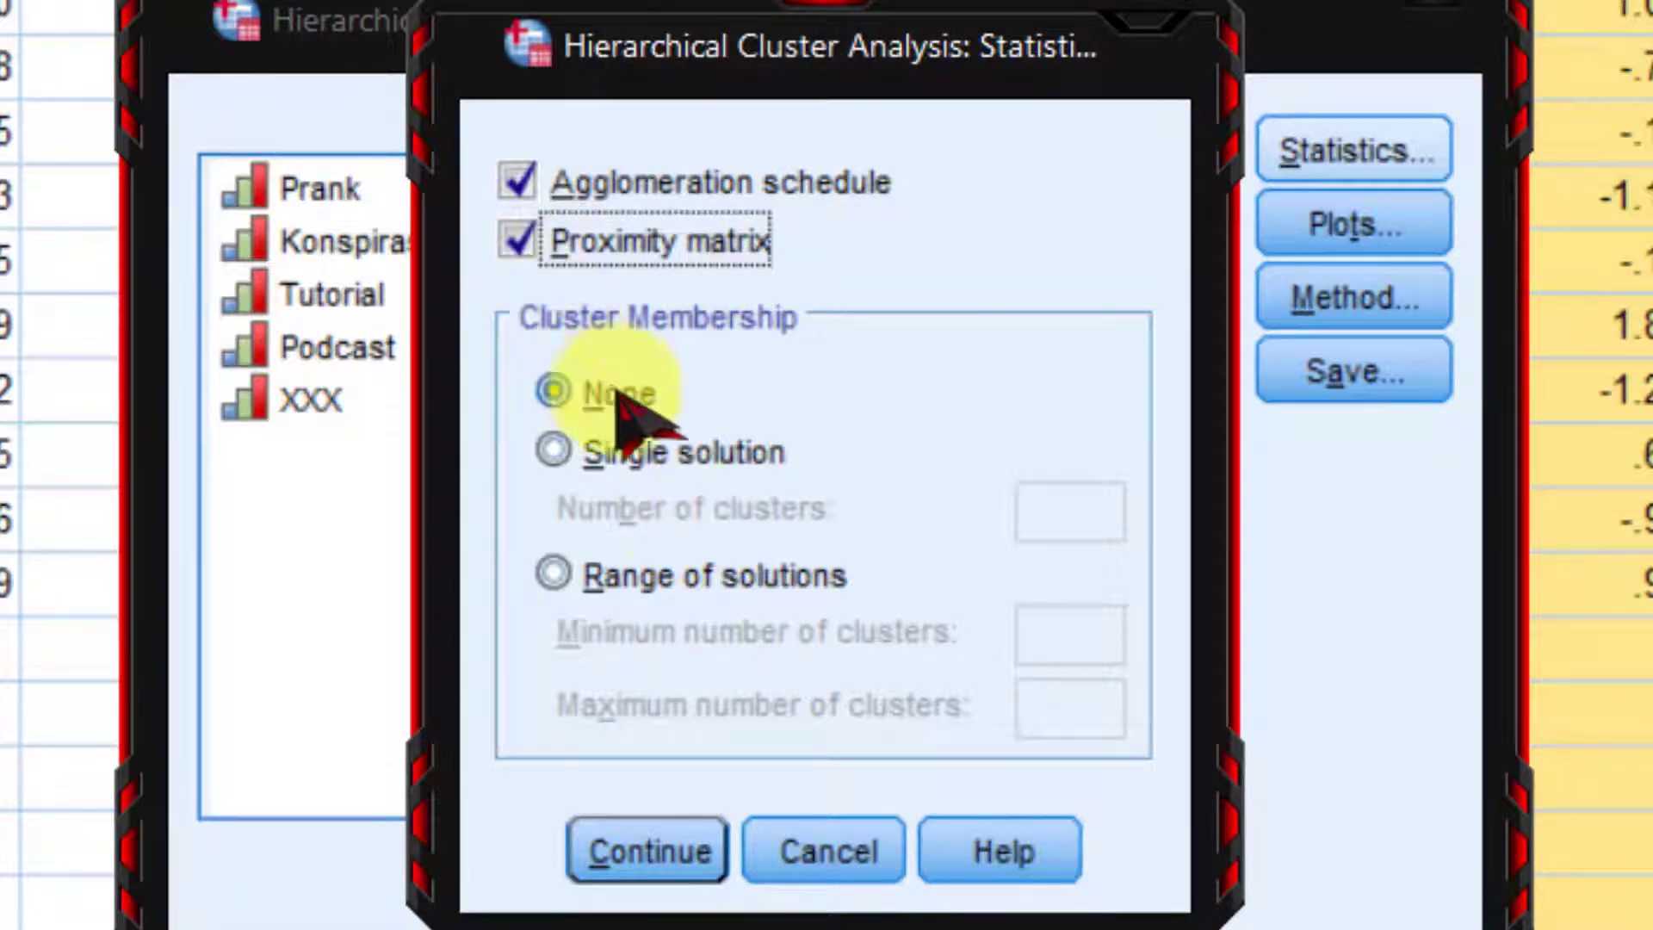
pyautogui.click(685, 865)
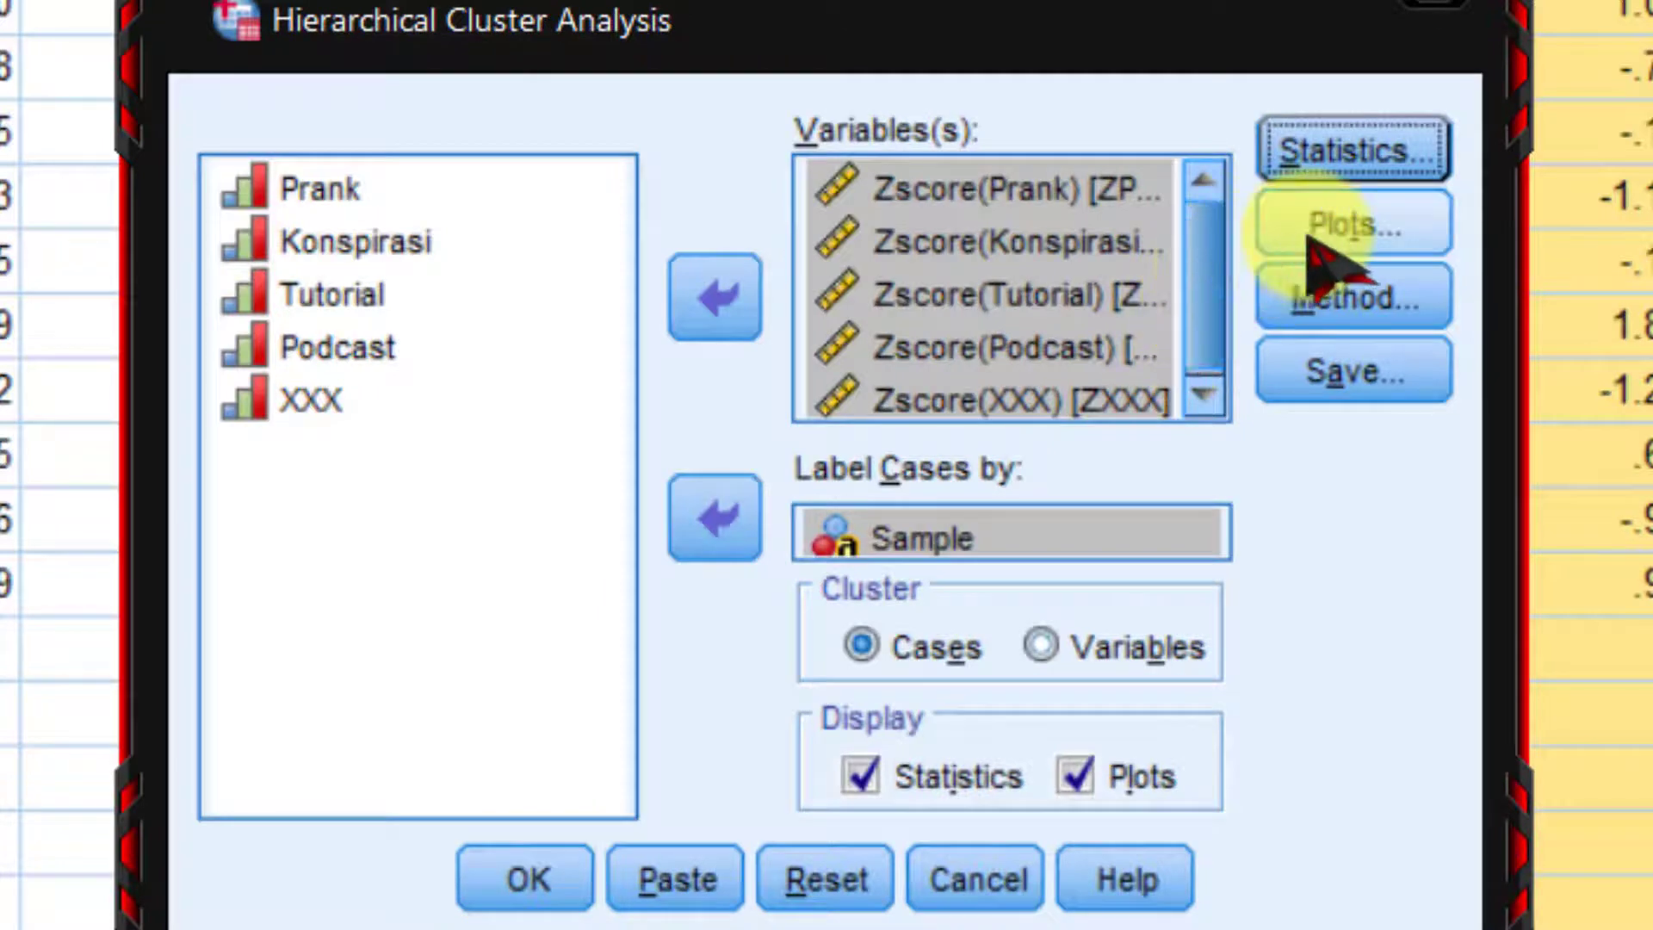
# Step: Enable the dendrogram plot for the cluster analysis and set the icicle plot to None
pyautogui.click(1350, 225)
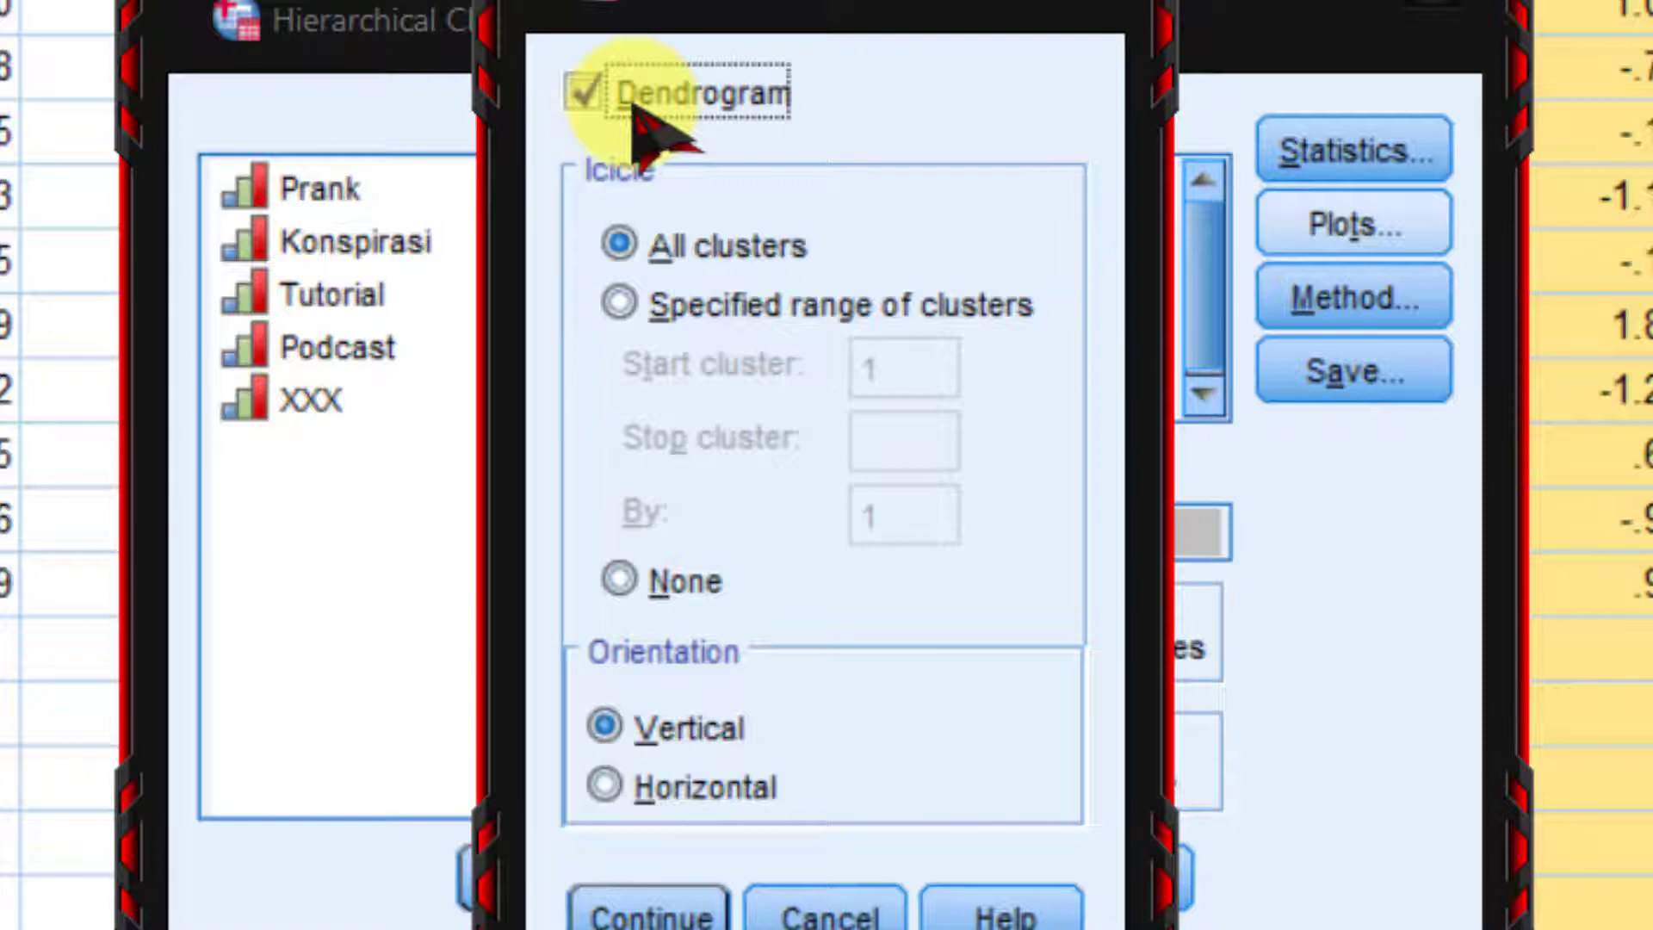
pyautogui.click(634, 107)
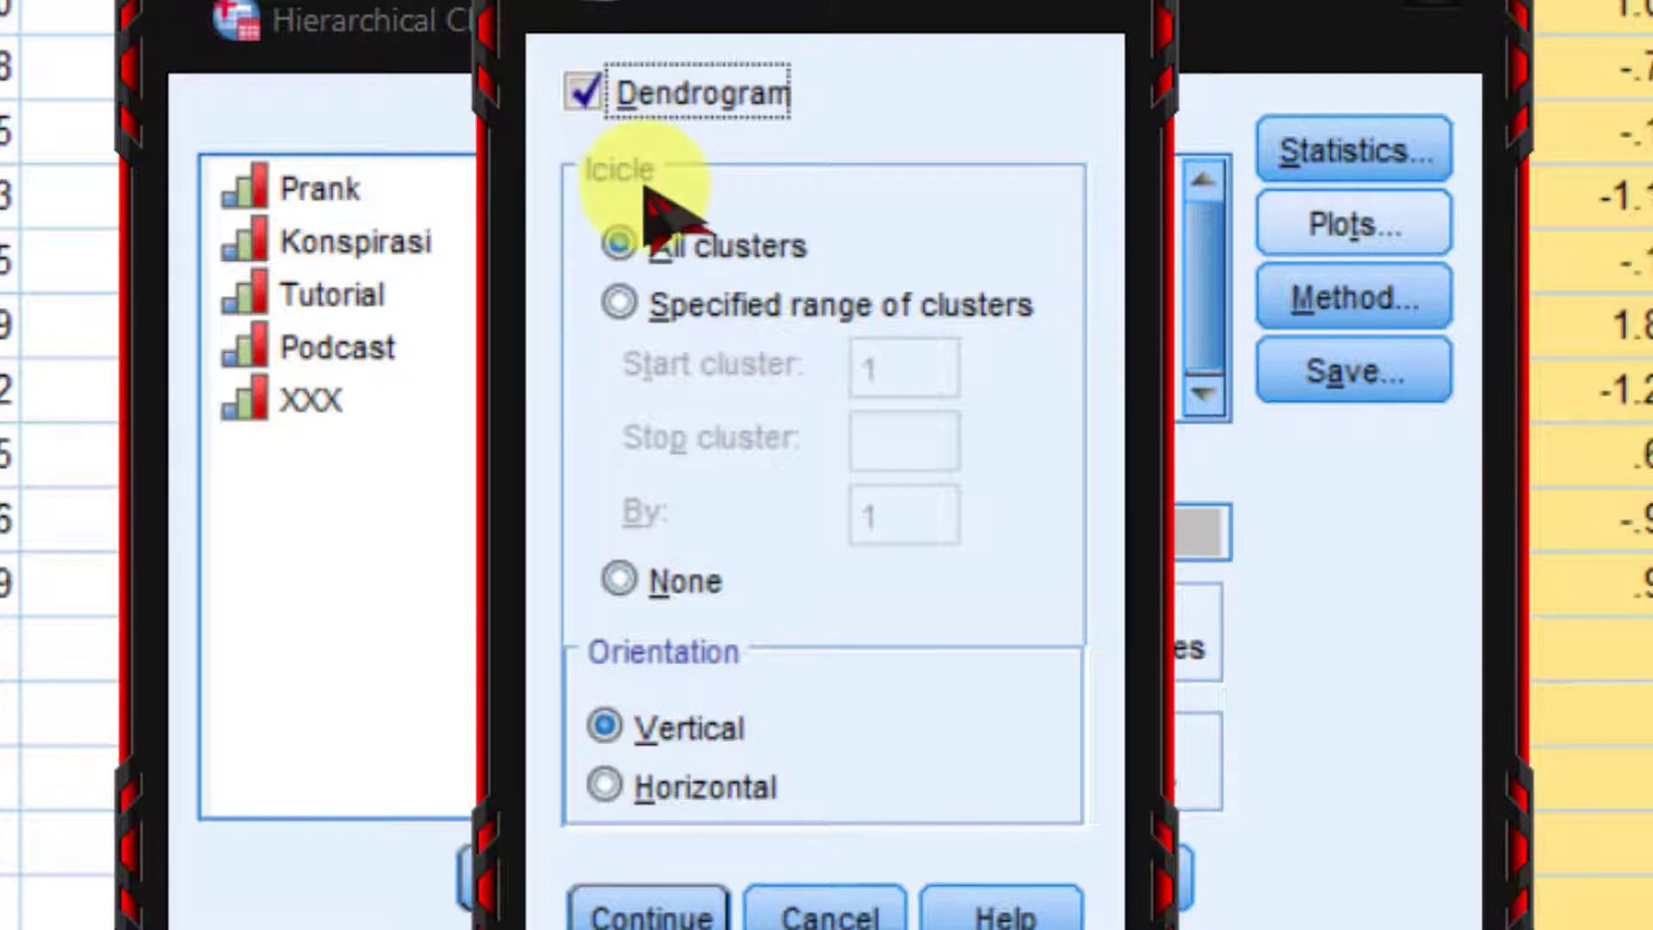
pyautogui.click(614, 589)
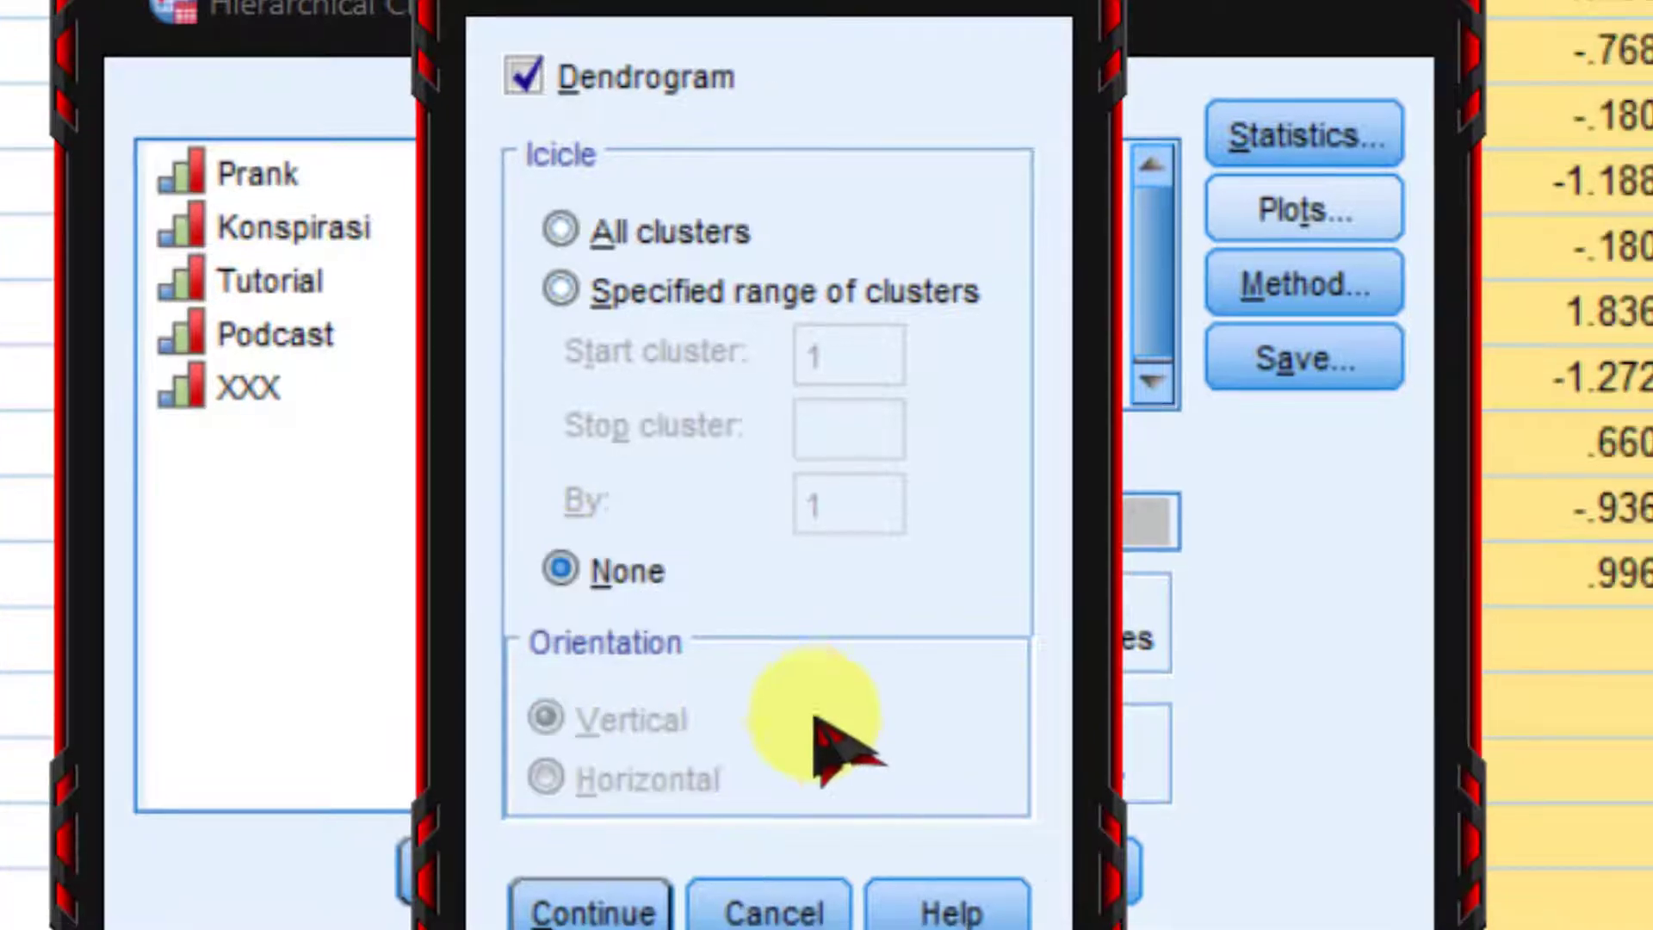
pyautogui.click(594, 911)
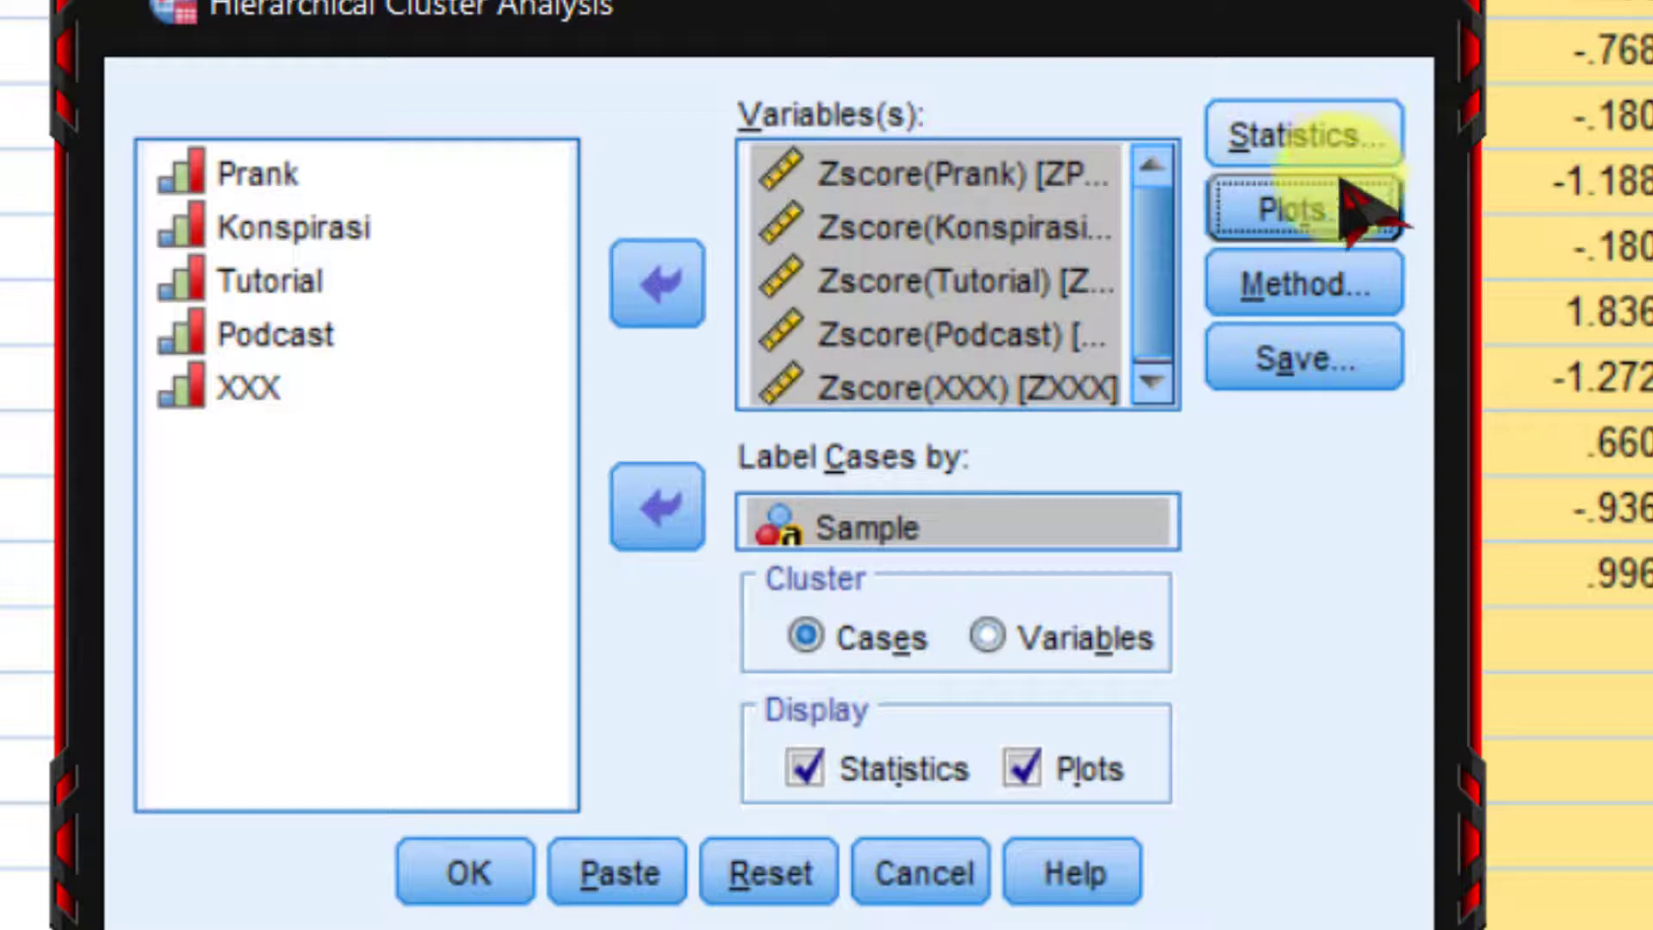
# Step: Set the cluster method to Nearest neighbor with Euclidean distance as interval measure, standardizing values to Z scores by variable
pyautogui.click(1283, 289)
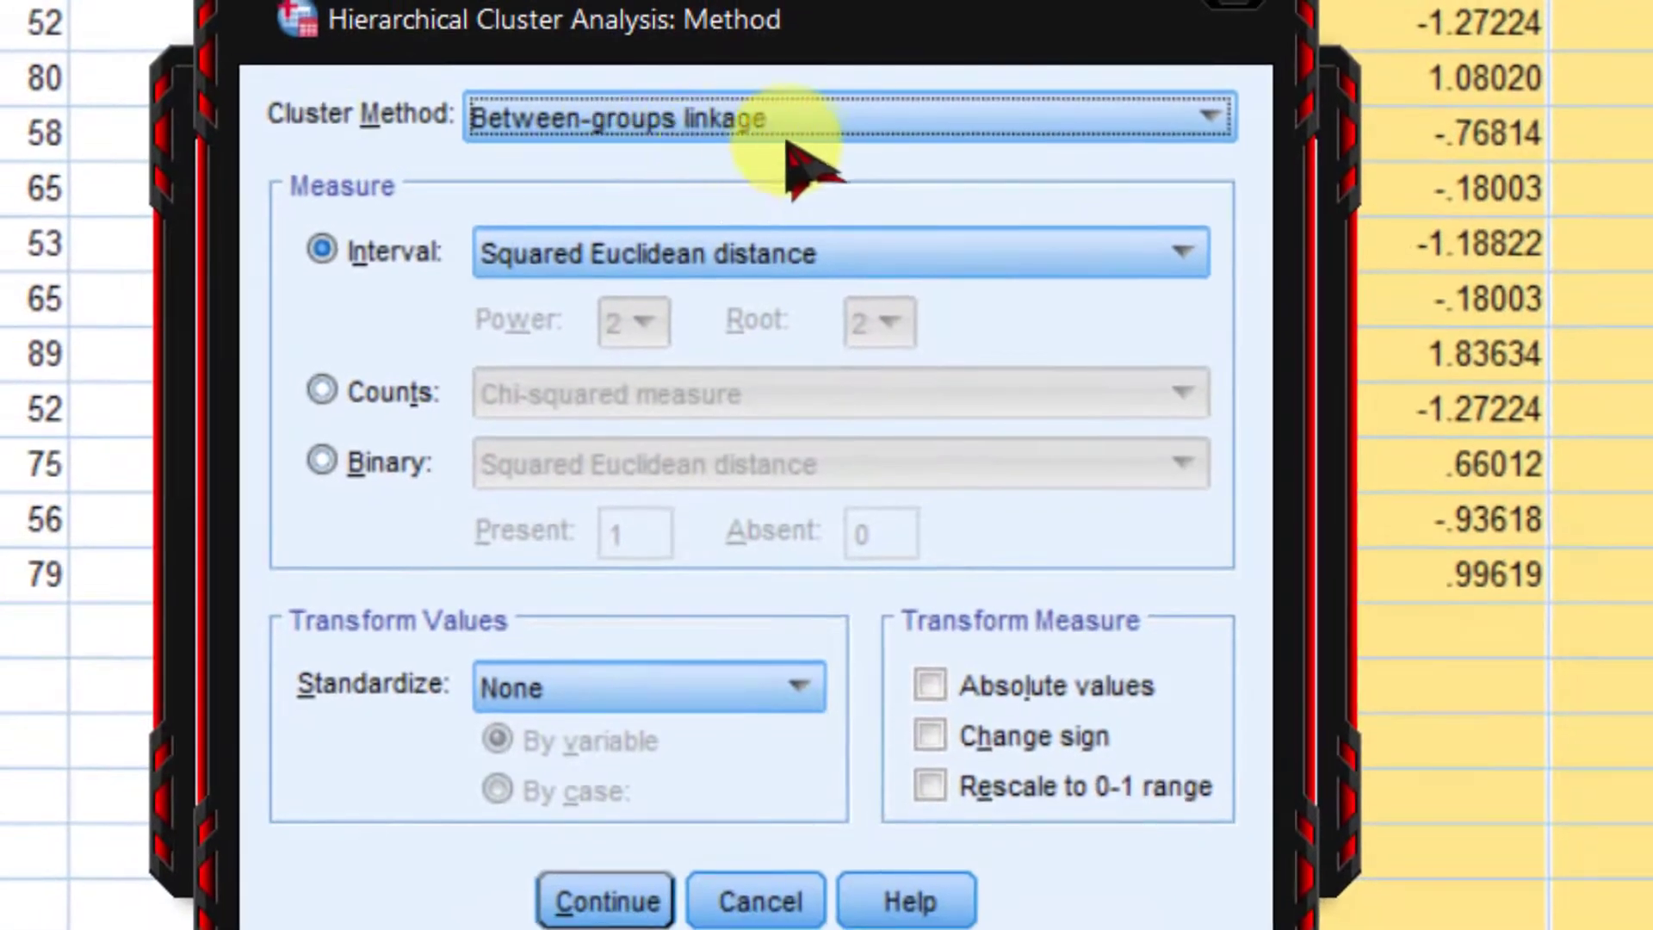
pyautogui.click(863, 121)
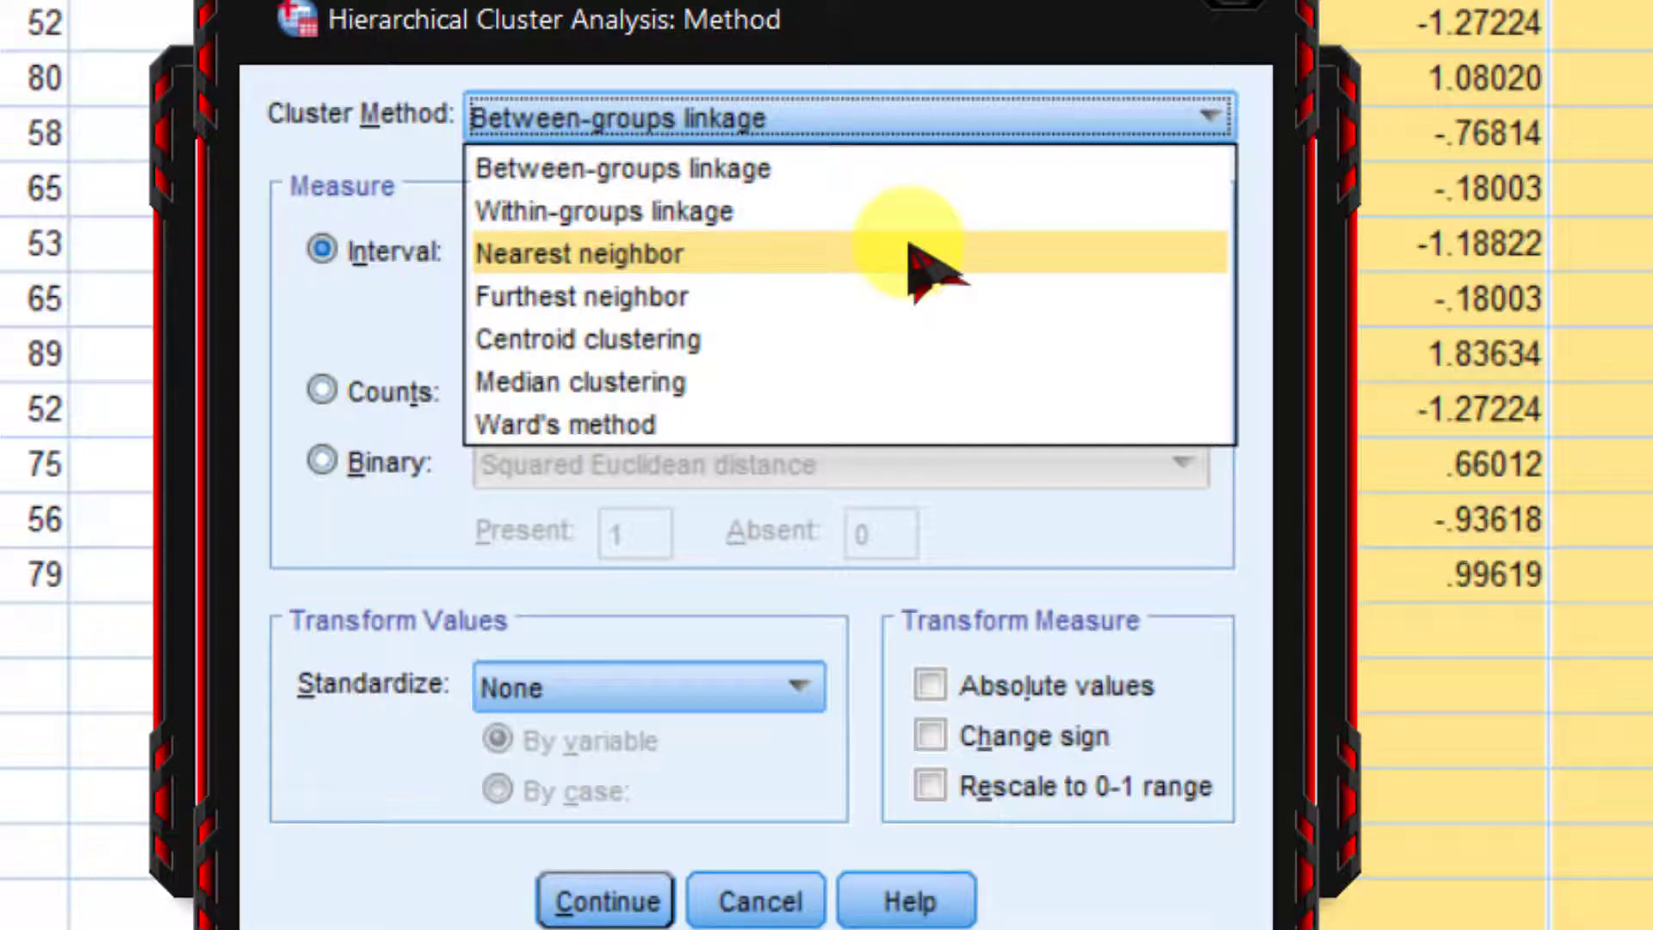
pyautogui.click(914, 259)
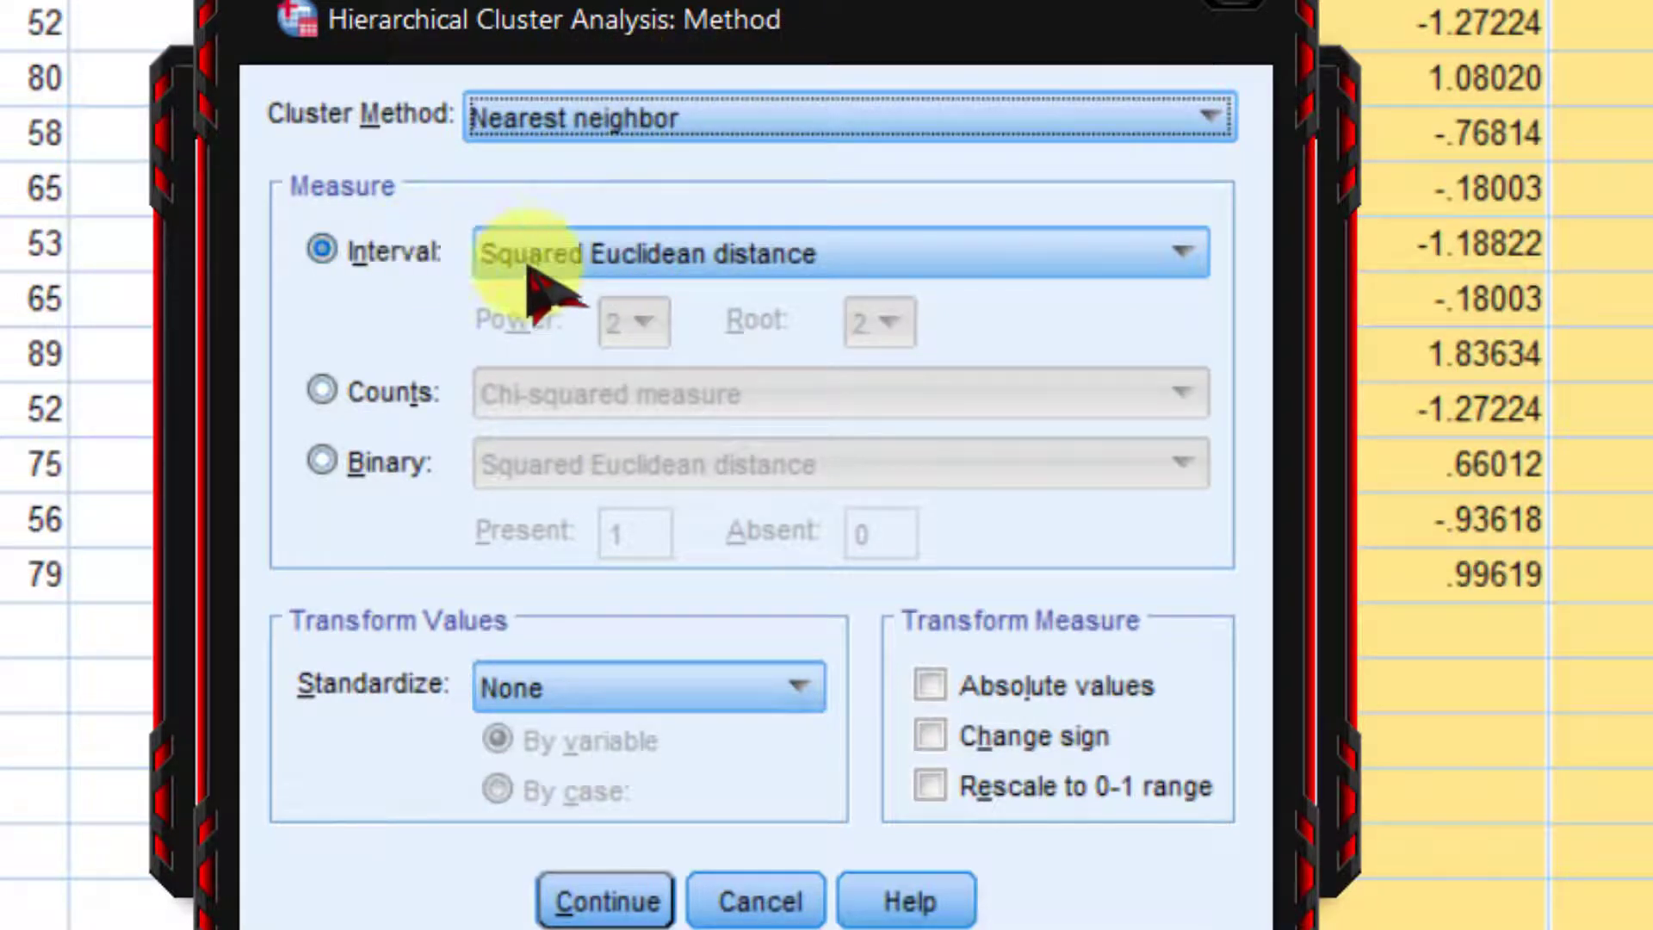
pyautogui.click(691, 253)
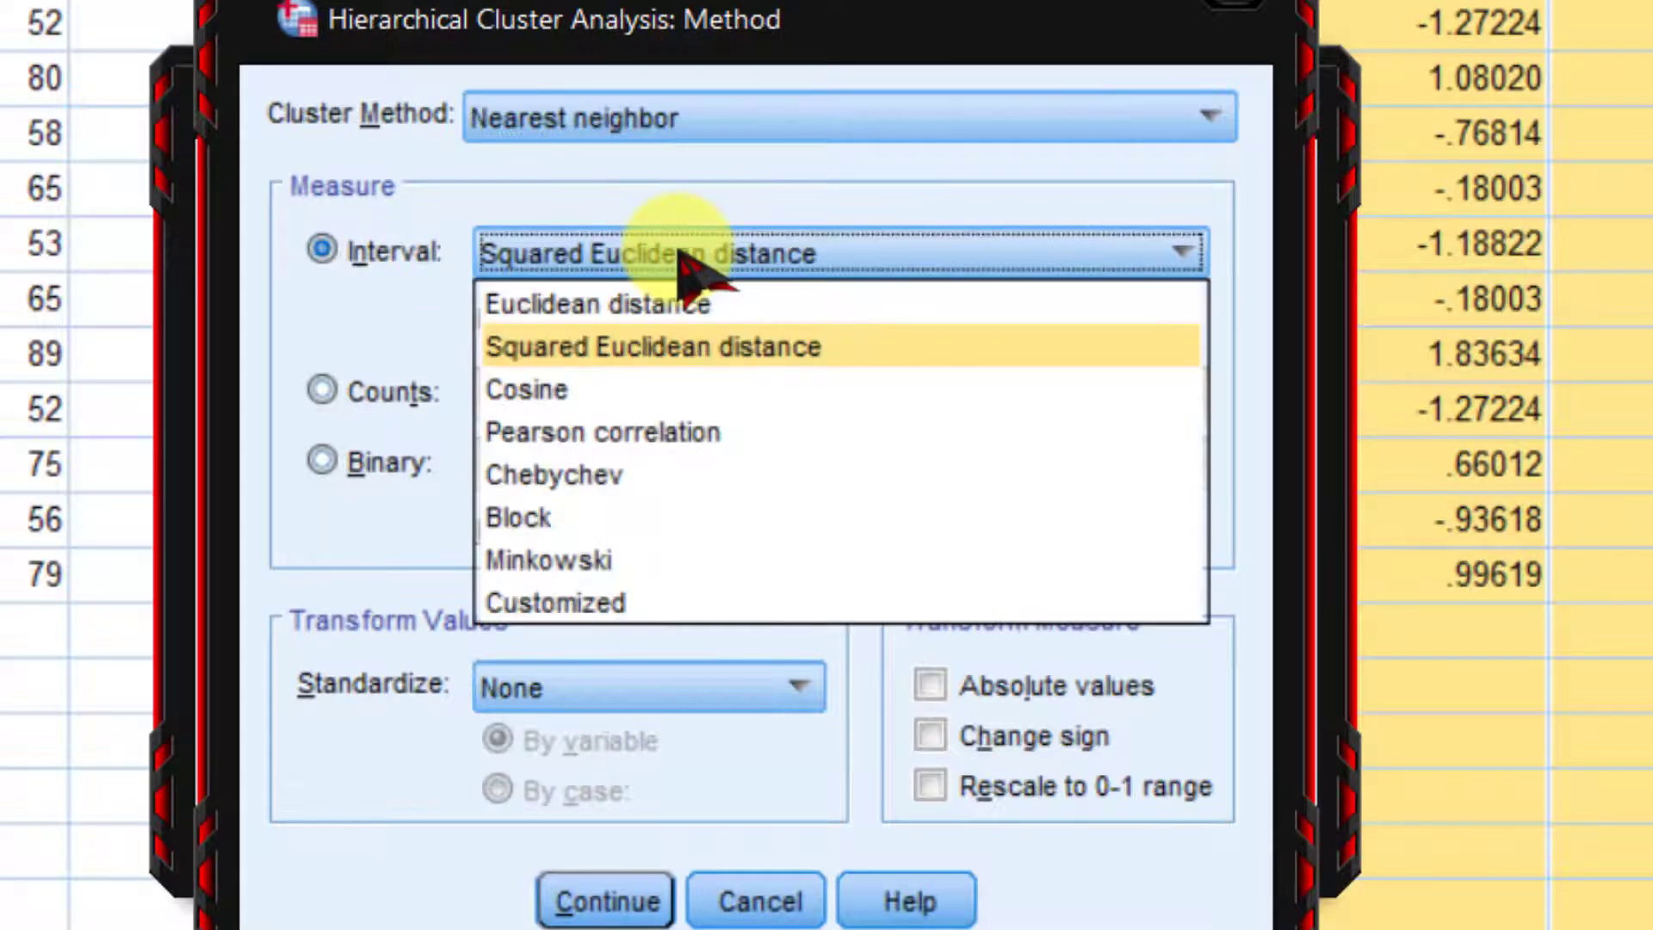
pyautogui.click(675, 311)
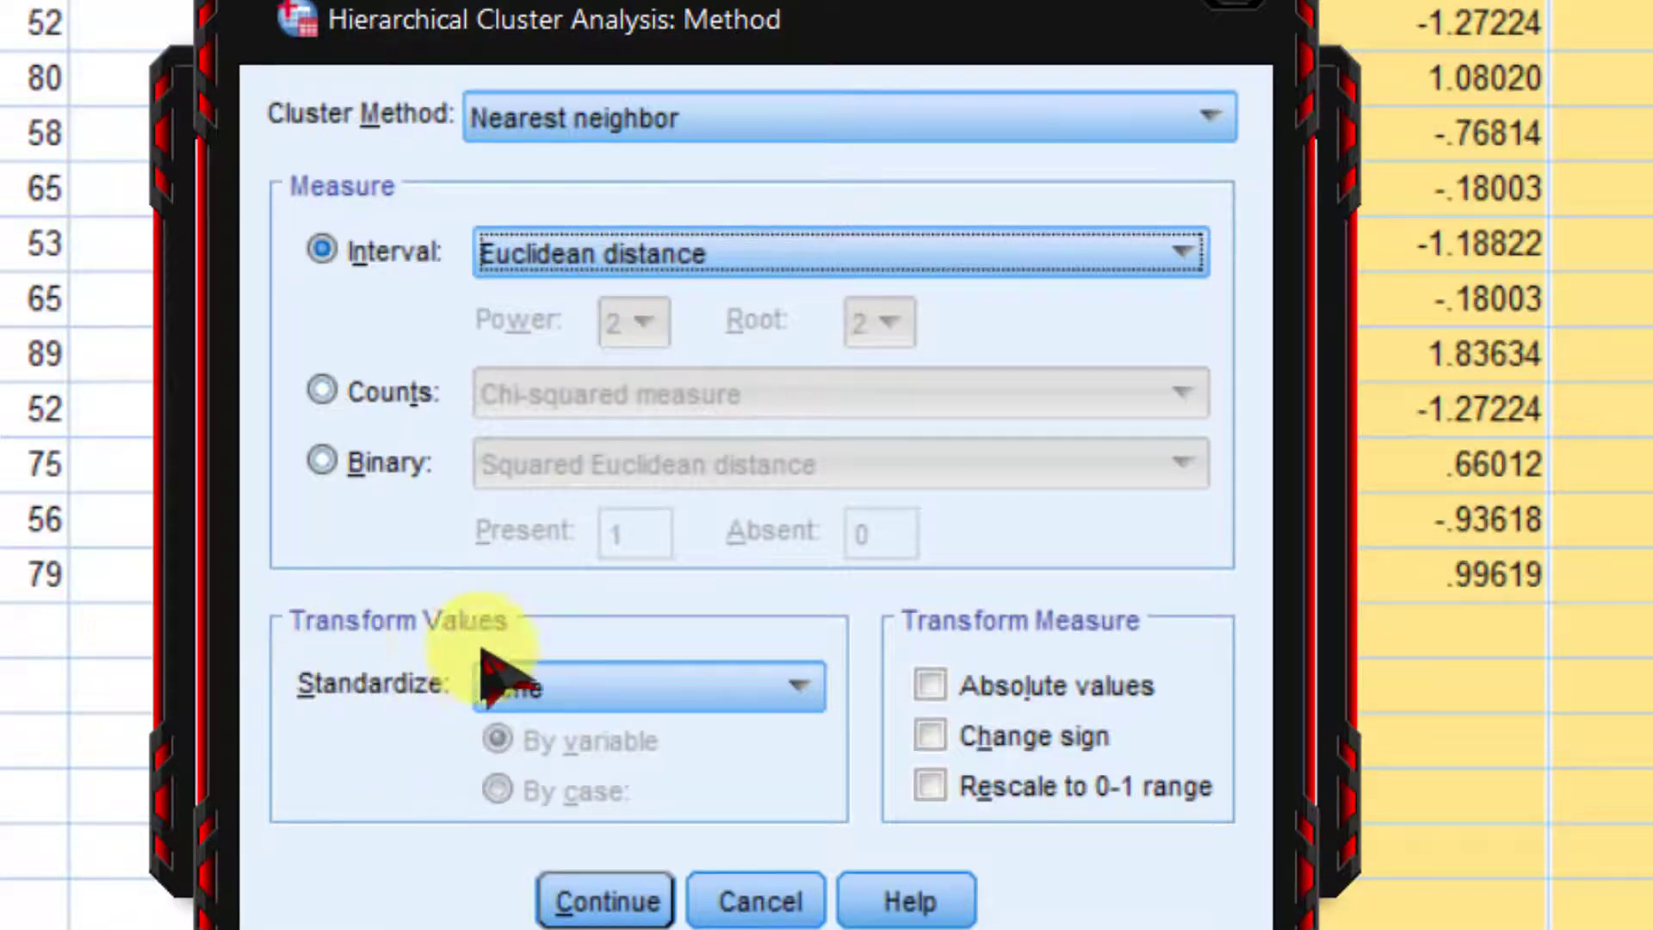
pyautogui.click(702, 715)
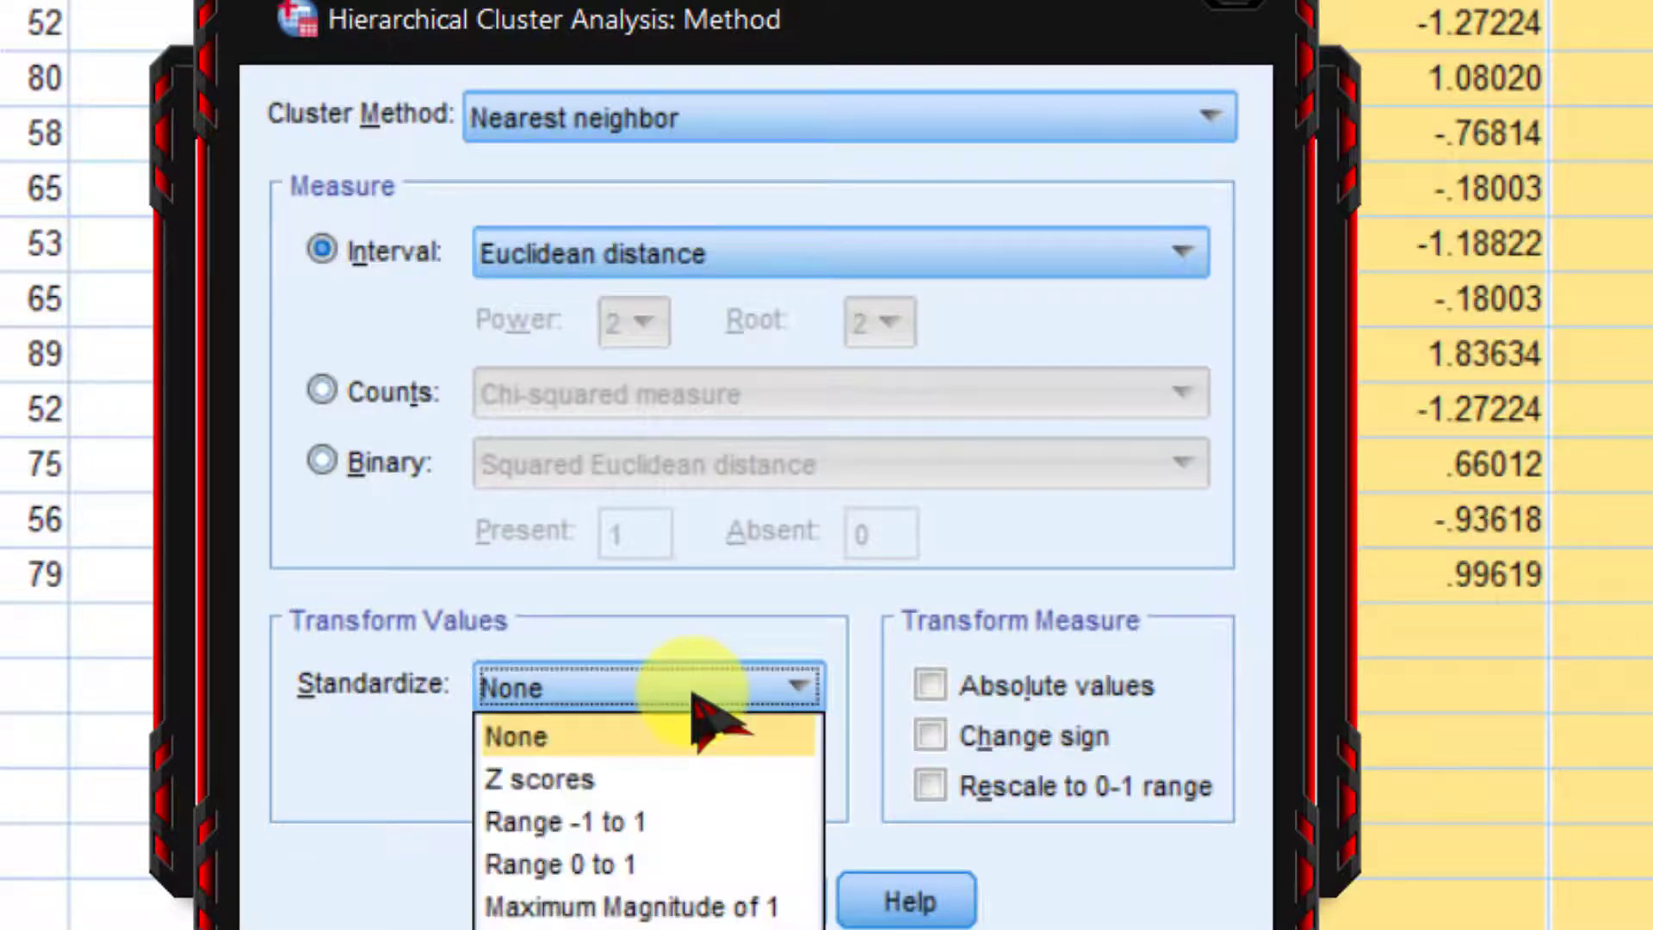
pyautogui.click(700, 783)
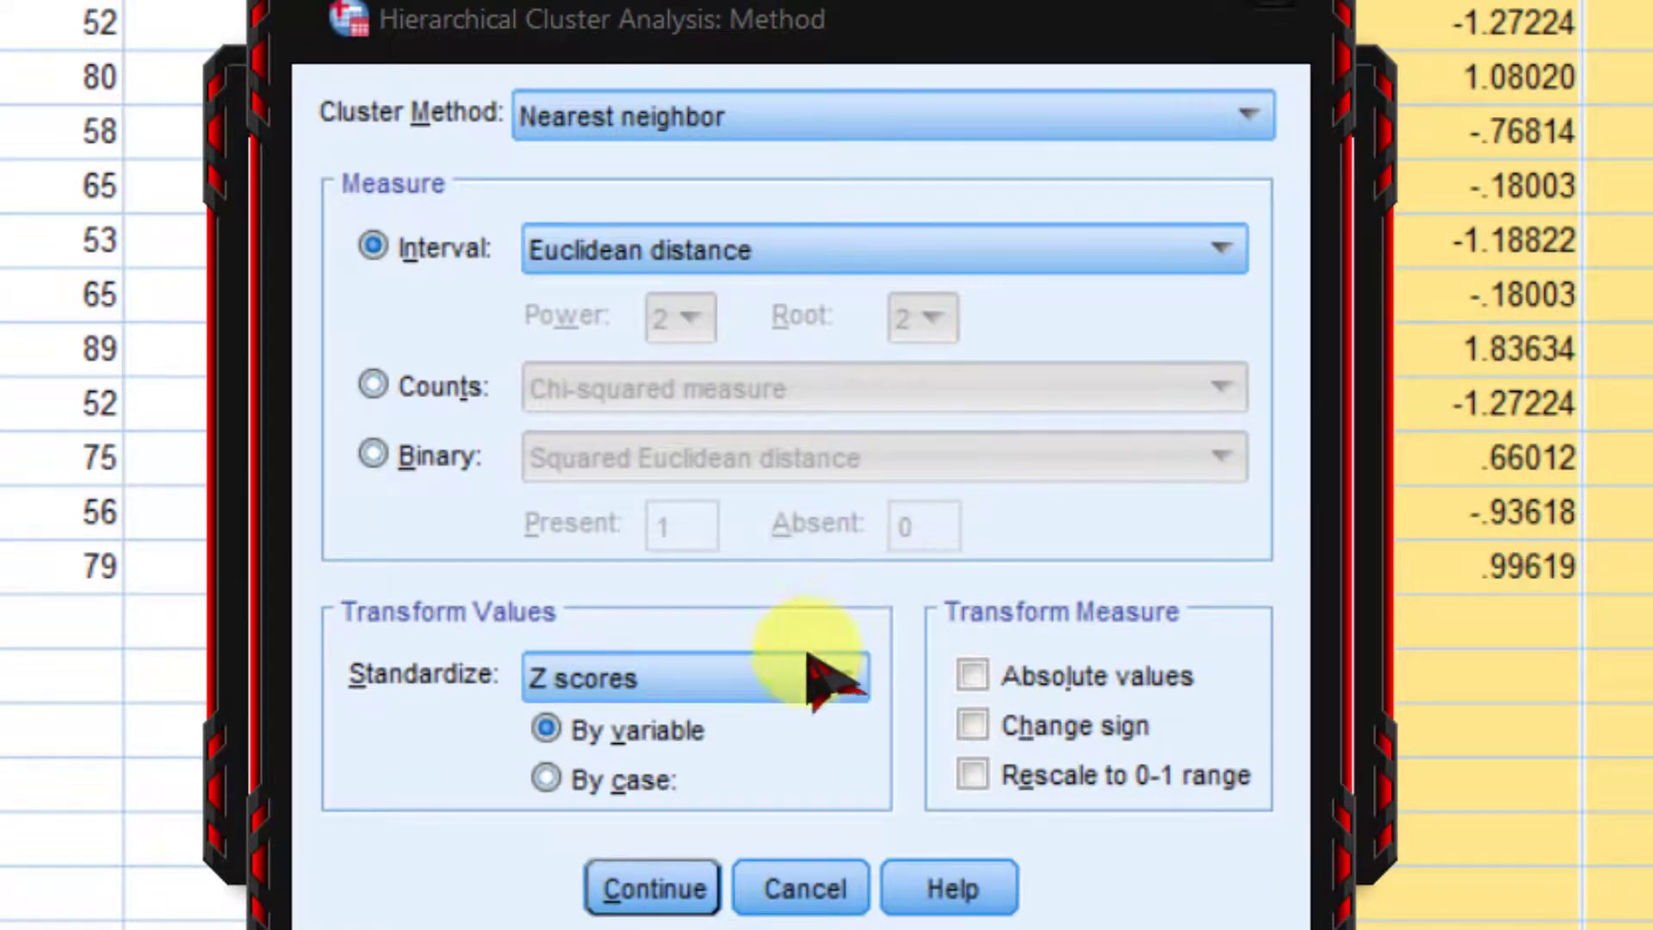
pyautogui.click(676, 892)
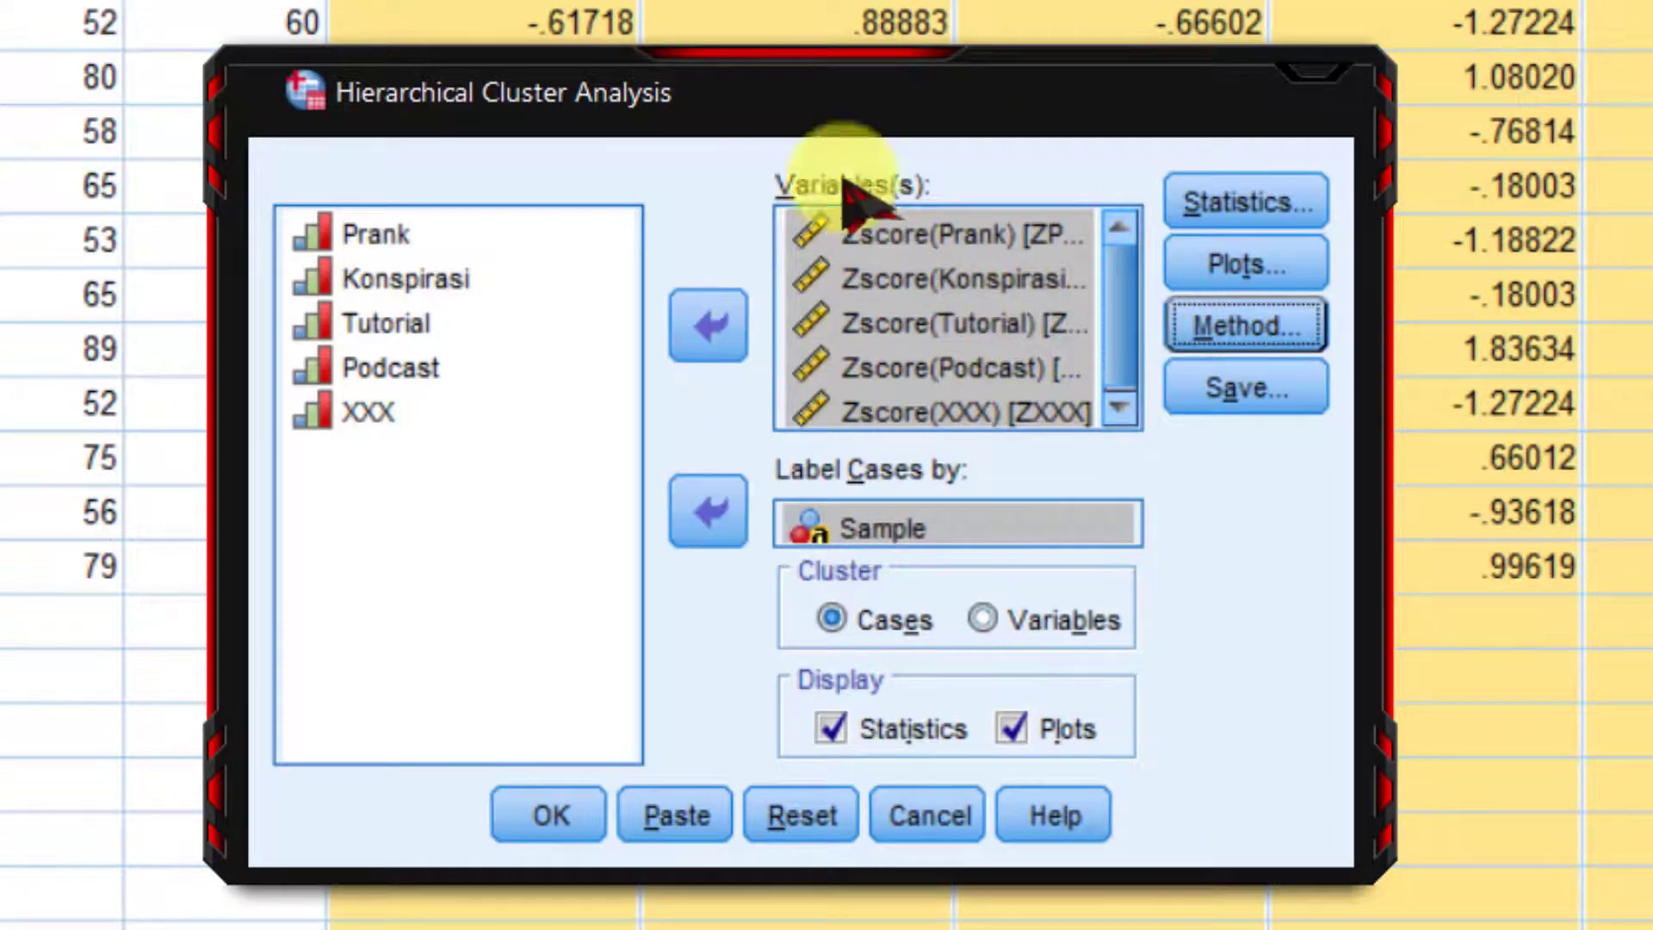
# Step: Run the hierarchical cluster analysis and review the output from the Descriptives section through the Proximity Matrix
pyautogui.click(570, 828)
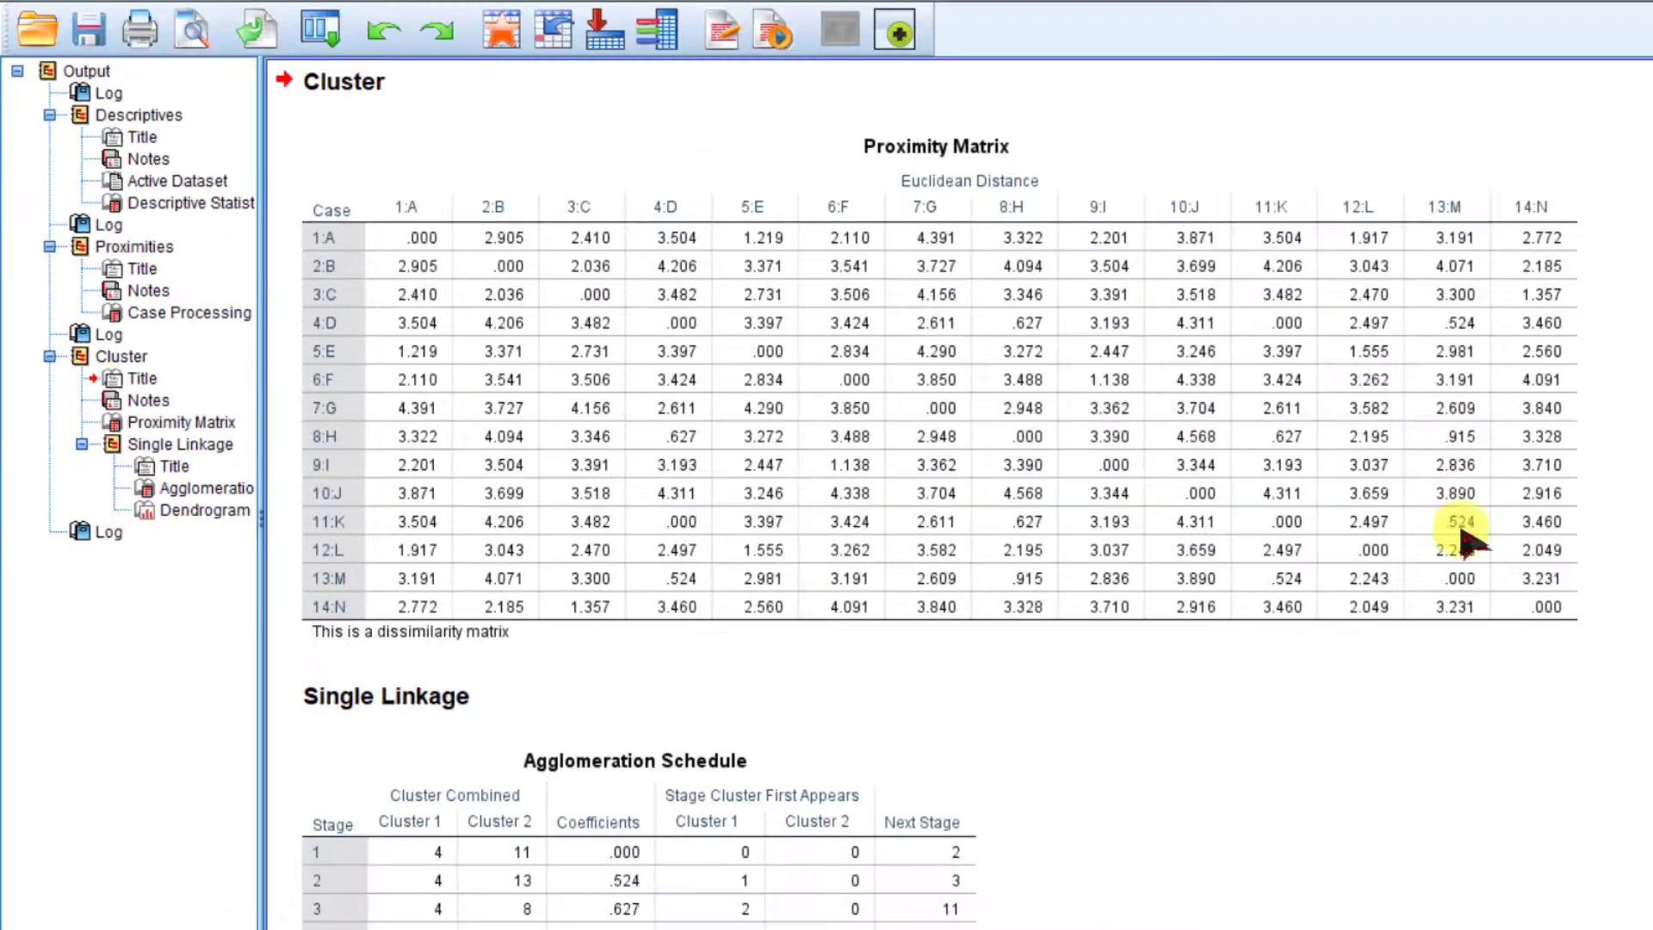
pyautogui.scroll(6, 1386, 465)
pyautogui.scroll(10, 1253, 470)
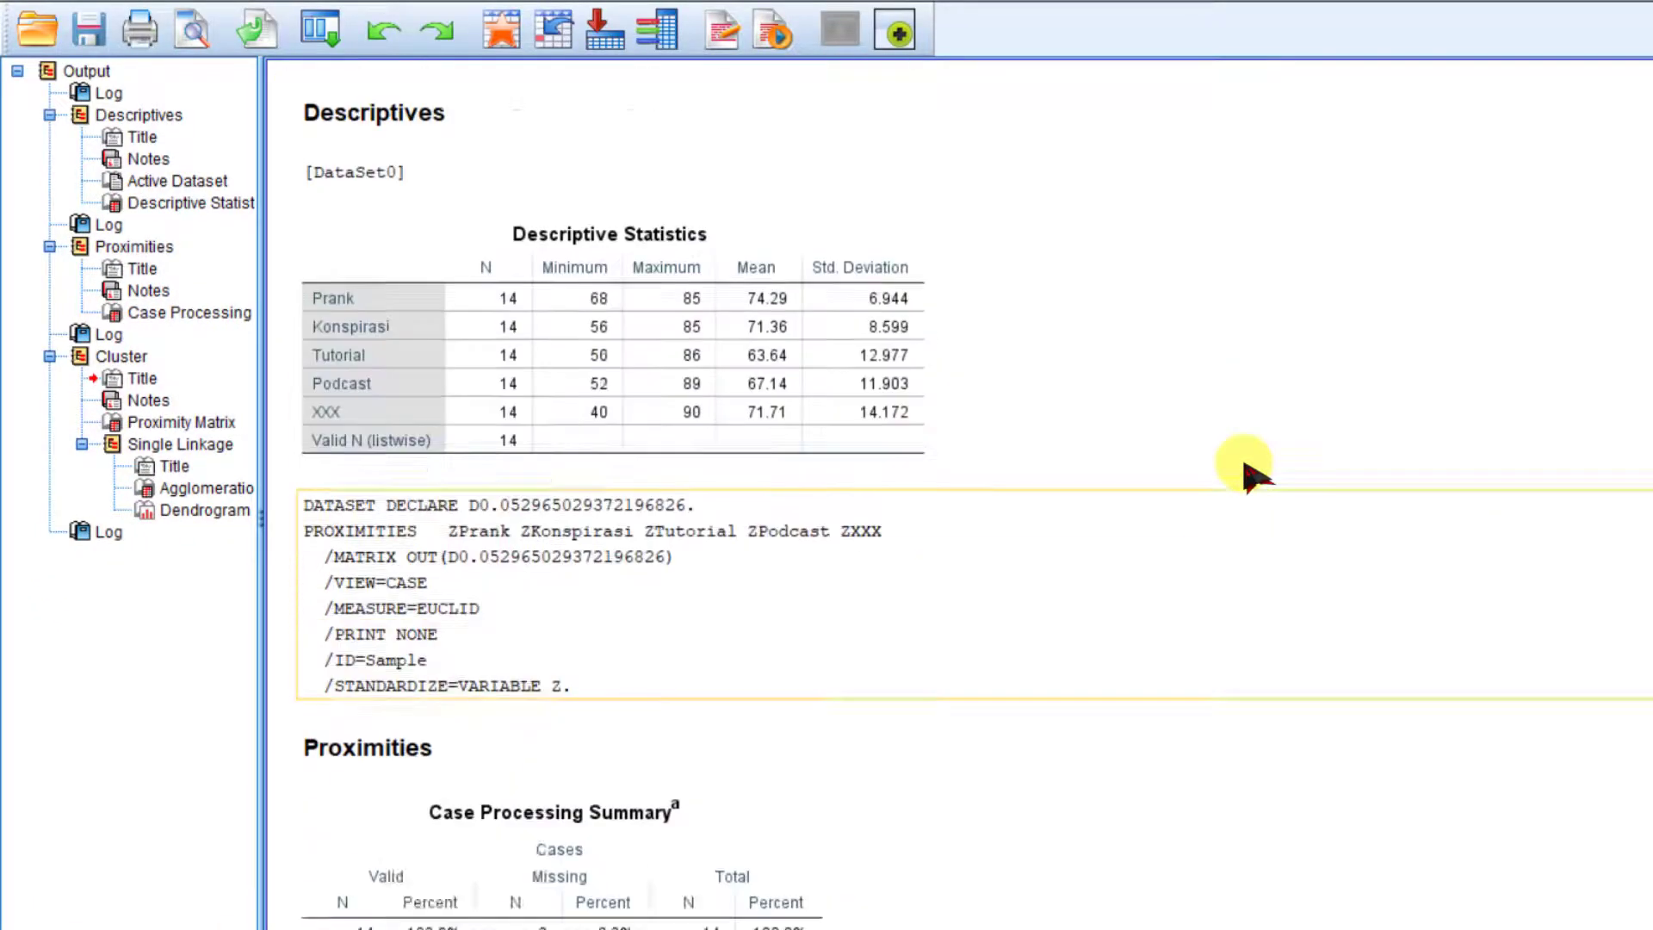
pyautogui.scroll(-8, 1245, 474)
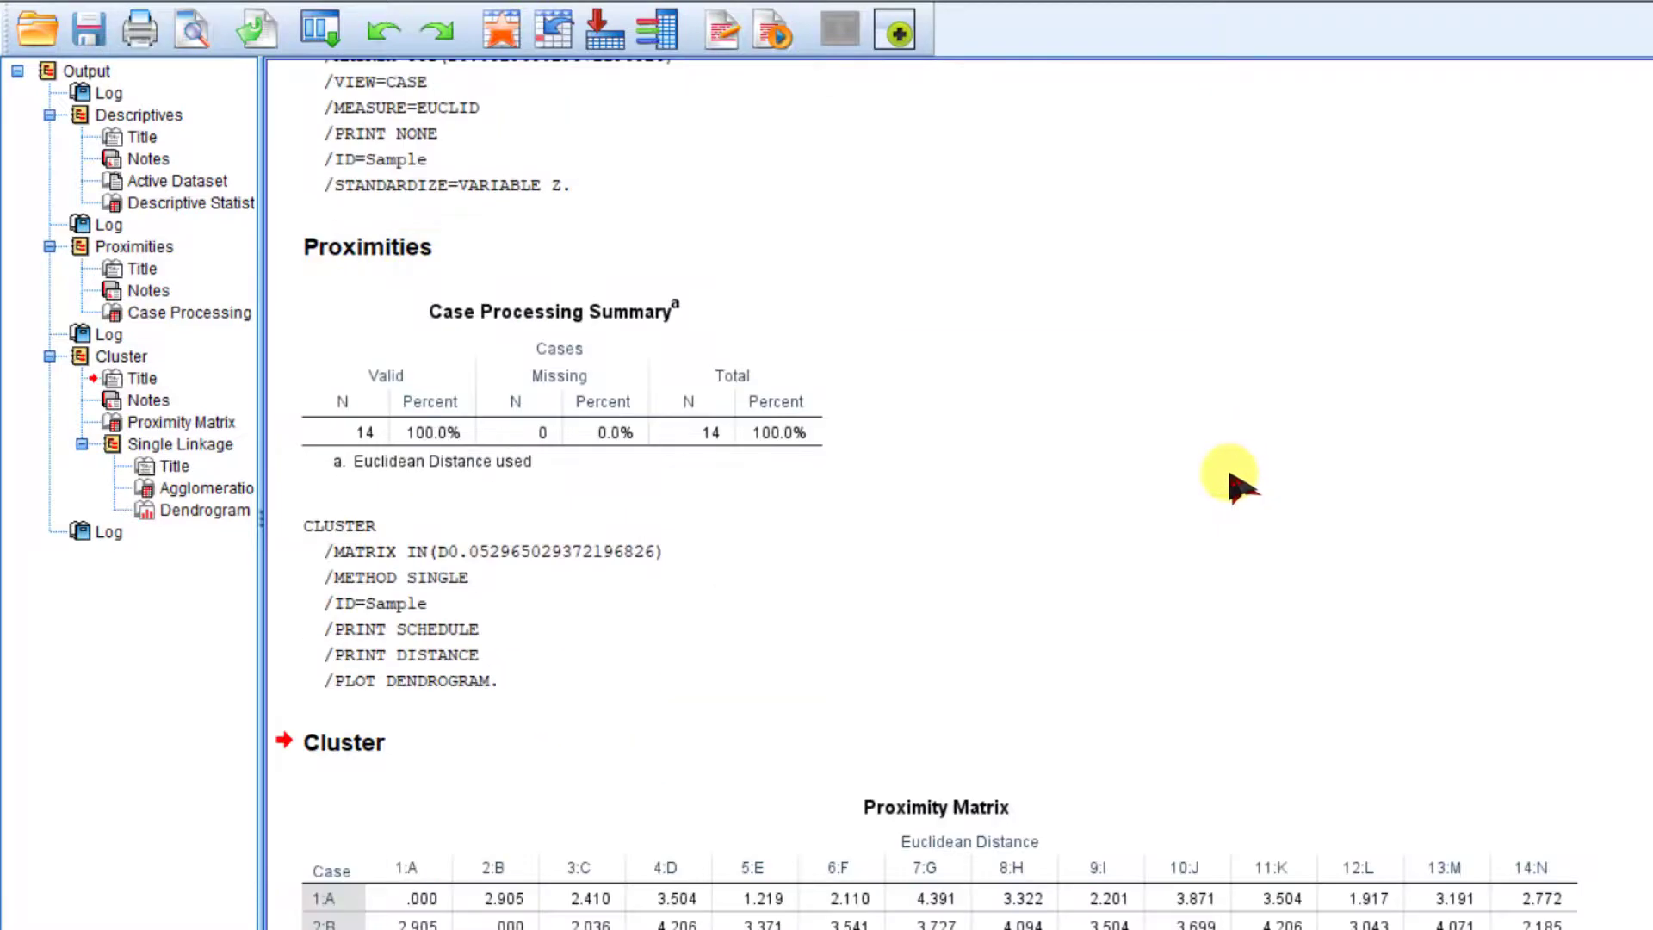
pyautogui.scroll(-5, 1240, 486)
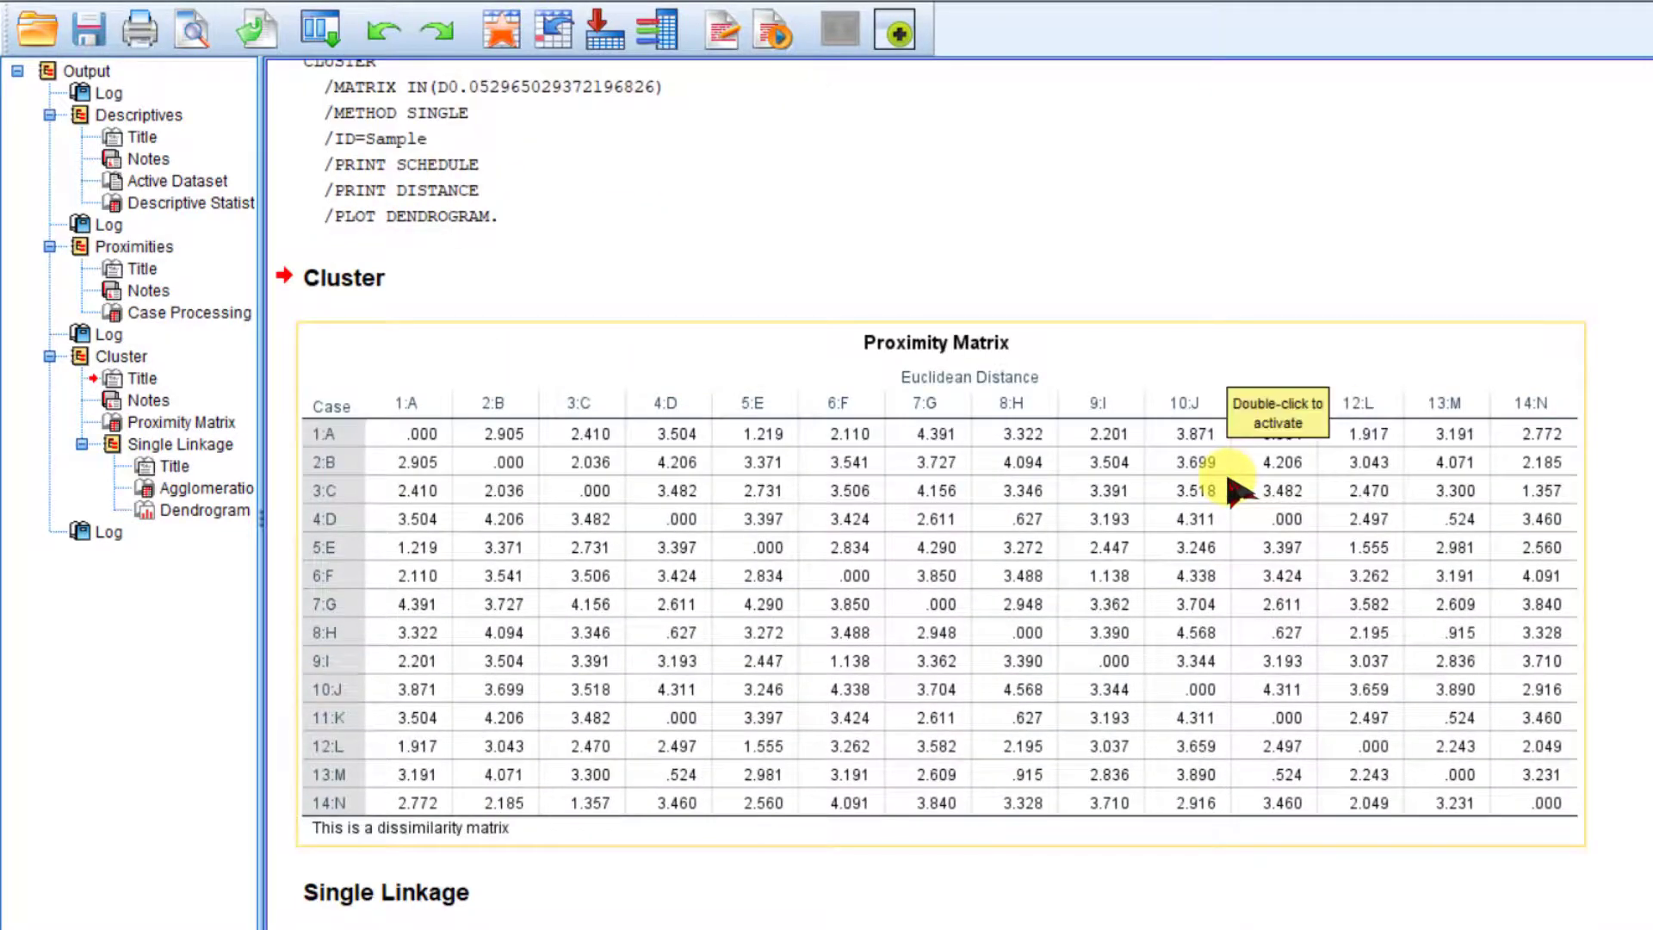
# Step: Examine the Agglomeration Schedule and the single-linkage dendrogram in the cluster output, and return to the Proximities section
pyautogui.scroll(-6, 1240, 491)
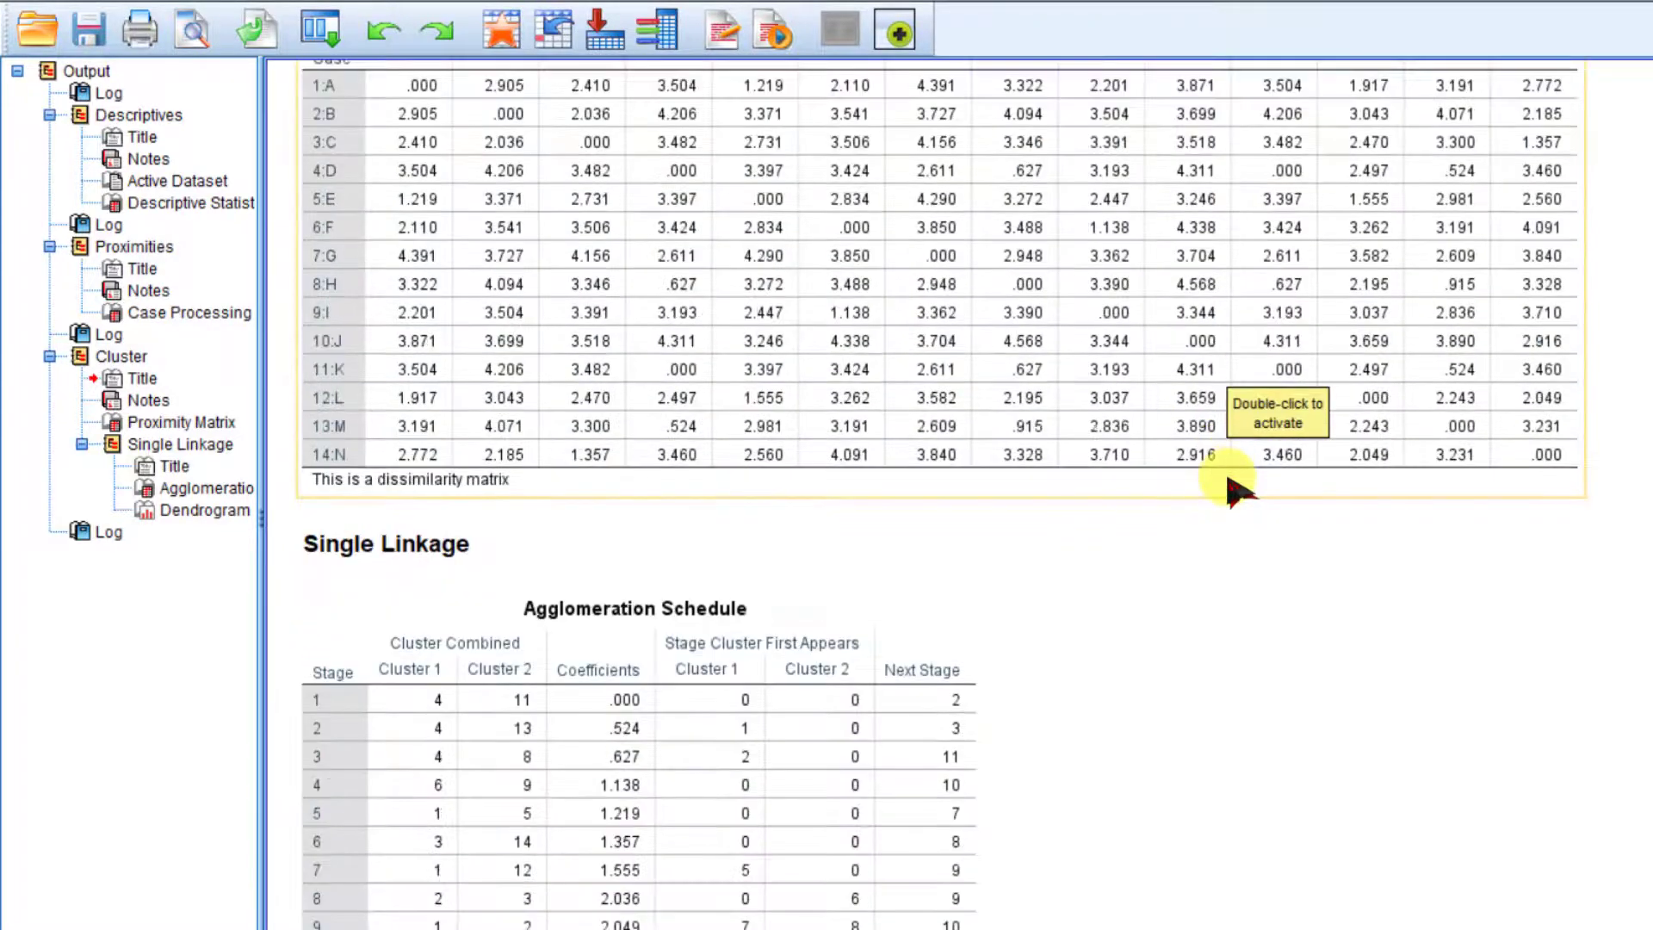
pyautogui.scroll(-2, 1227, 491)
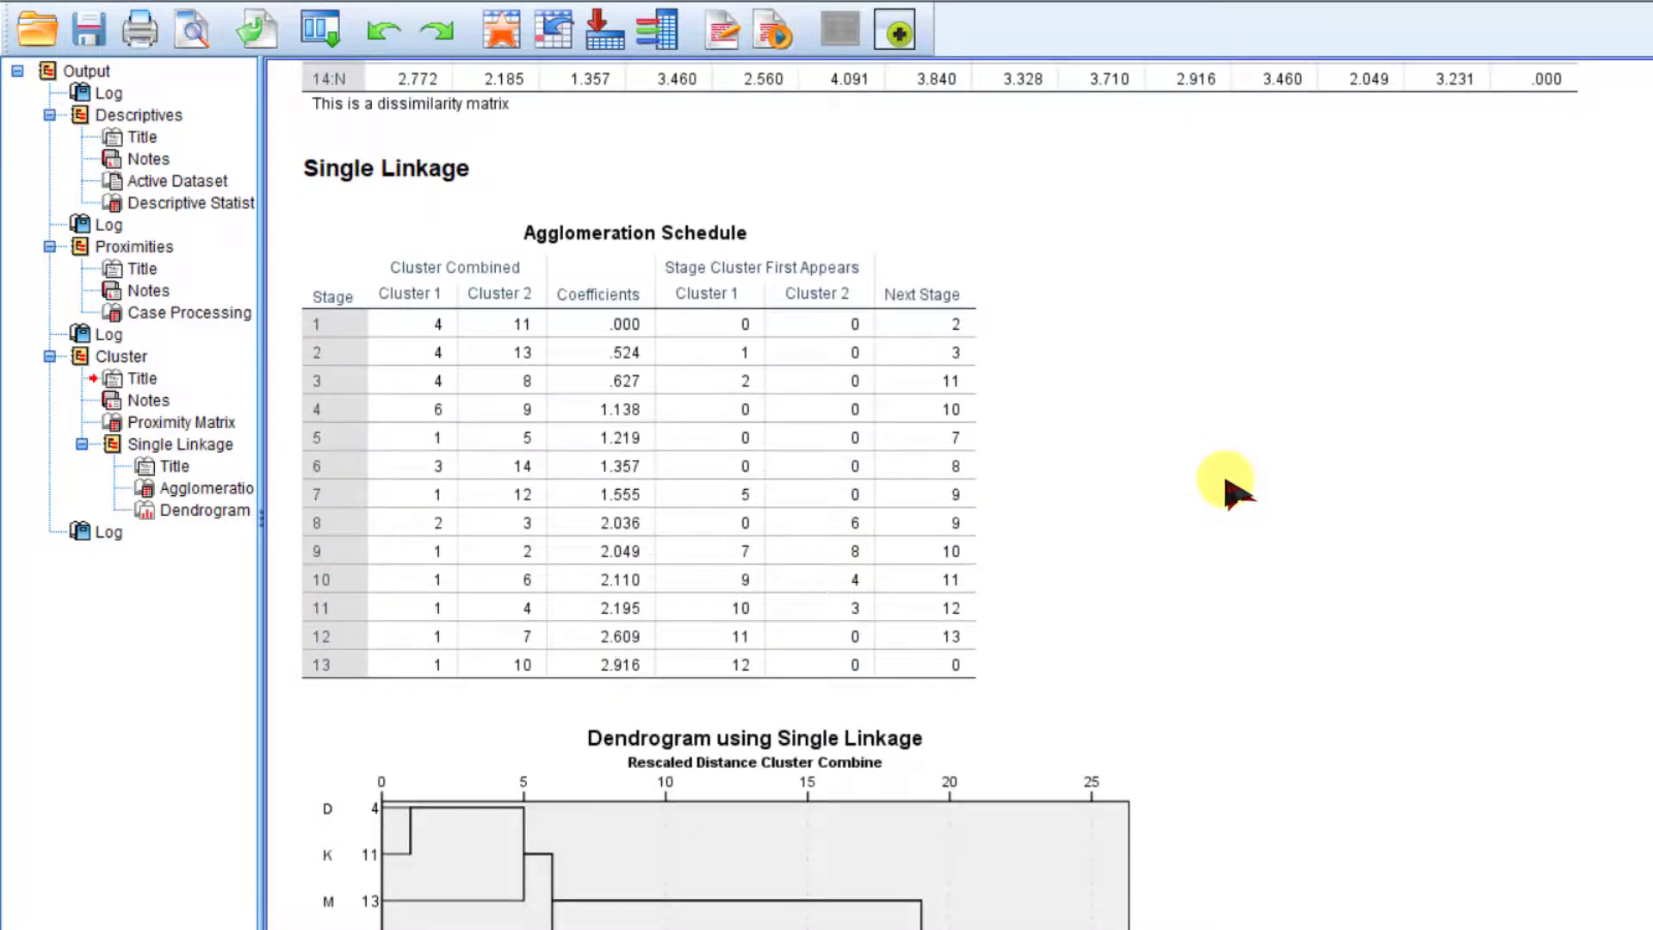
pyautogui.click(878, 417)
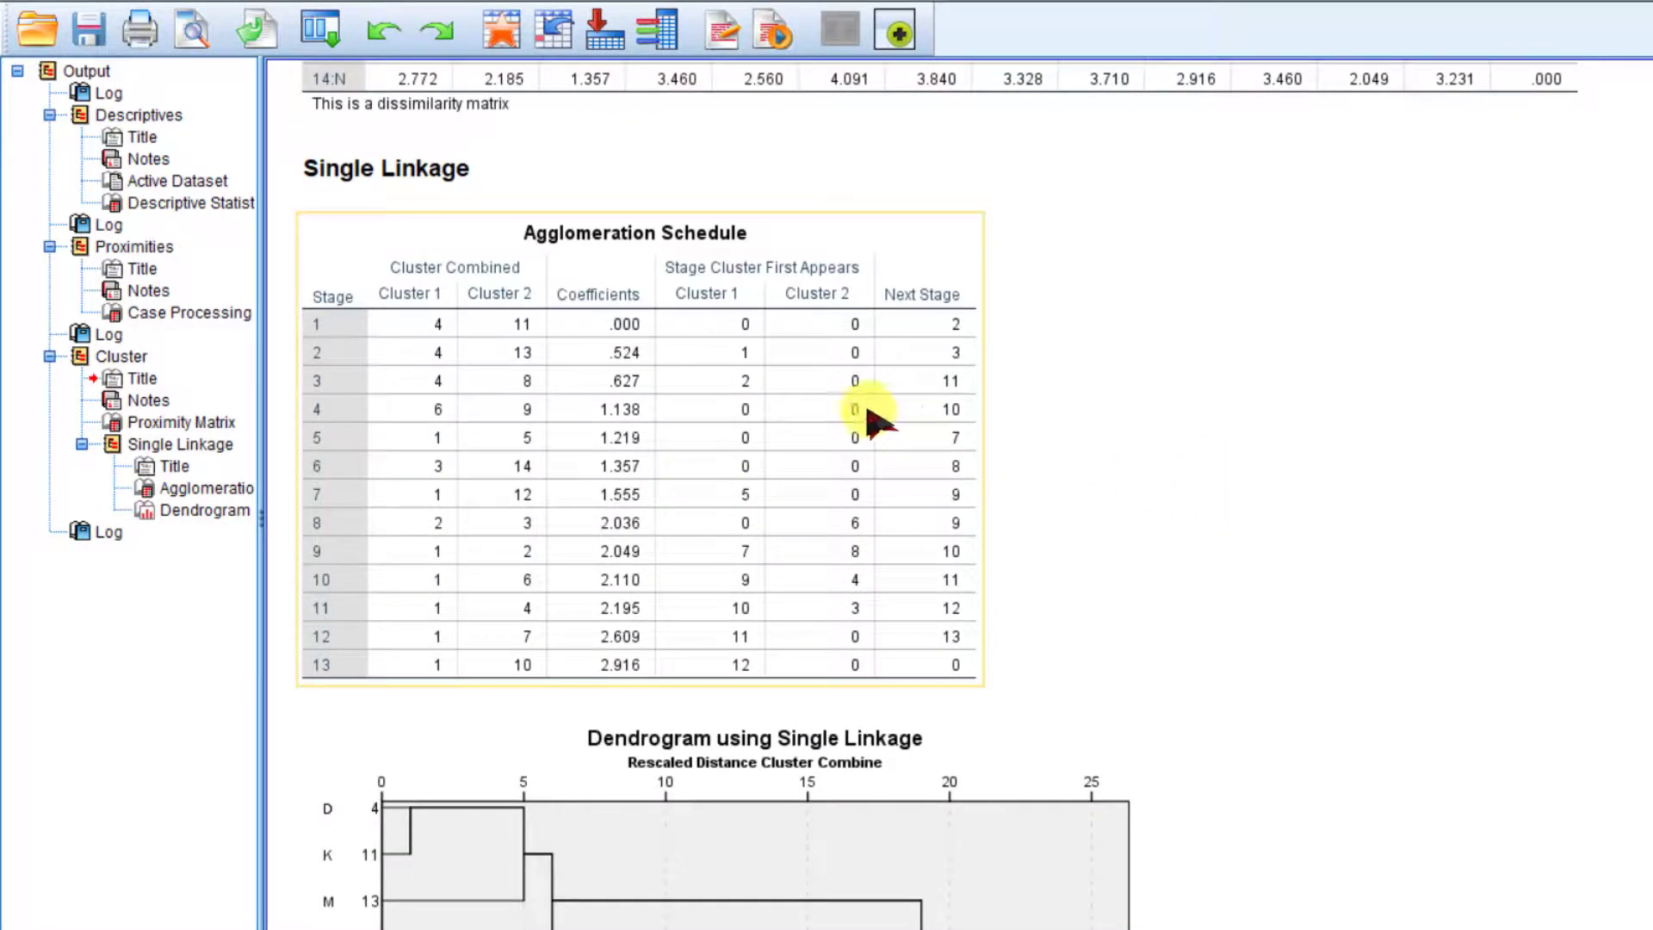
pyautogui.scroll(-3, 874, 443)
pyautogui.click(848, 517)
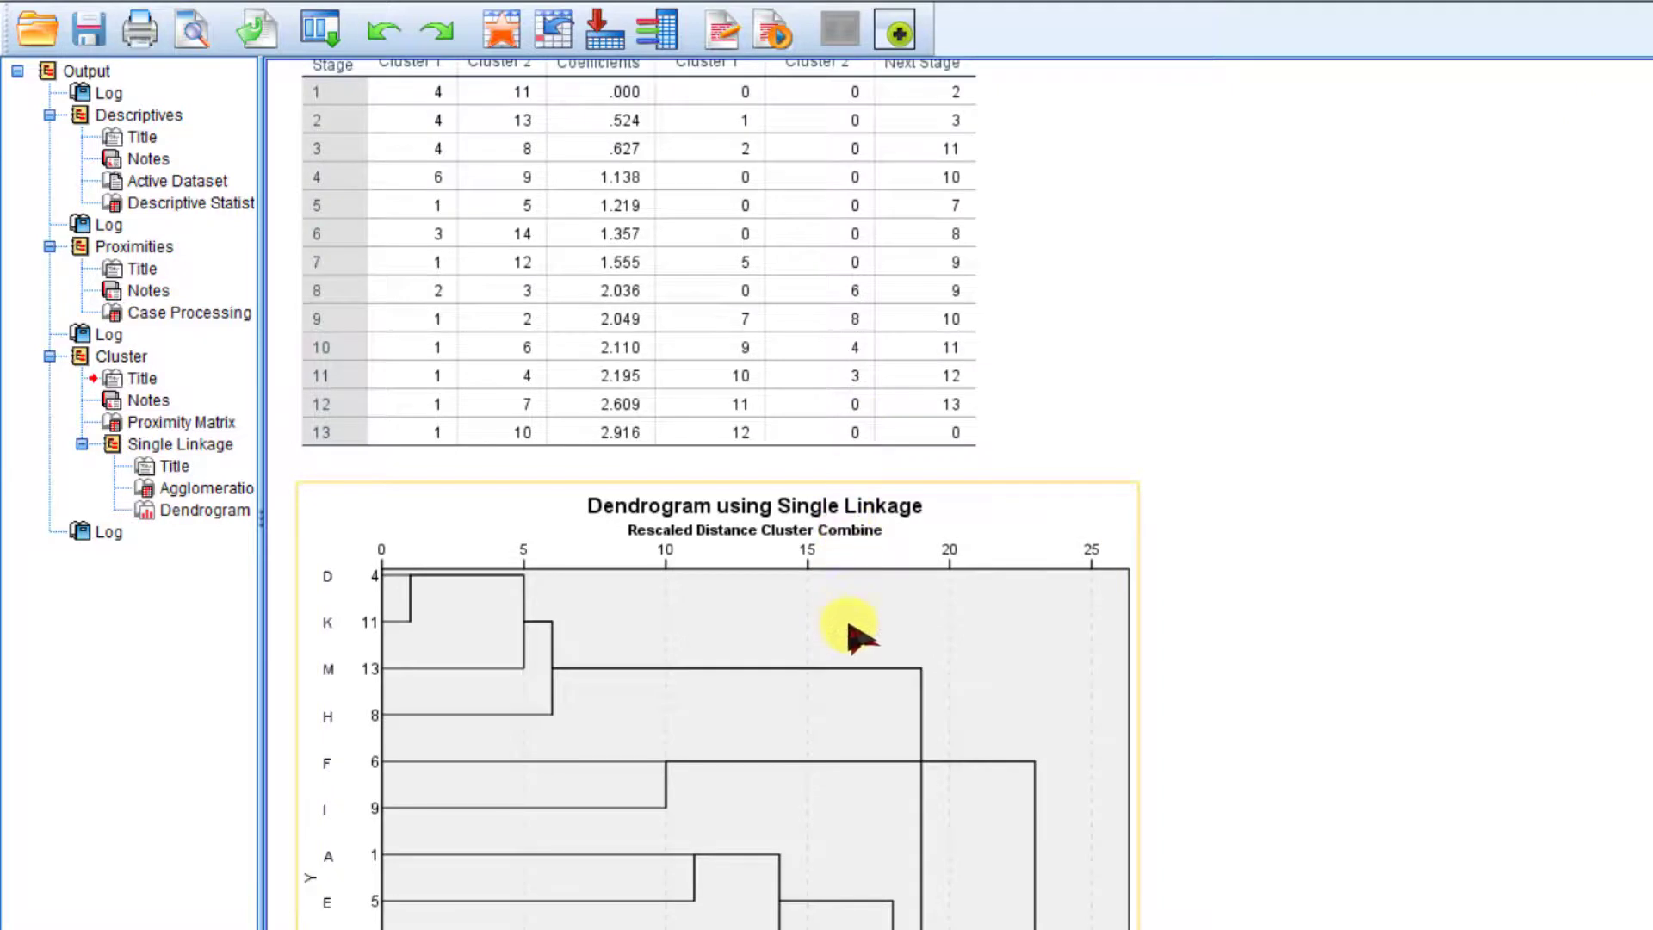
pyautogui.scroll(-2, 856, 628)
pyautogui.scroll(-1, 853, 637)
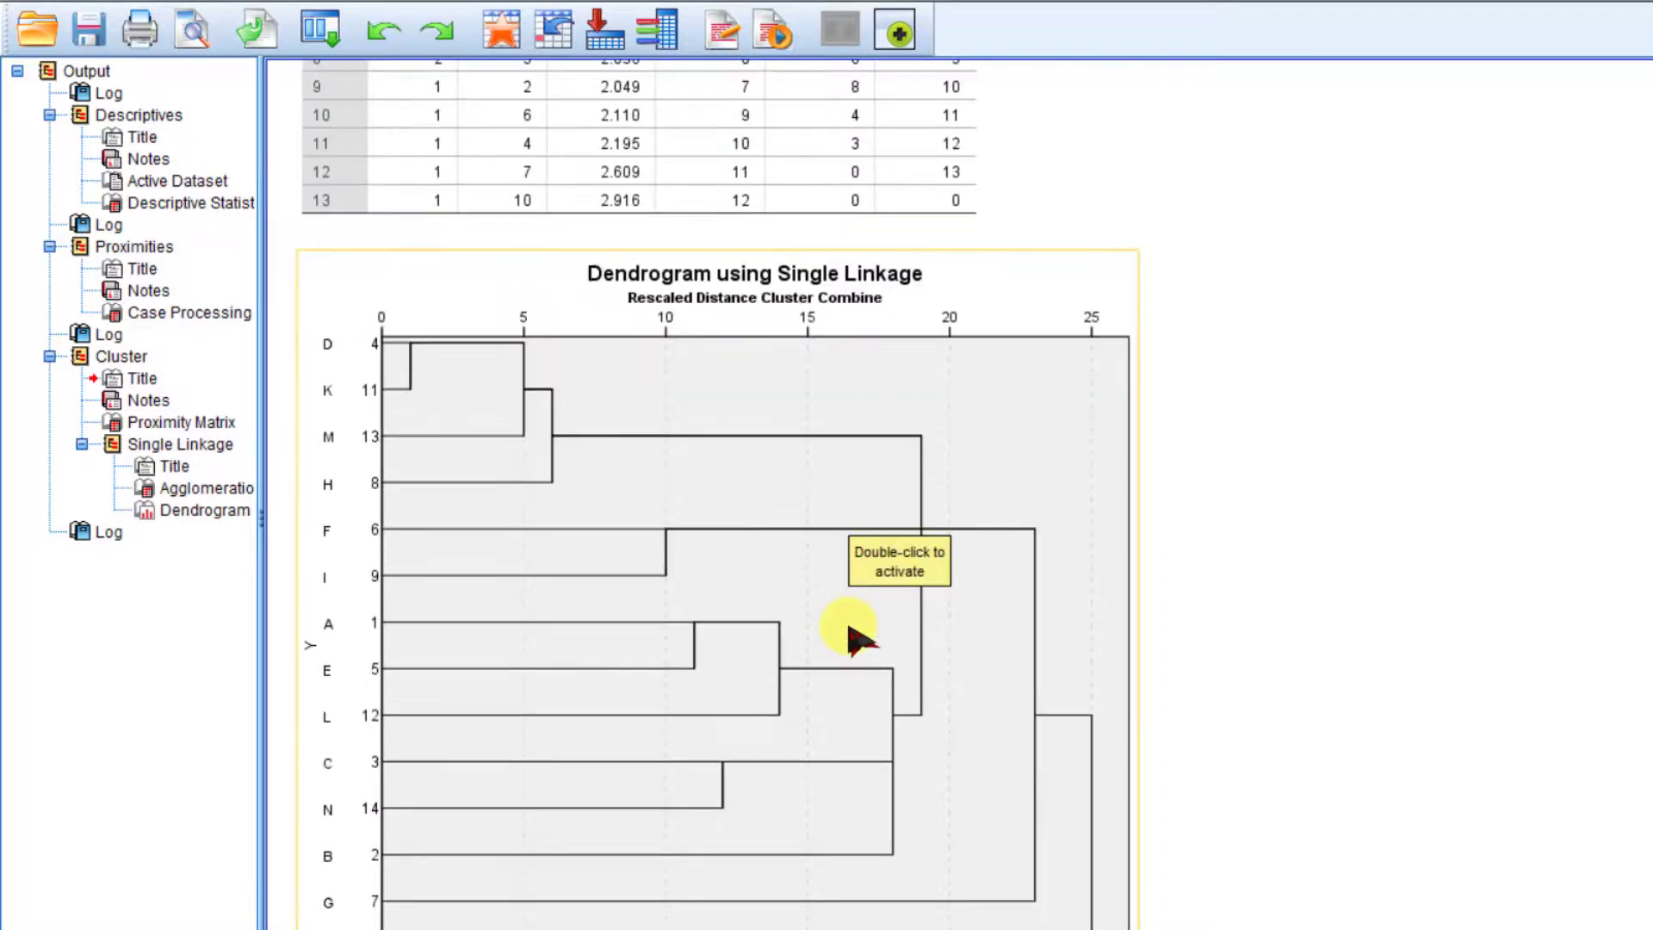
pyautogui.scroll(-1, 855, 638)
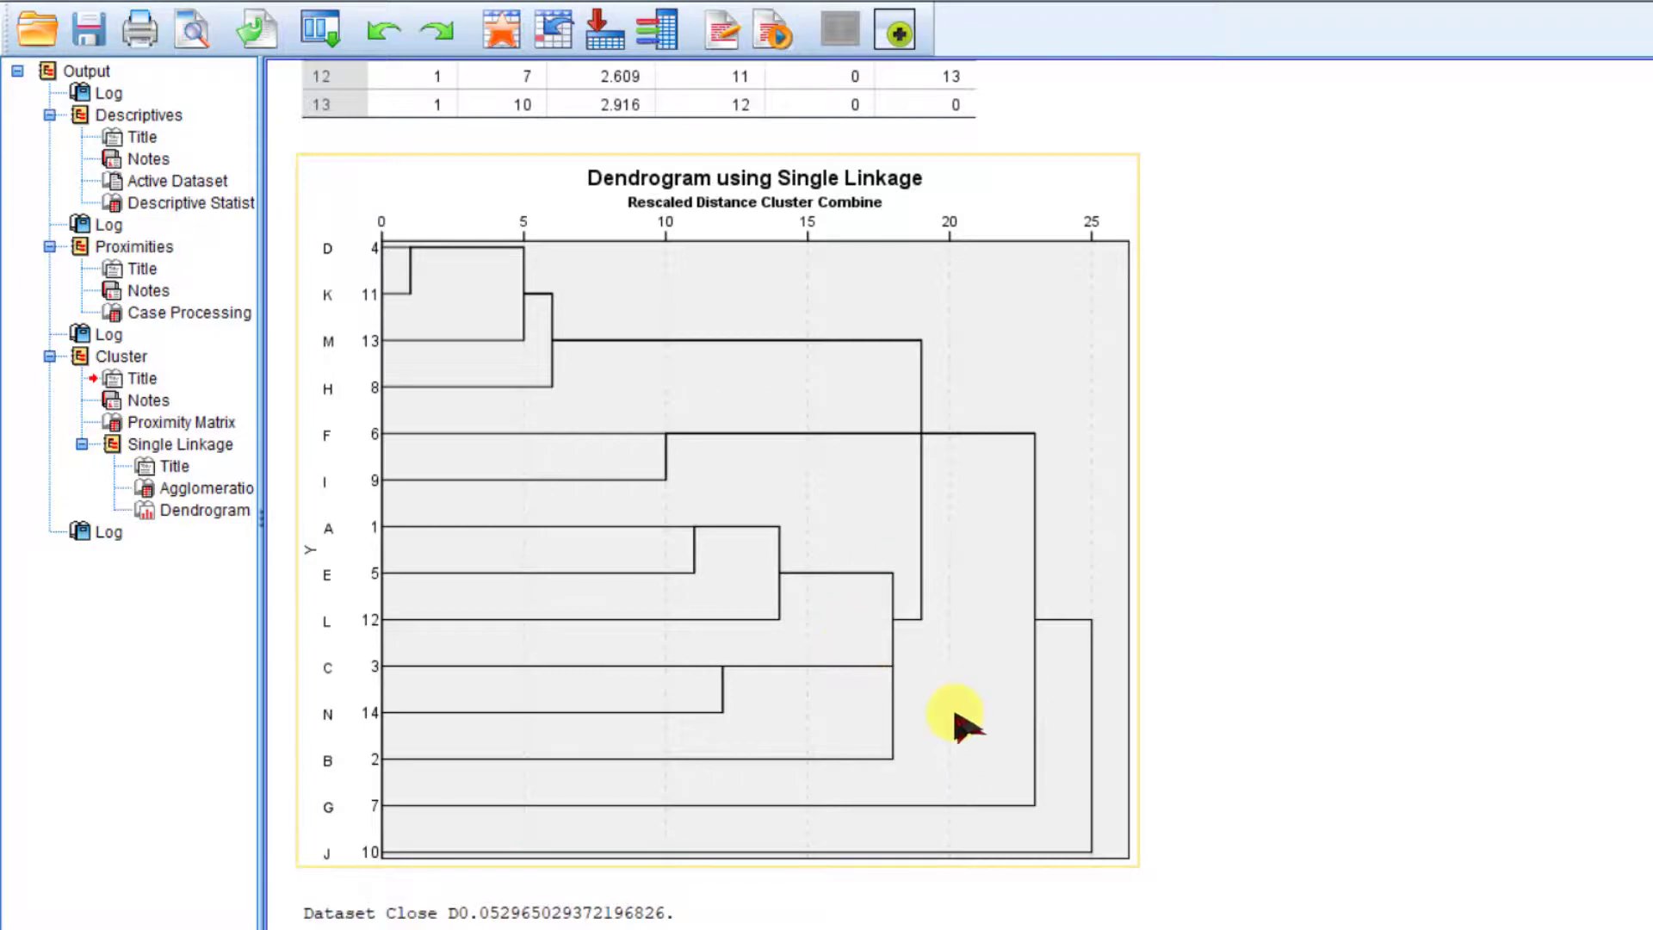
pyautogui.scroll(1, 960, 723)
pyautogui.scroll(3, 960, 724)
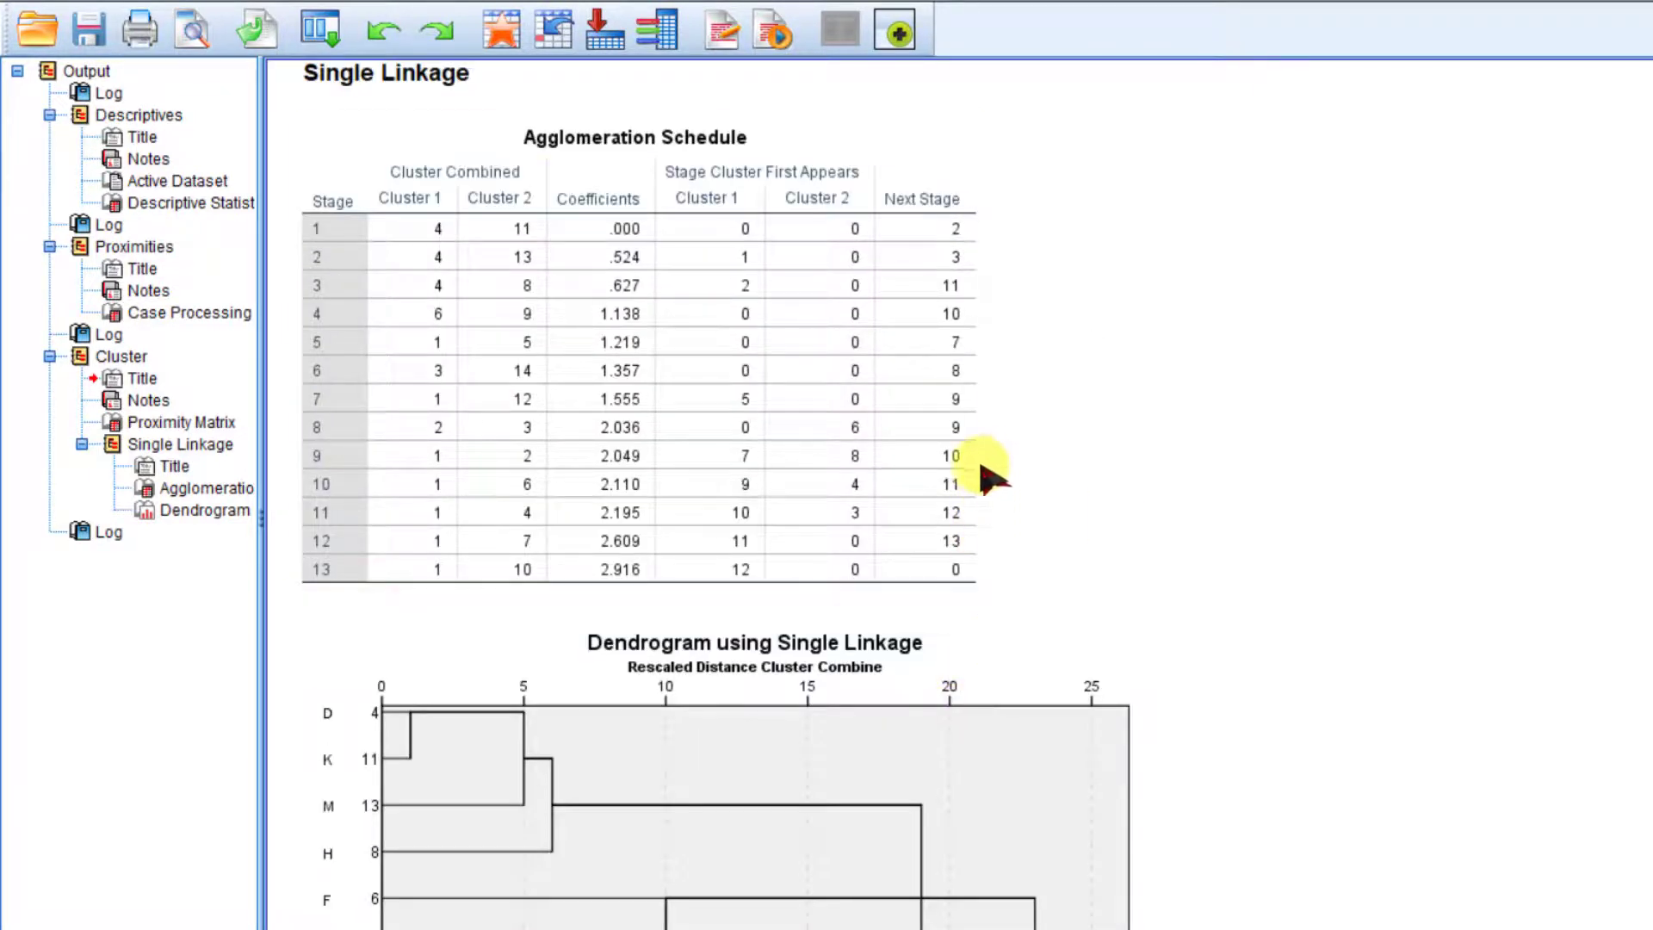
pyautogui.scroll(3, 982, 469)
pyautogui.scroll(2, 982, 471)
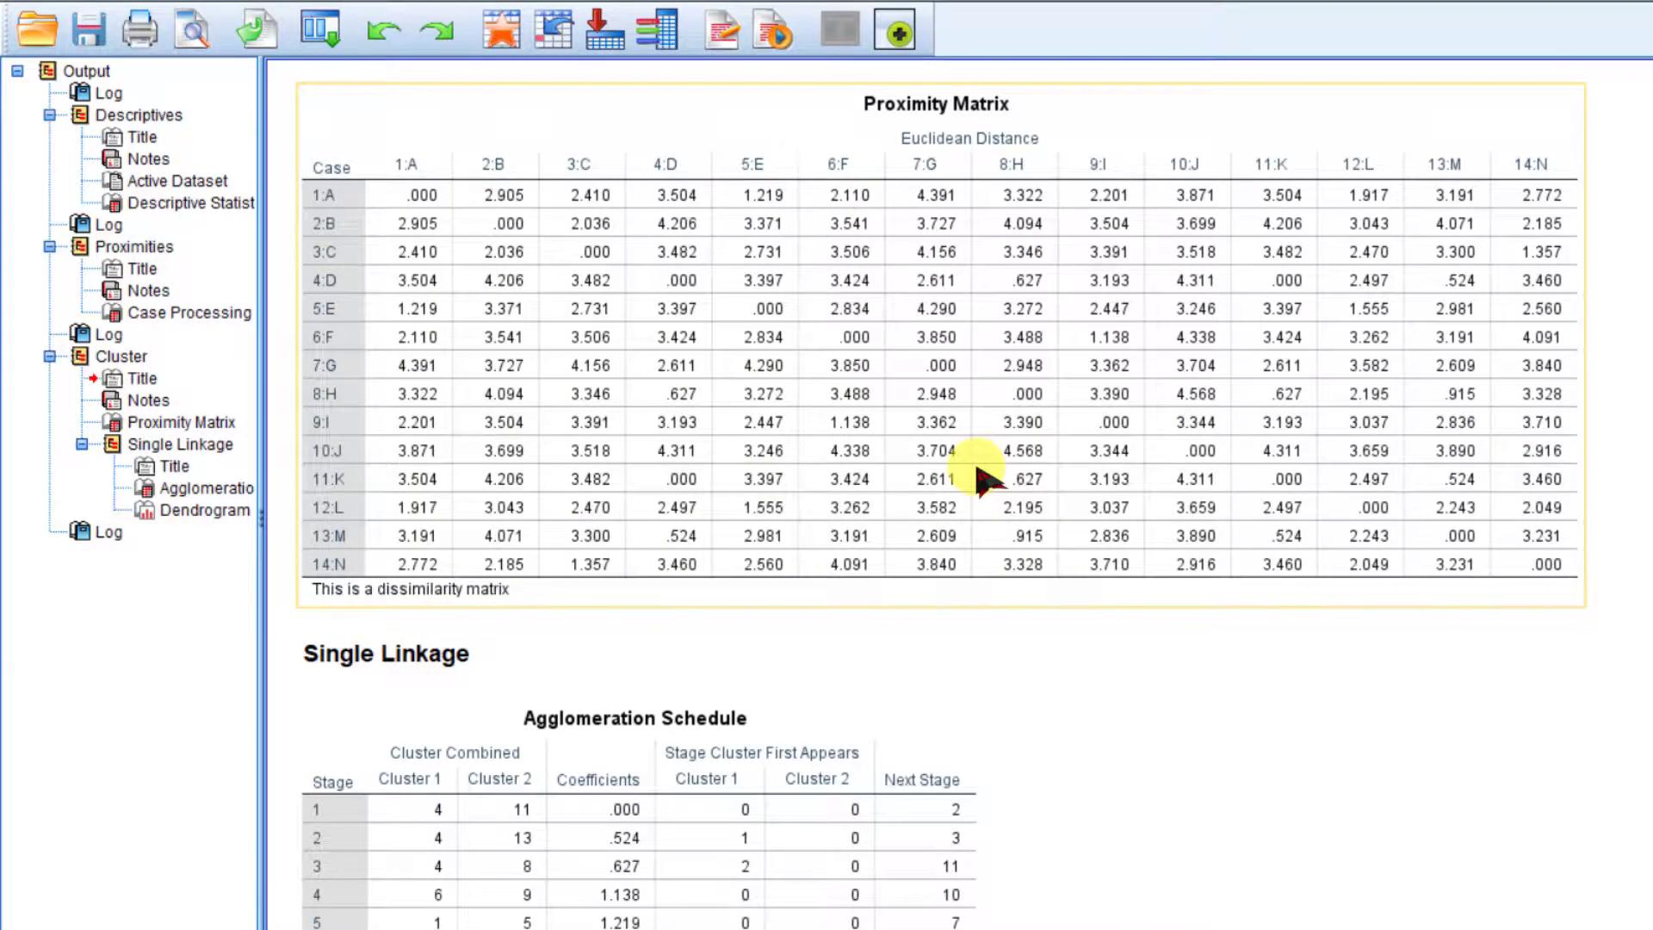
pyautogui.scroll(4, 981, 475)
pyautogui.scroll(2, 981, 474)
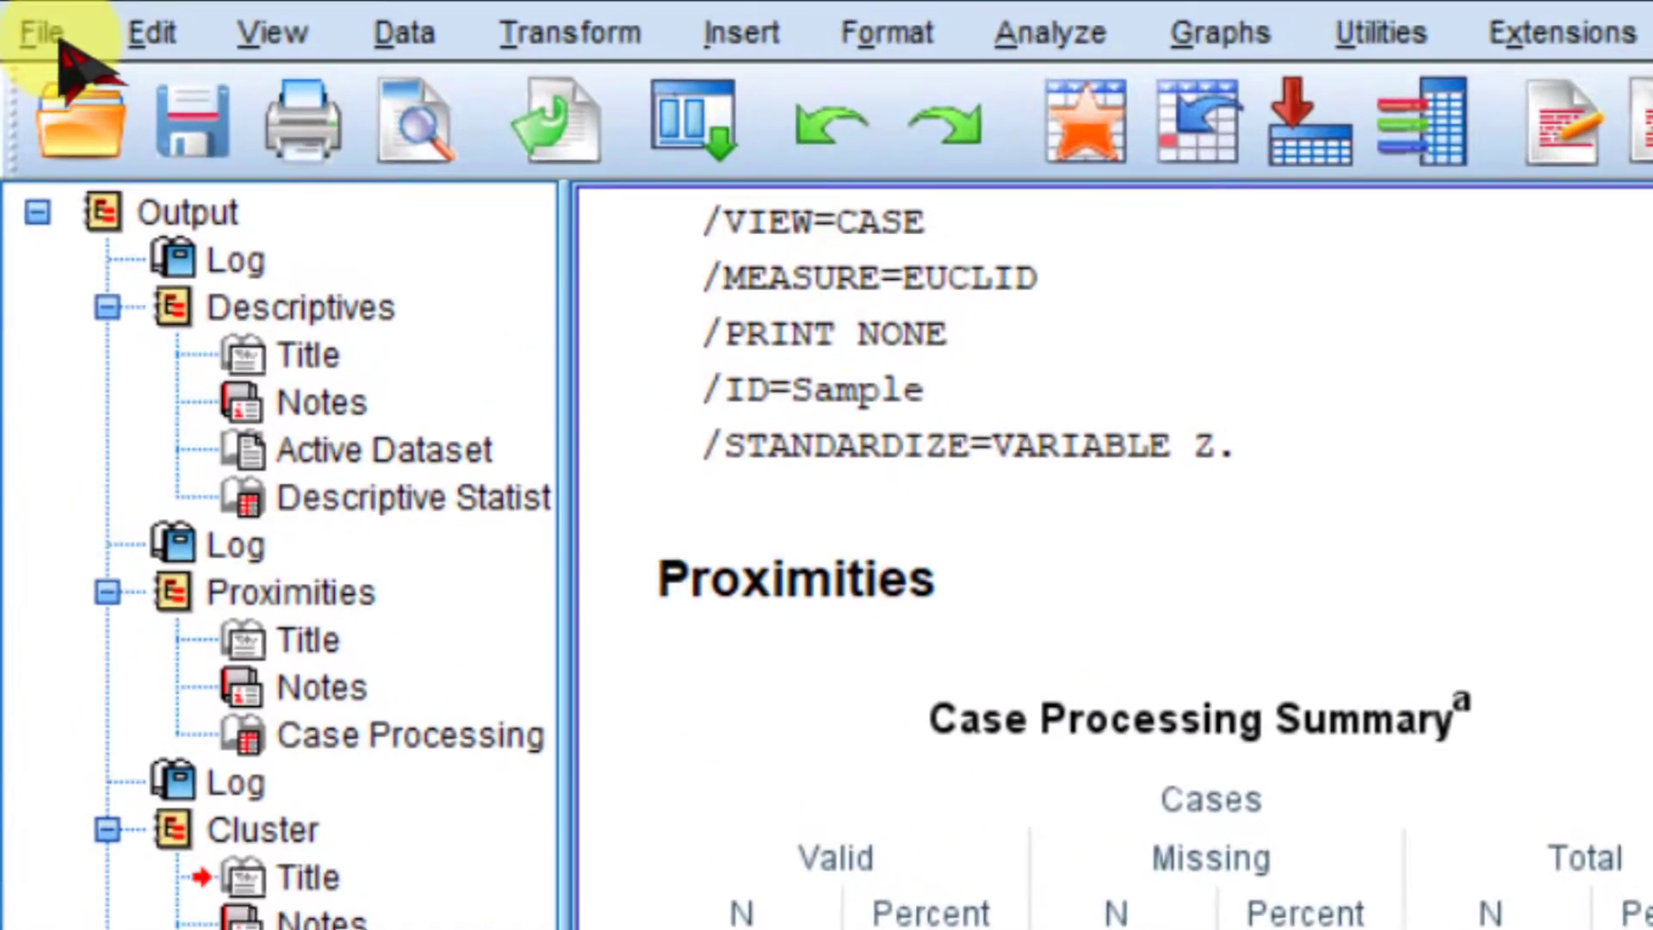
# Step: Set up an export of all the output as a PDF document, with the Desktop as the save location
pyautogui.click(52, 35)
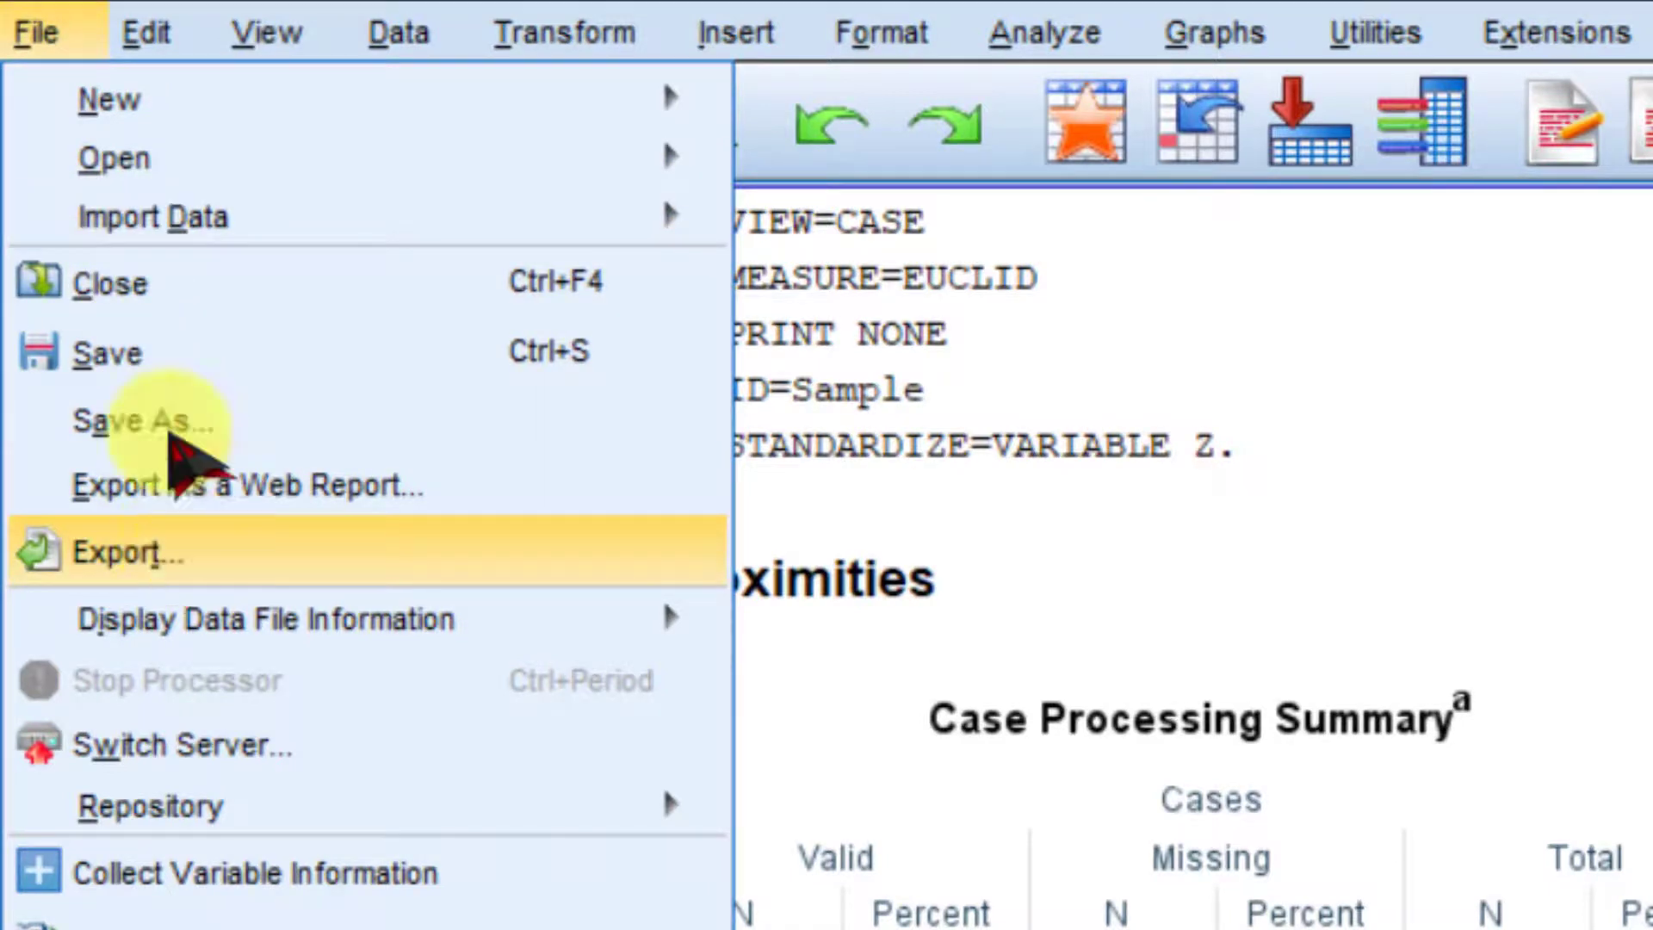
pyautogui.click(51, 34)
pyautogui.click(59, 36)
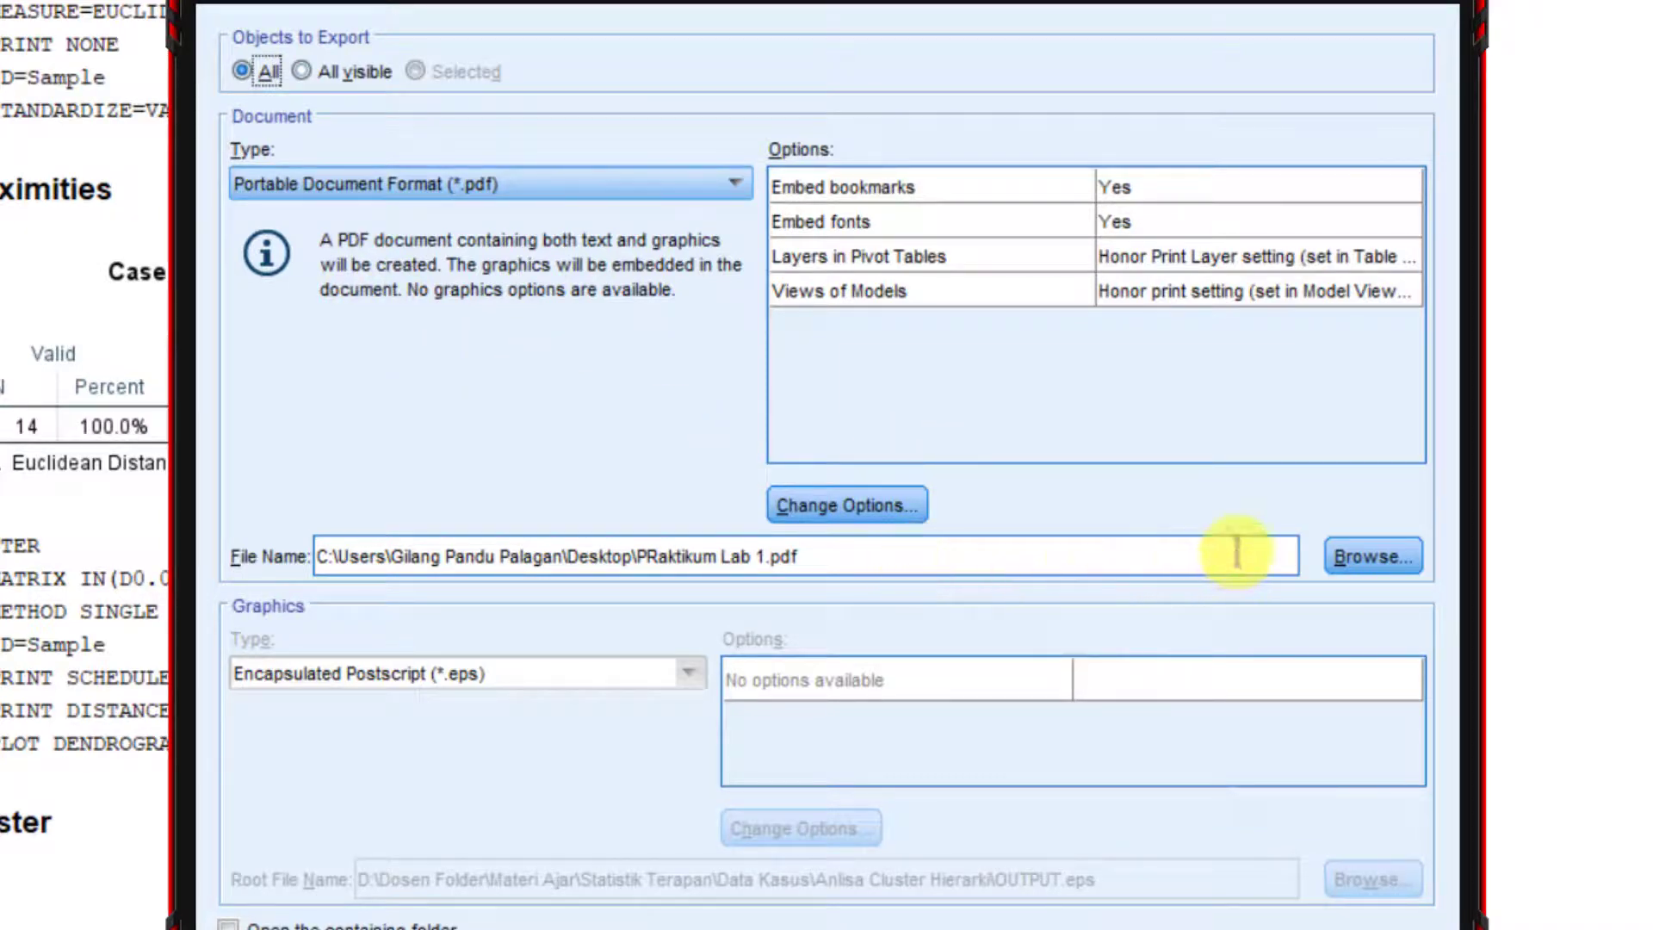
pyautogui.click(1373, 564)
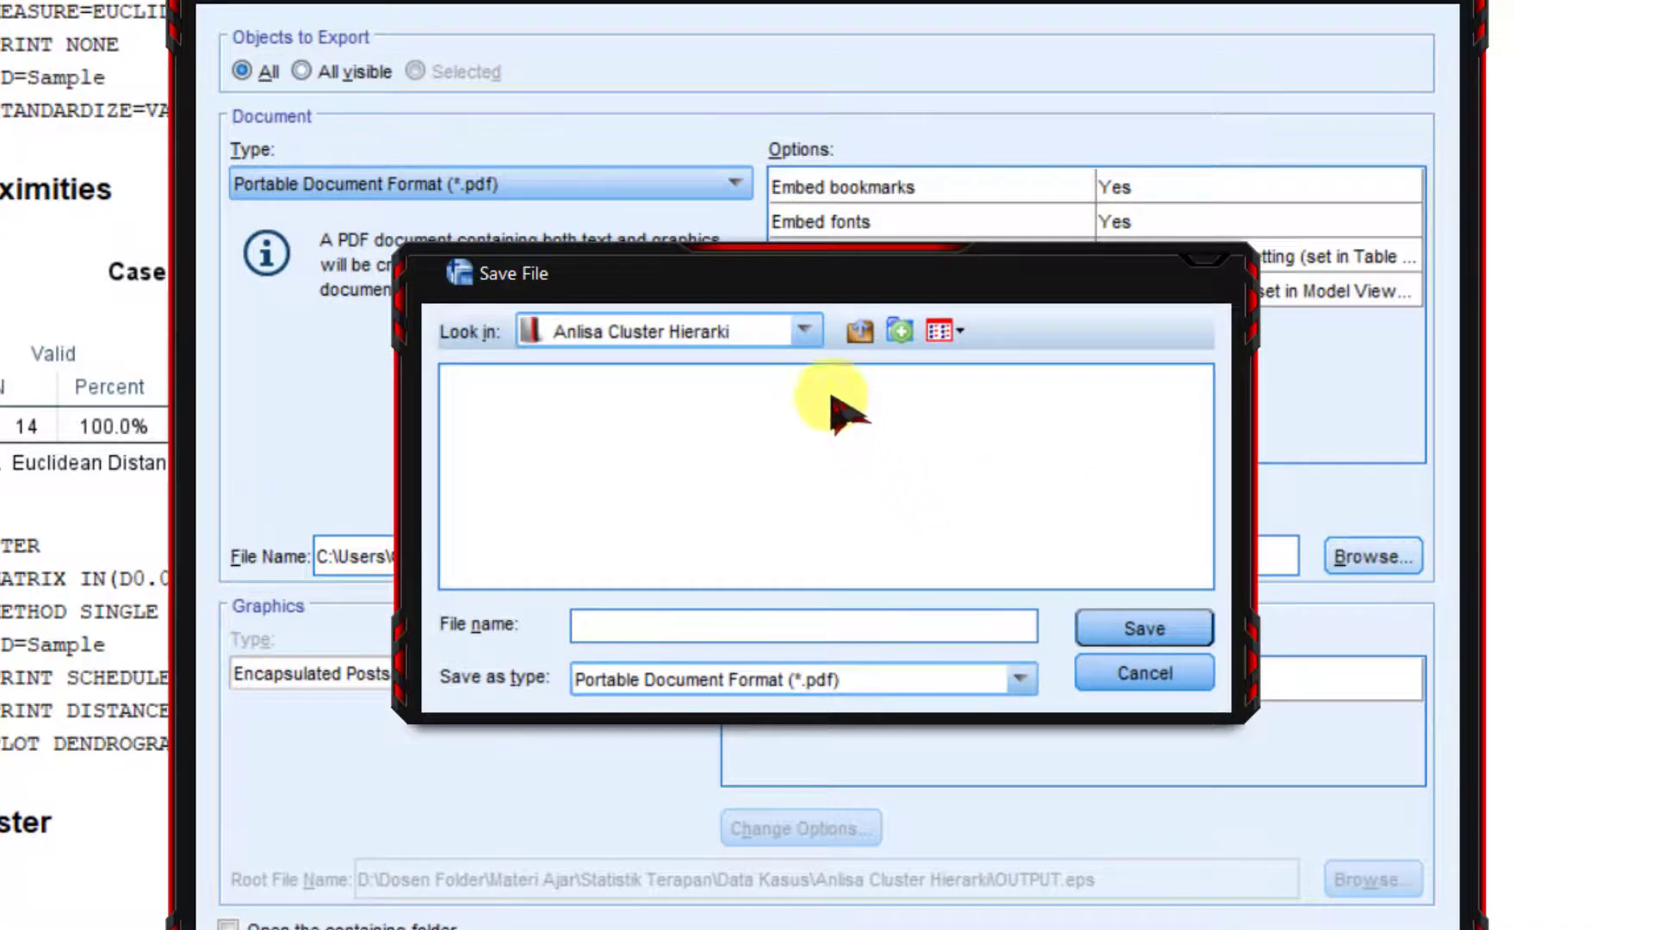
pyautogui.click(803, 332)
pyautogui.scroll(6, 749, 473)
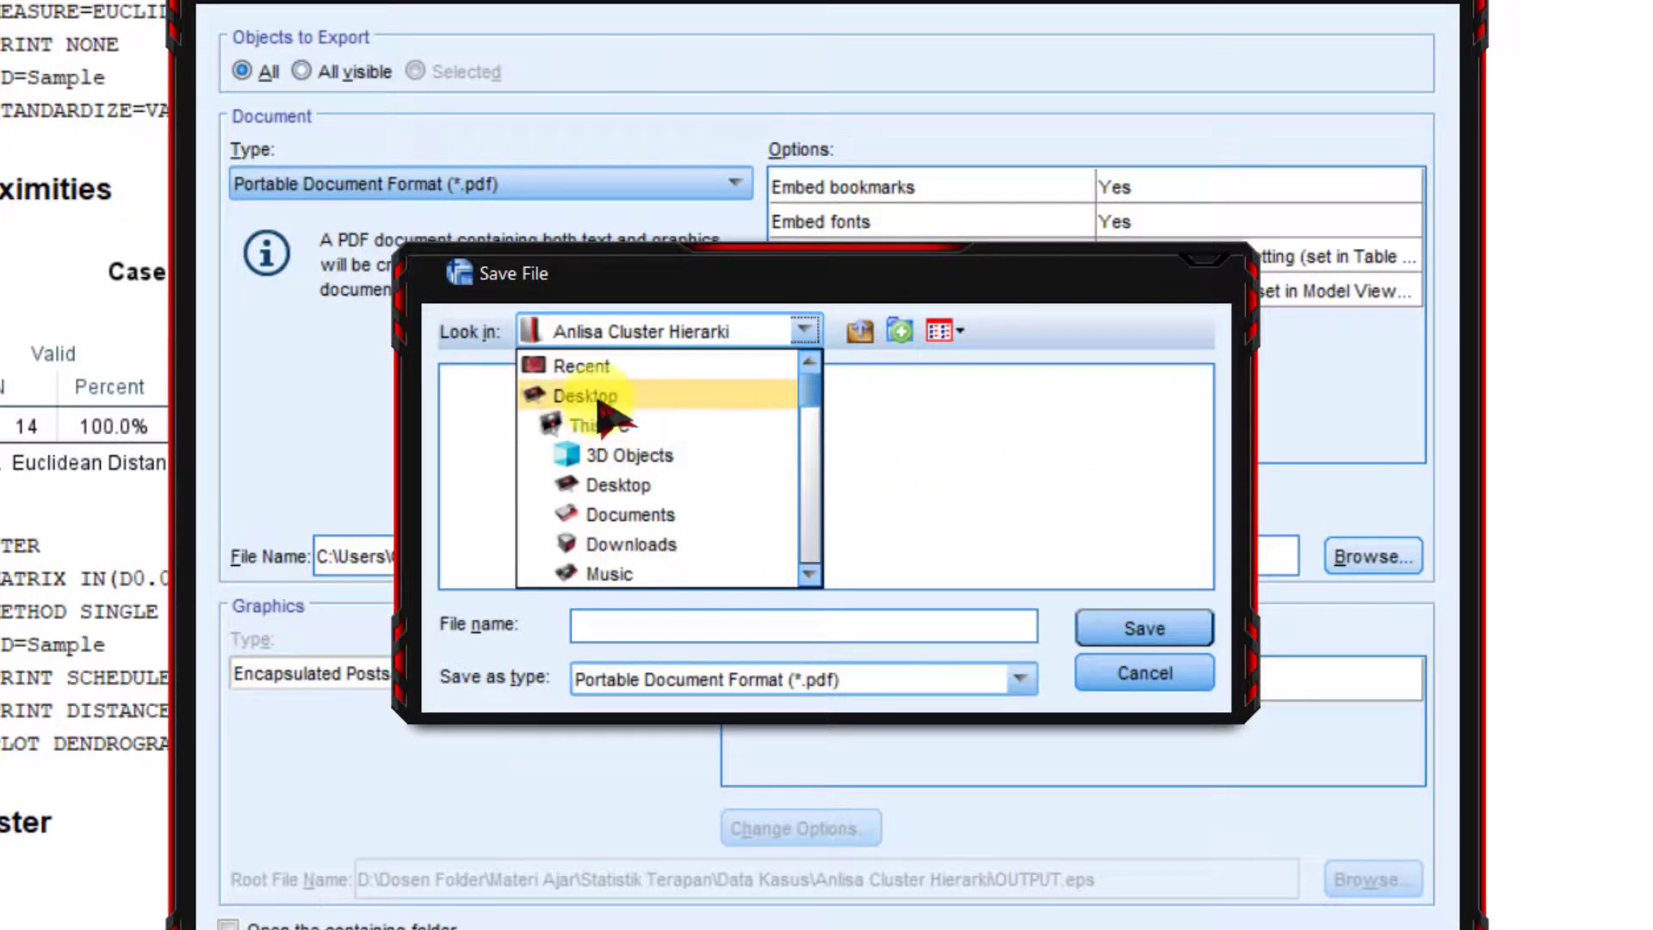
pyautogui.click(594, 396)
# Step: Name the PDF "Output Intrepretasi Analisa Cluster" and export the output to it
pyautogui.click(703, 627)
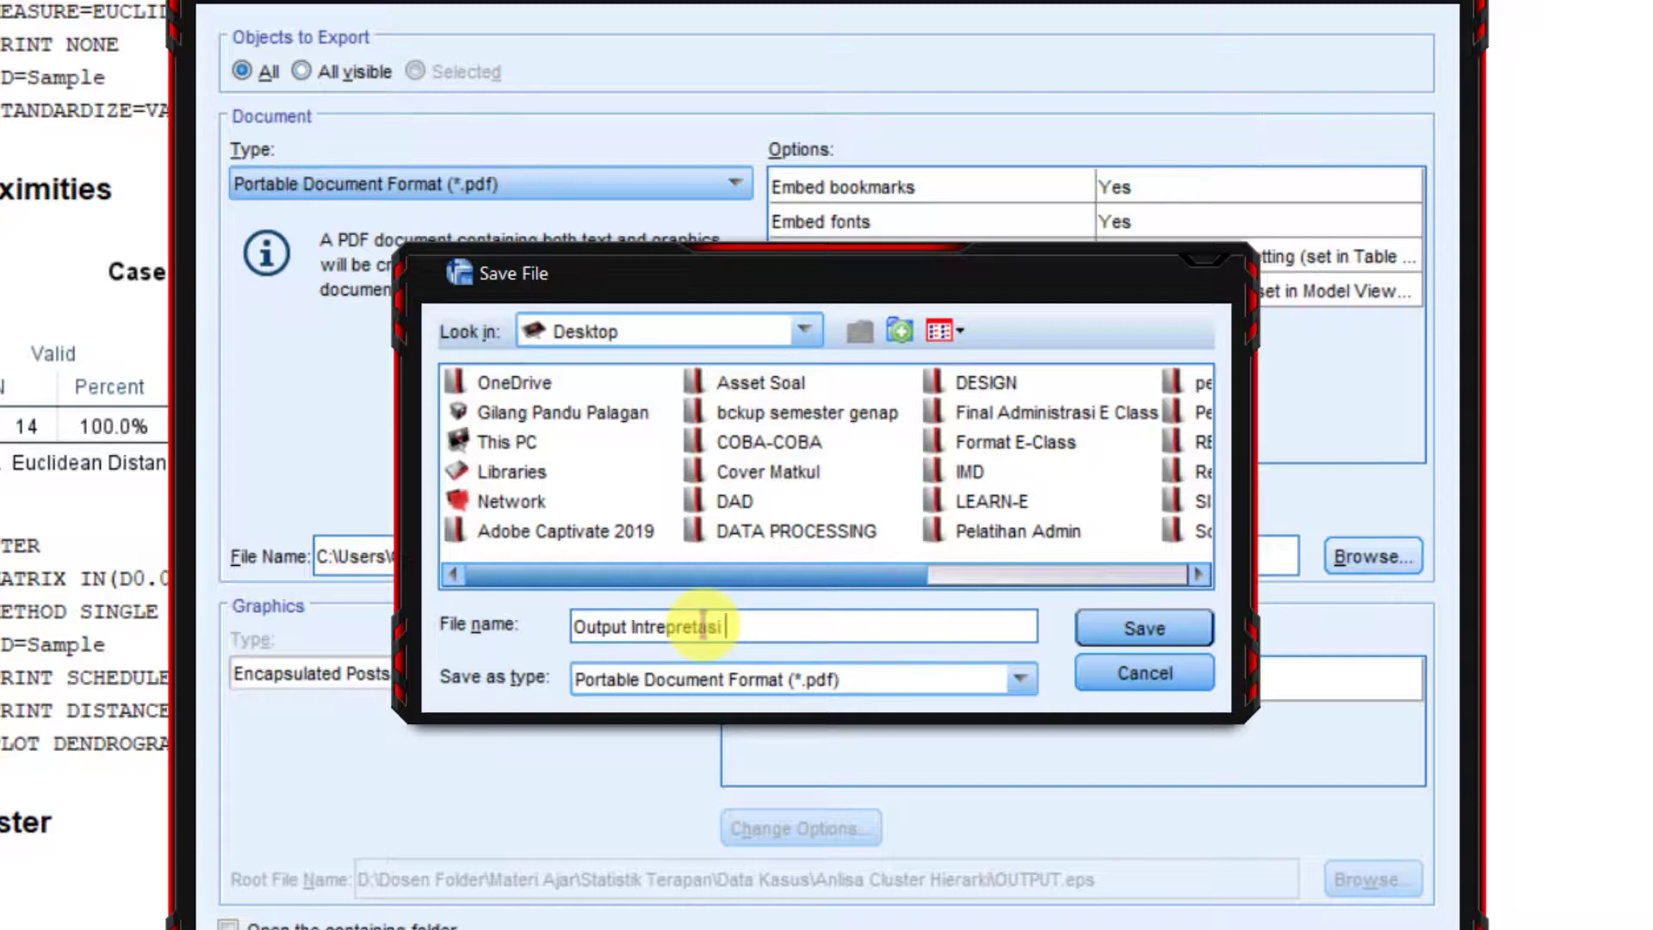
pyautogui.write('Analisa Cluster')
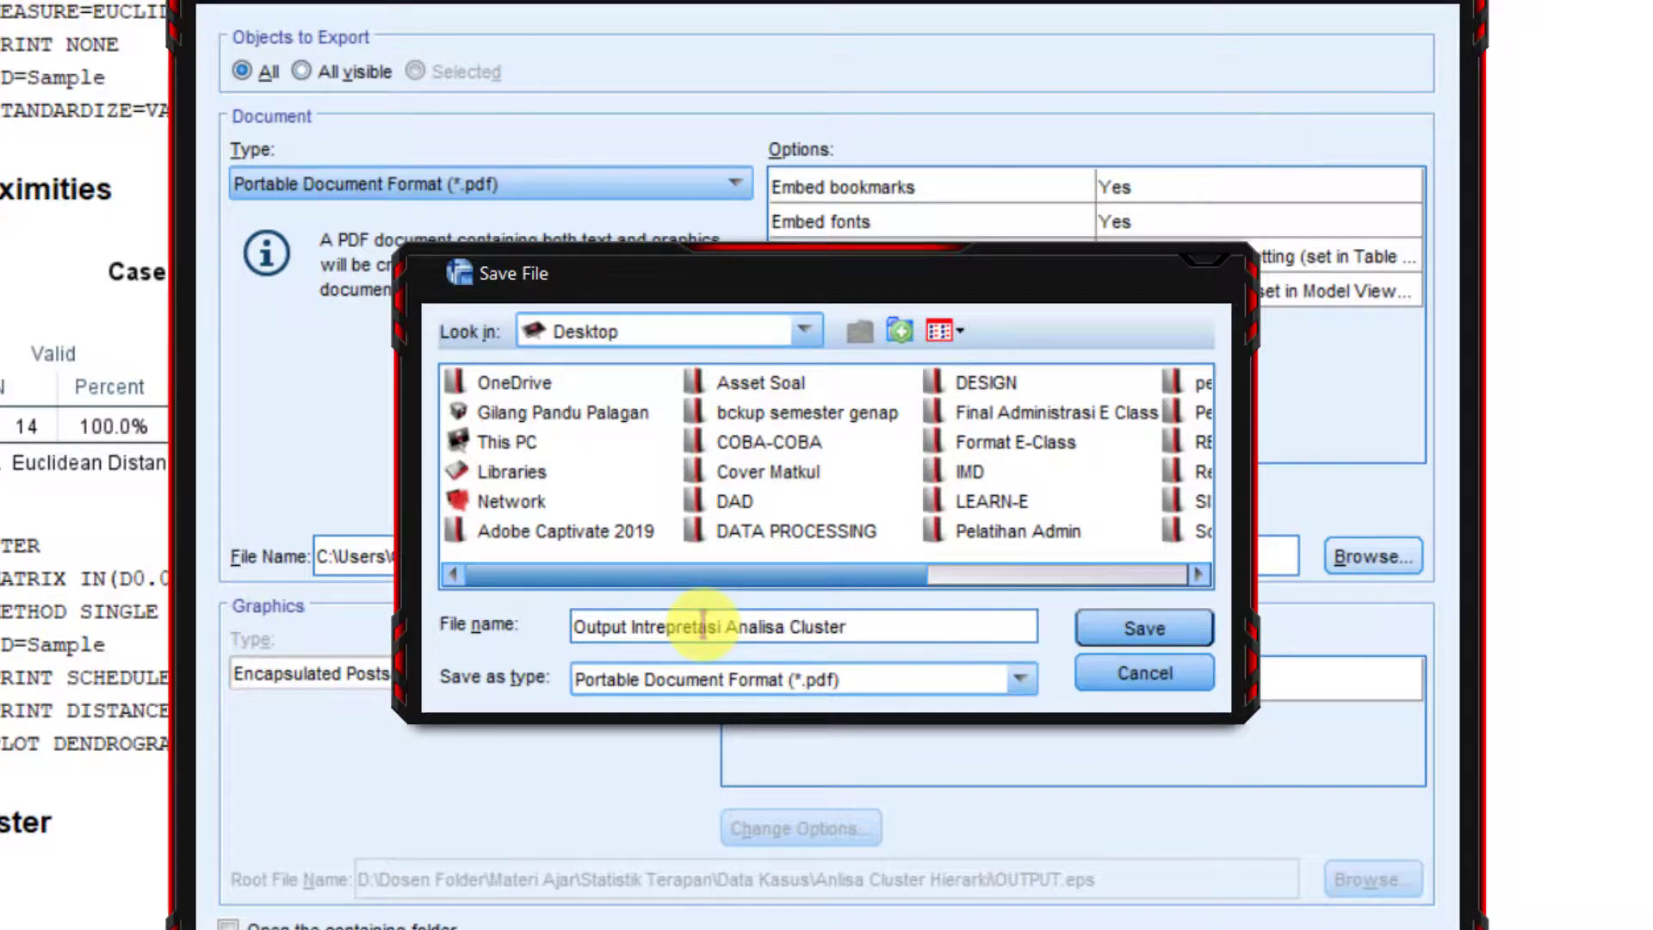
pyautogui.click(1145, 635)
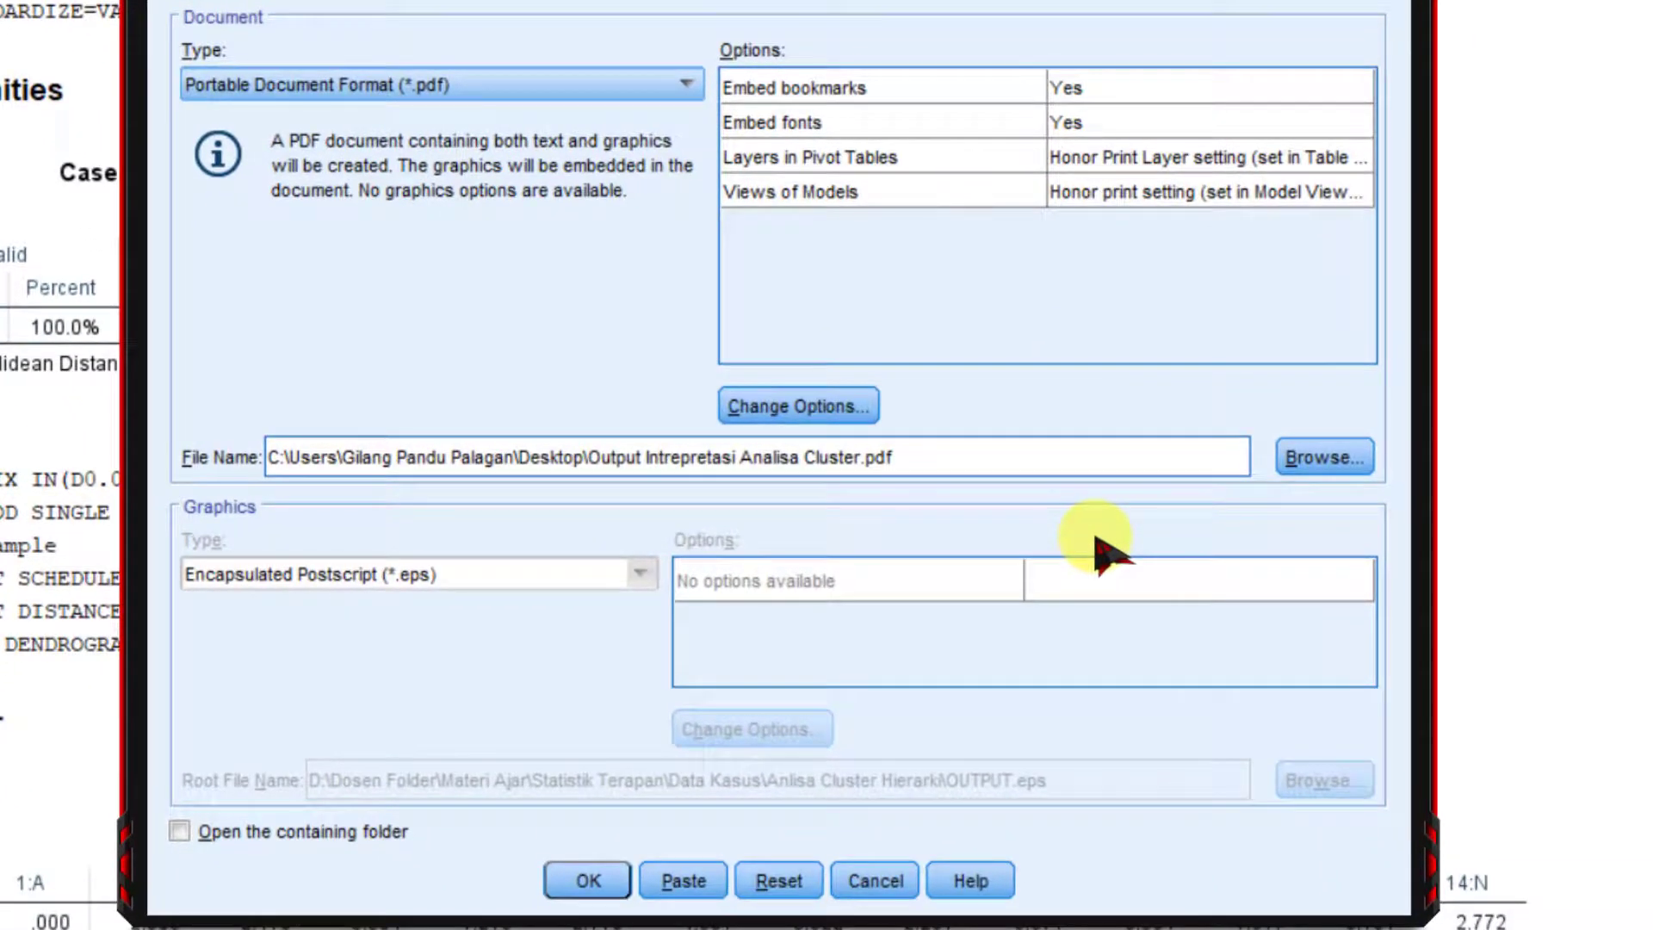
pyautogui.click(586, 880)
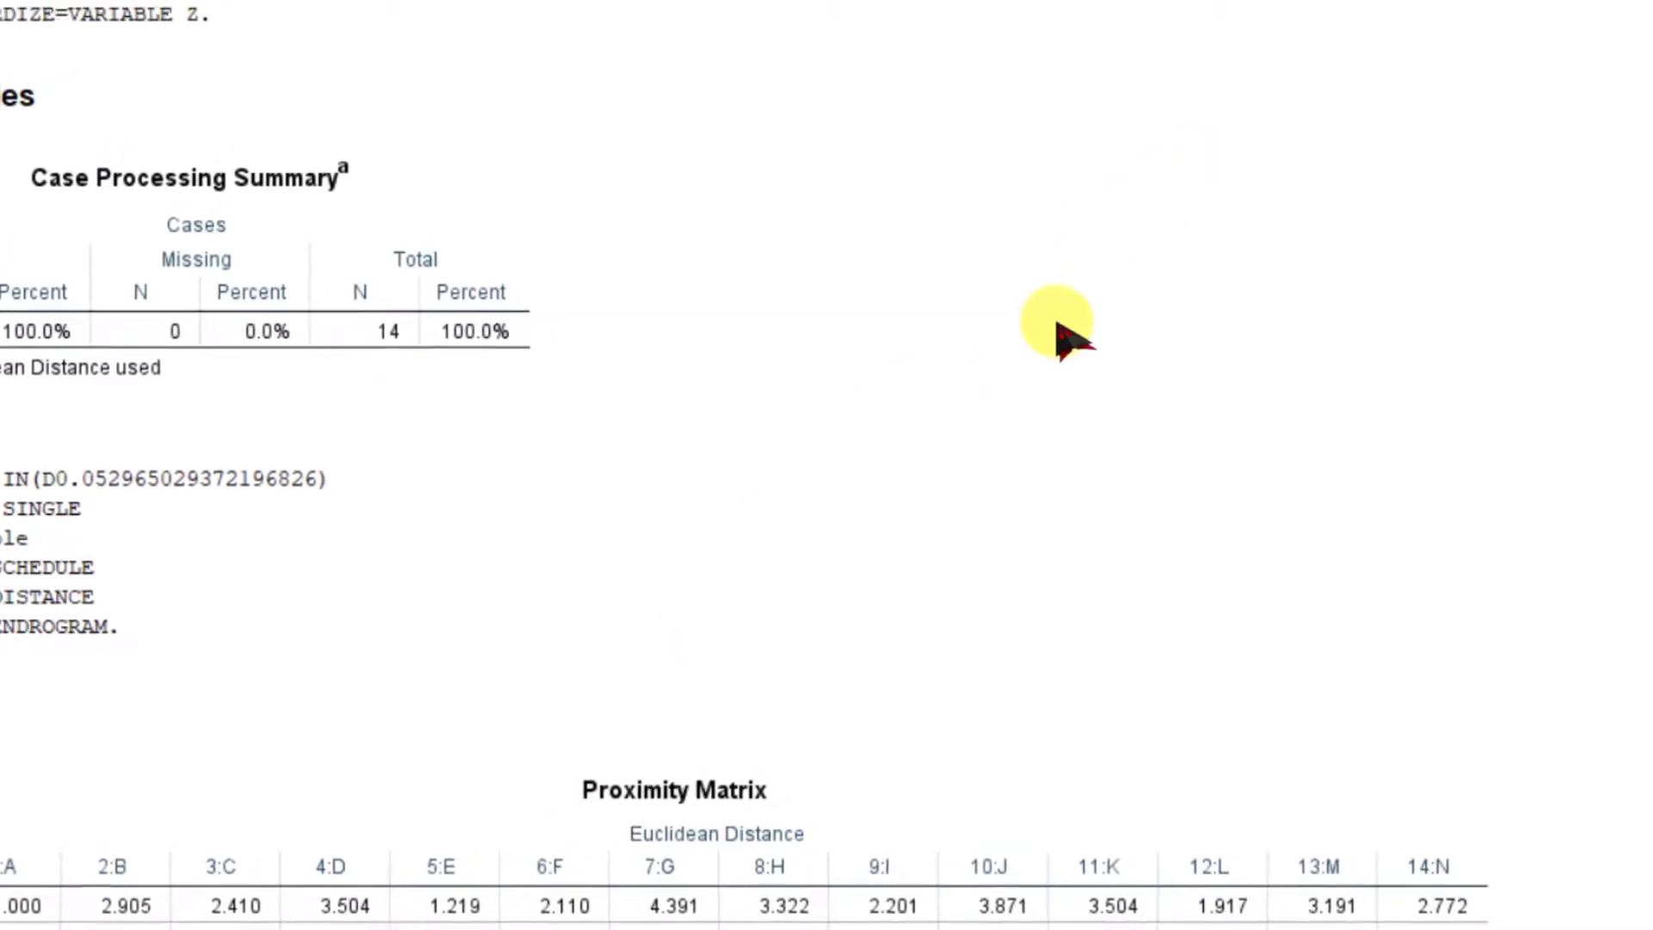
# Step: Minimize the open windows and open the exported PDF "Output Intrepretasi Analisa Cluster" from the desktop
pyautogui.click(1474, 19)
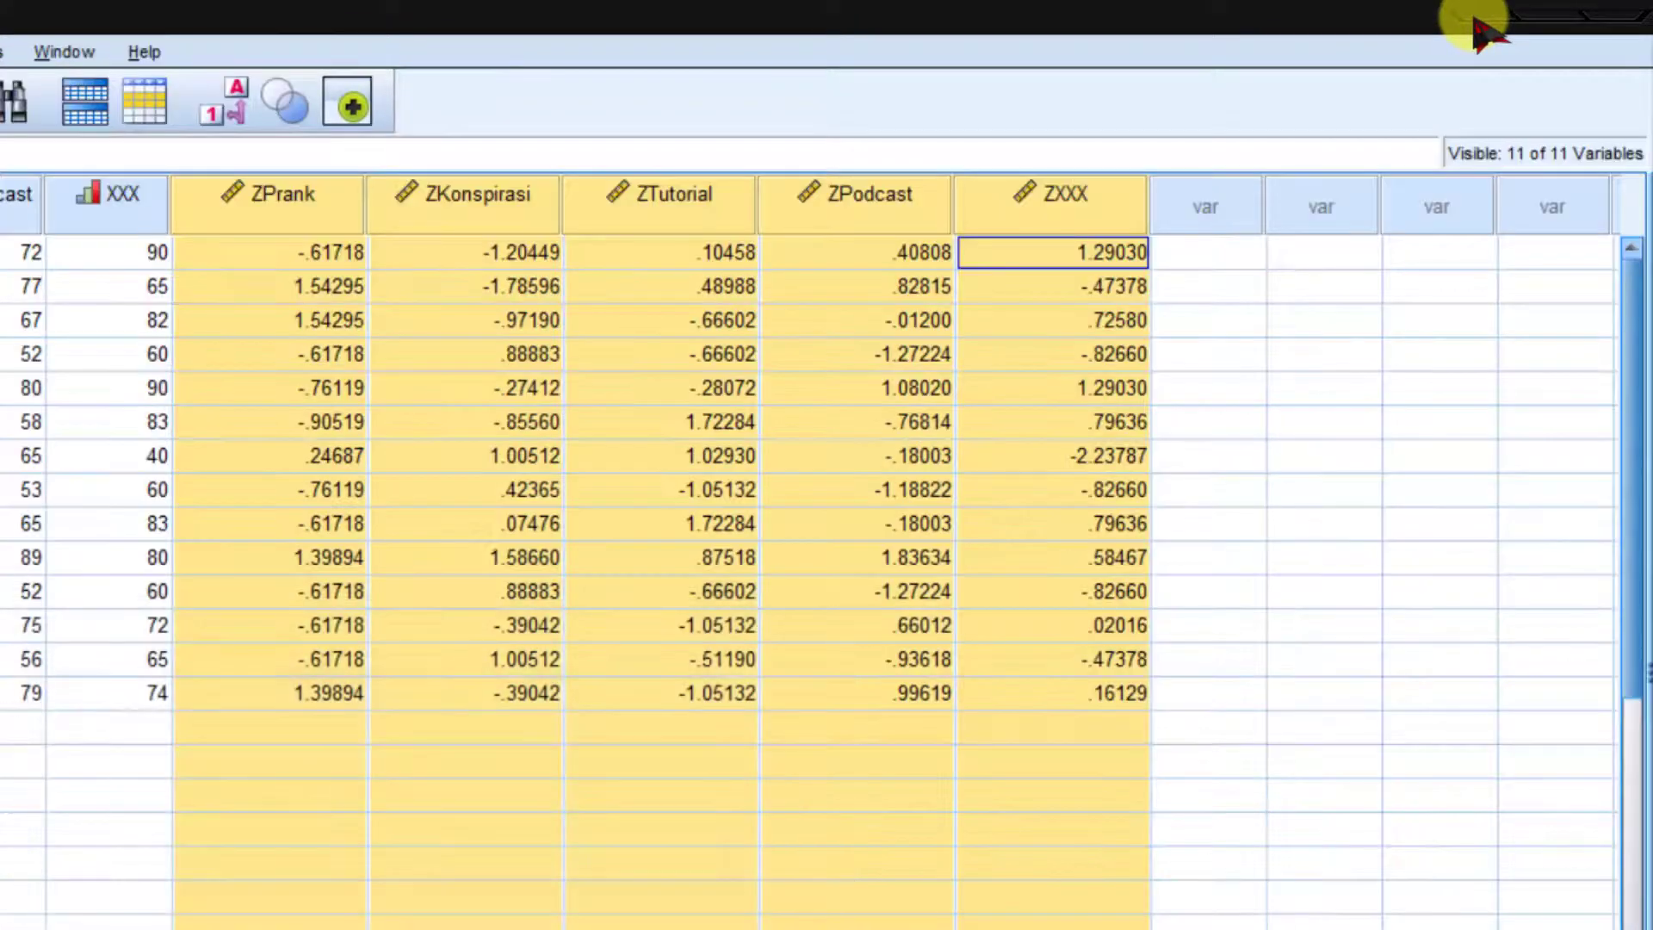
pyautogui.click(1480, 26)
pyautogui.click(1474, 33)
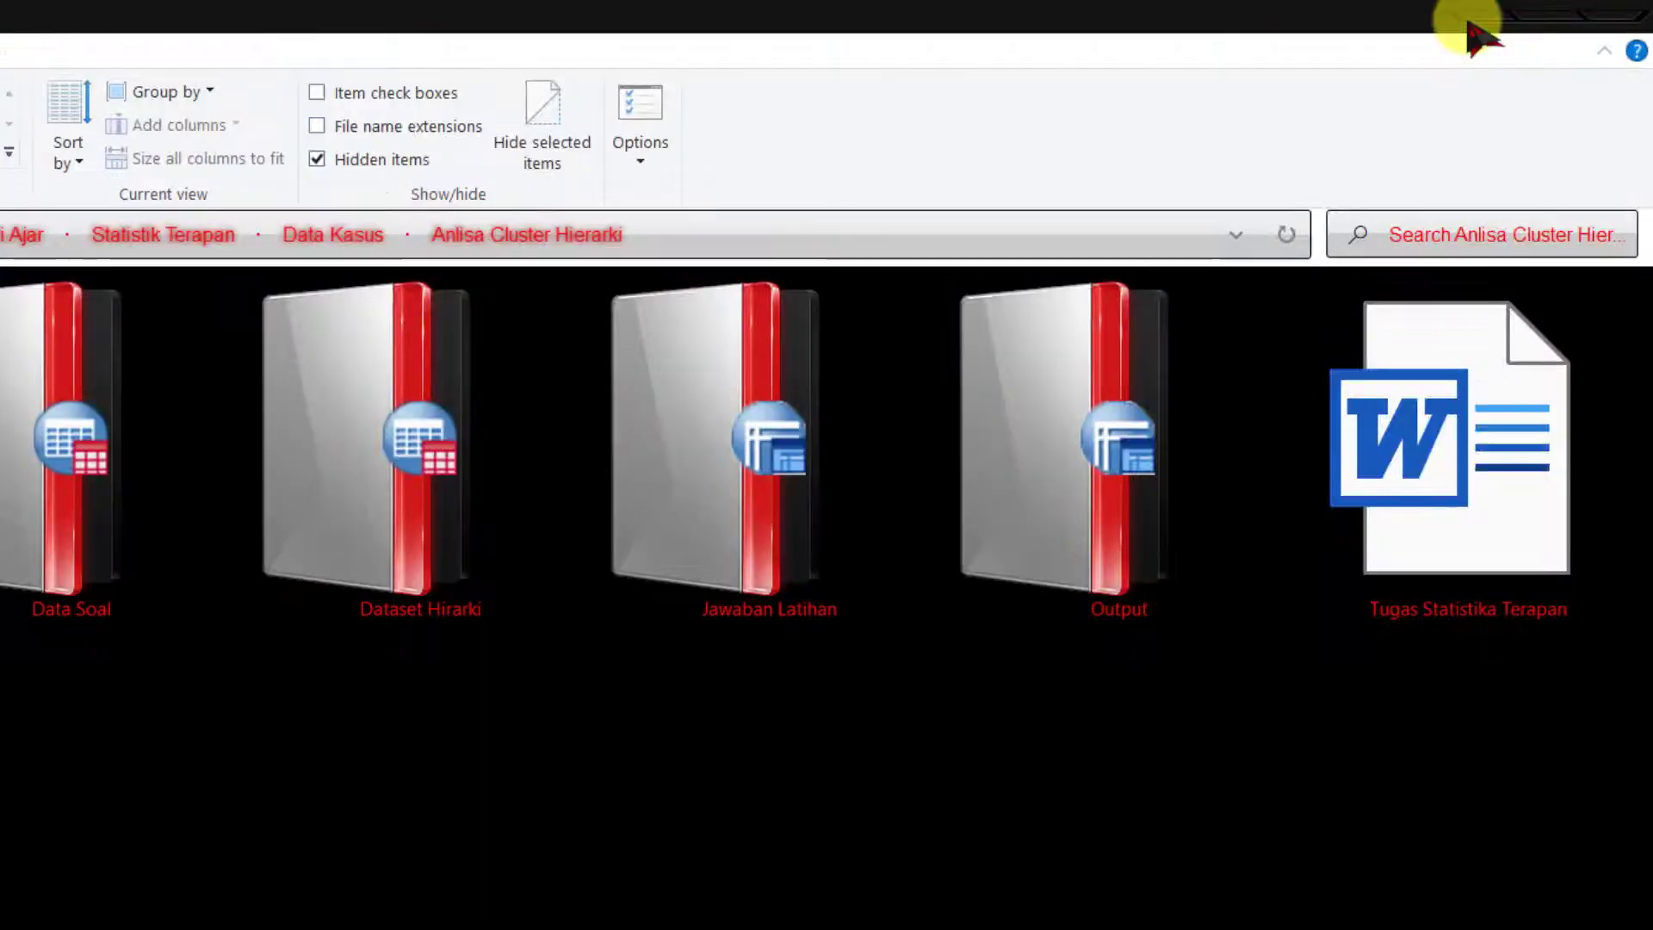
pyautogui.click(1471, 29)
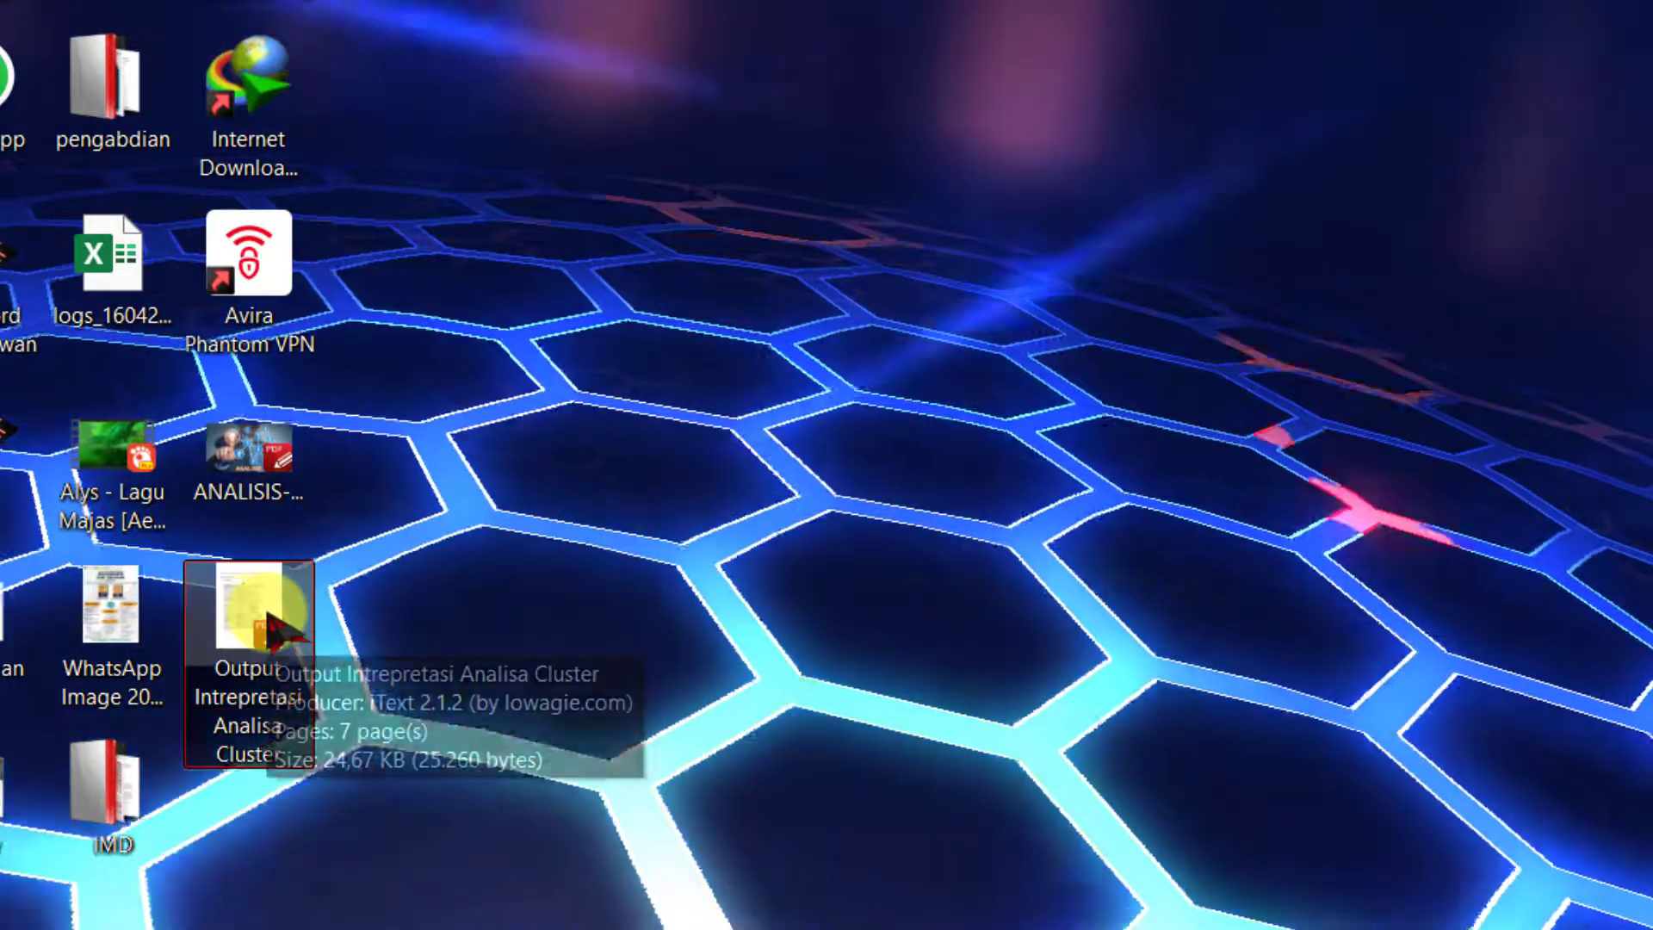
pyautogui.doubleClick(260, 613)
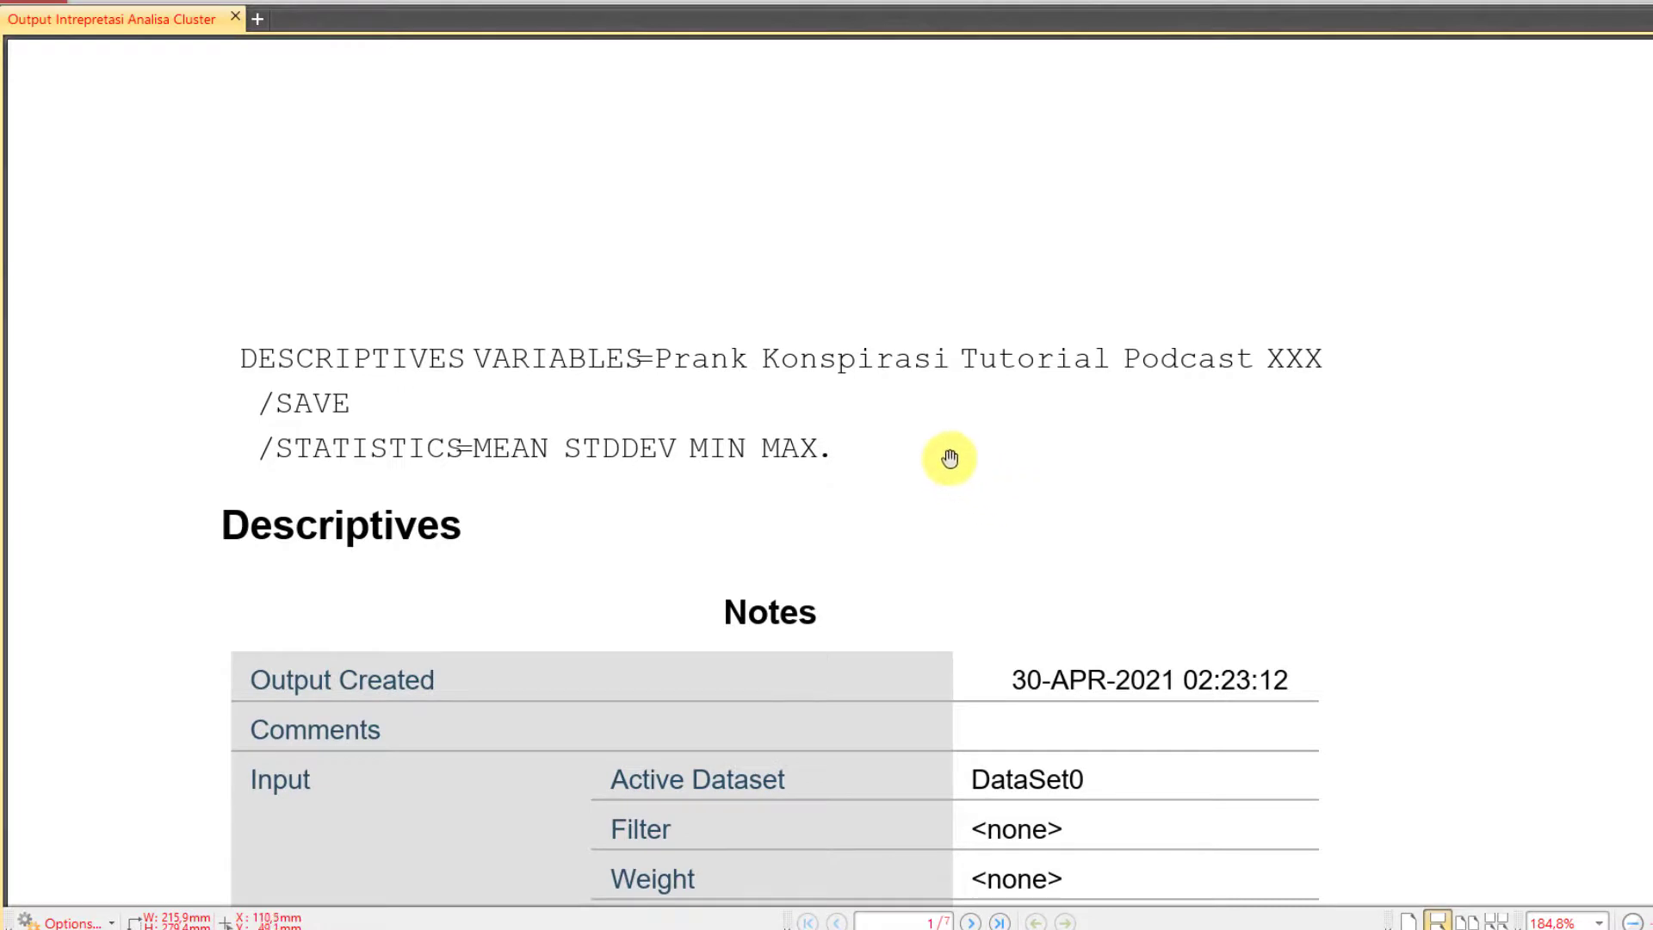
# Step: Review the Descriptives notes and the Descriptive Statistics table in the exported PDF
pyautogui.scroll(-1, 952, 457)
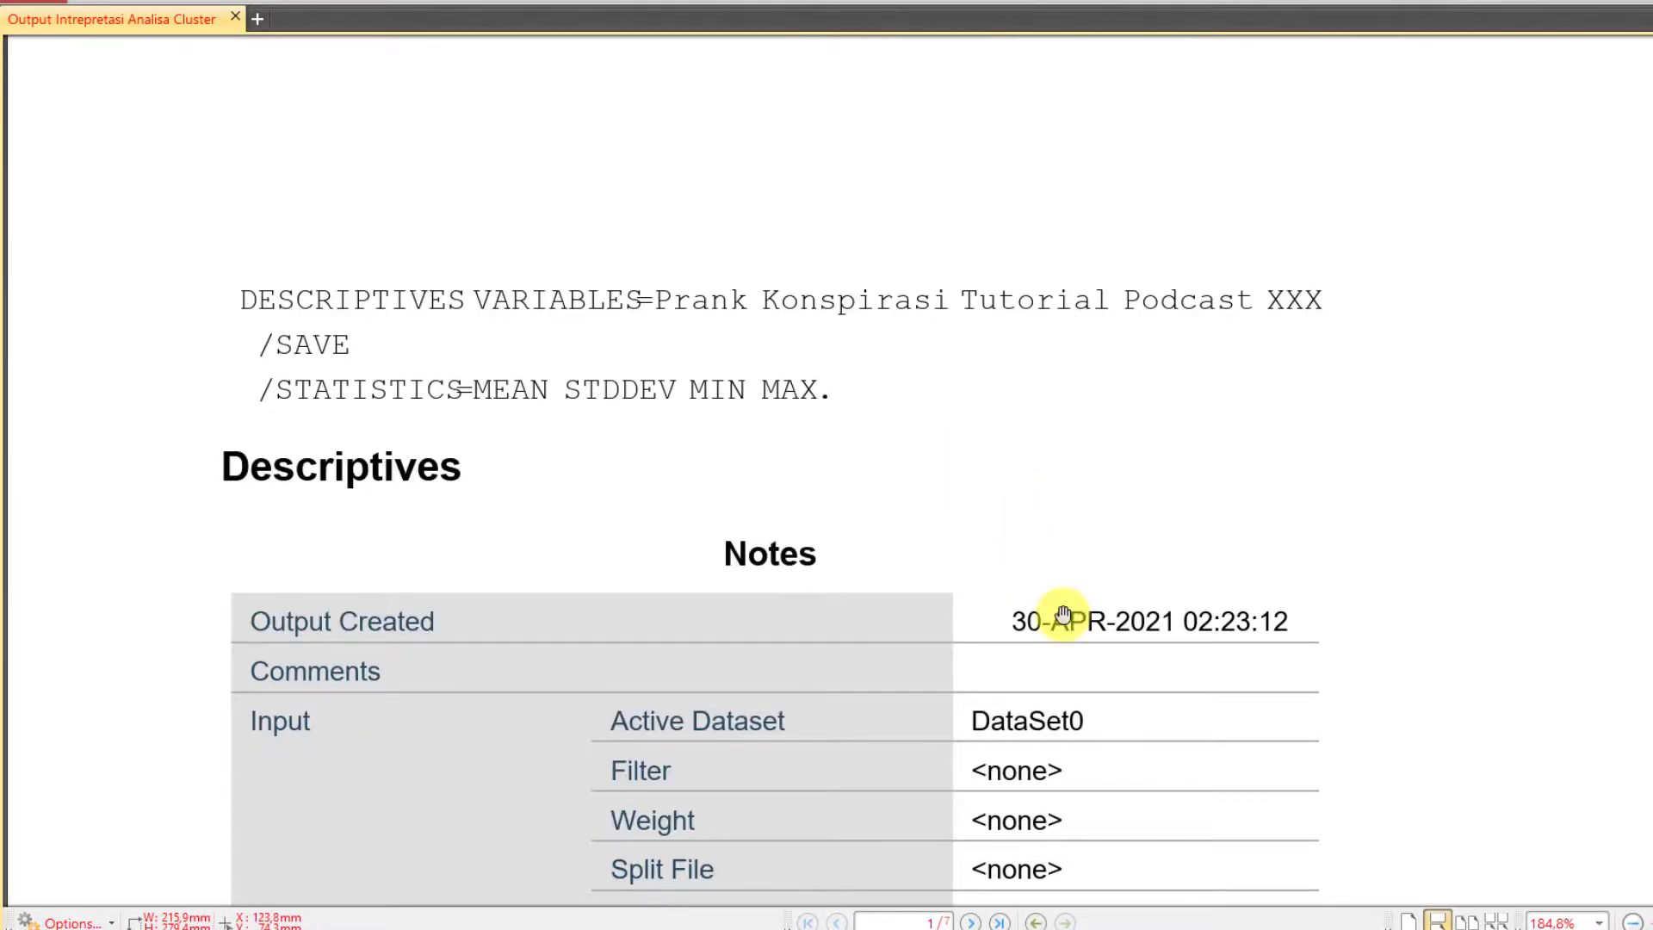
pyautogui.scroll(-7, 1064, 613)
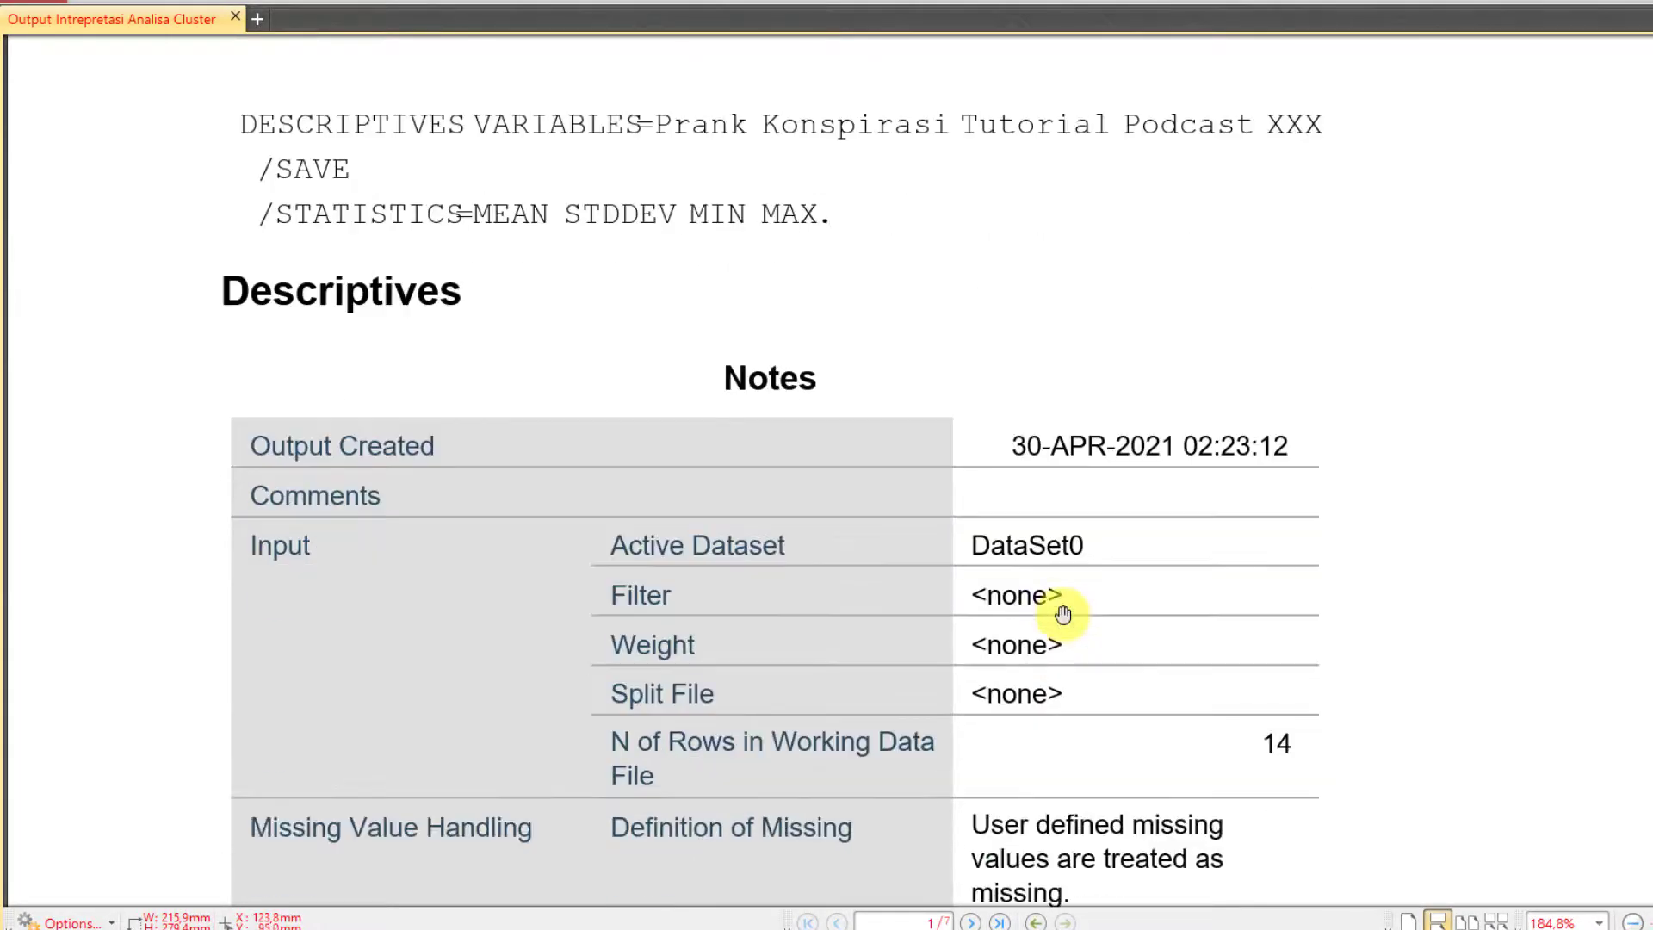
pyautogui.scroll(-11, 1064, 613)
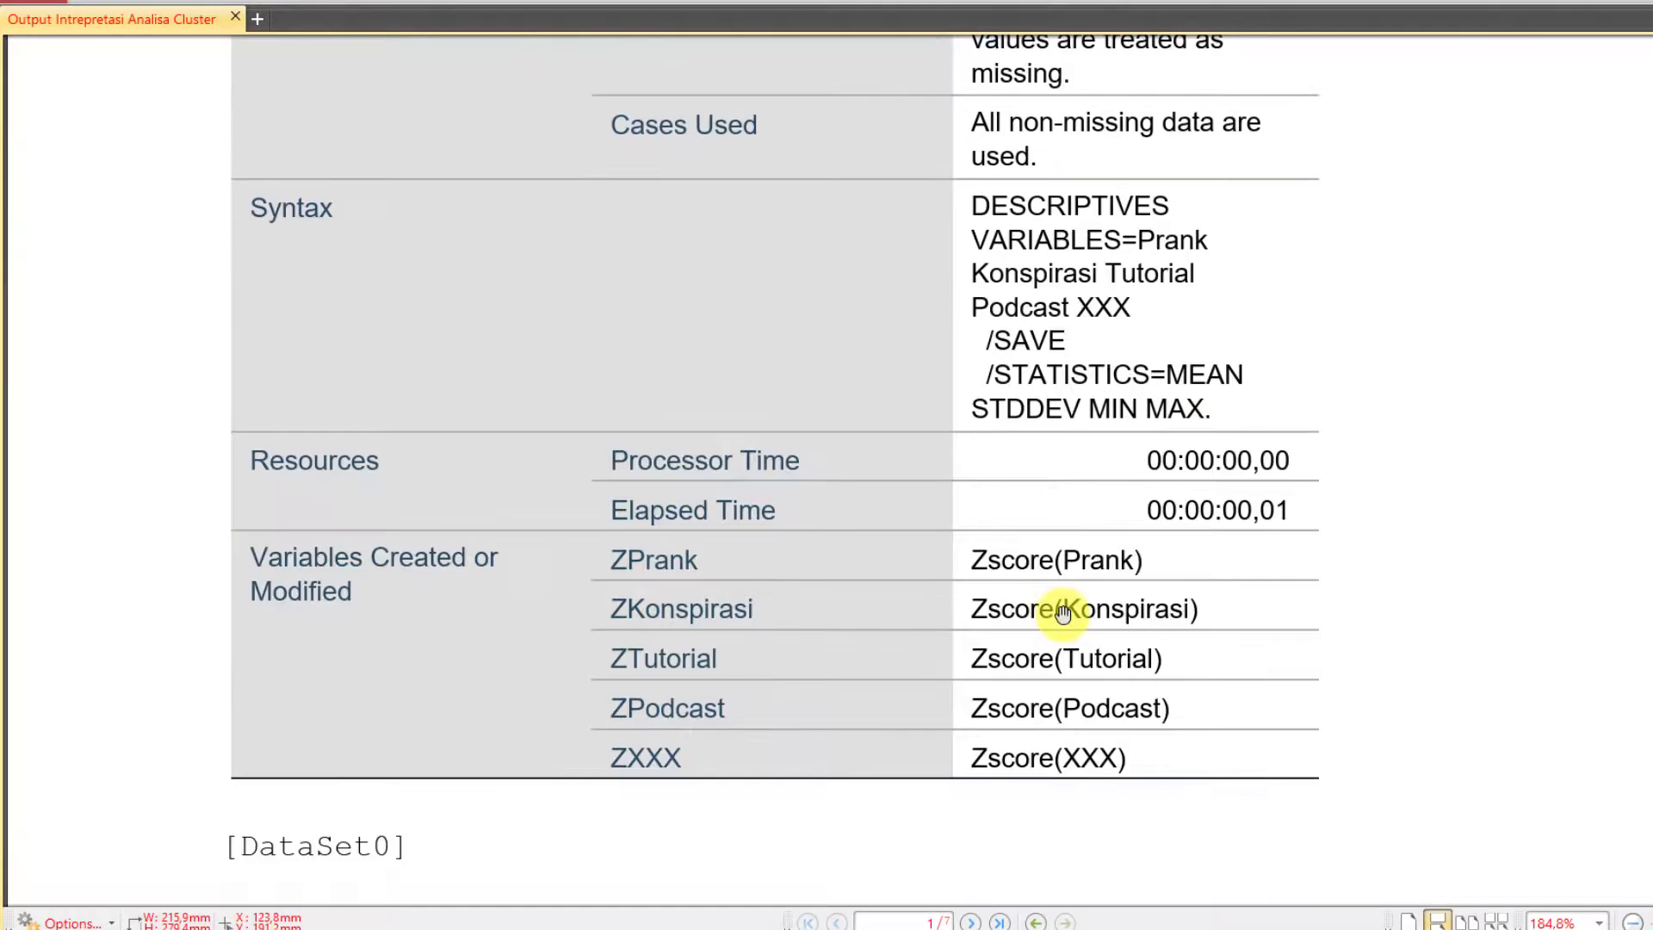
pyautogui.scroll(-2, 1065, 613)
pyautogui.scroll(3, 1065, 613)
pyautogui.scroll(-20, 1064, 613)
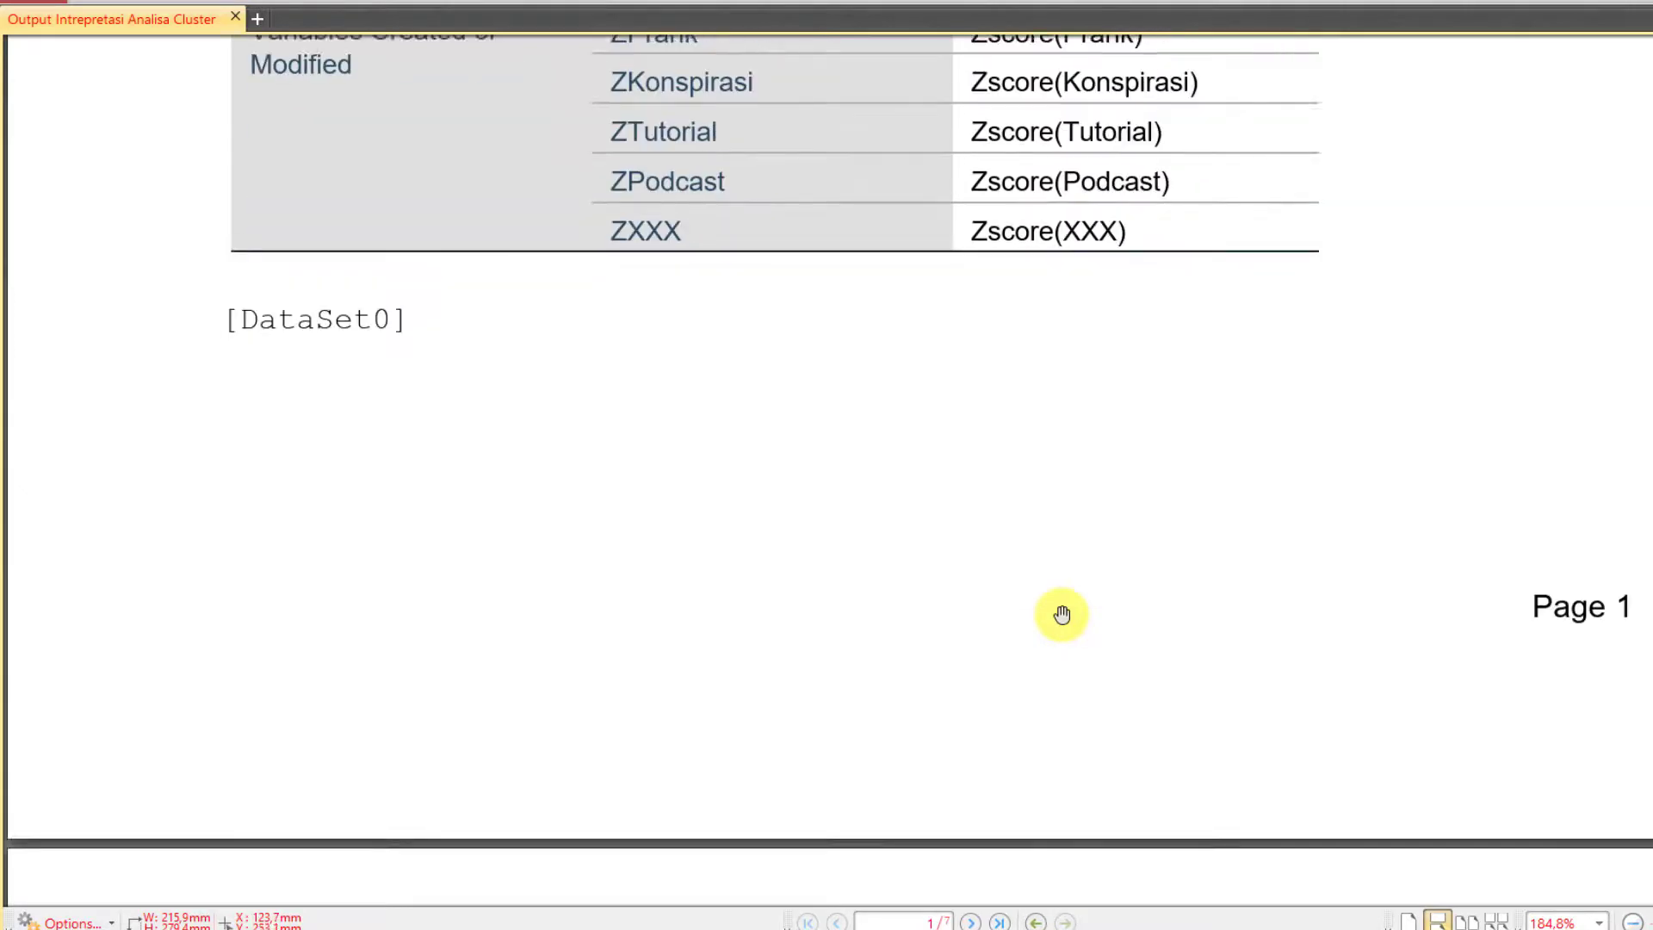
pyautogui.scroll(-6, 1064, 614)
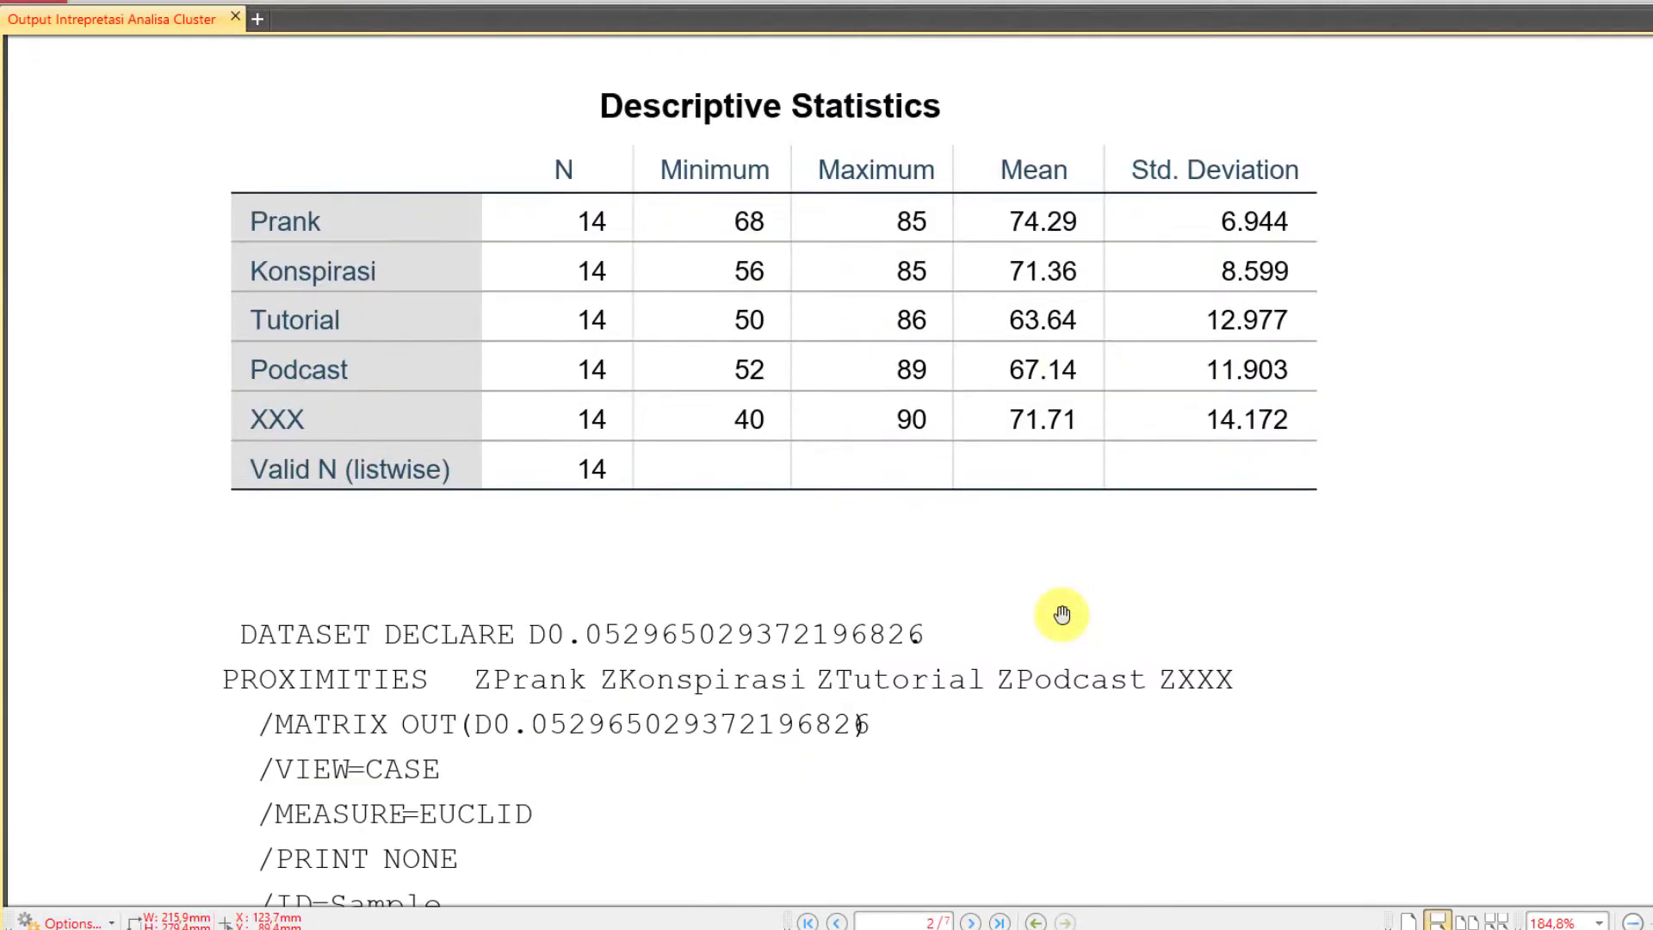
# Step: Check the Agglomeration Schedule and the dendrogram on the PDF's final pages, and close the document
pyautogui.scroll(14, 1064, 613)
pyautogui.scroll(8, 1062, 613)
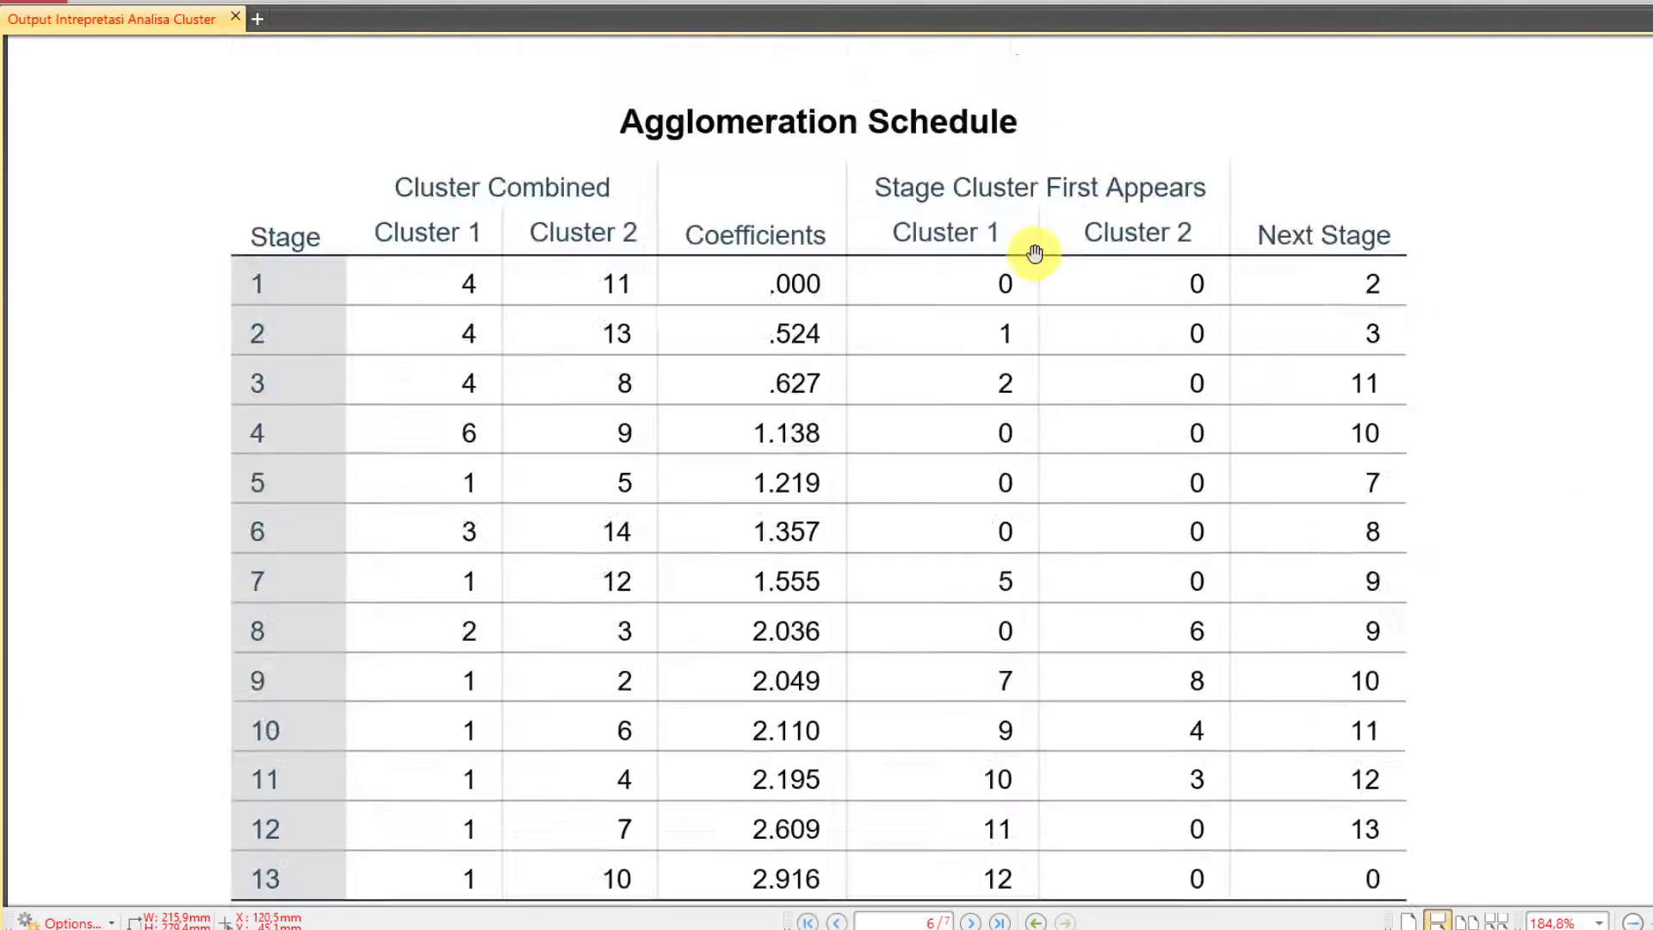
pyautogui.scroll(-15, 1035, 257)
pyautogui.scroll(-20, 1025, 273)
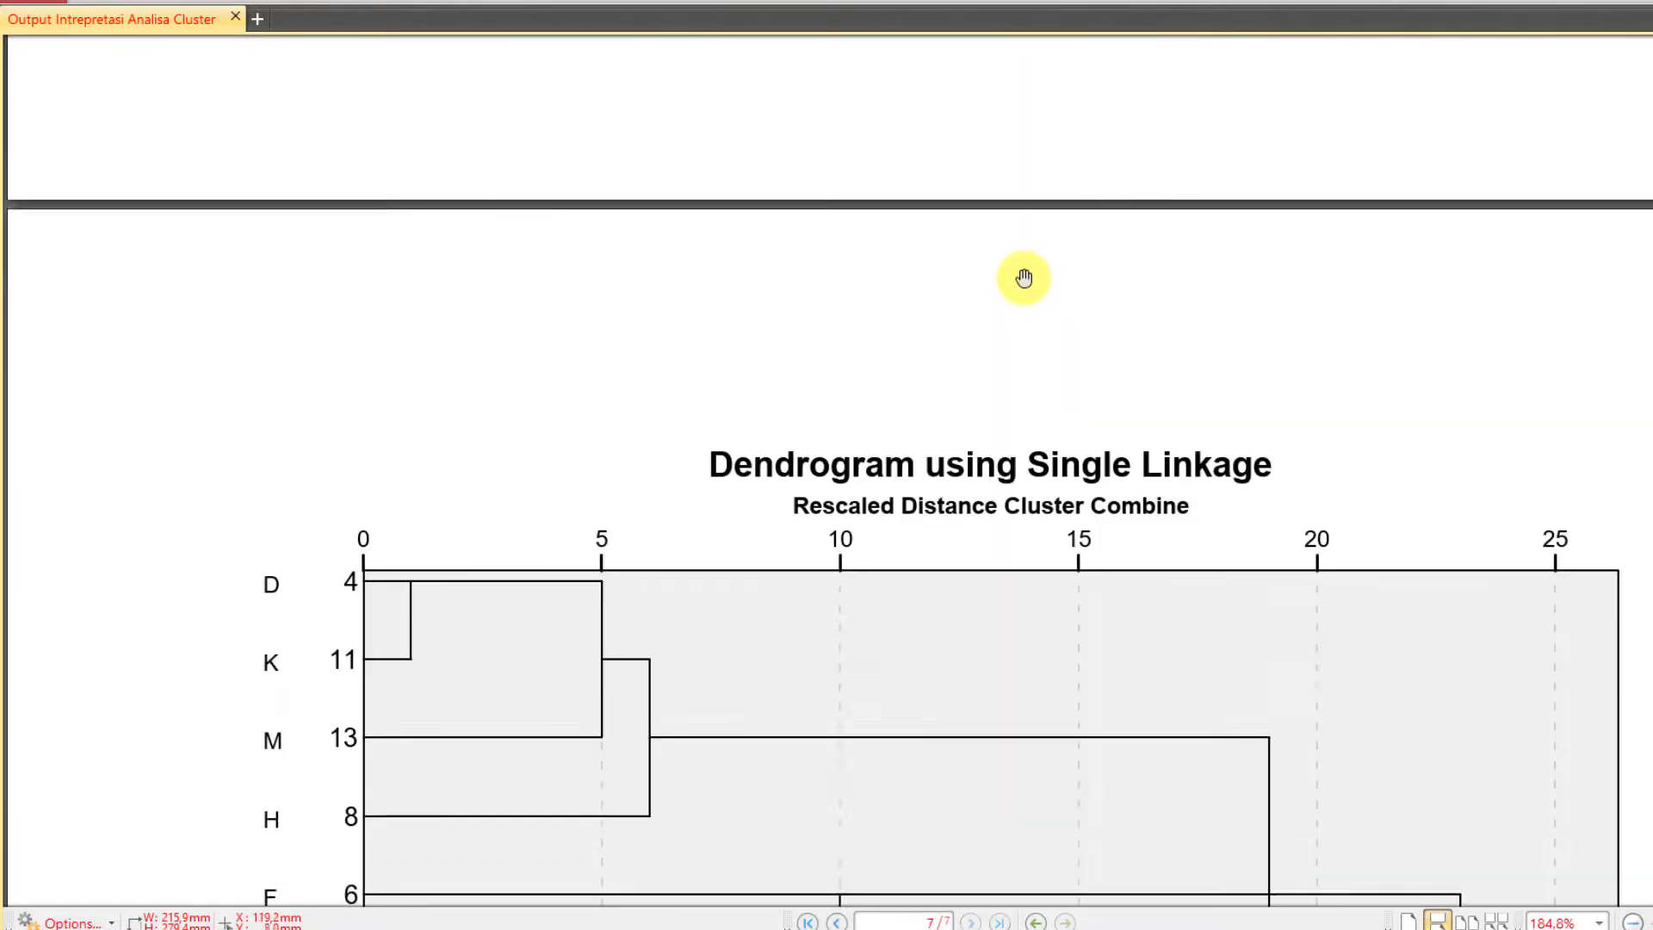
pyautogui.scroll(-14, 1023, 279)
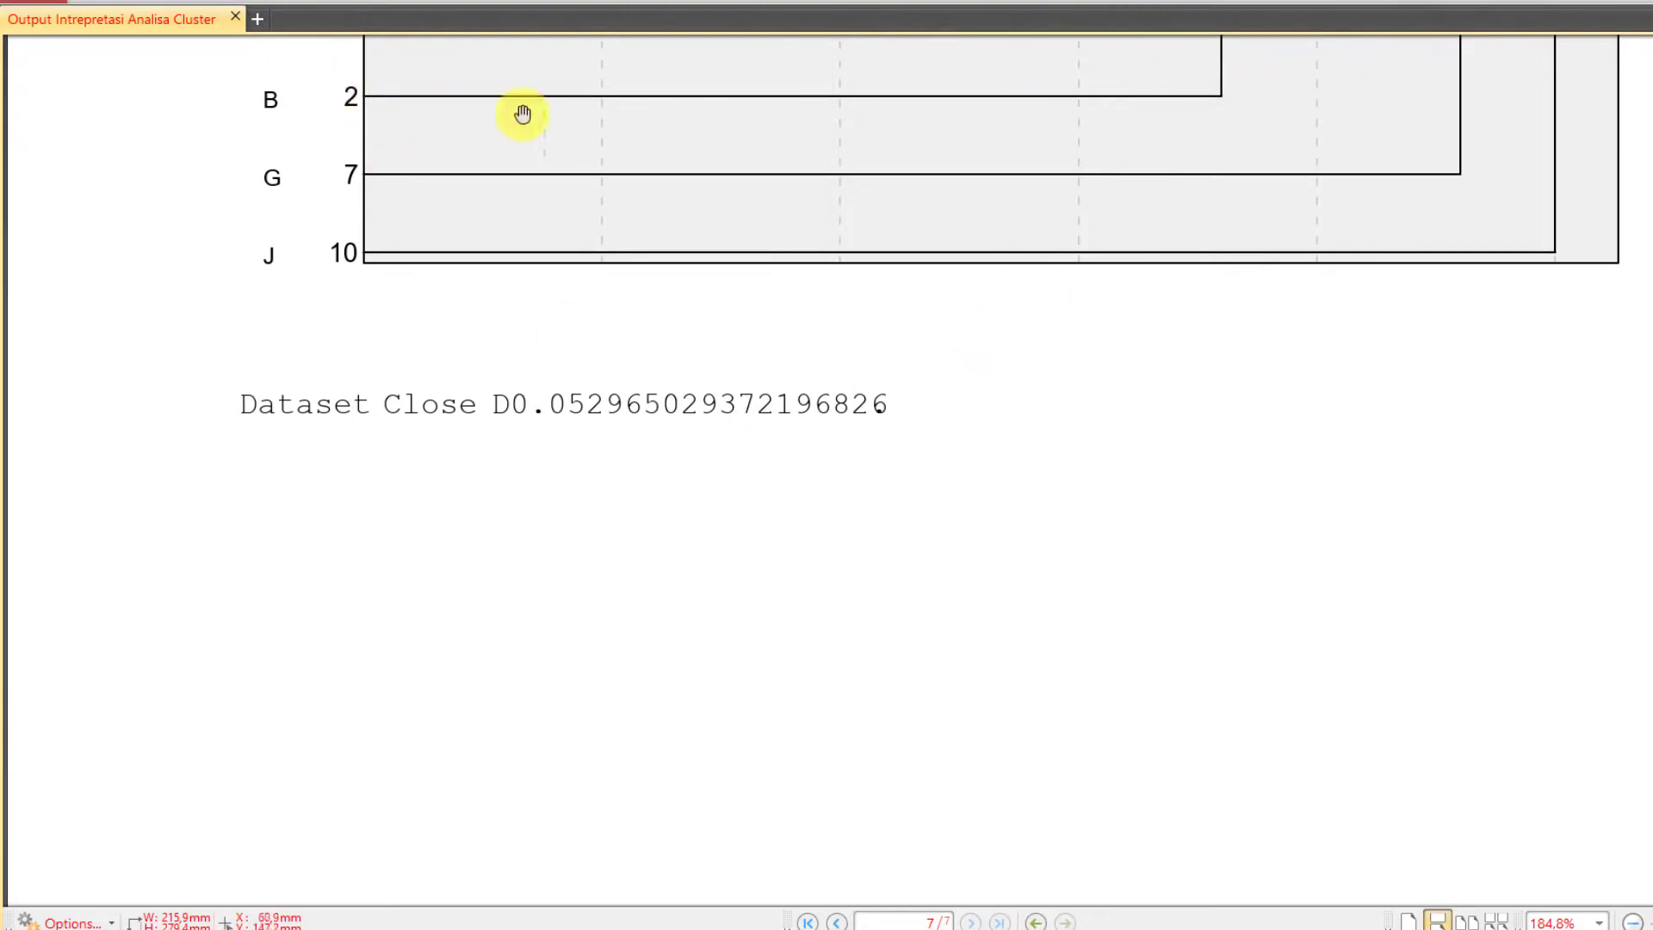
pyautogui.click(1652, 1)
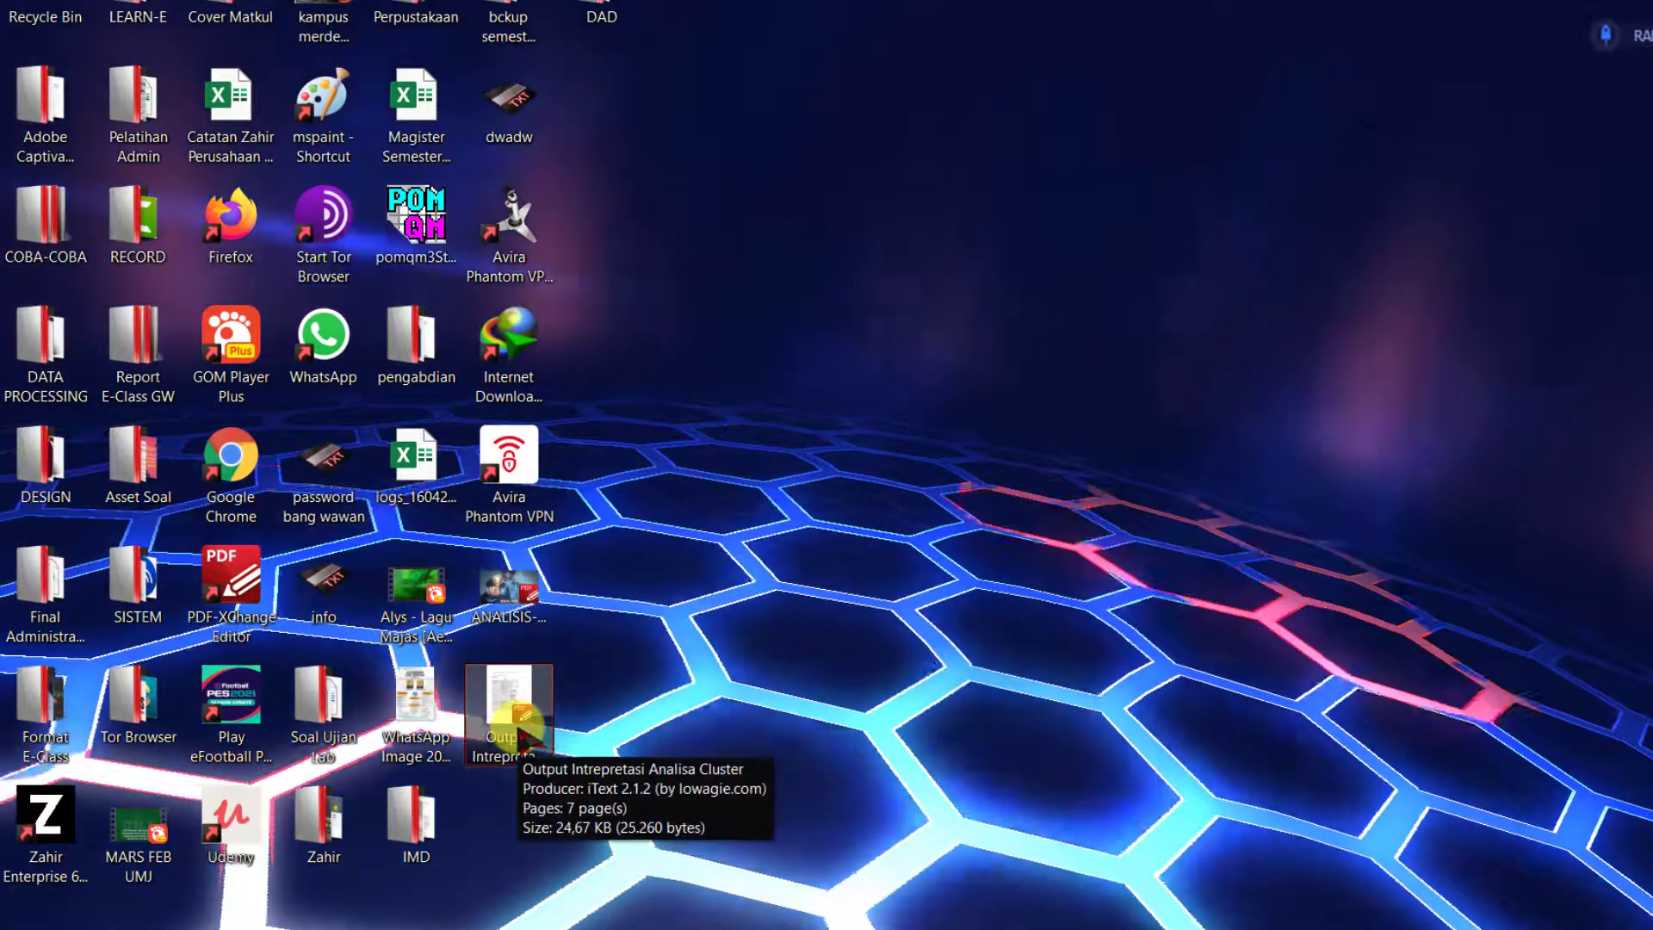
# Step: View the general file properties of the exported "Output Intrepretasi Analisa Cluster" PDF on the desktop and close them
pyautogui.click(521, 727)
pyautogui.rightClick(520, 728)
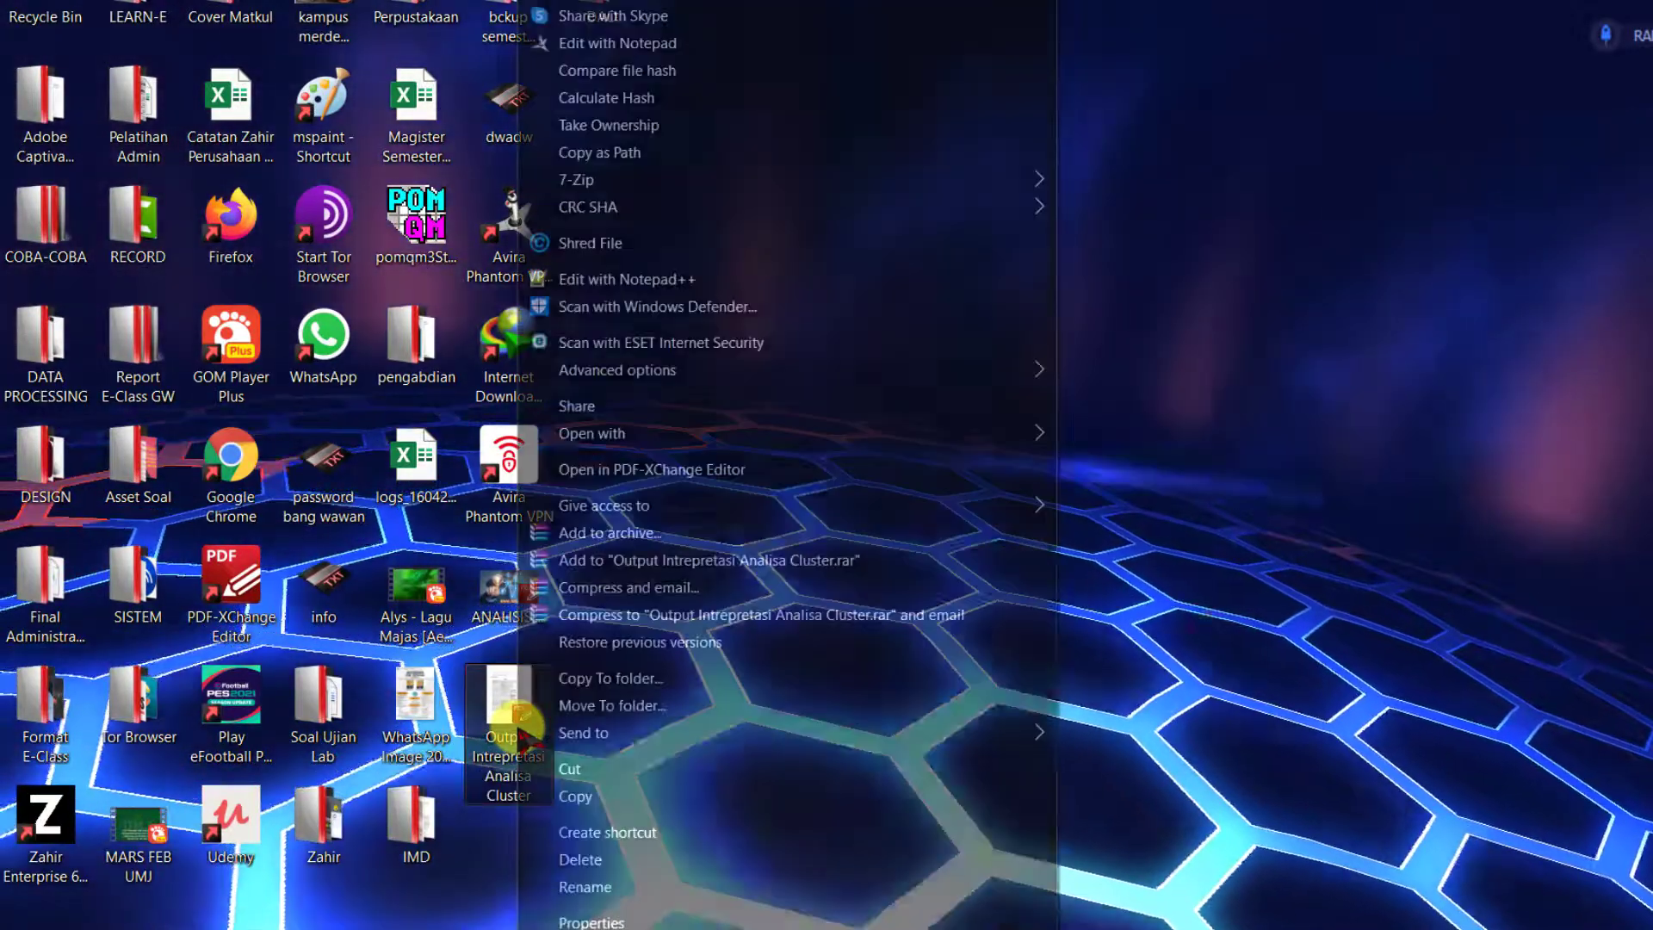
pyautogui.click(593, 919)
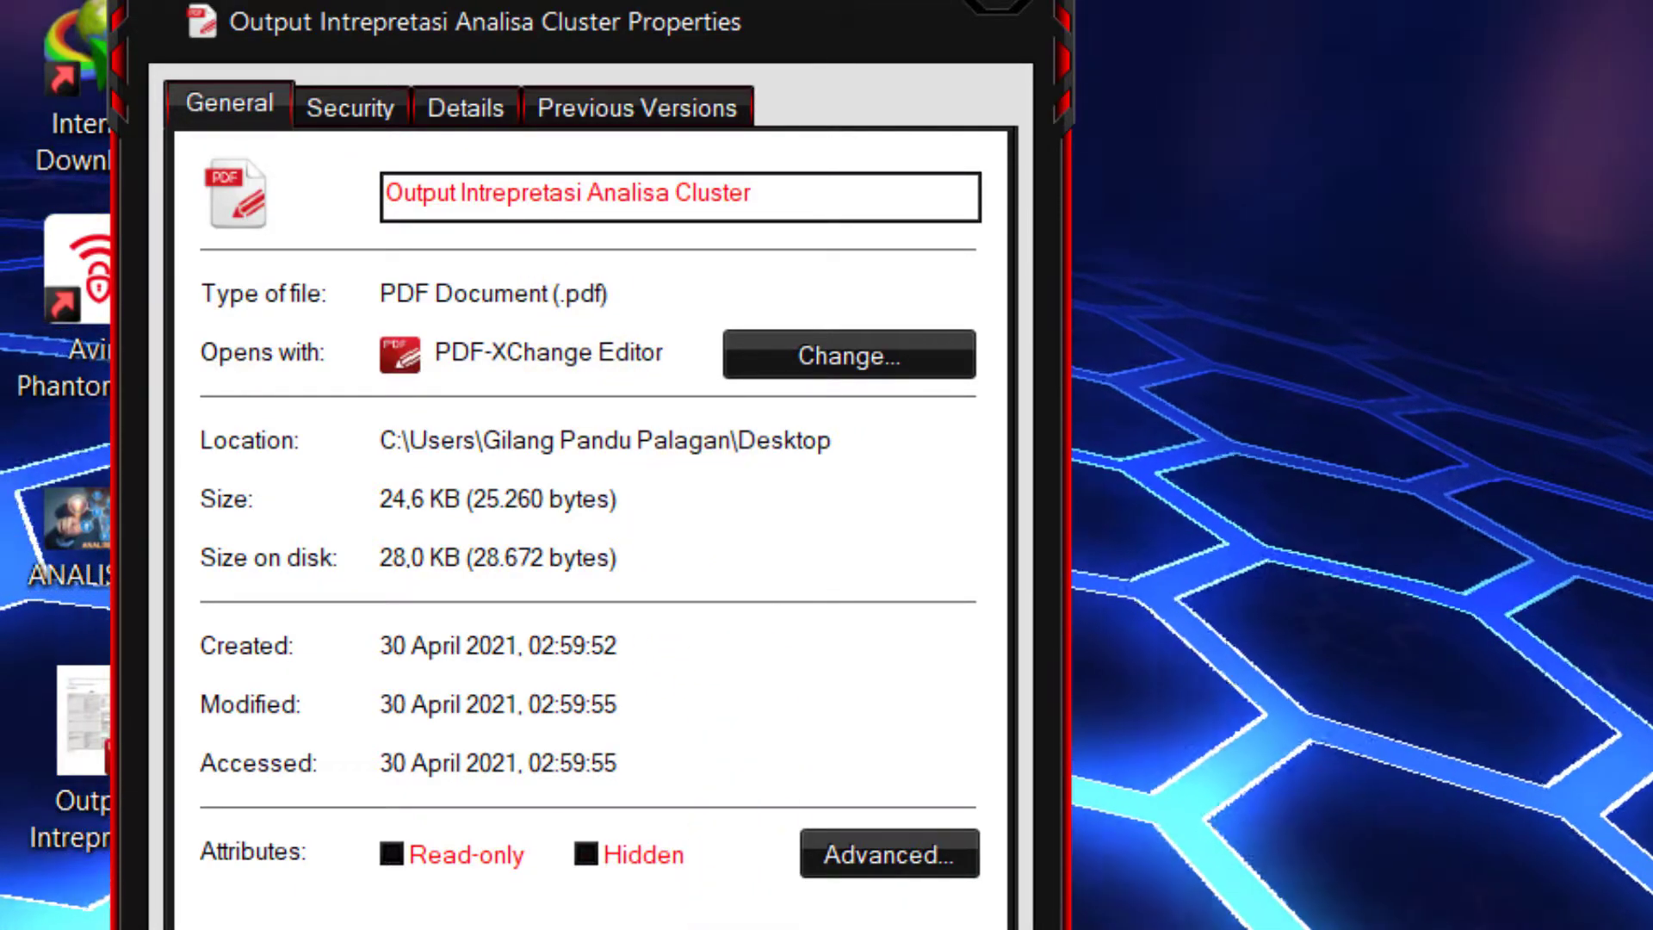
pyautogui.click(762, 929)
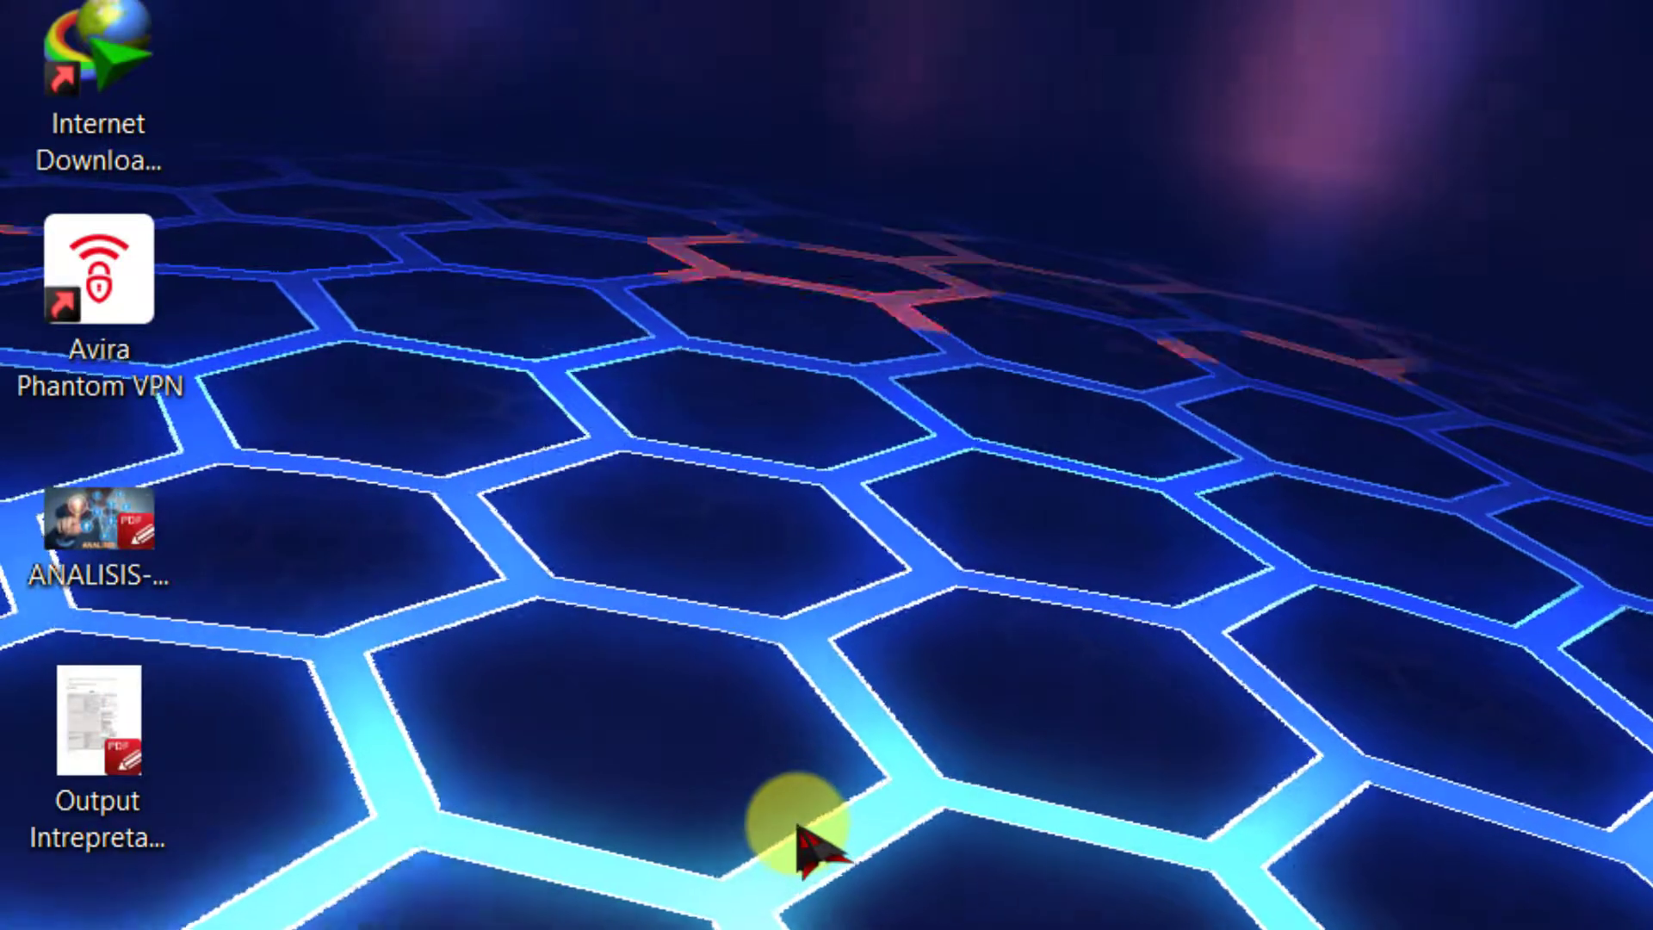